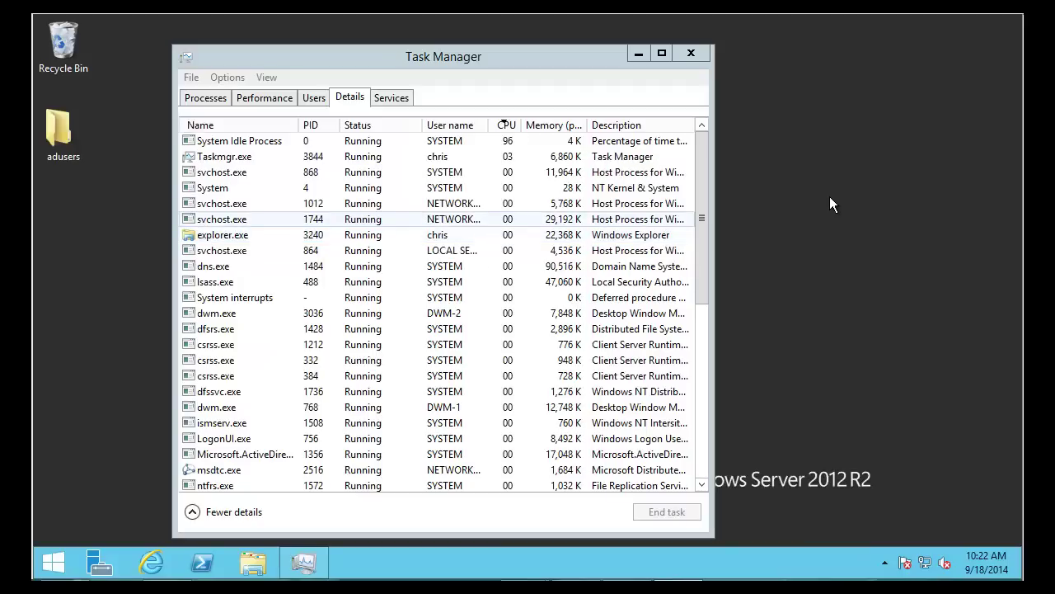
Select svchost.exe, dns.exe and lsass.exe in the Task Manager Details list
left_click(216, 251)
left_click(219, 281)
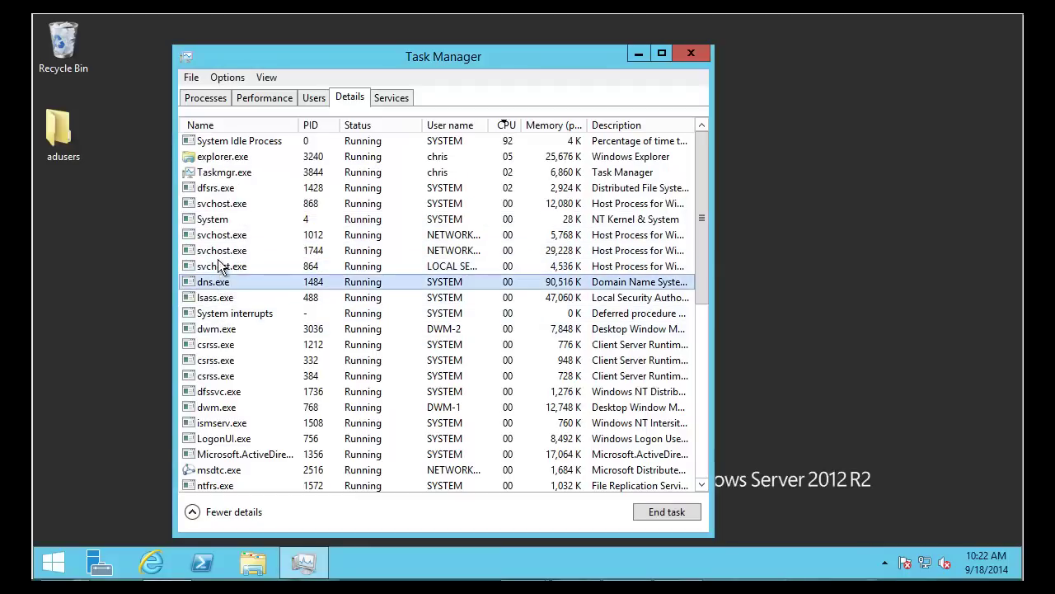
left_click(204, 301)
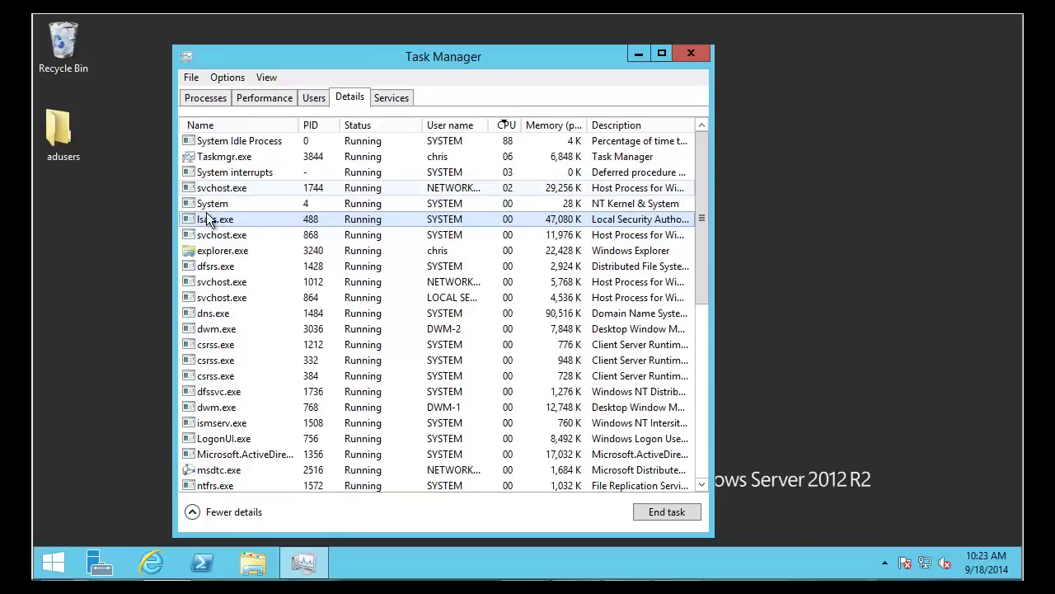
Check CPU load on the Performance graph, then reselect lsass.exe in Details
left_click(265, 97)
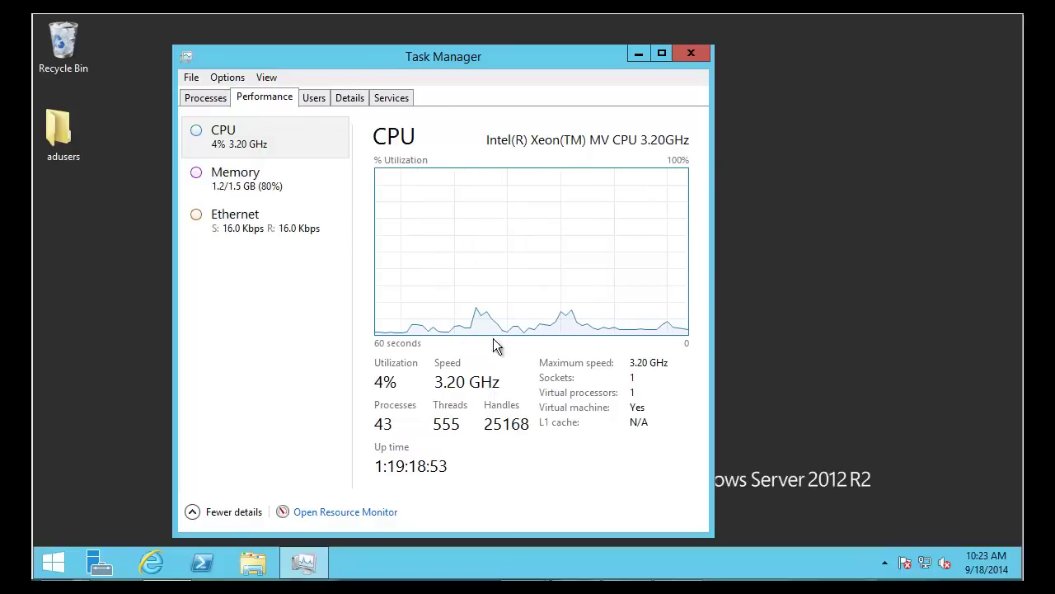
left_click(341, 99)
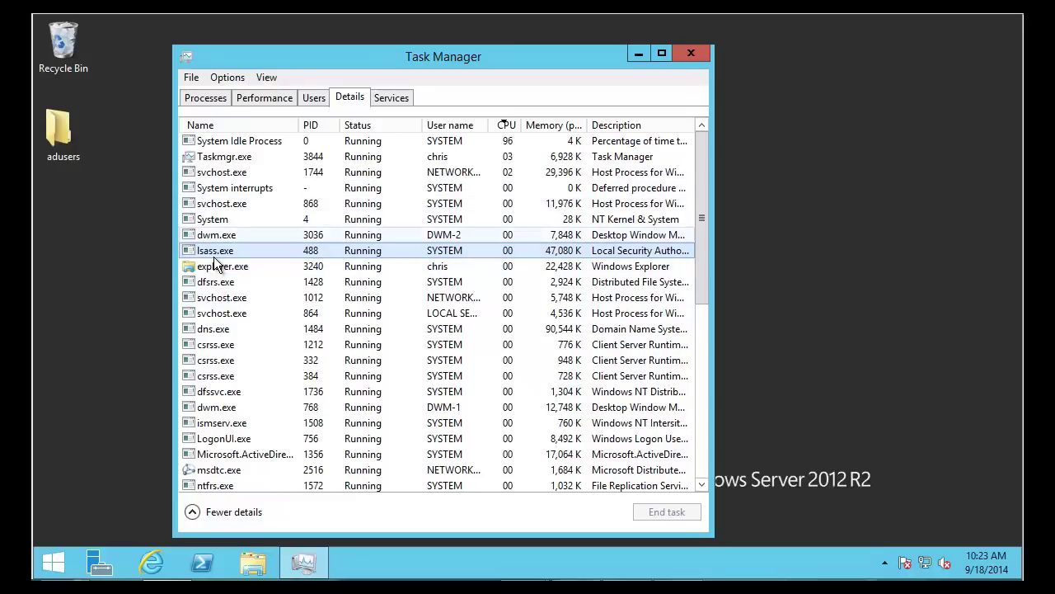
left_click(214, 255)
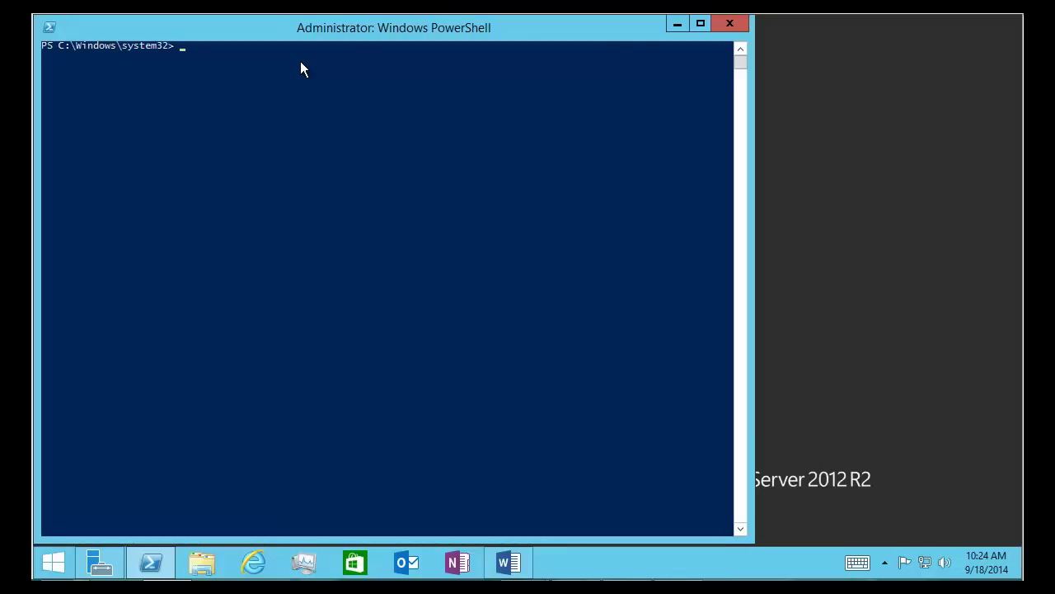
Run Import-Module activedirectory, then get-adobject -filter * -properties *
type("import-m")
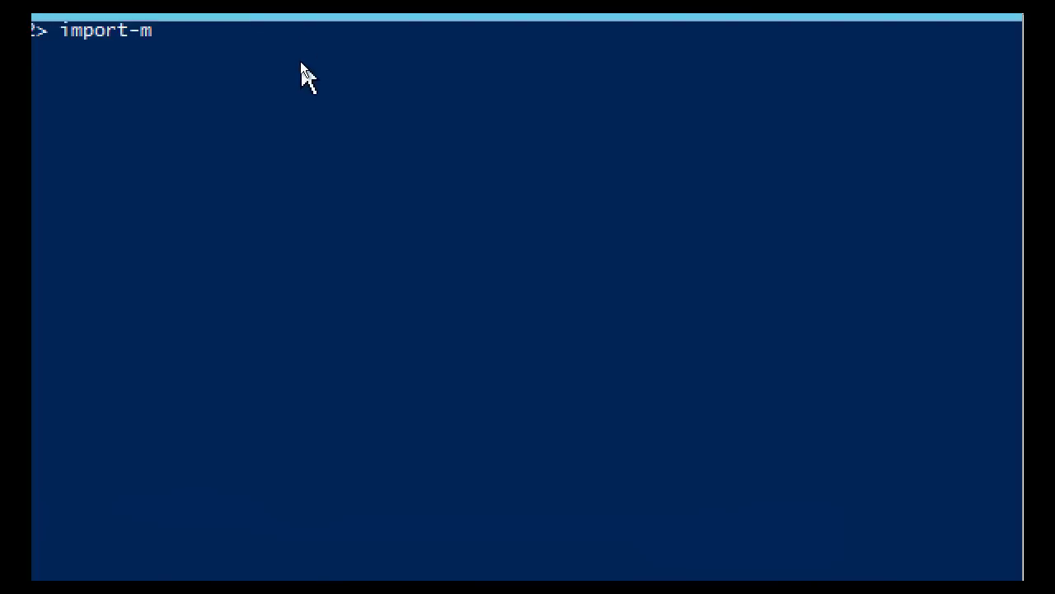
key("Tab")
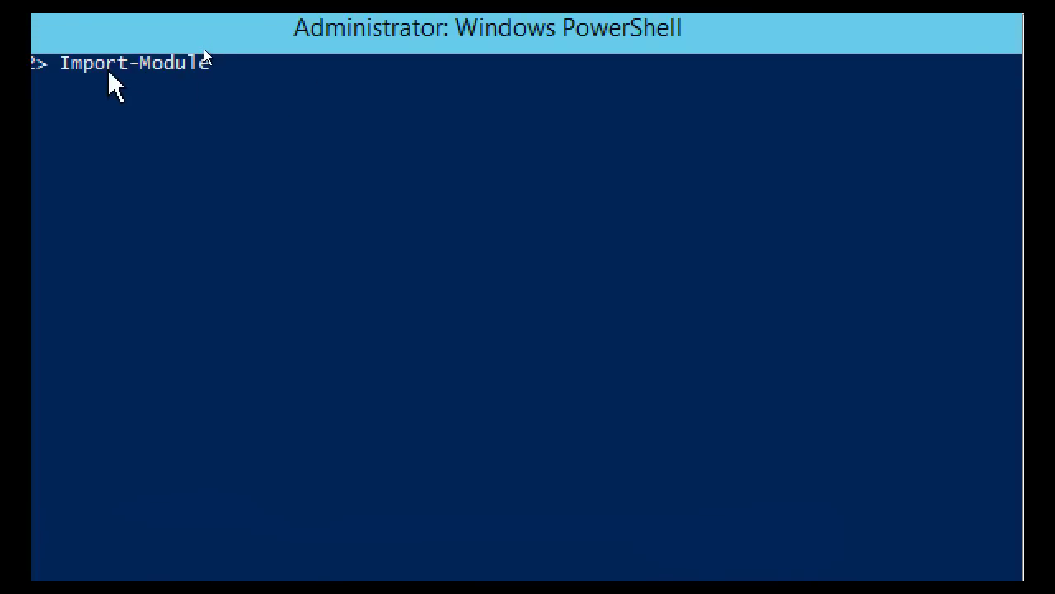
type("activedirectory")
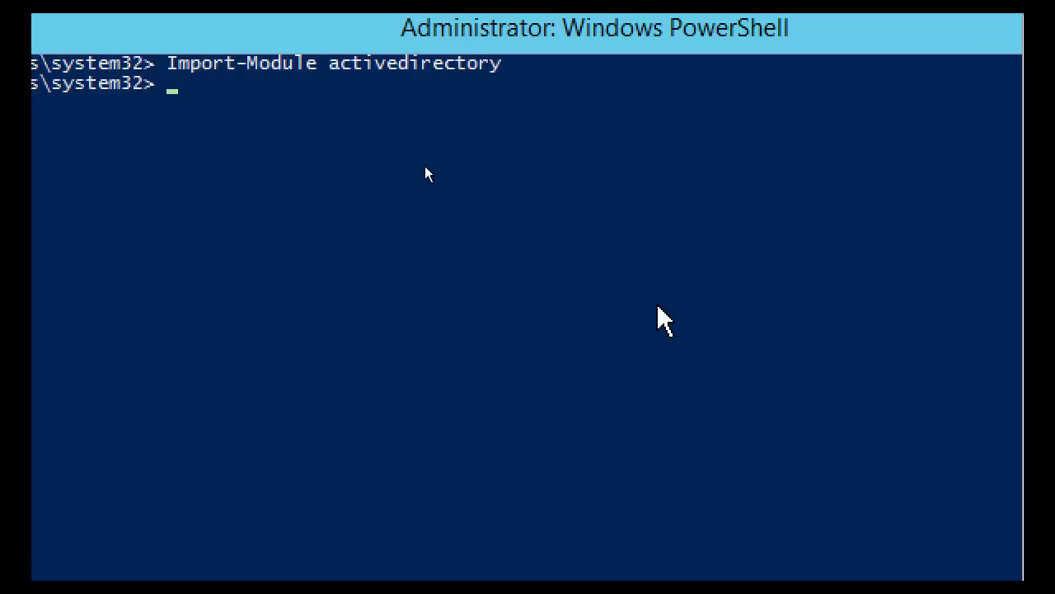
type("get-adobject")
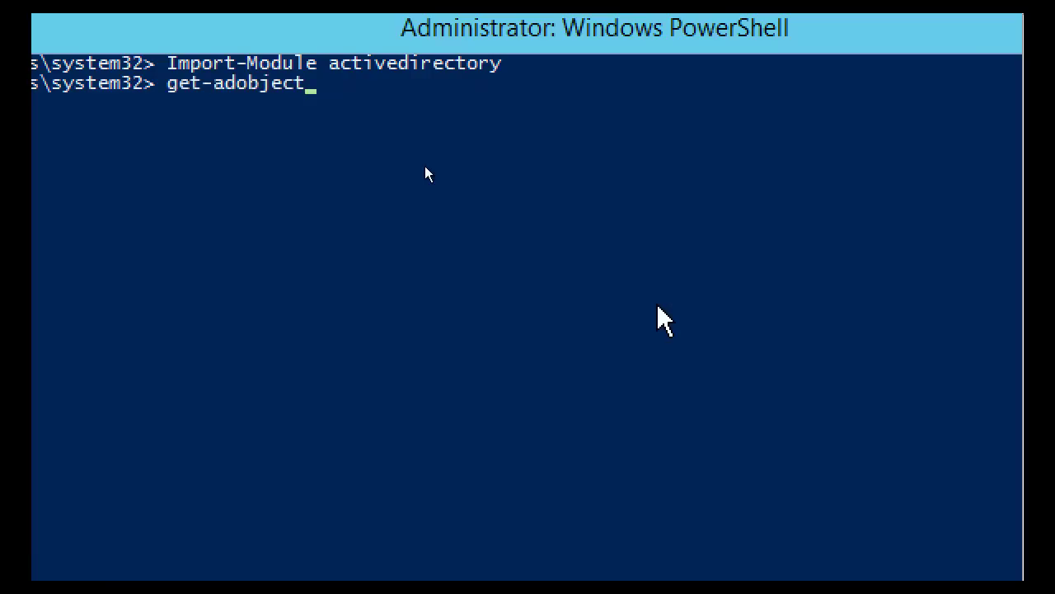
type(" -filter * -properties")
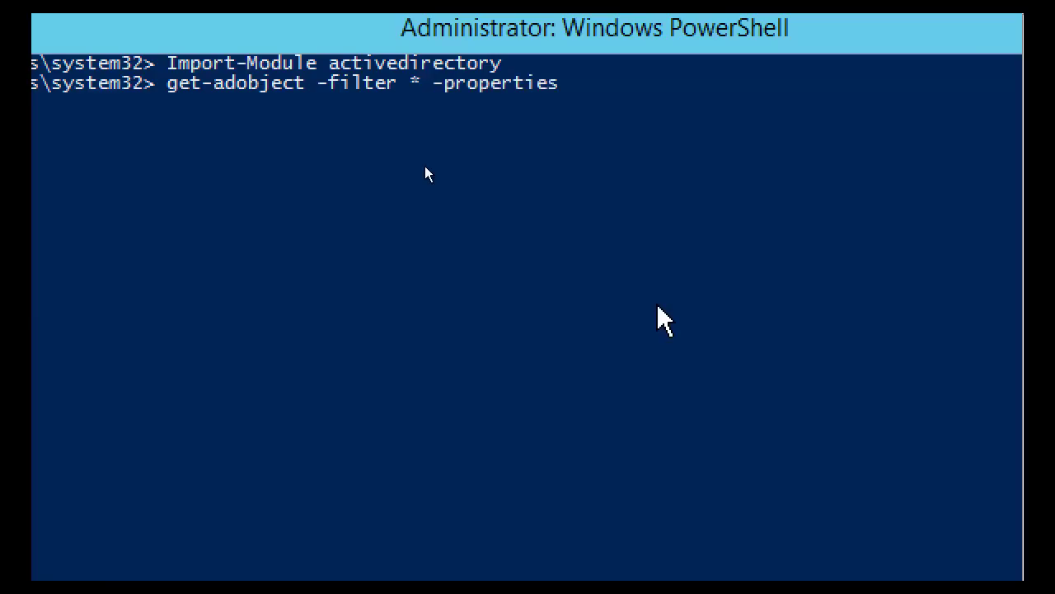
type(" *")
key("Return")
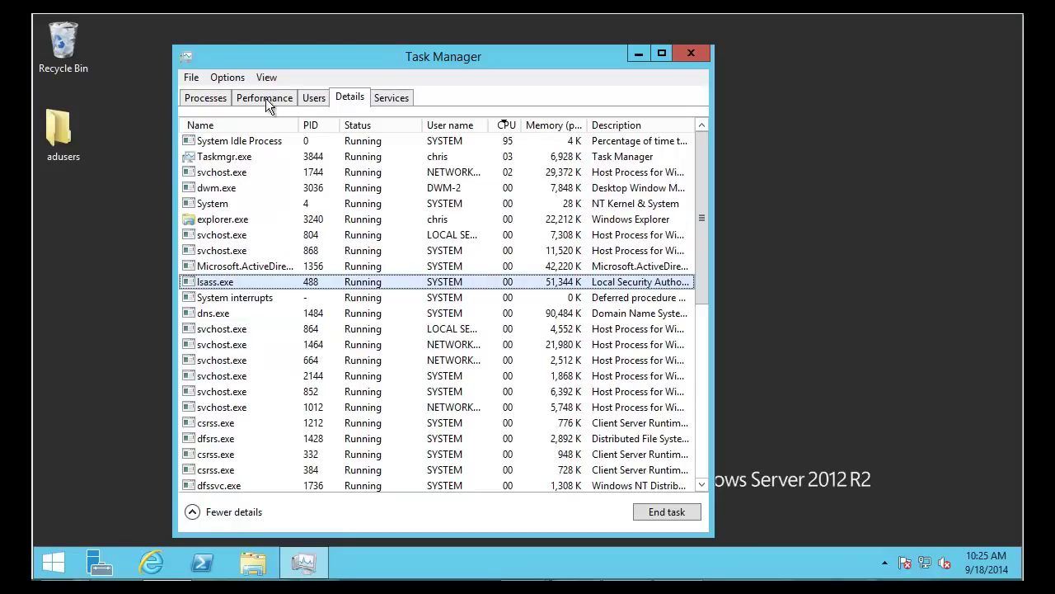
View the dump's CPU spike on the Performance graph, then return to the Details list
left_click(264, 99)
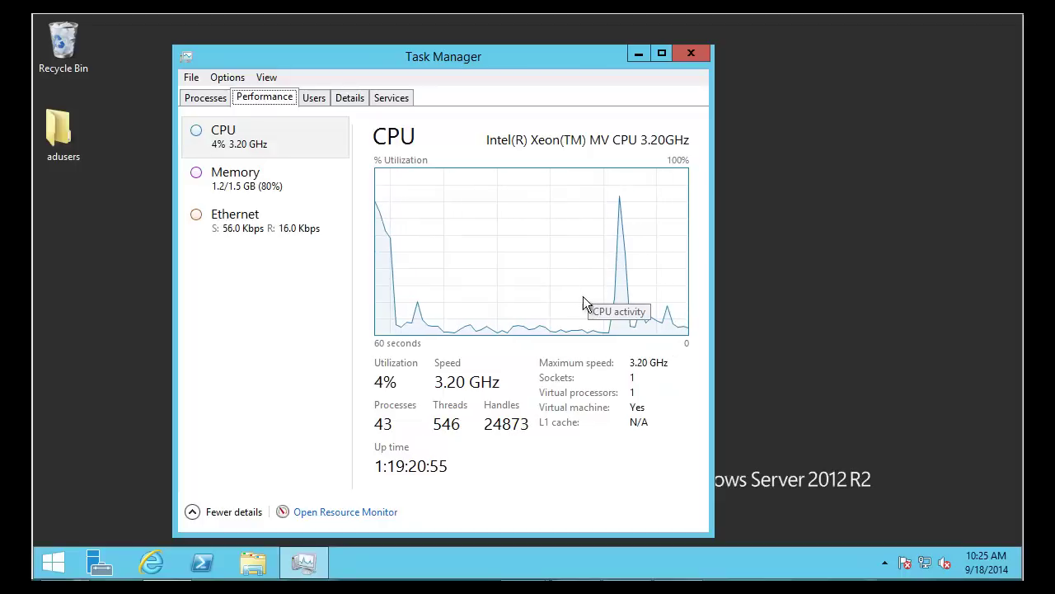
left_click(343, 99)
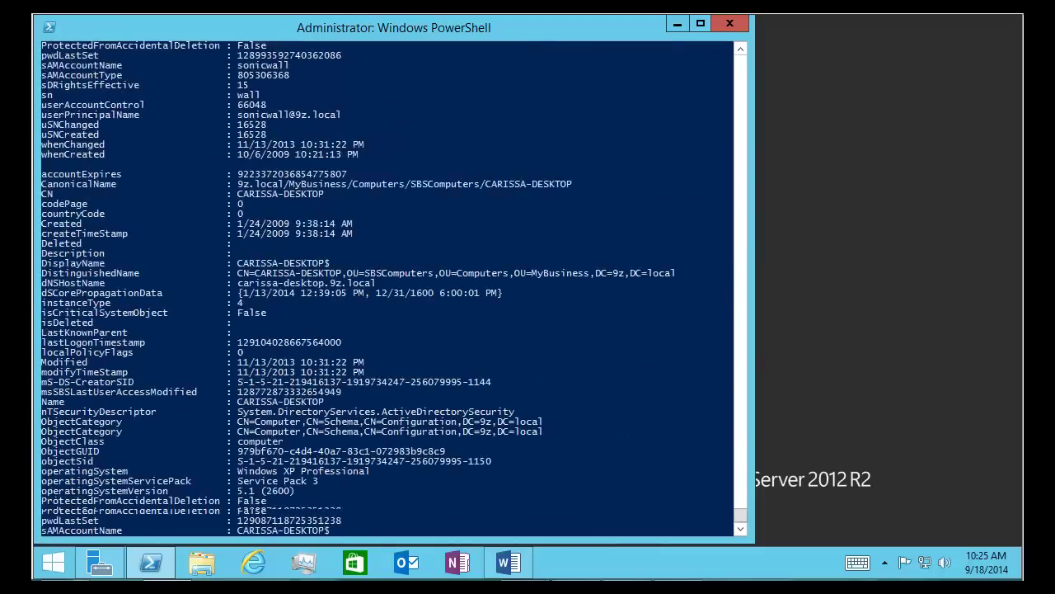
Pause and resume the console output, then run get-adobject -filter * -properties * -Server 9zdc2
left_click(232, 242)
key("Escape")
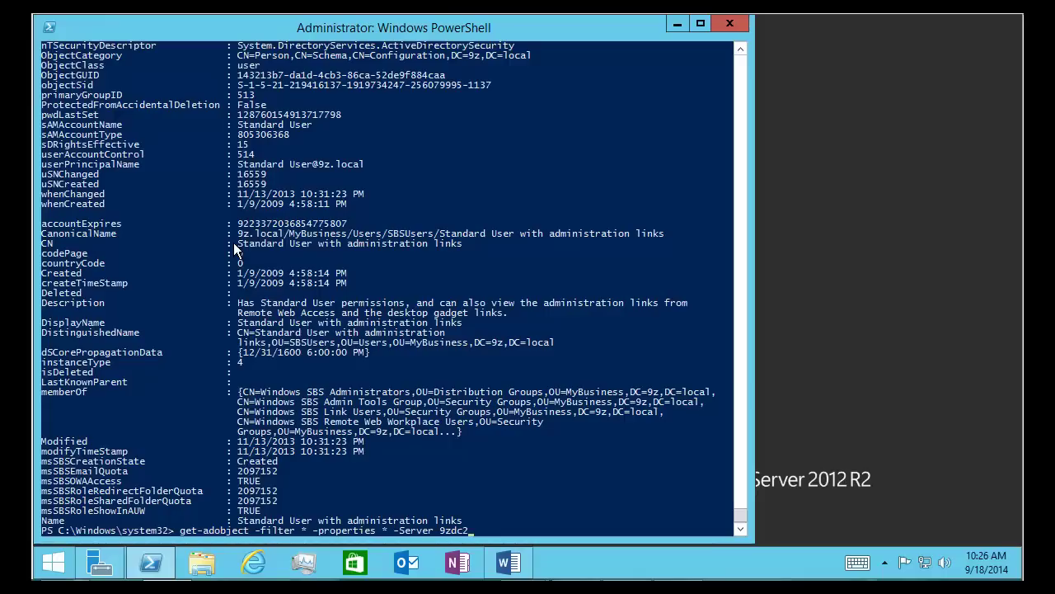
key("Return")
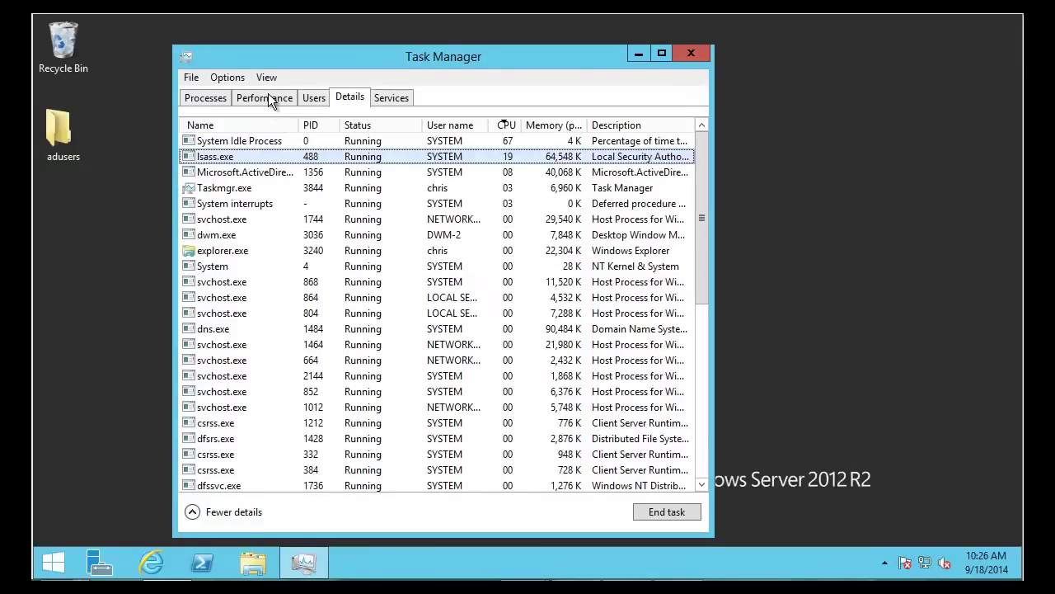
Check the new CPU spike on Performance, then view lsass.exe in the Details list
left_click(268, 95)
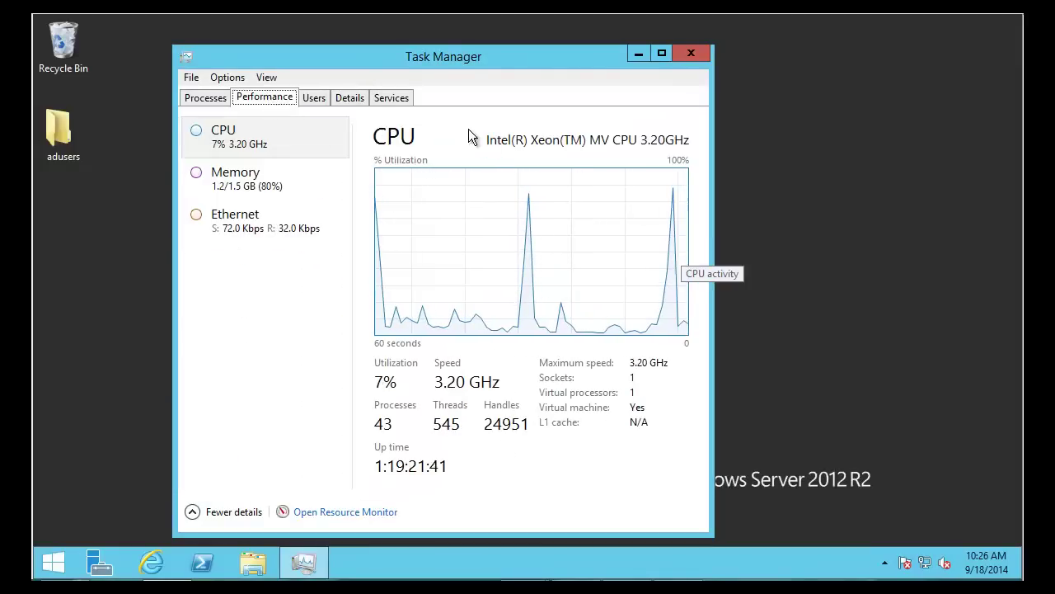
left_click(349, 98)
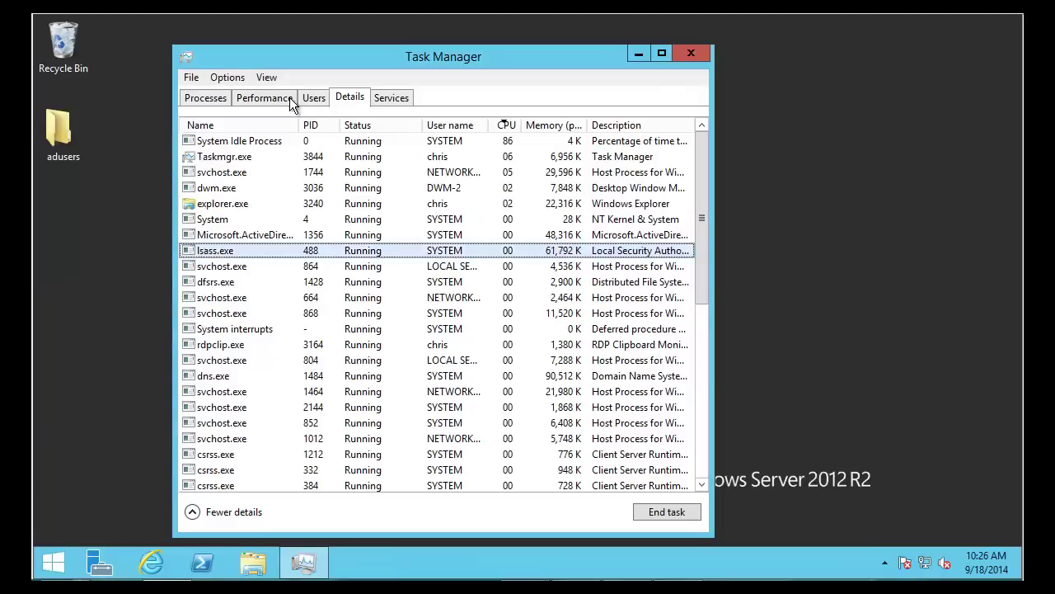
Recheck CPU usage on the Performance graph and return to the Details process list
left_click(281, 98)
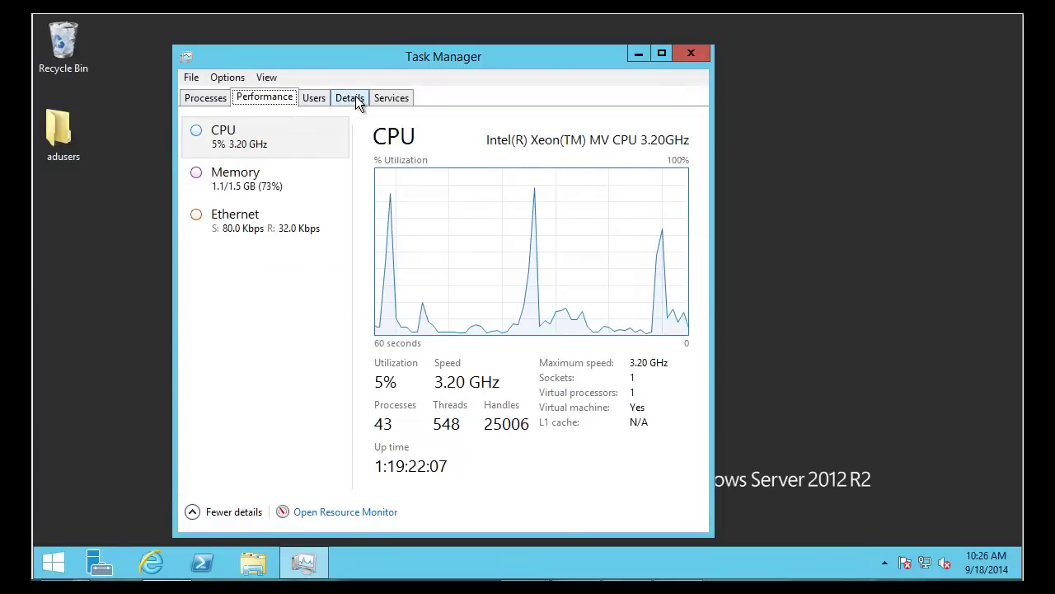
left_click(355, 98)
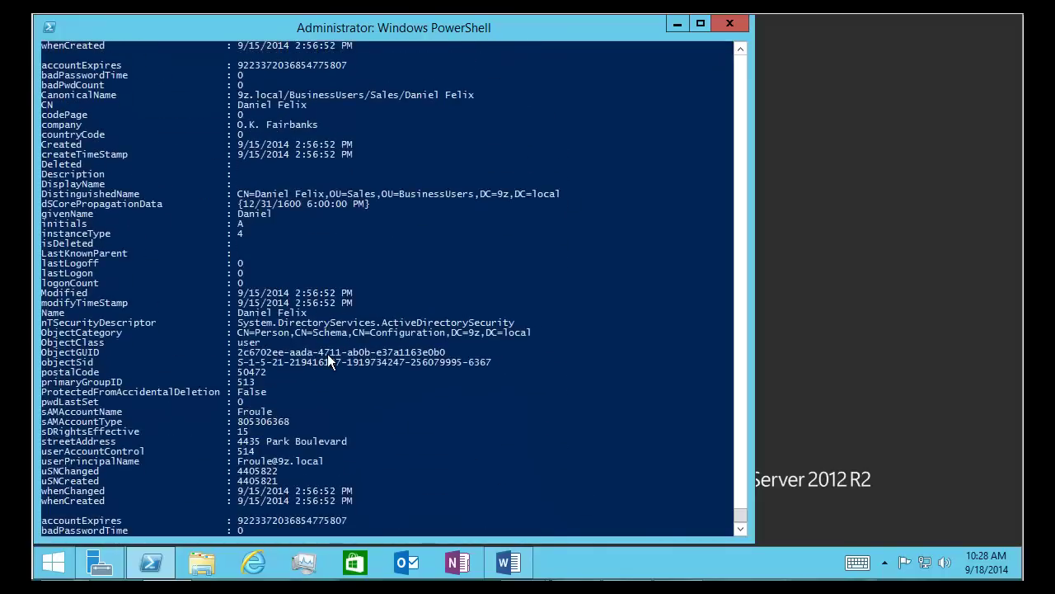
Pause the console and scroll up and down through the dumped Sales user attributes
left_click(327, 355)
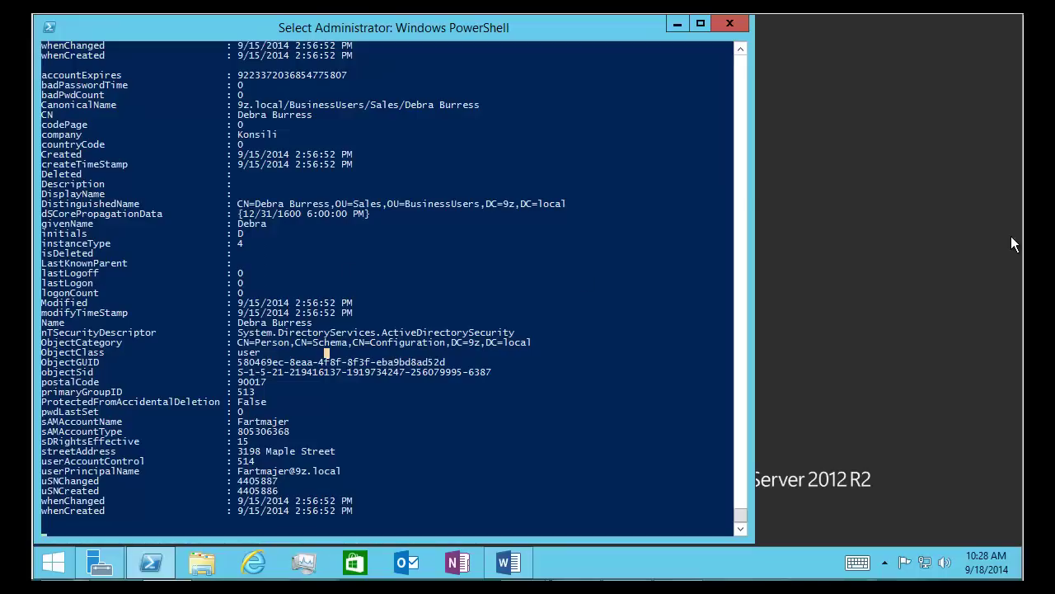
scroll(742, 105, "up", 20)
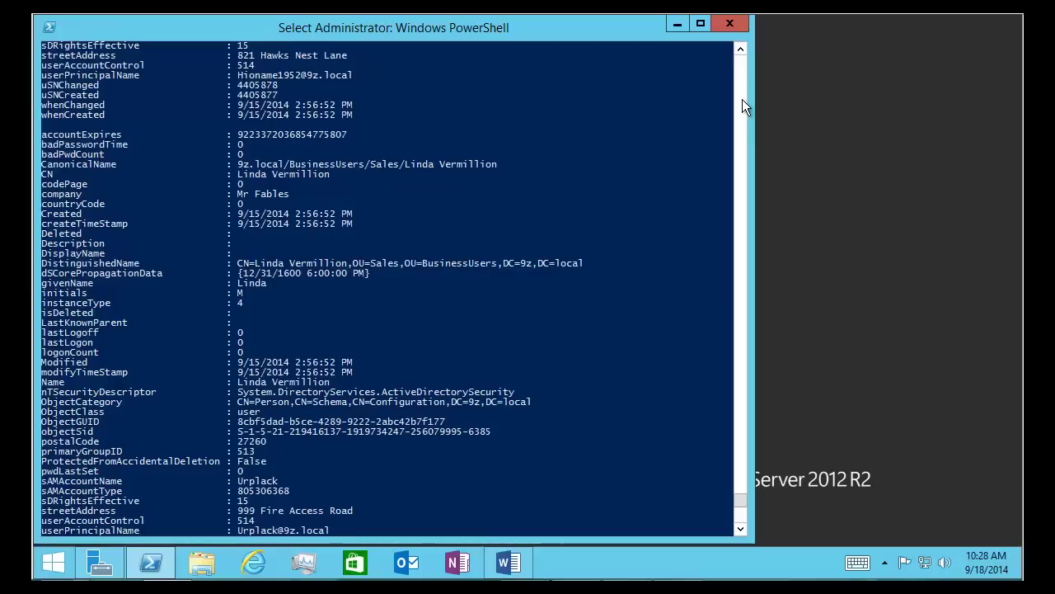
scroll(223, 218, "up", 15)
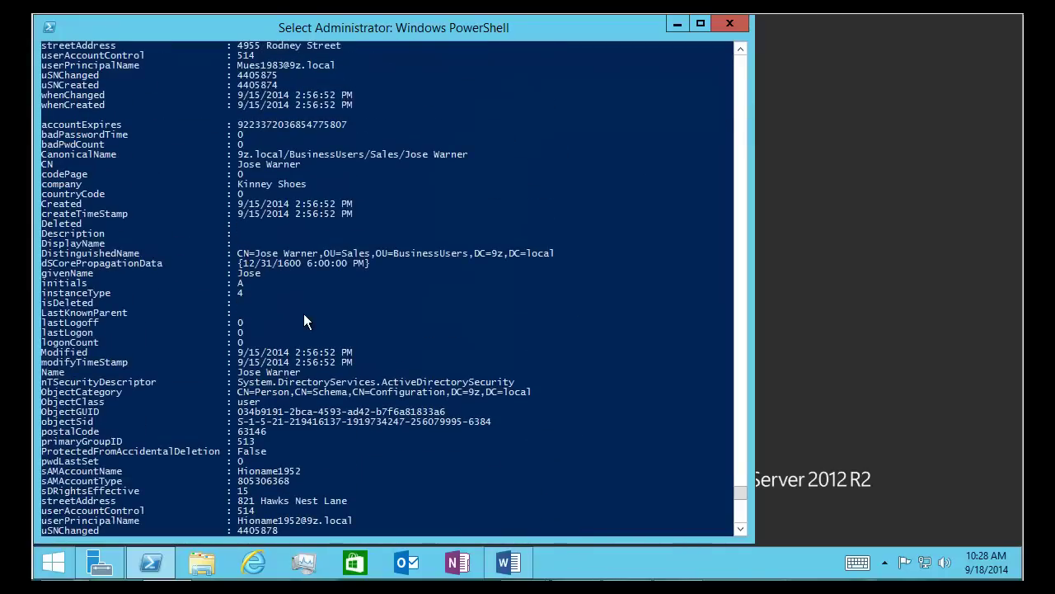
scroll(301, 316, "up", 4)
scroll(298, 310, "down", 20)
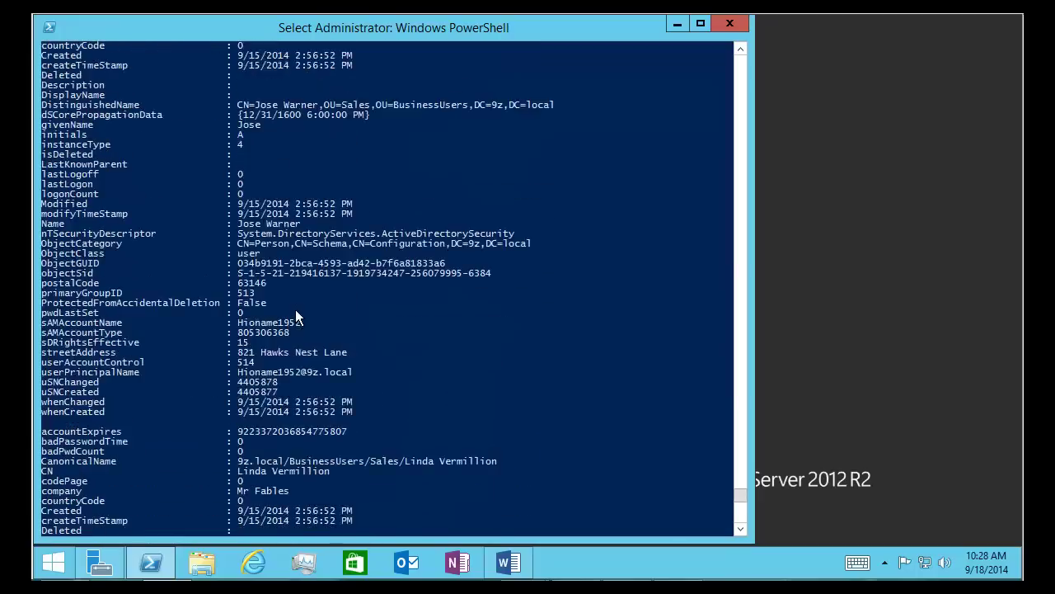
scroll(295, 316, "down", 19)
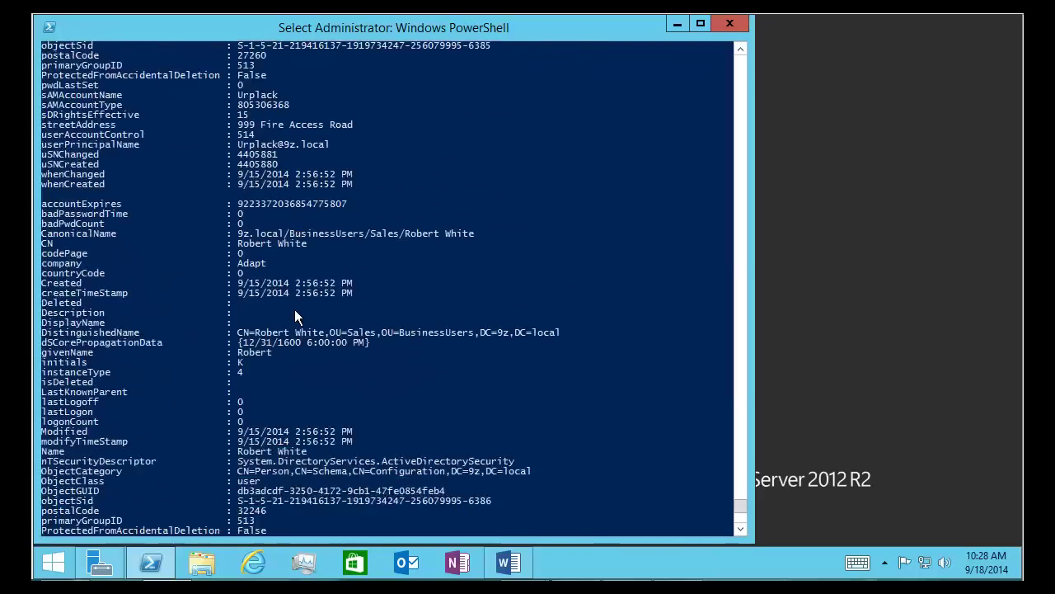
scroll(294, 309, "down", 6)
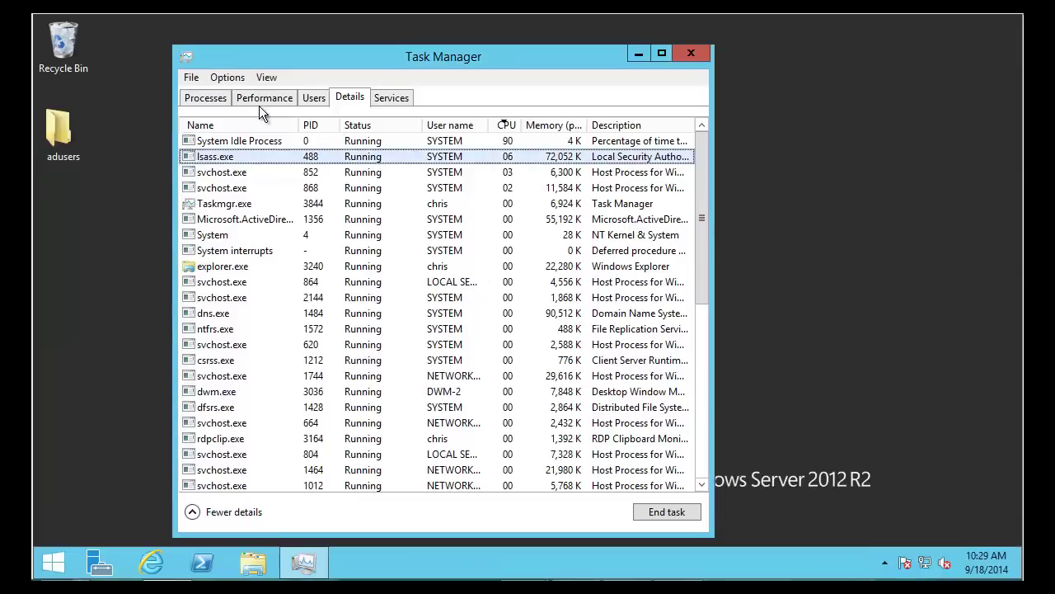
Show the Details process list and sort it by Memory, then by CPU
left_click(257, 94)
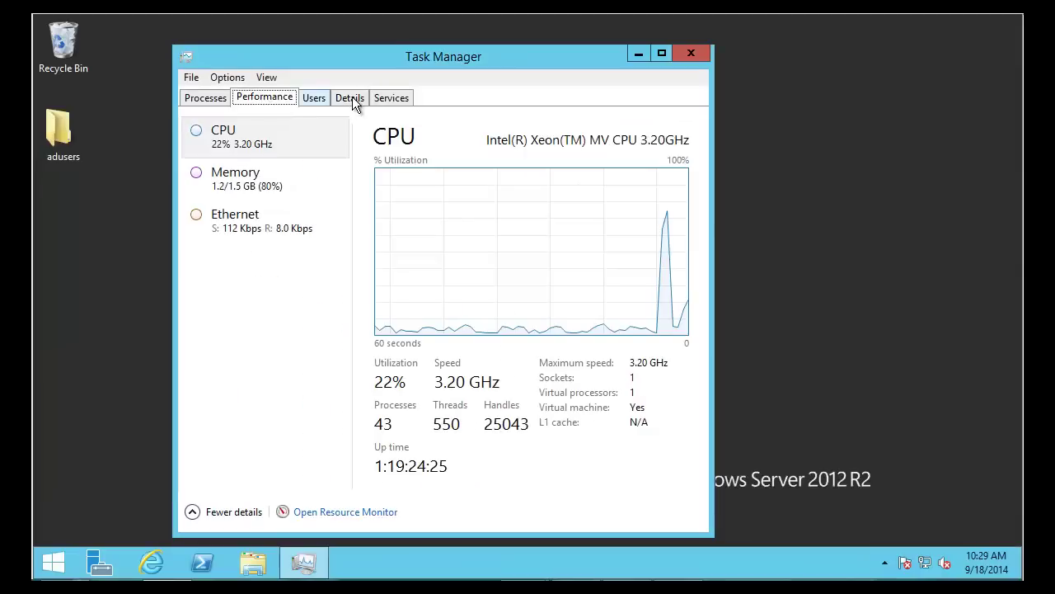
left_click(352, 98)
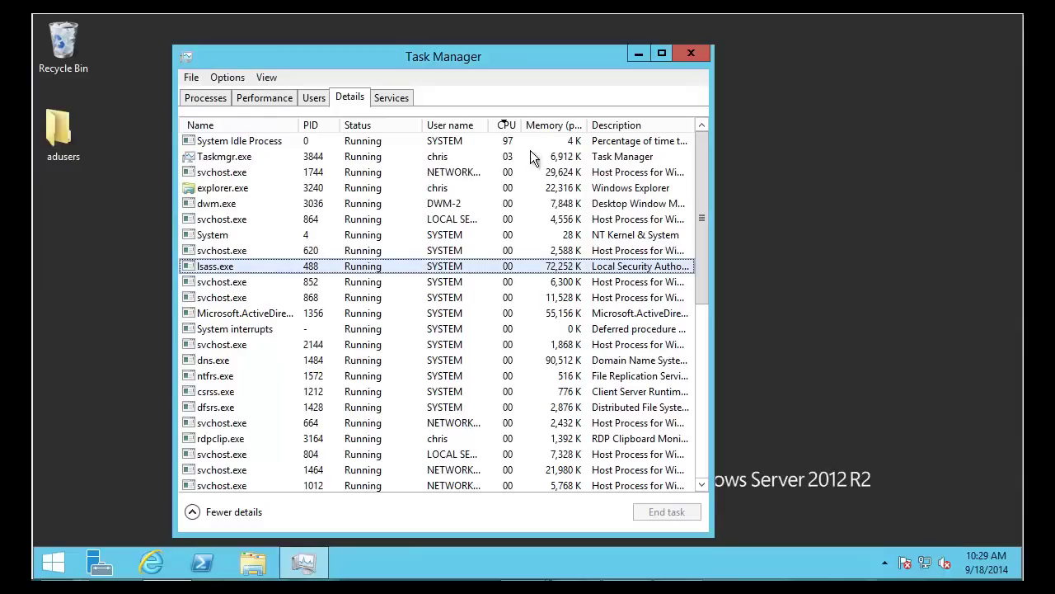
left_click(549, 125)
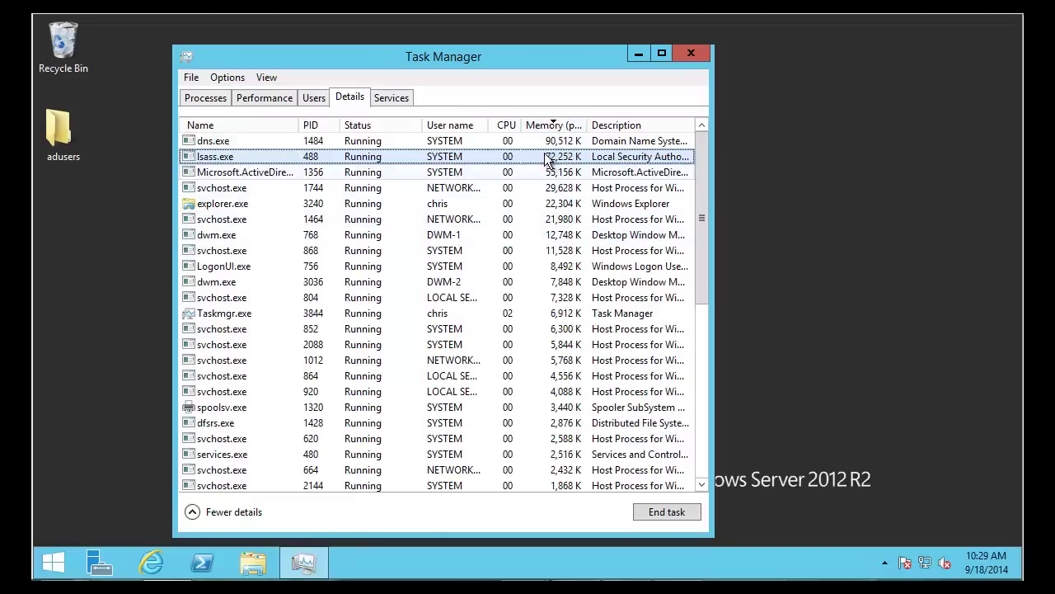
left_click(506, 126)
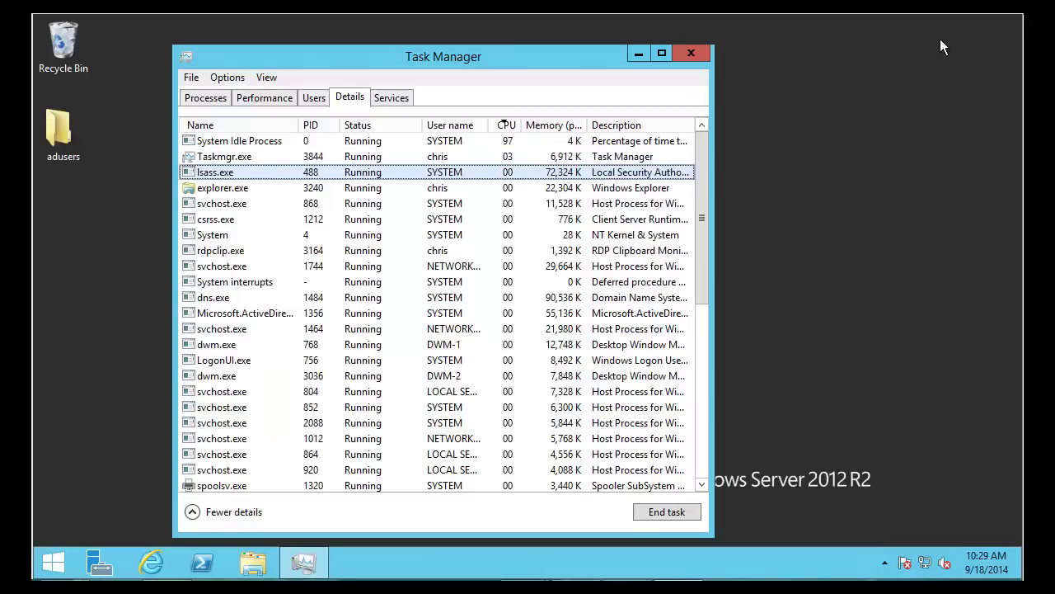
Launch perfmon from the Start button's Run box
left_click(69, 566)
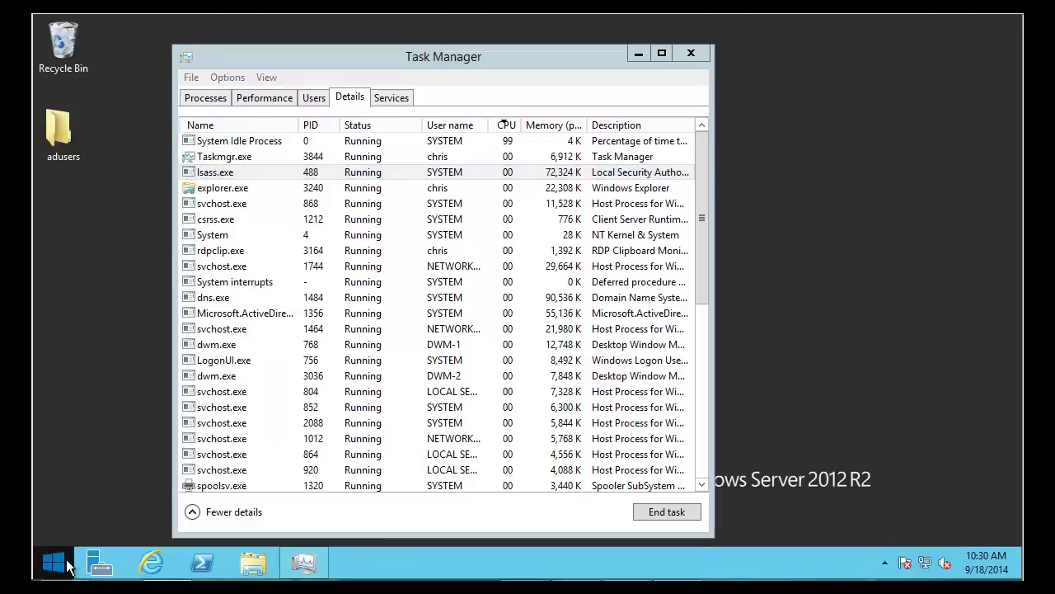
right_click(68, 566)
left_click(113, 515)
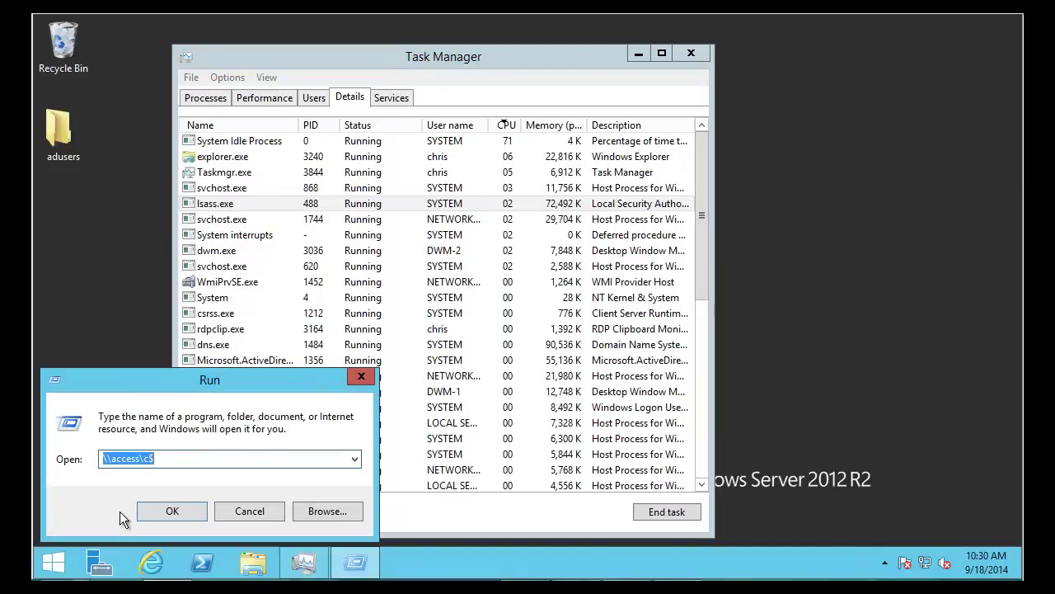
type("perfmon")
key("Return")
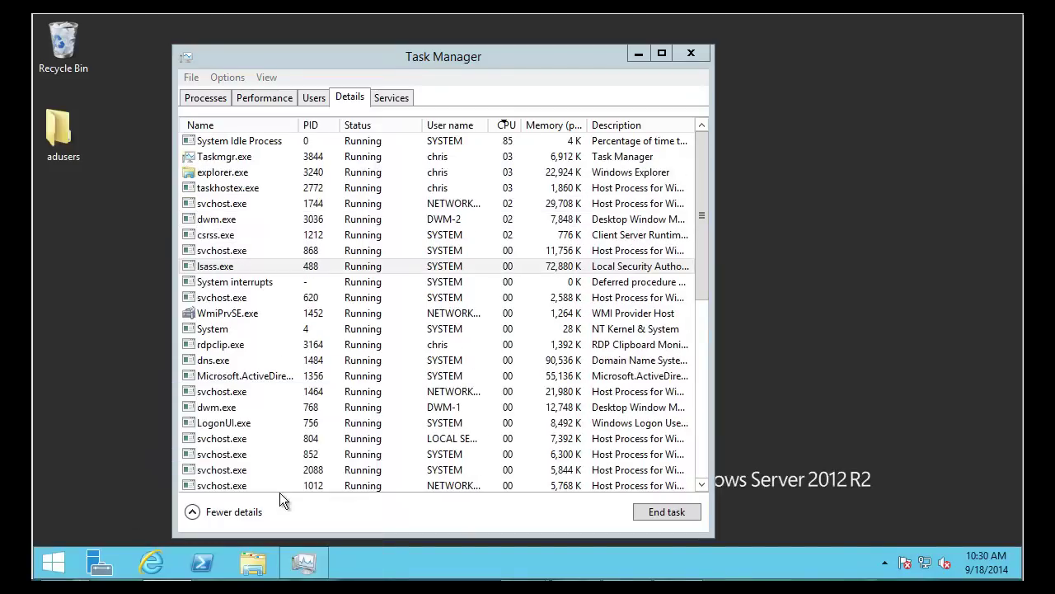
Minimize Task Manager, maximize Performance Monitor and open its live Performance Monitor graph
left_click(638, 54)
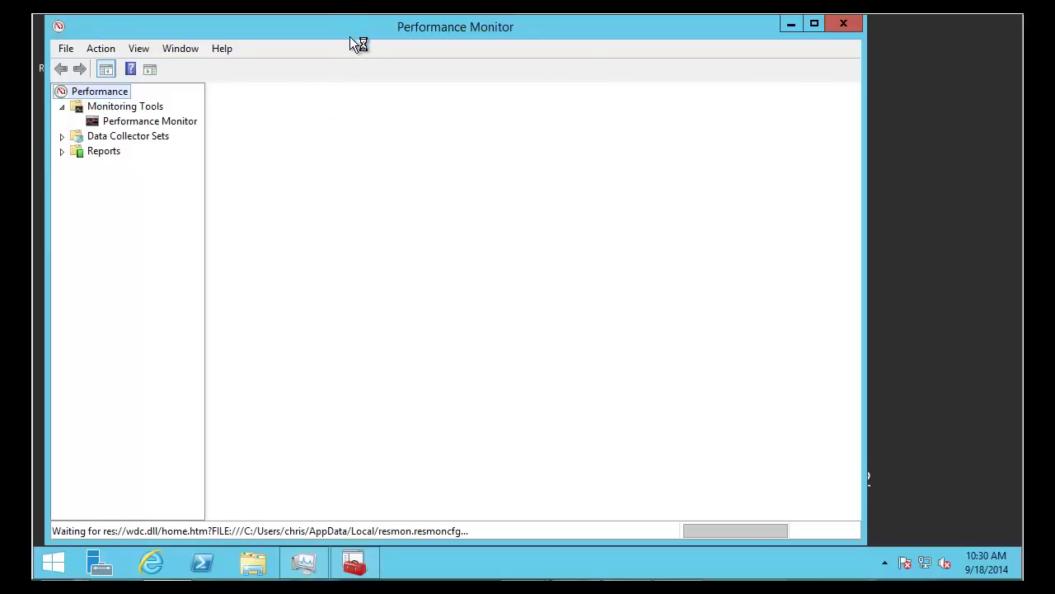
left_click(815, 23)
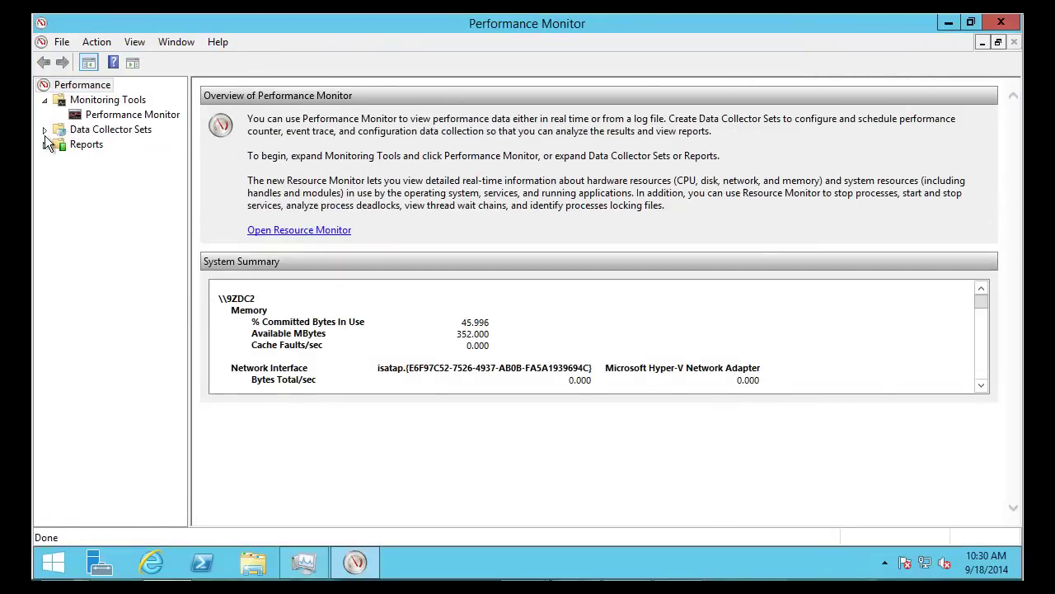
left_click(82, 120)
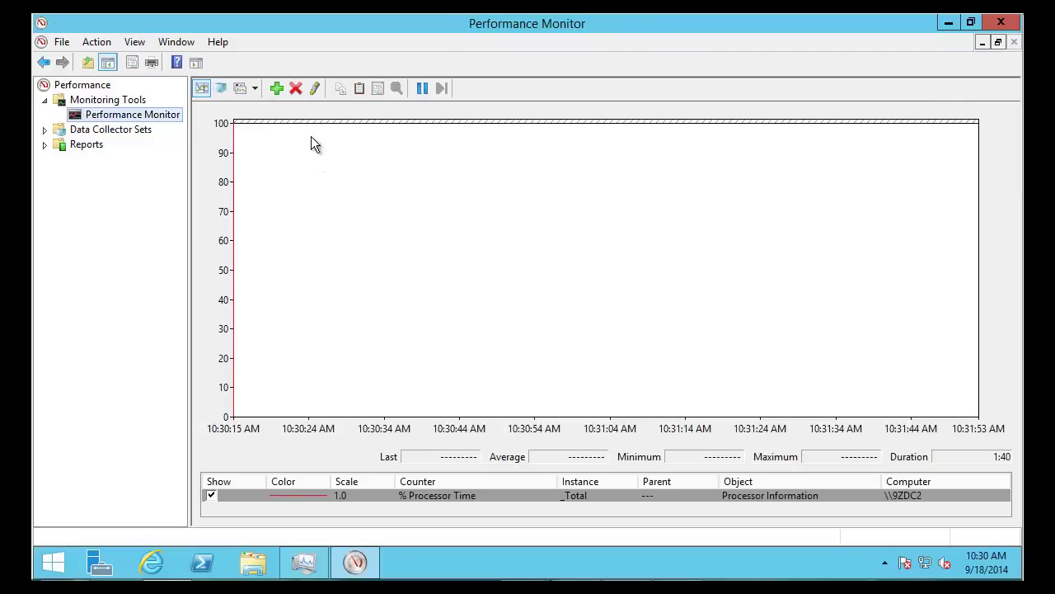
In Add Counters, expand Database and select Database Cache % Dehydrated, then % Hit
left_click(277, 88)
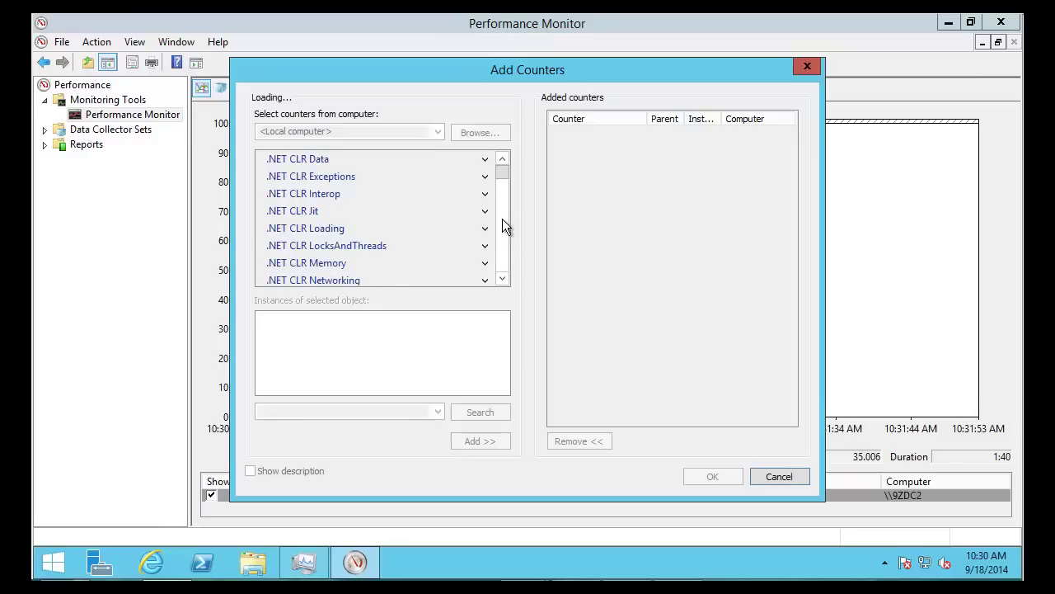
left_click_drag(508, 211, 507, 158)
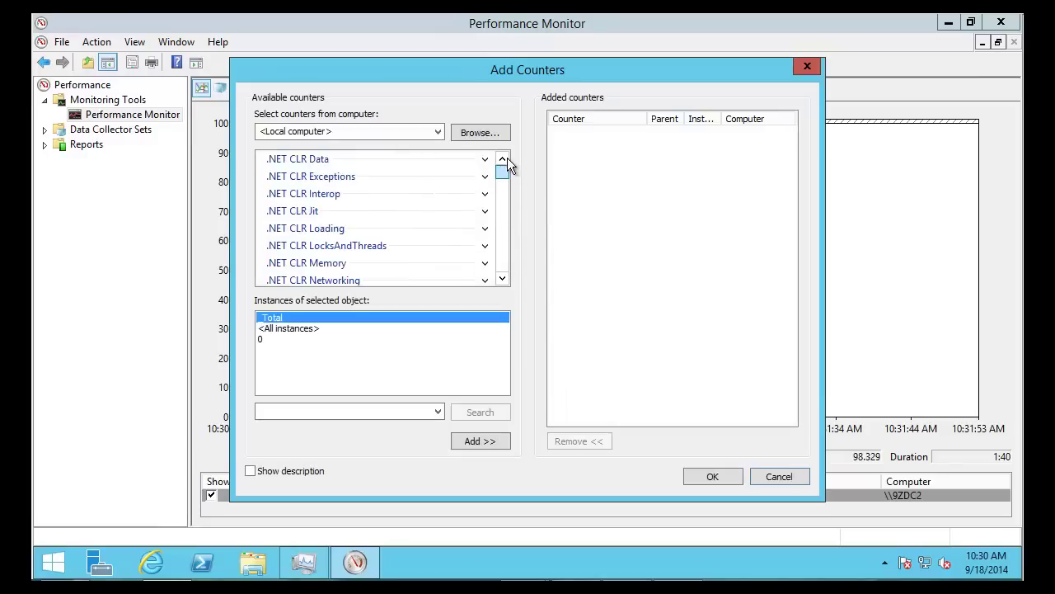
left_click(503, 258)
left_click(501, 256)
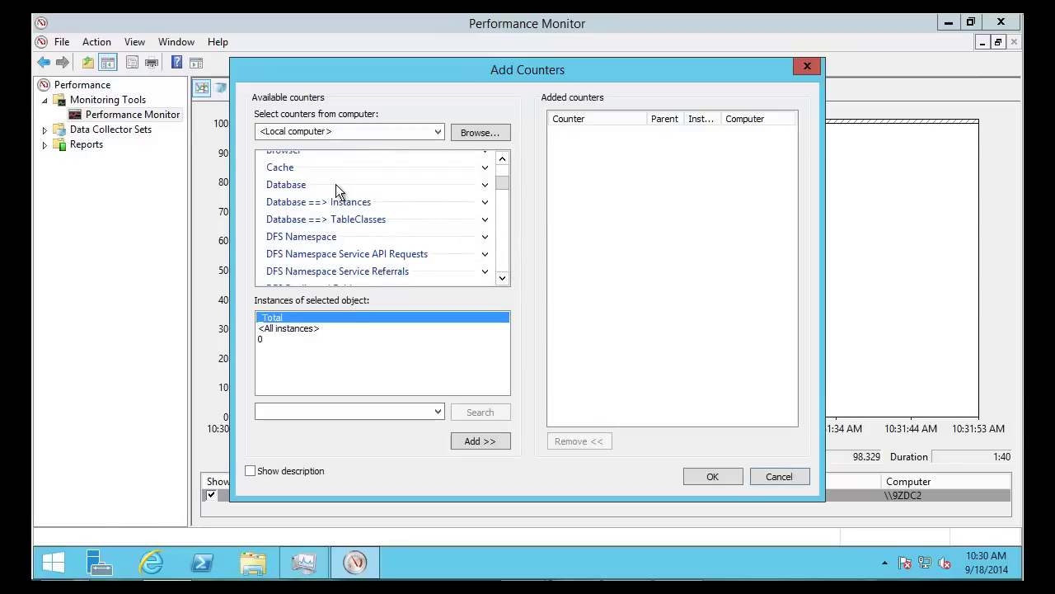
left_click(486, 186)
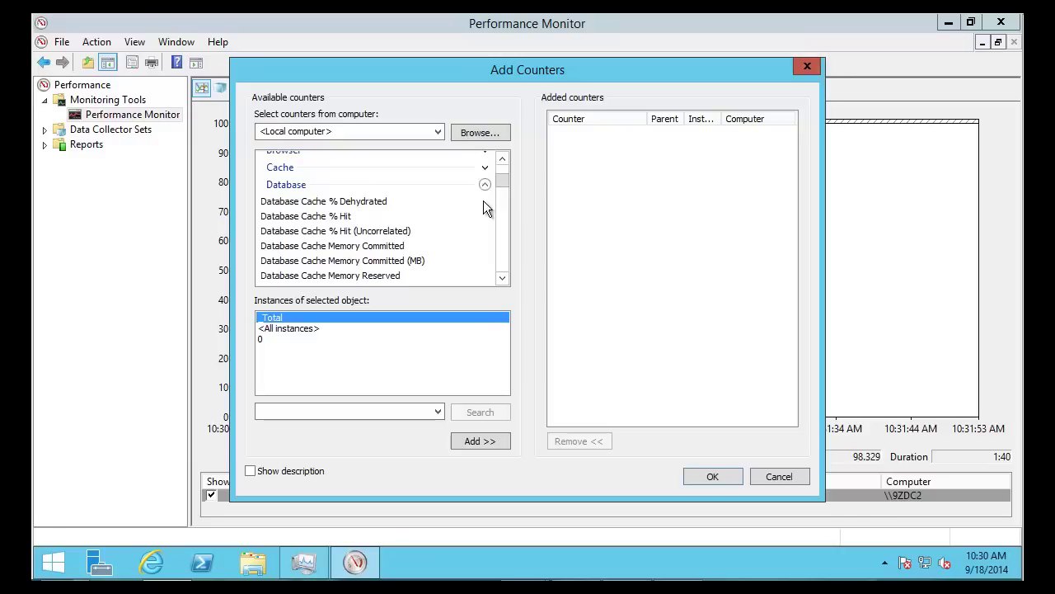
left_click(310, 202)
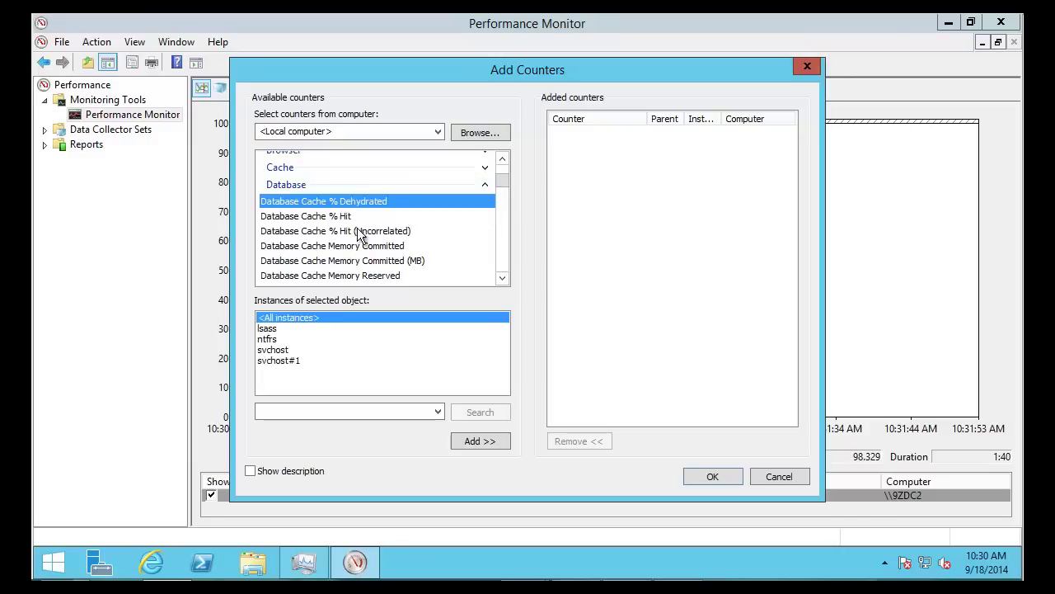
left_click(328, 217)
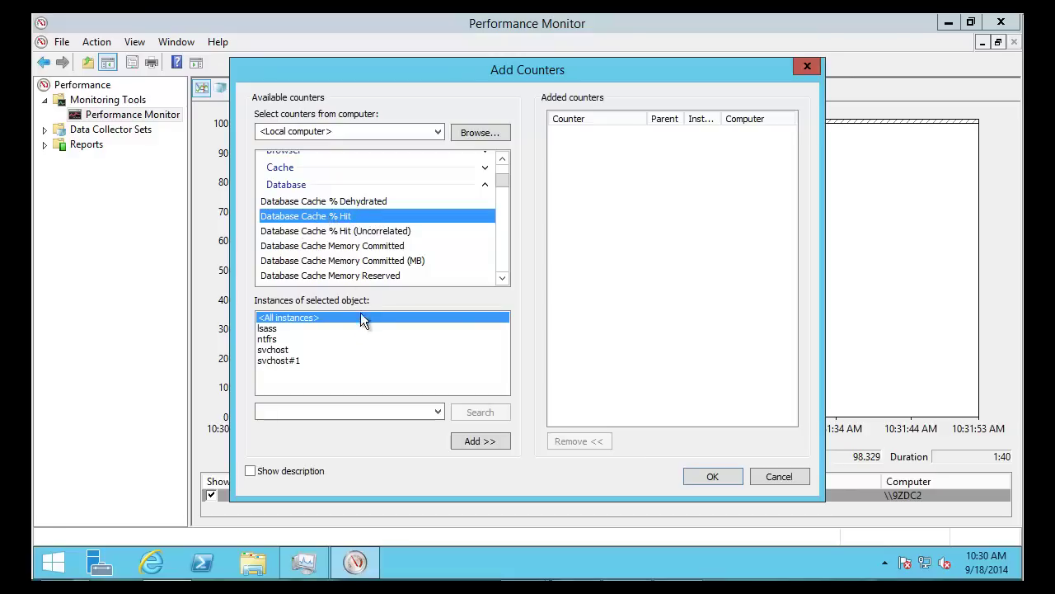
Choose the lsass instance over ntfrs, reselect Database Cache % Hit, and scroll the counters
left_click(266, 329)
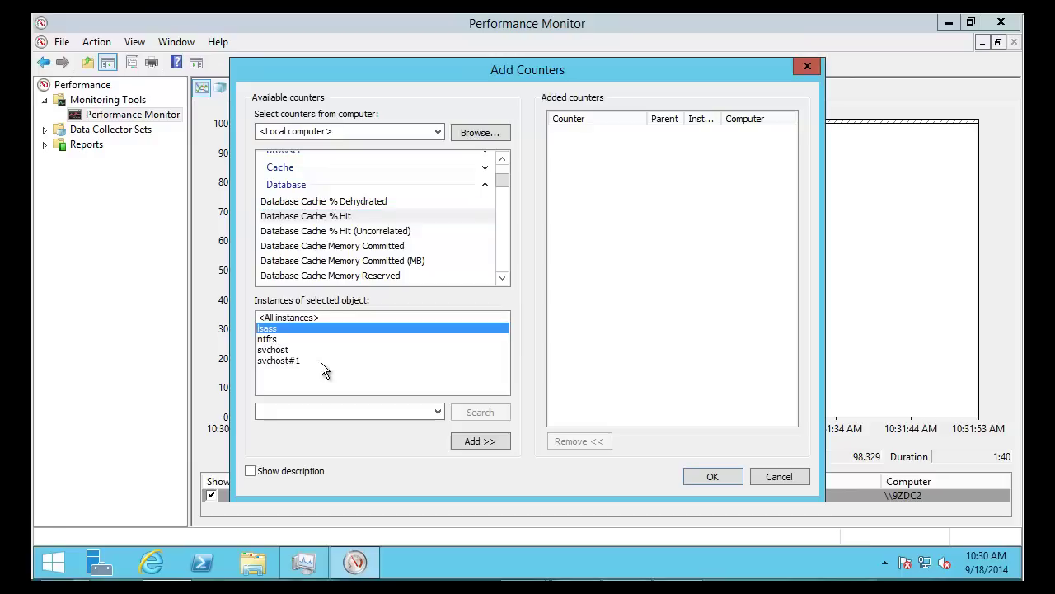
left_click(267, 340)
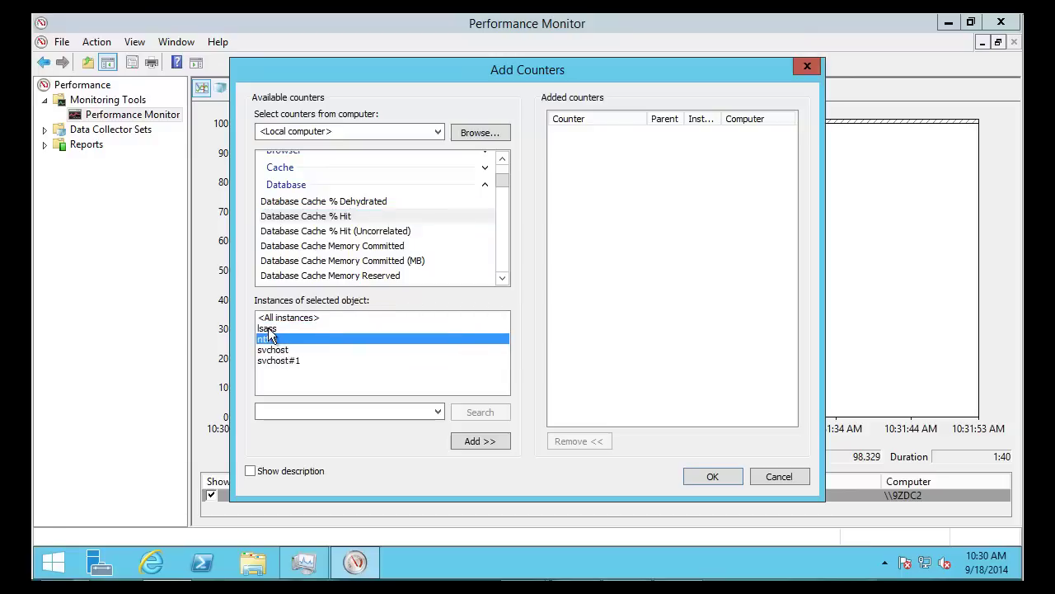
left_click(268, 329)
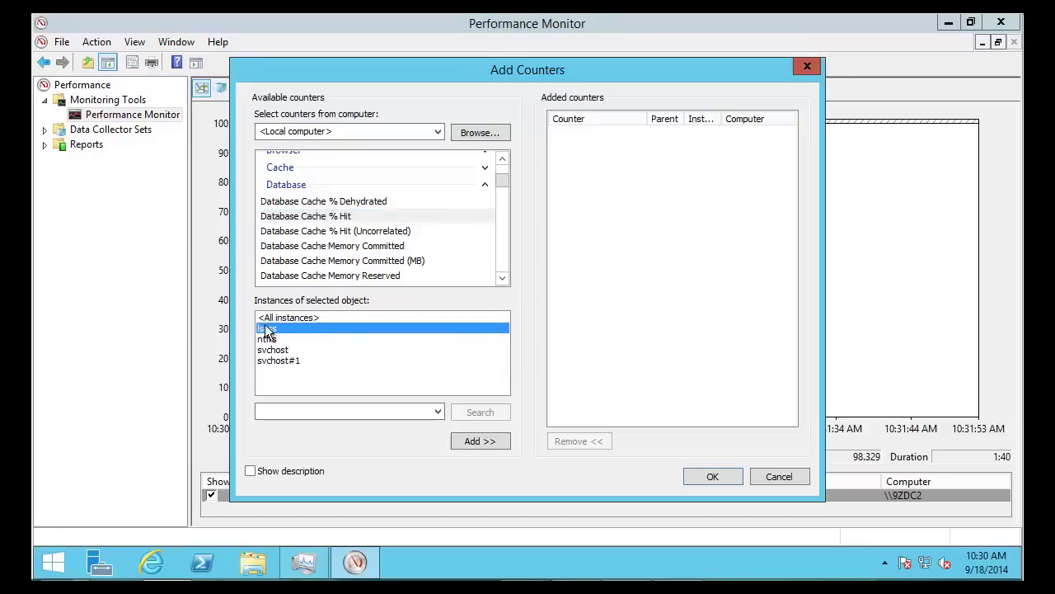
left_click(353, 217)
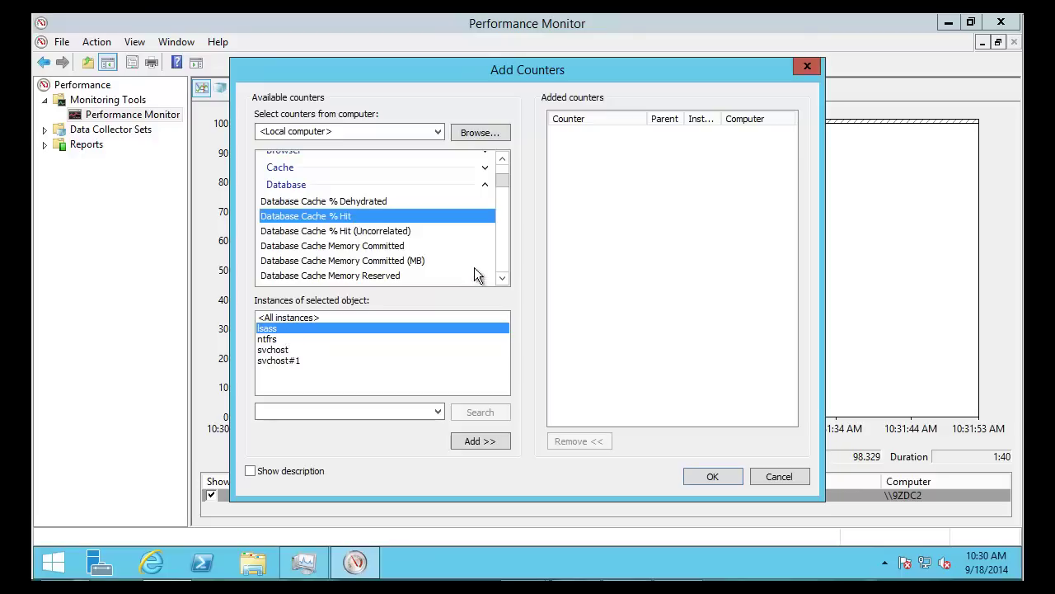
scroll(500, 260, "down", 2)
scroll(499, 259, "down", 4)
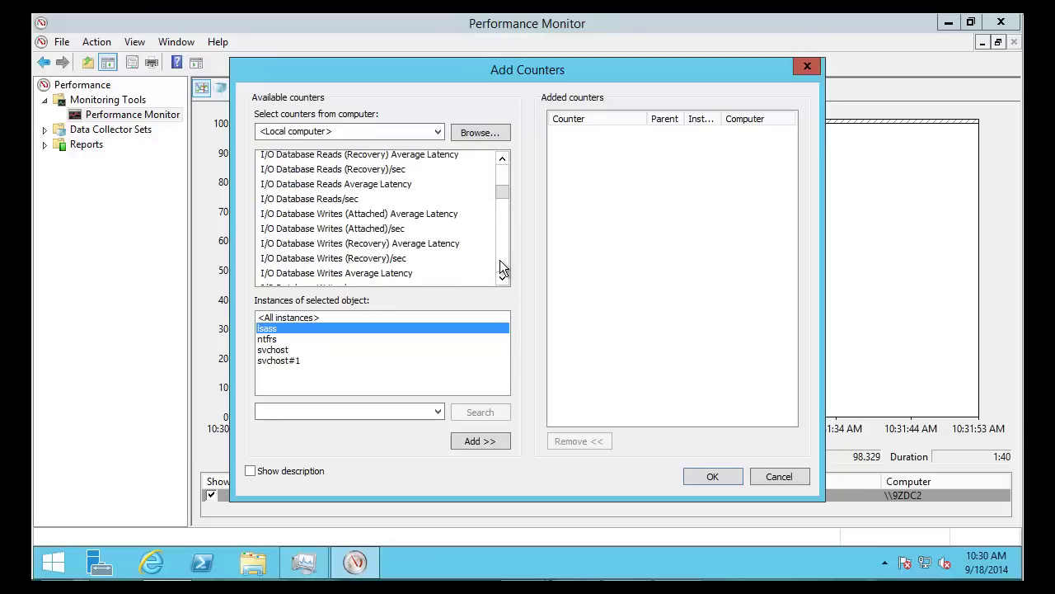
scroll(500, 260, "down", 10)
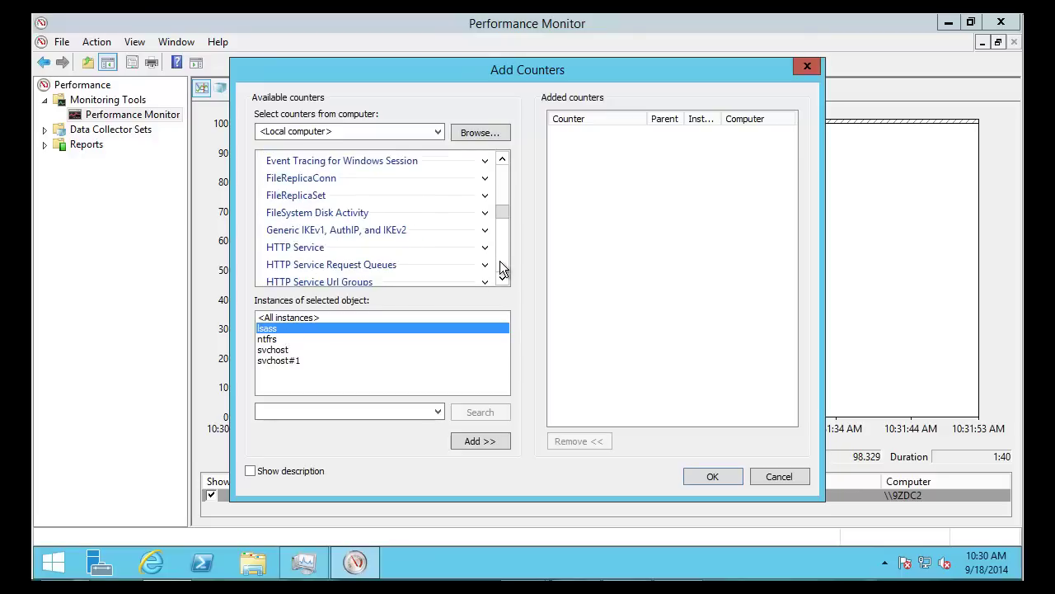
scroll(500, 261, "down", 3)
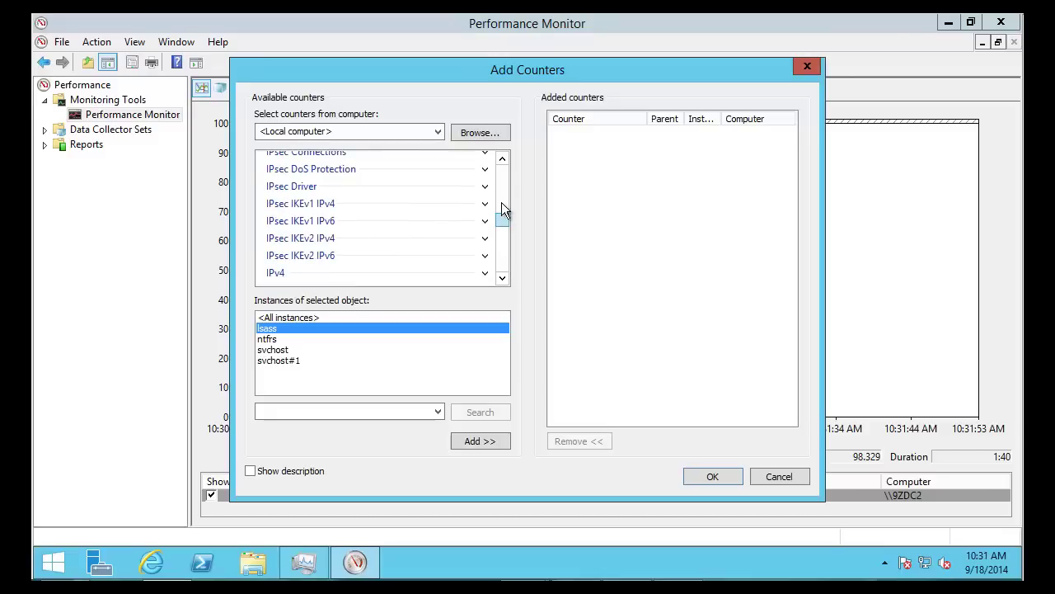
left_click_drag(502, 202, 499, 178)
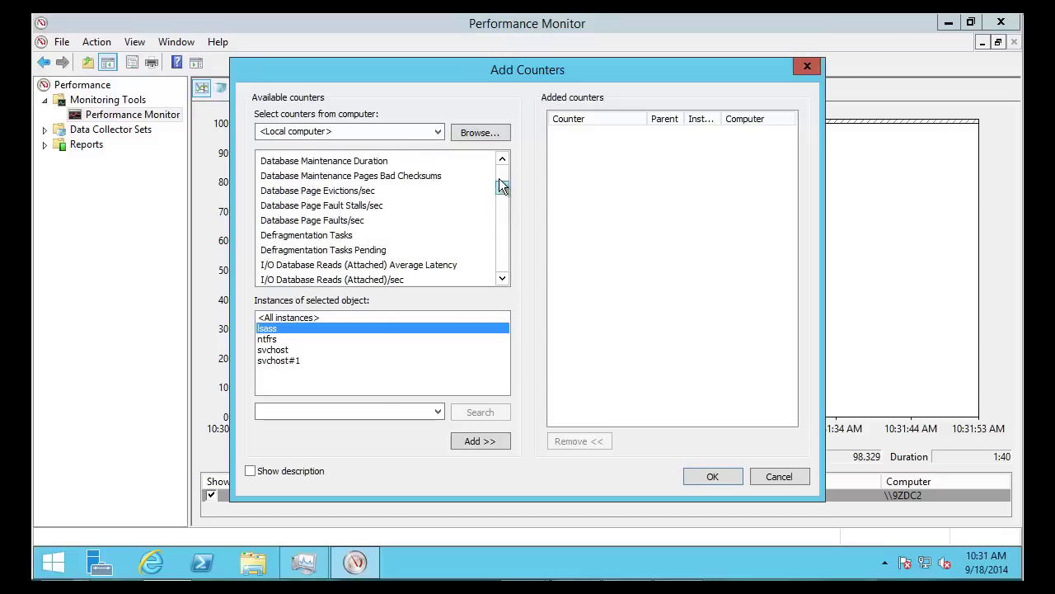
Collapse the Database counter group and expand the DirectoryServices counters
left_click(500, 167)
left_click(499, 167)
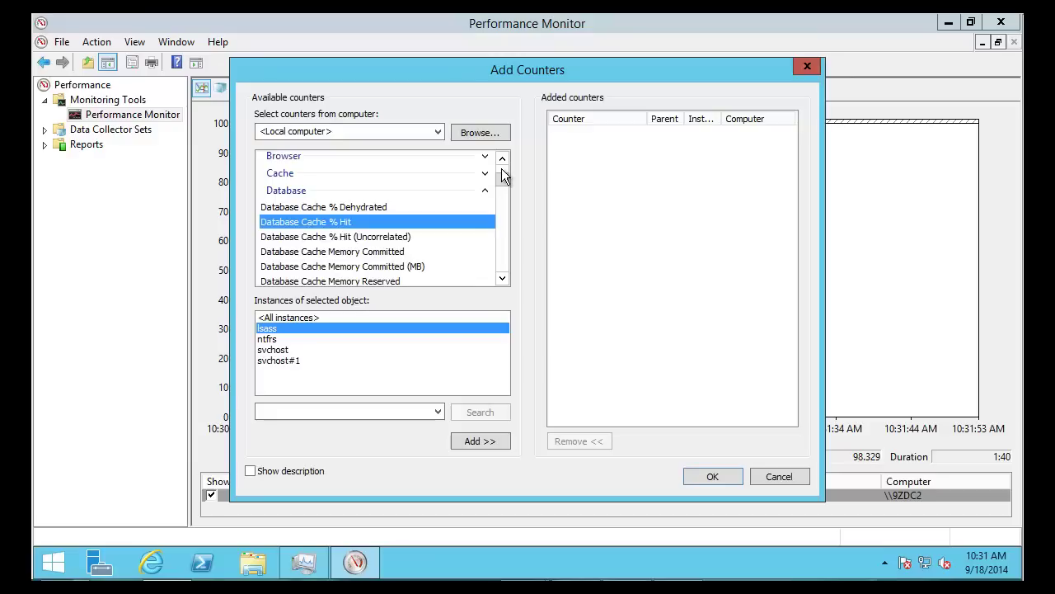
left_click(503, 158)
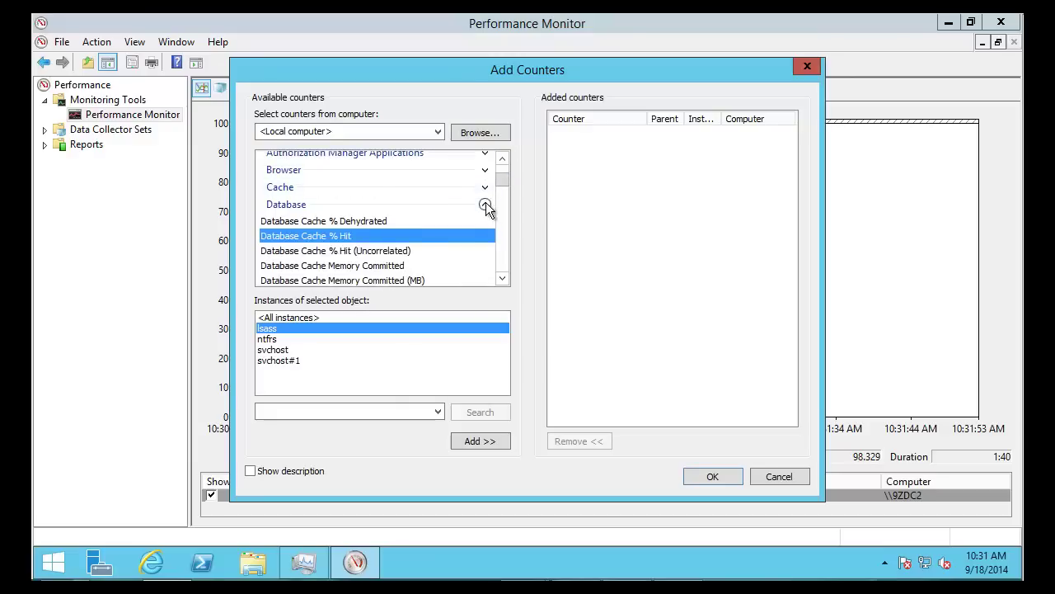
left_click(486, 204)
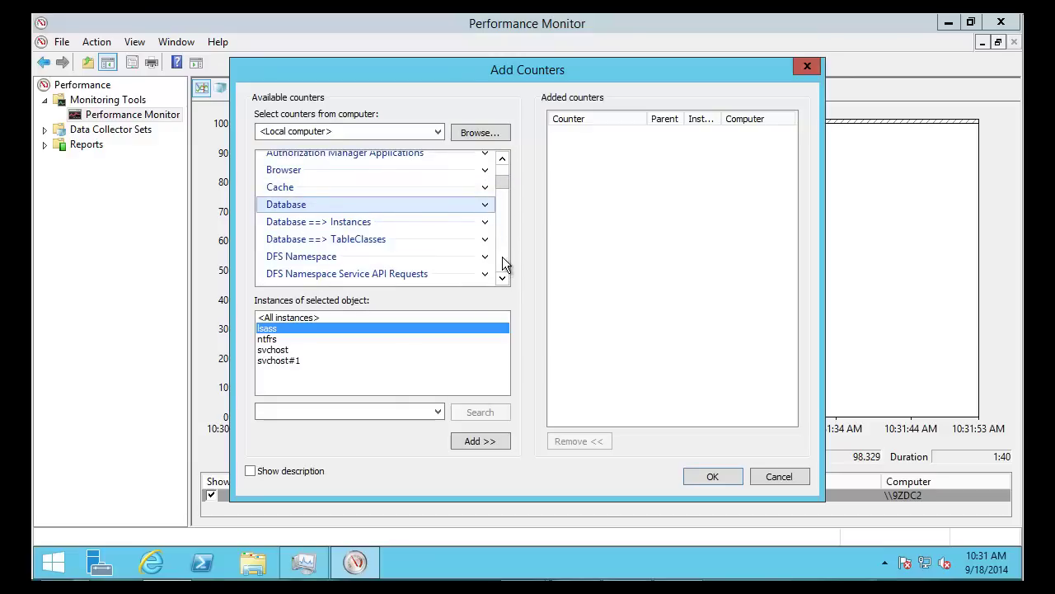
left_click(502, 257)
left_click(502, 257)
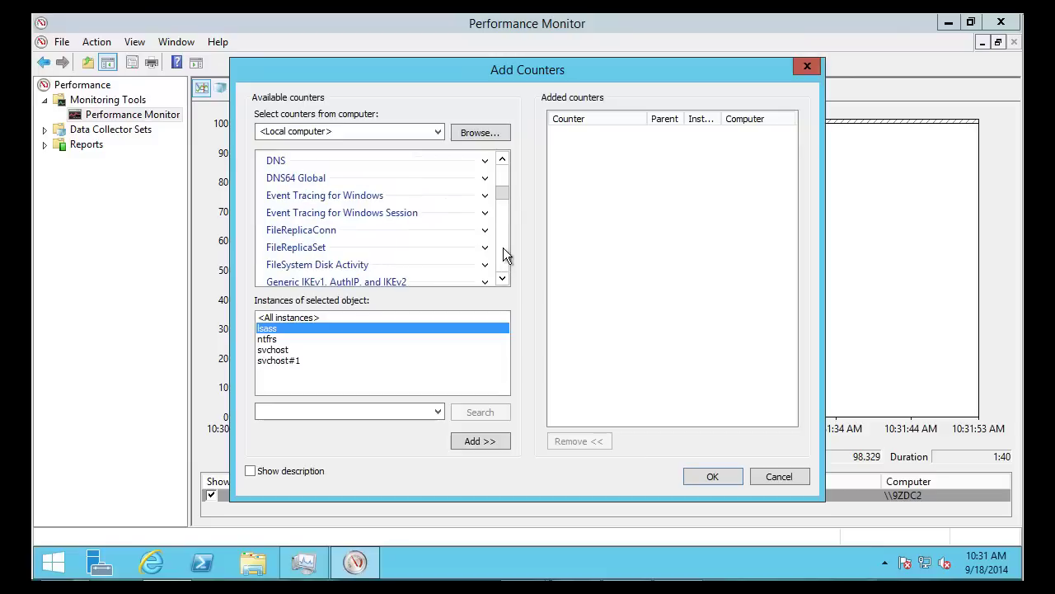
left_click(503, 178)
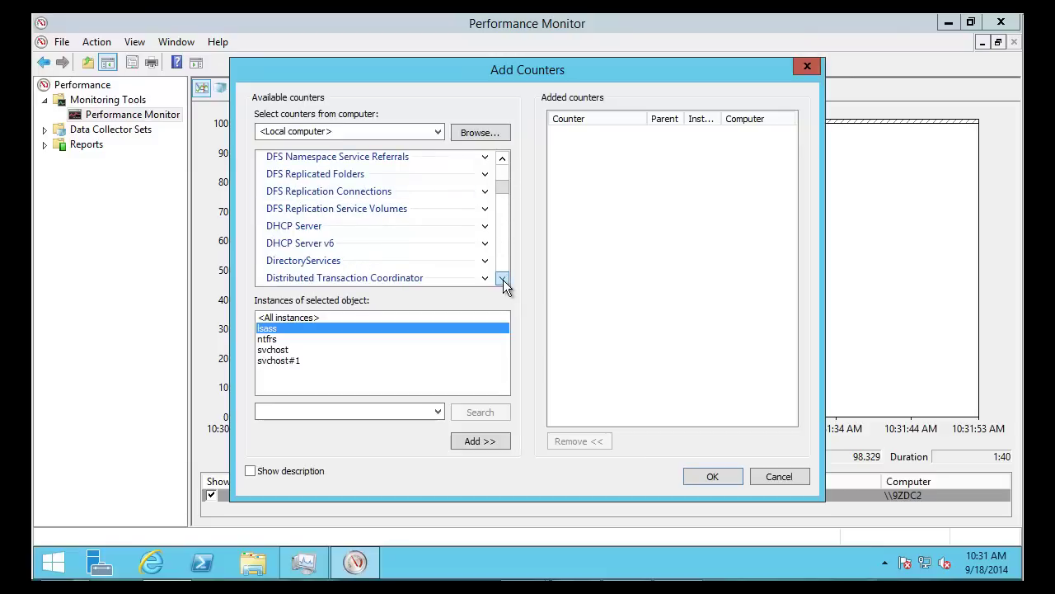
left_click(502, 278)
left_click(502, 278)
left_click(485, 234)
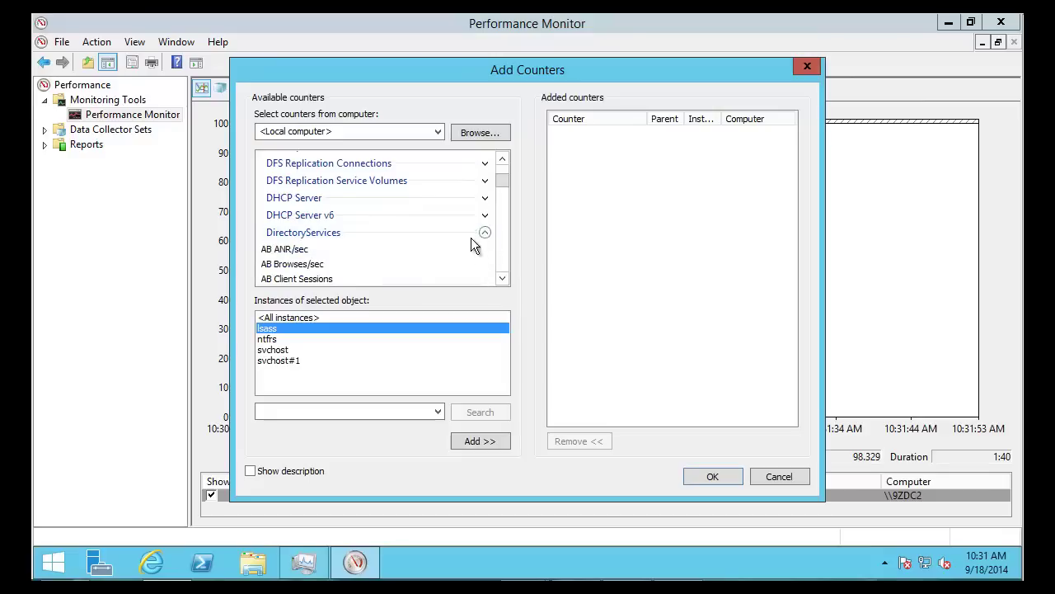
scroll(503, 276, "down", 1)
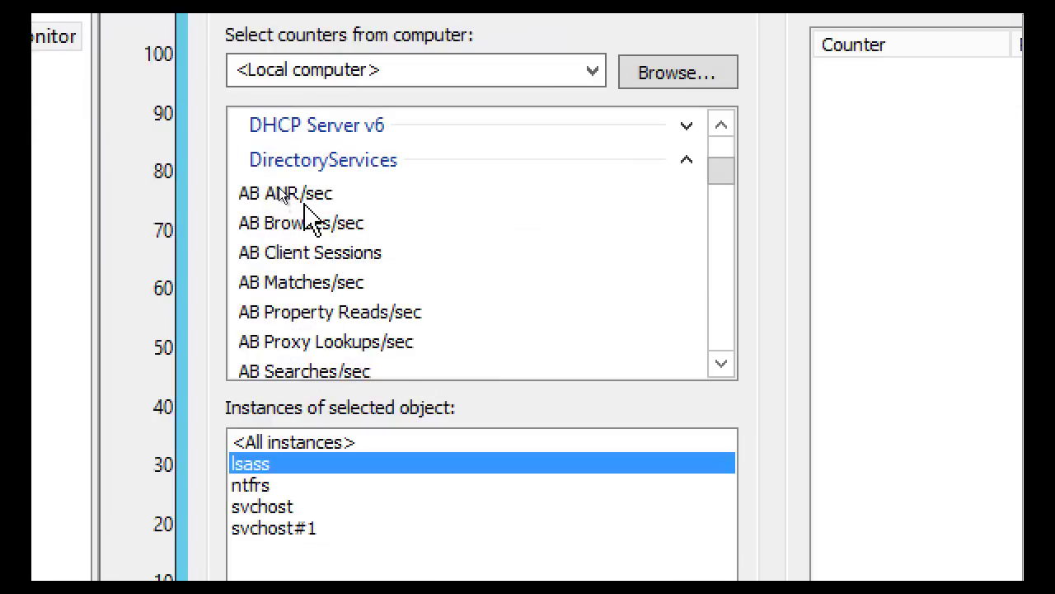
Look at the AB ANR/sec and AB Browses/sec counters and turn on Show description
left_click(282, 195)
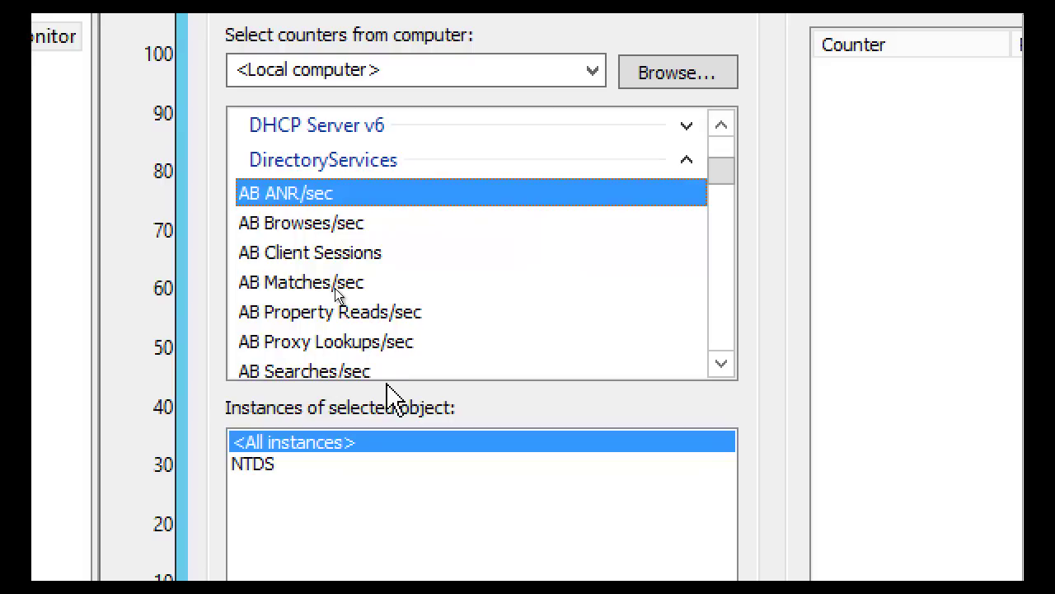
left_click(301, 219)
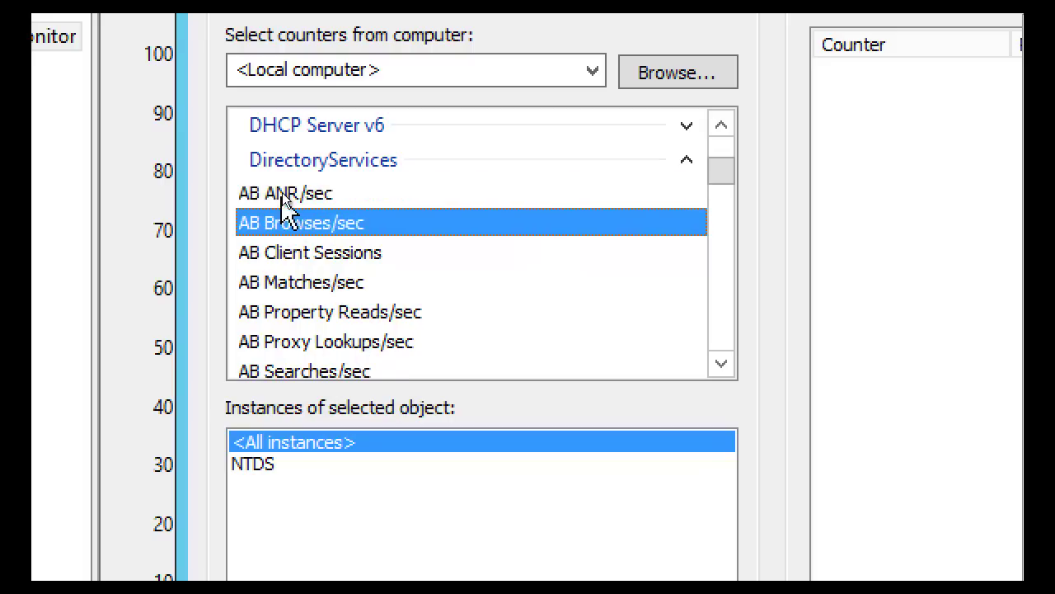
left_click(295, 200)
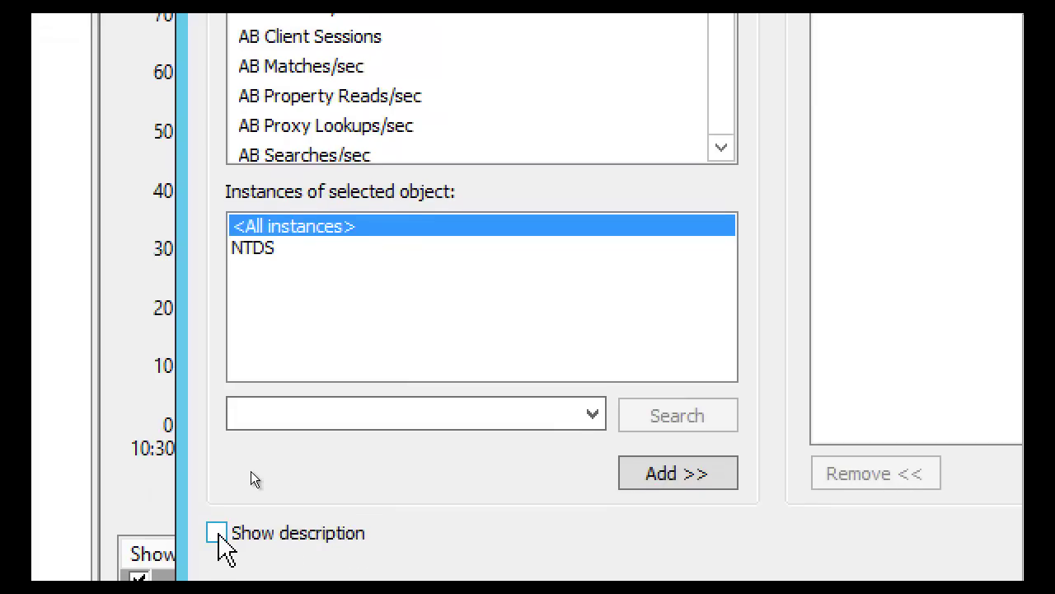
left_click(217, 537)
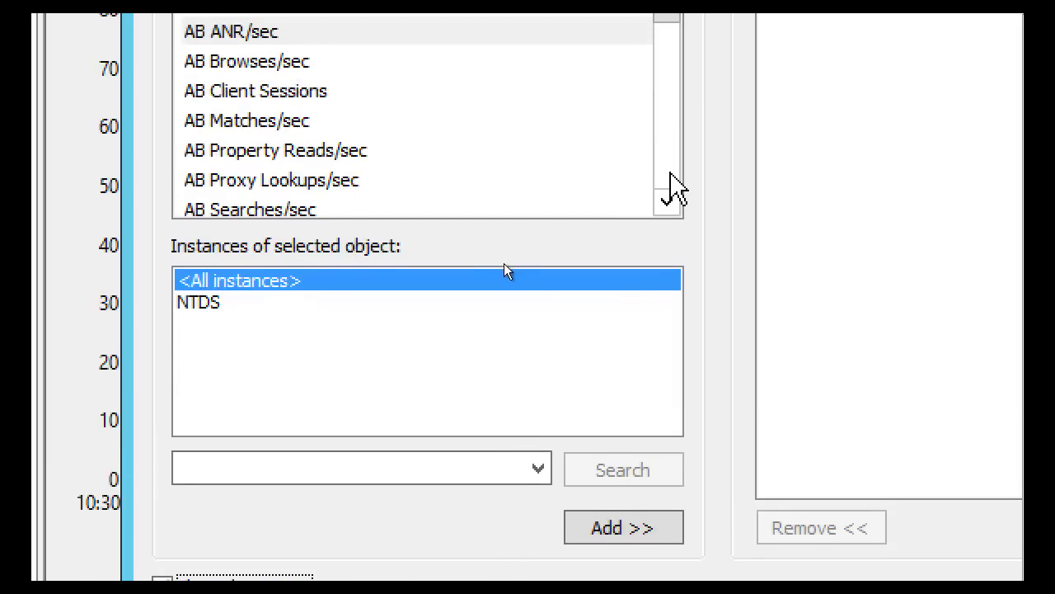
Select the LDAP Searches/sec counter and highlight its description sentence
left_click_drag(674, 188, 675, 188)
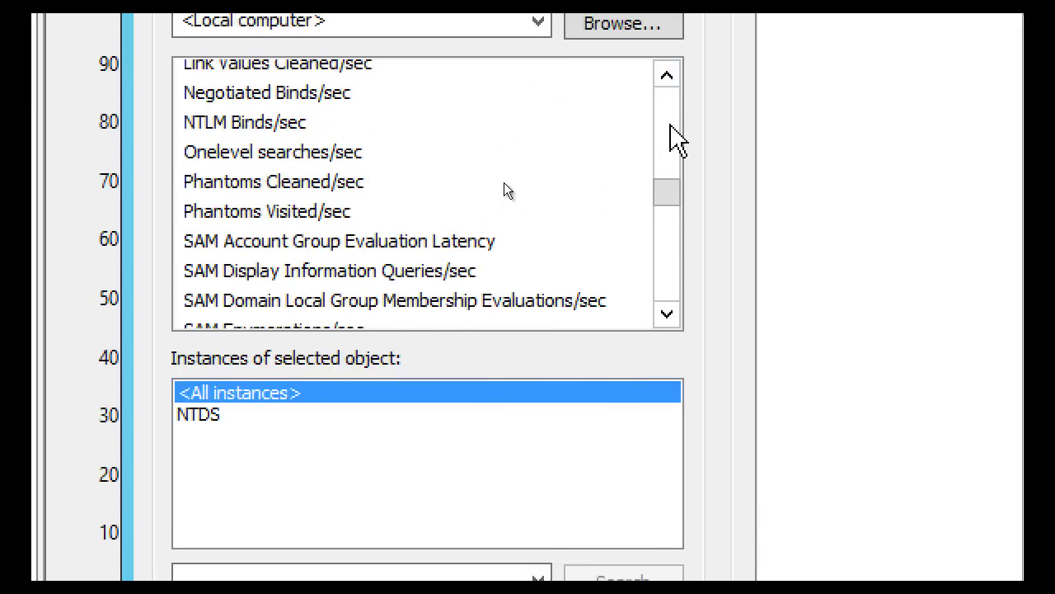
left_click(678, 140)
left_click(668, 76)
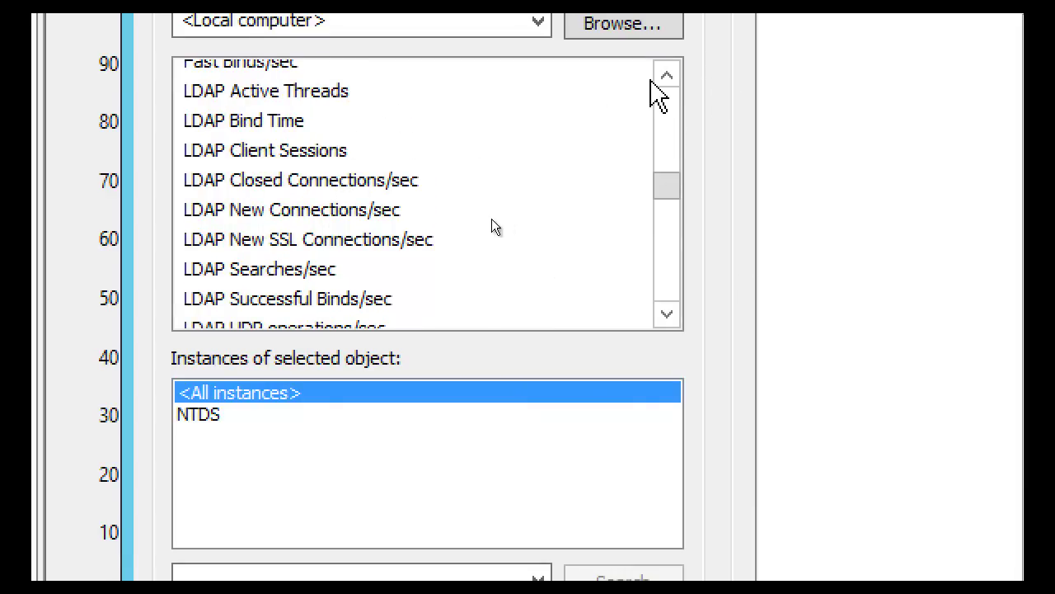
left_click(257, 124)
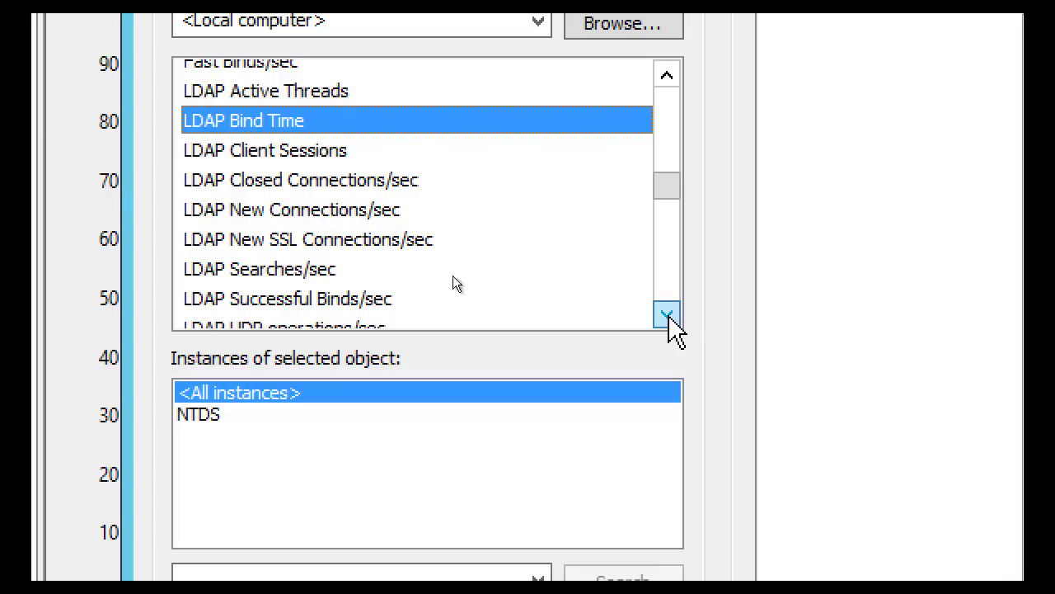
left_click(321, 271)
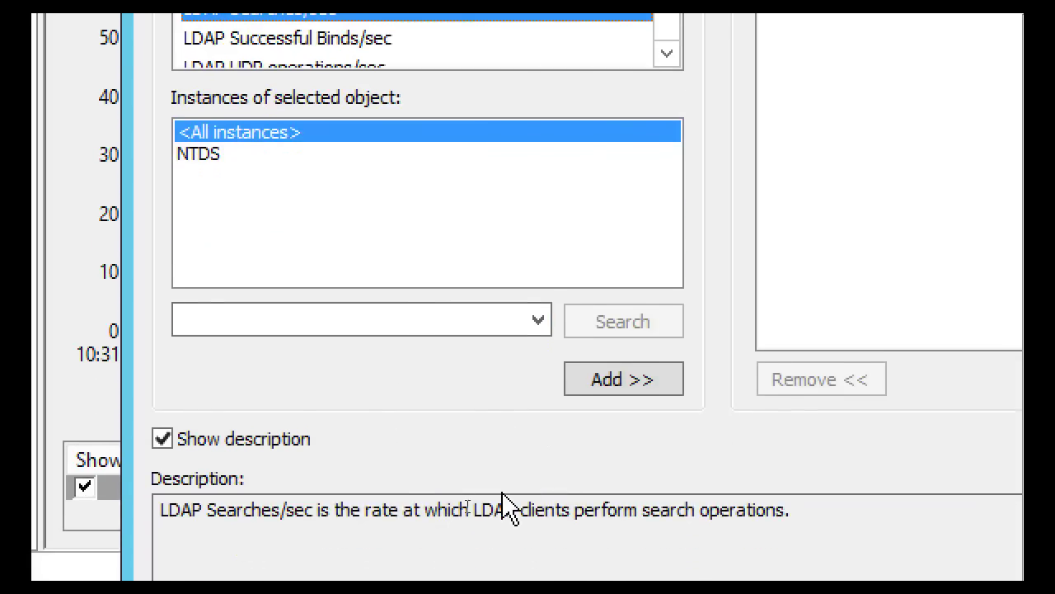
left_click(501, 507)
left_click_drag(816, 511, 146, 454)
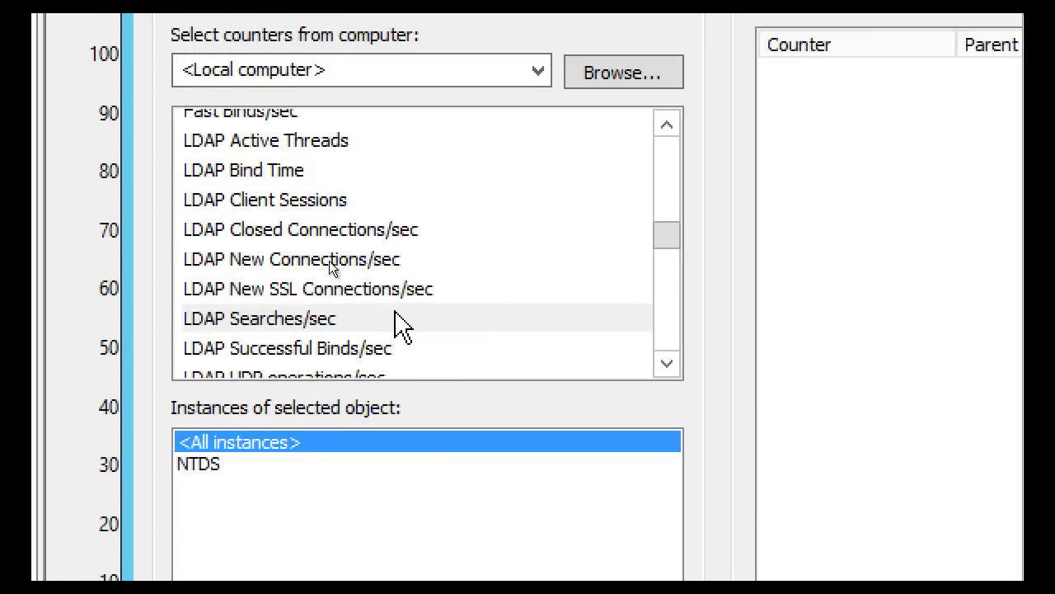
Reselect LDAP Searches/sec and limit it to the NTDS instance
left_click(281, 320)
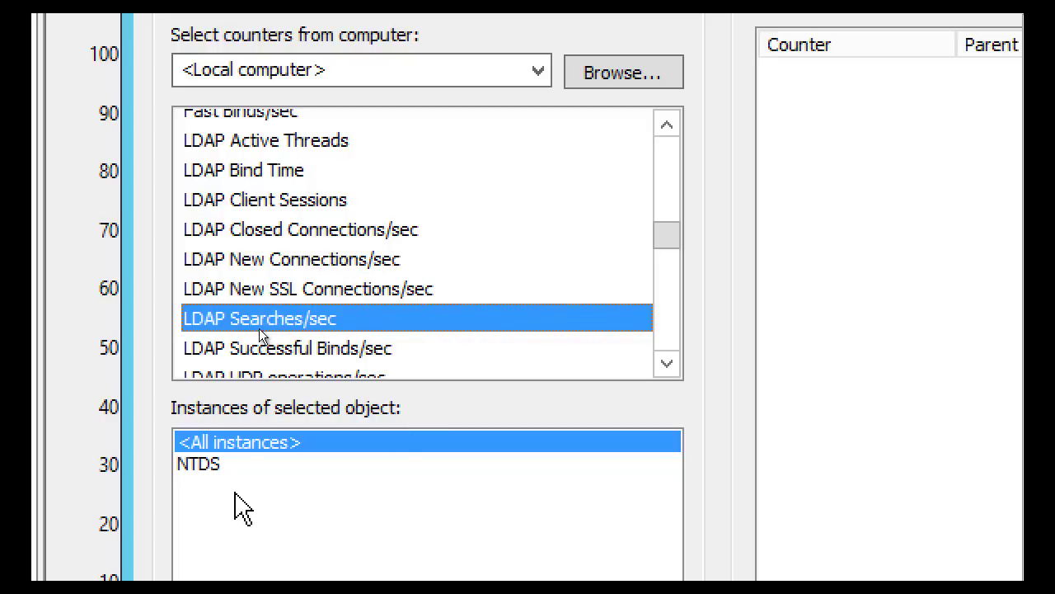
left_click(183, 464)
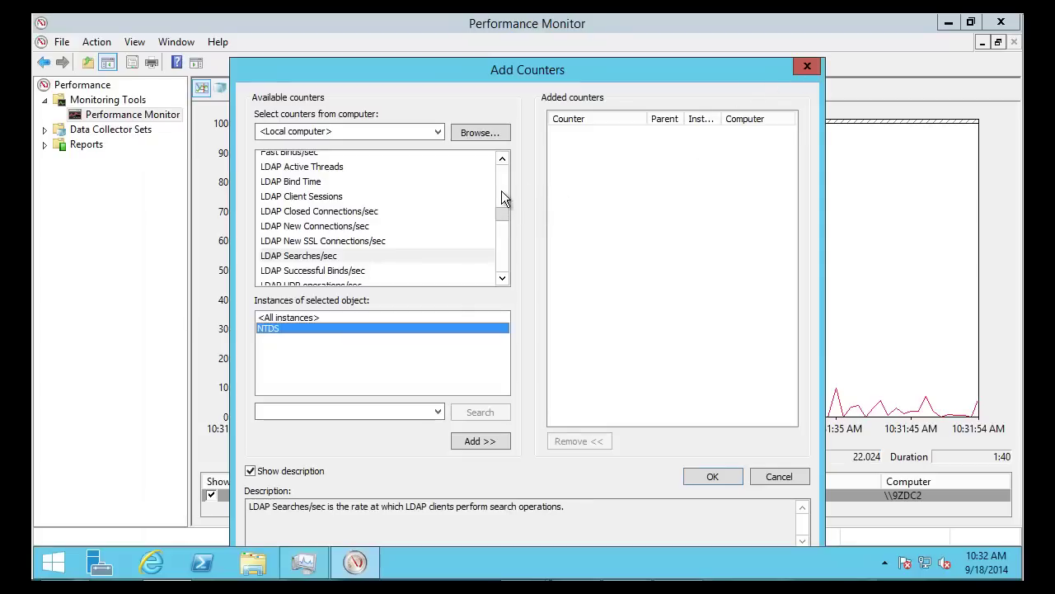
scroll(501, 189, "up", 10)
scroll(501, 228, "down", 15)
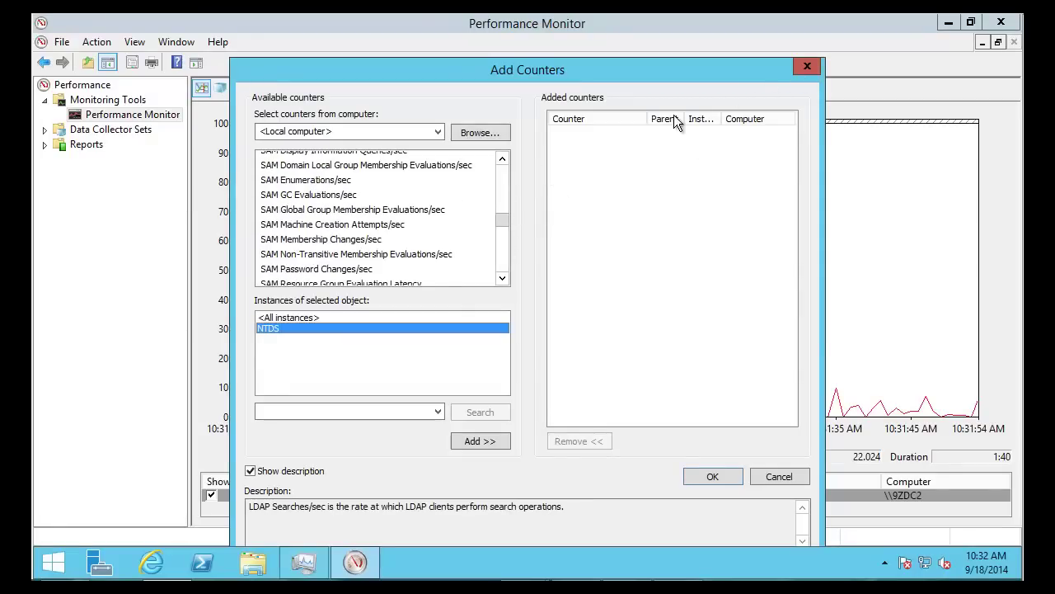
Start the System > Active Directory Diagnostics data collector set
left_click(807, 65)
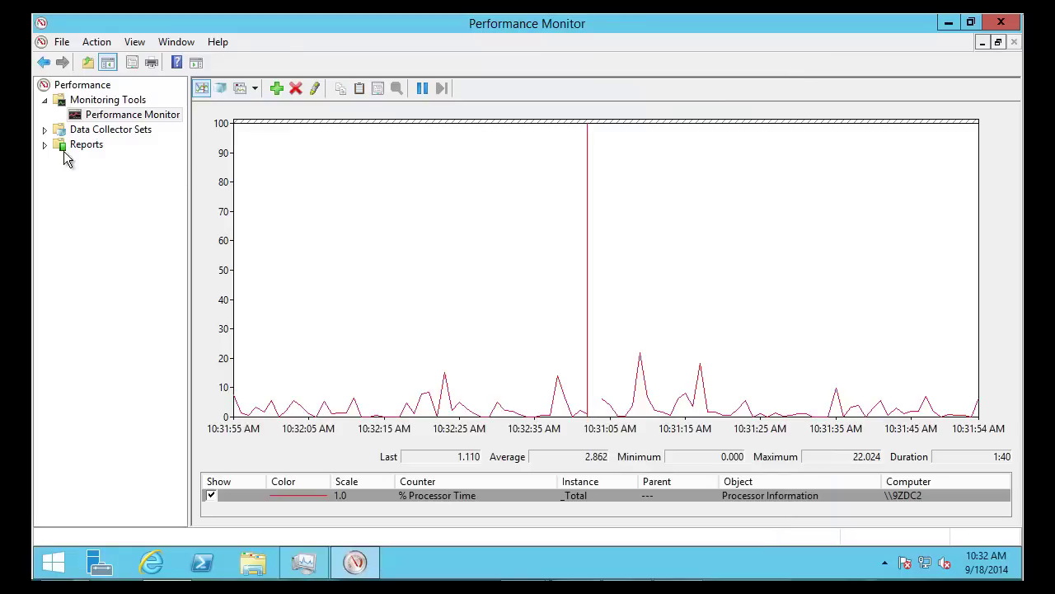
left_click(43, 130)
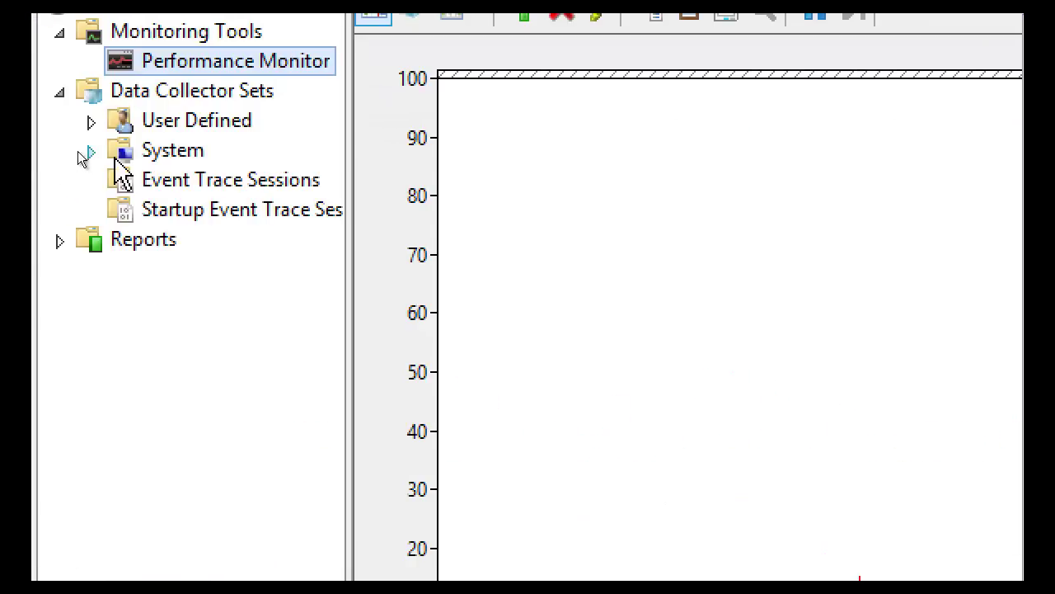
left_click(91, 152)
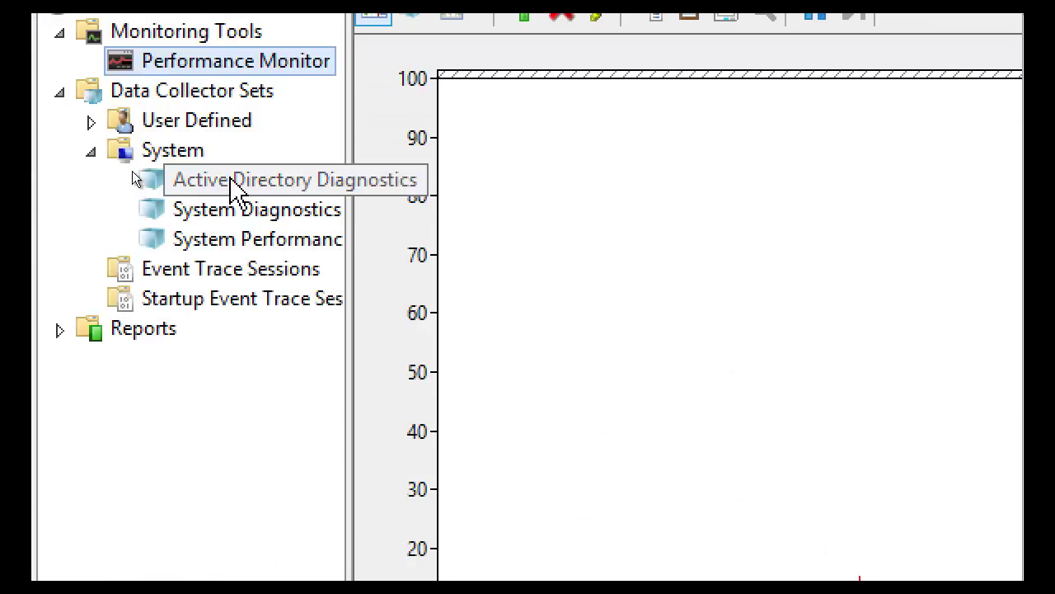
left_click(232, 185)
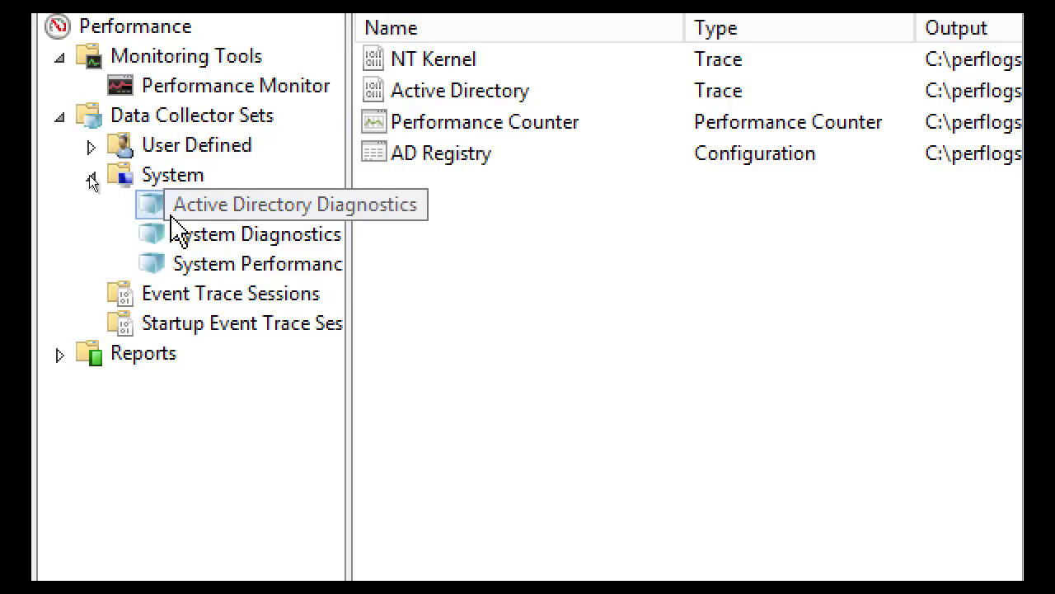
right_click(222, 203)
left_click(229, 221)
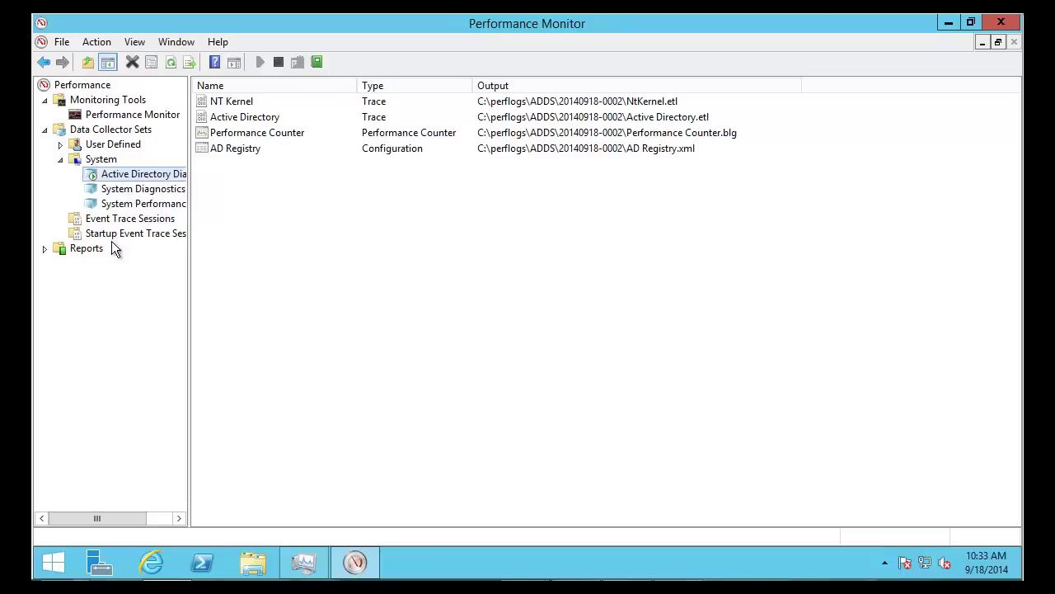
left_click(44, 248)
left_click(60, 278)
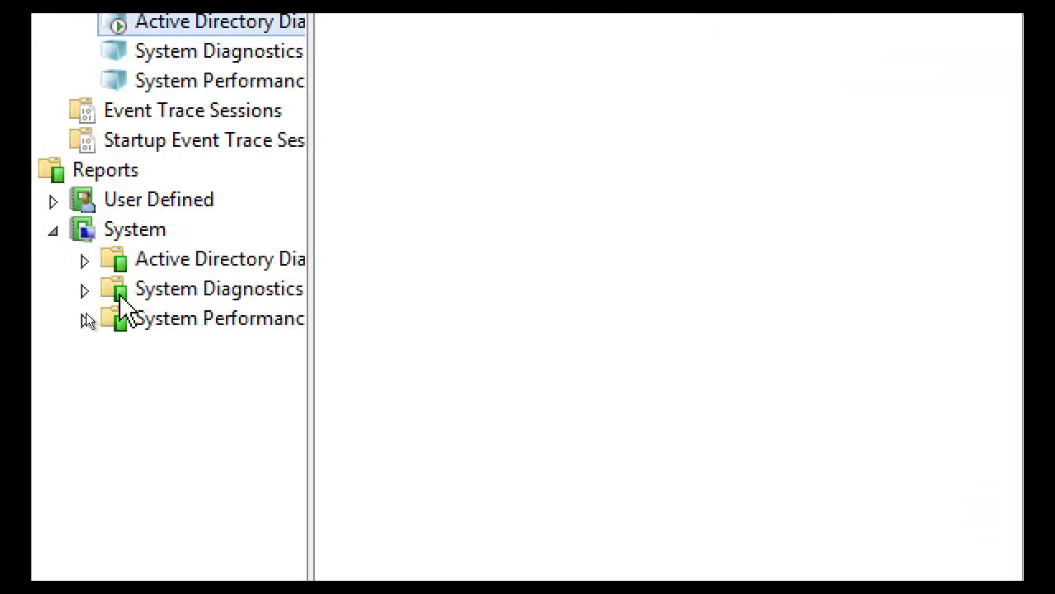
left_click(84, 260)
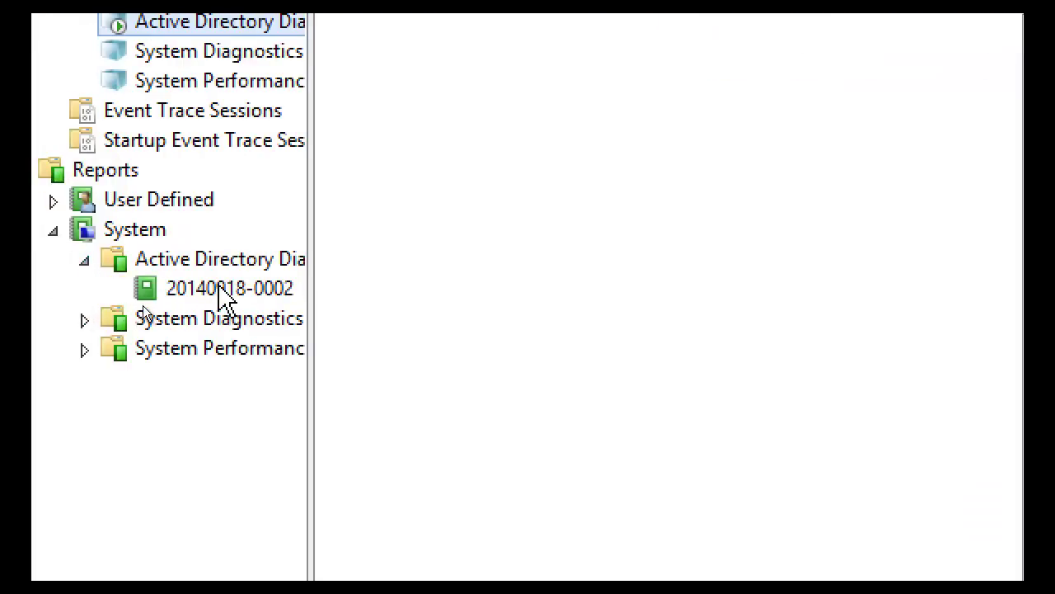
left_click(223, 289)
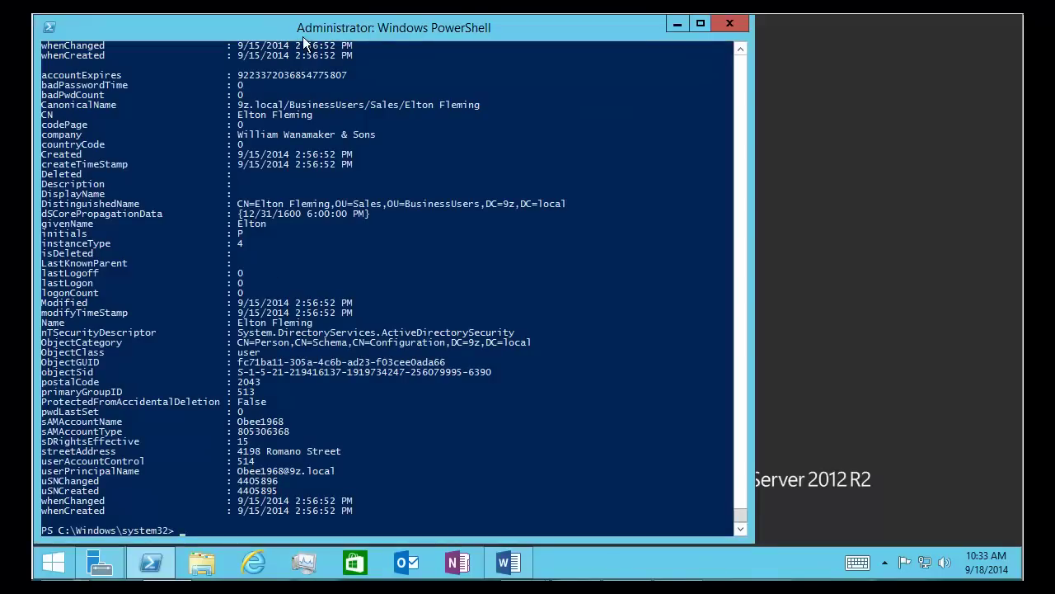
Rerun get-adobject -filter * -properties * -Server 9zdc2 from the command history
key("Up")
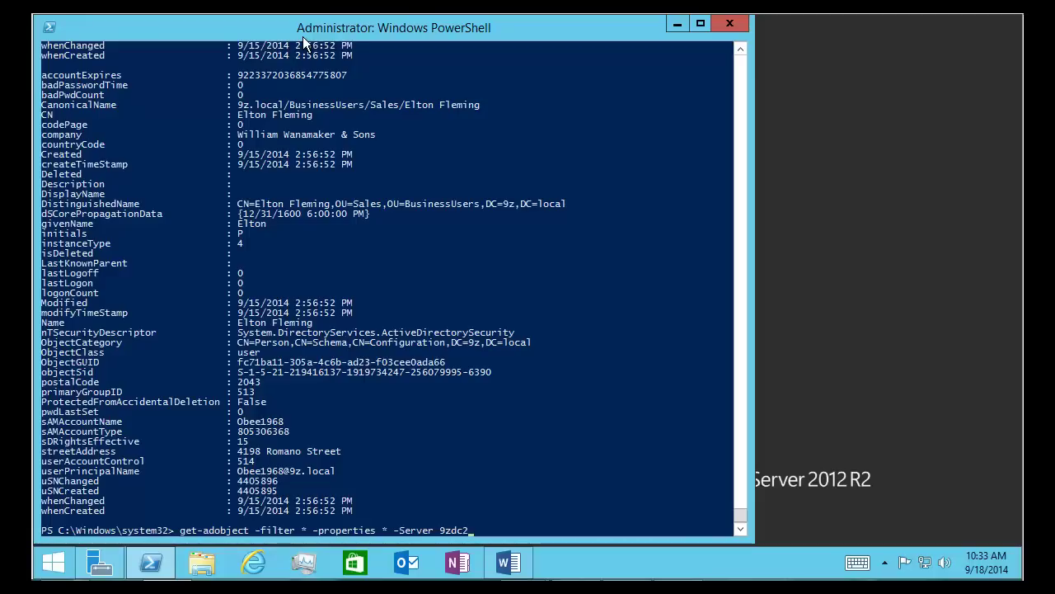
key("Return")
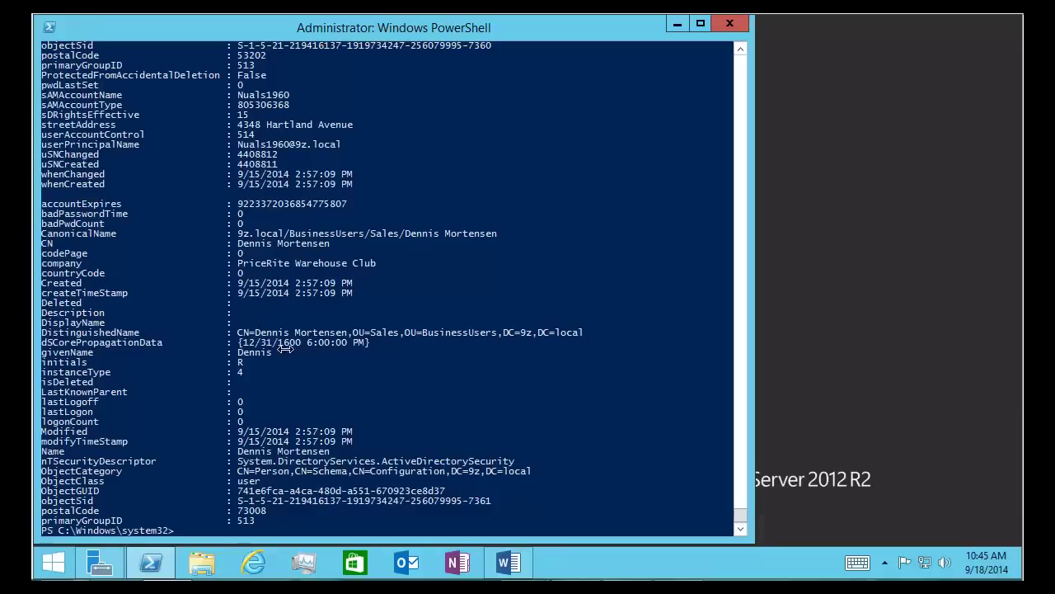
left_click(306, 350)
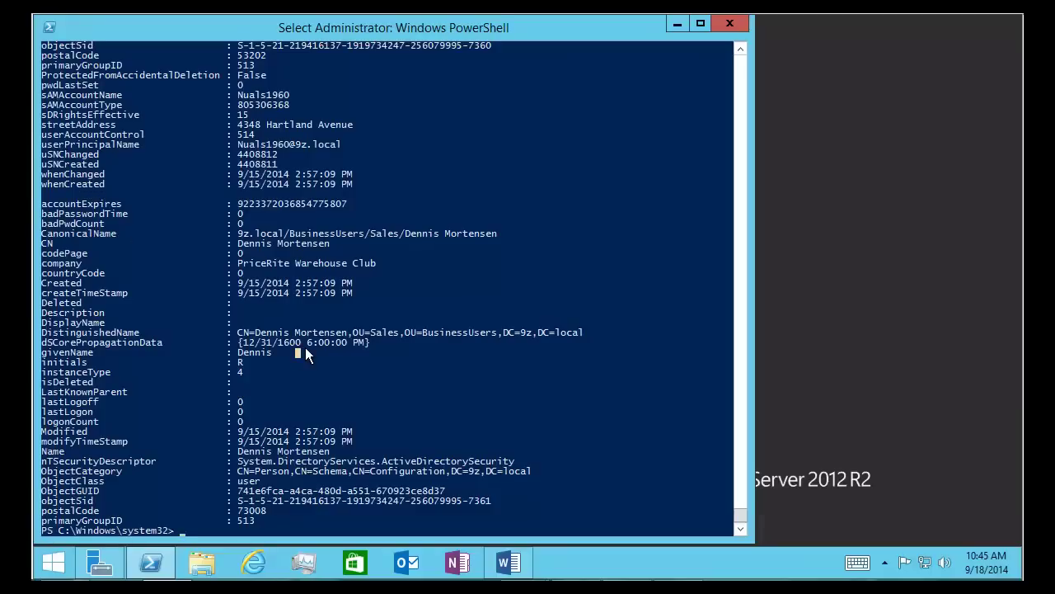
key("Escape")
right_click(305, 353)
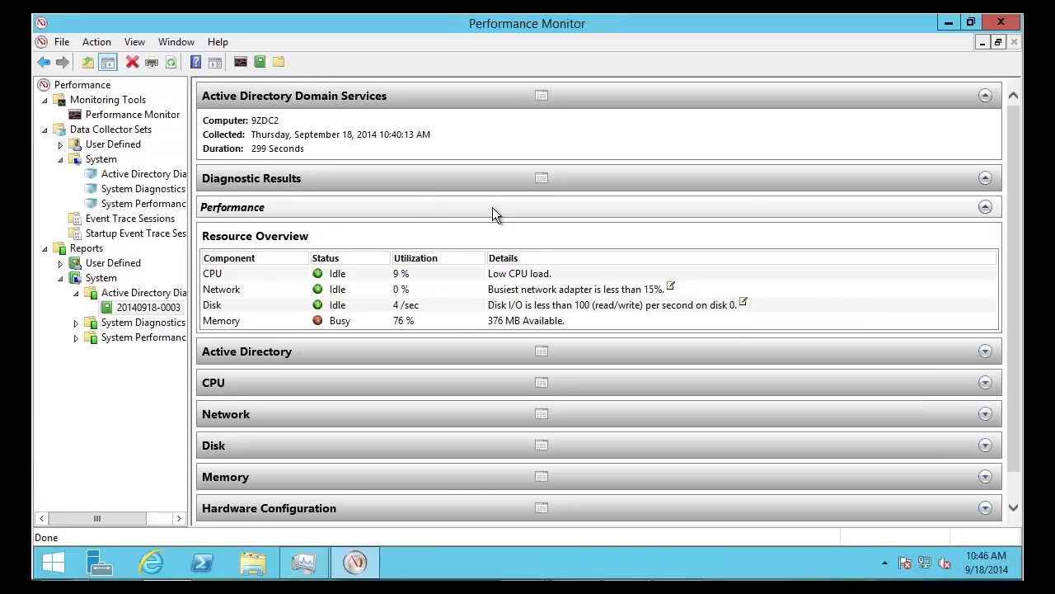
left_click(139, 308)
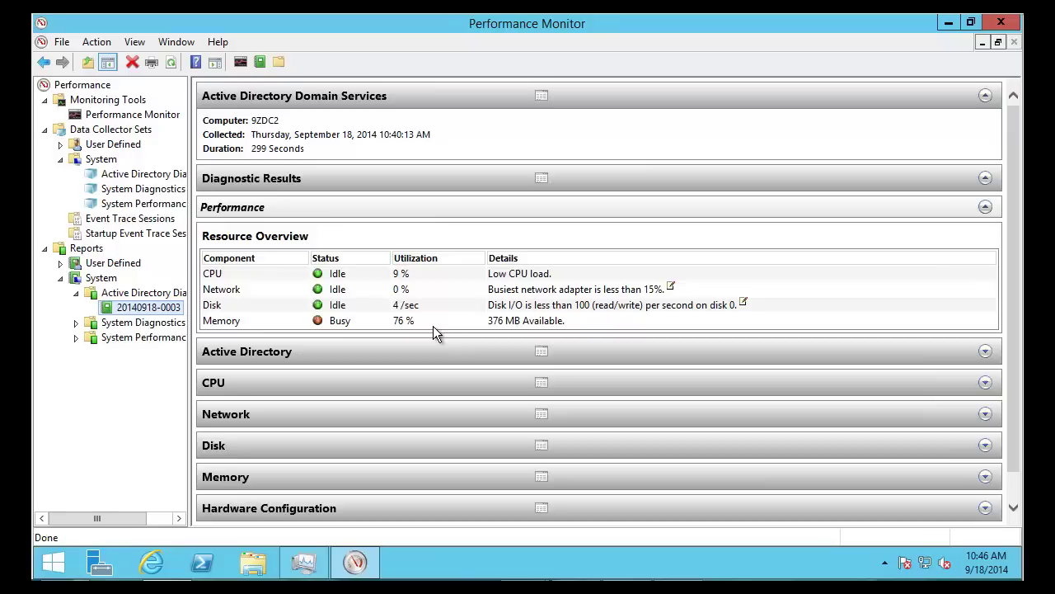
Go to C:\Windows\NTDS, granting folder access, and select the 100,368 KB ntds.dit file
left_click(253, 561)
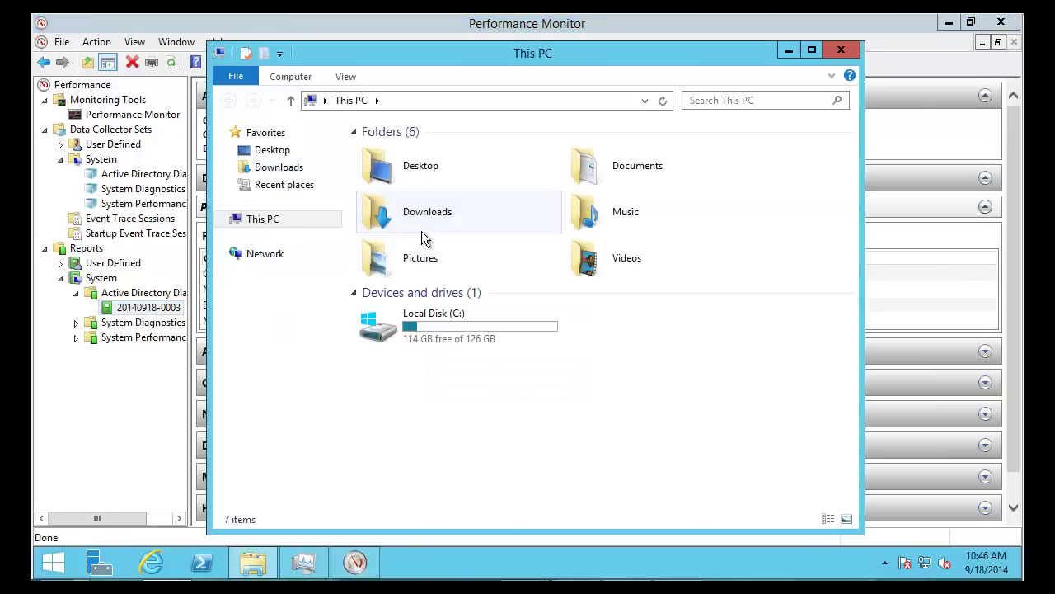
left_click(442, 323)
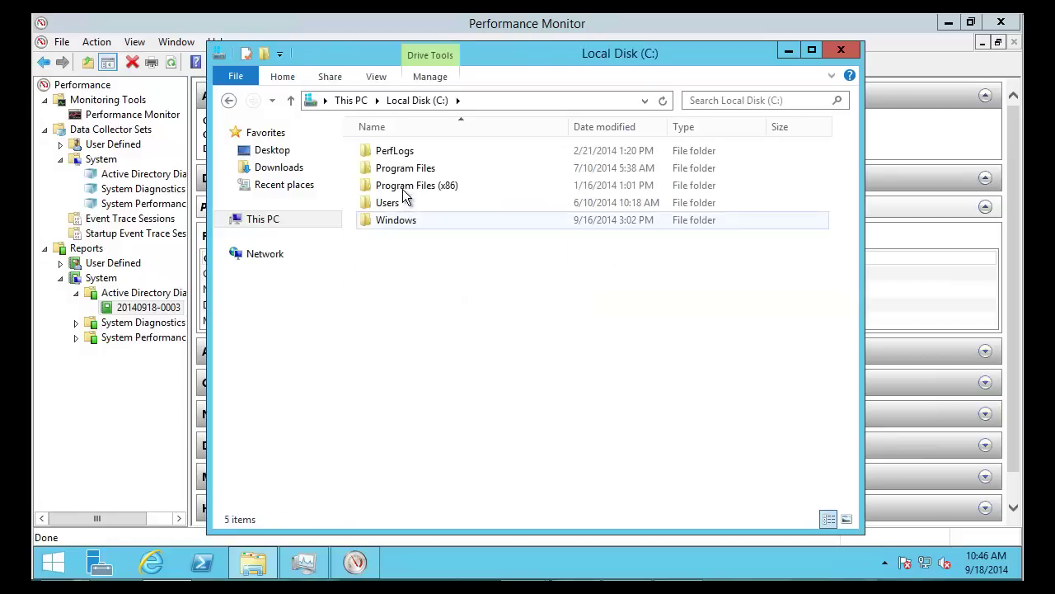
double_click(402, 172)
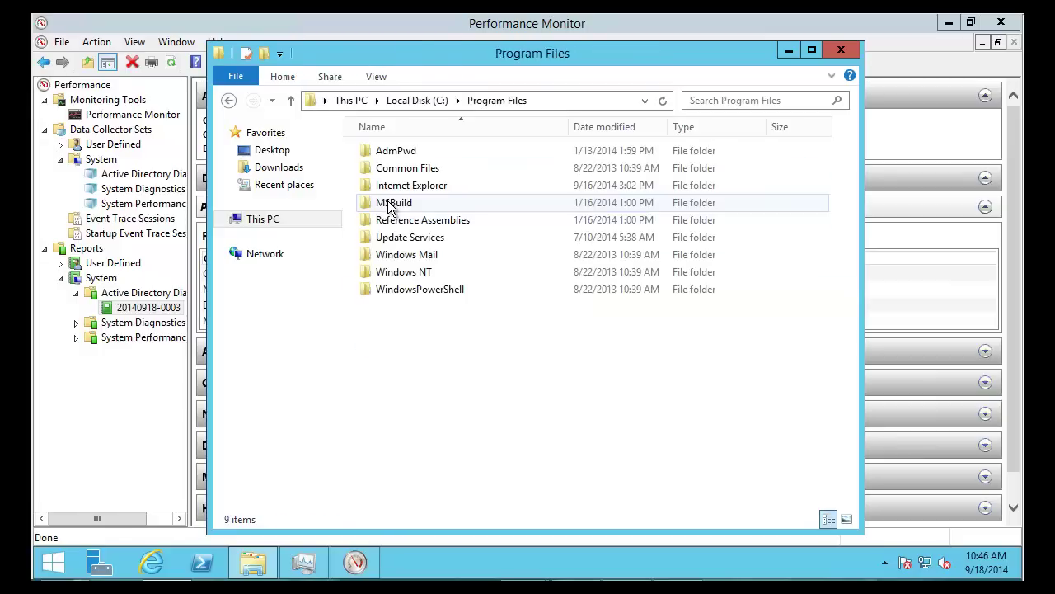
key("BackSpace")
double_click(390, 218)
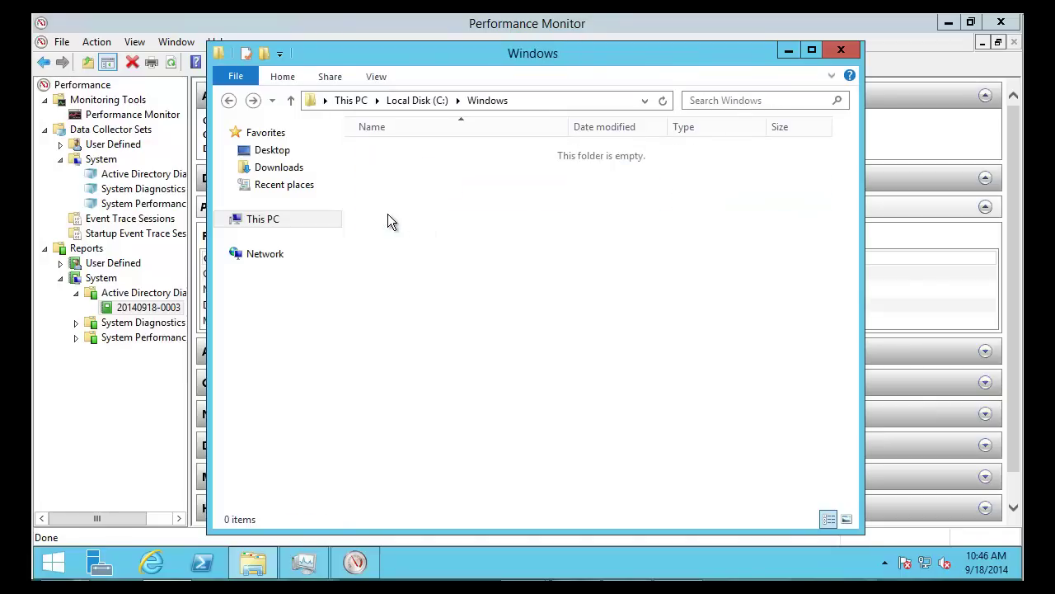
key("n")
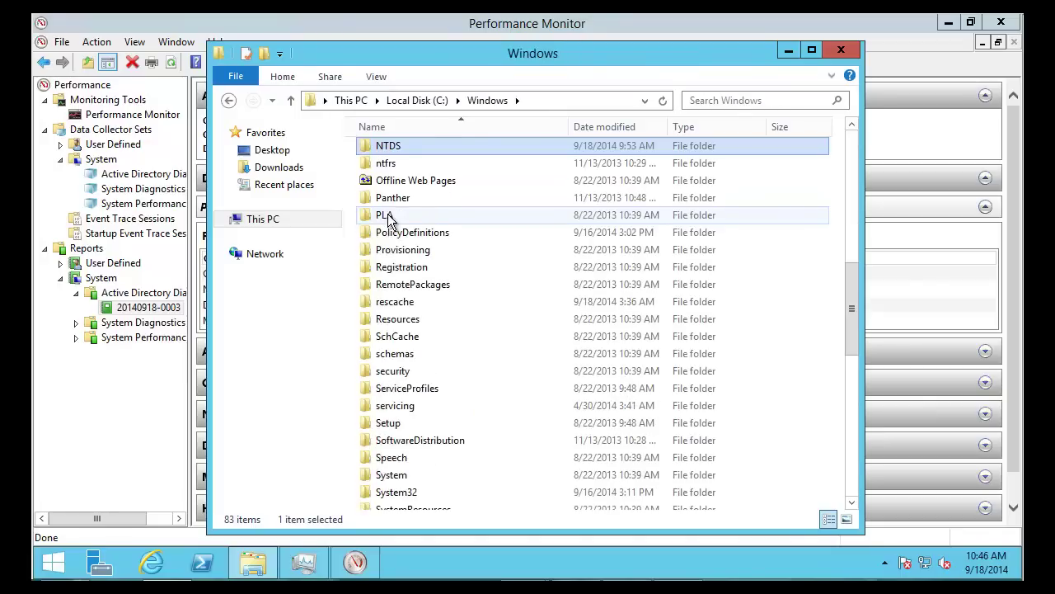
key("Return")
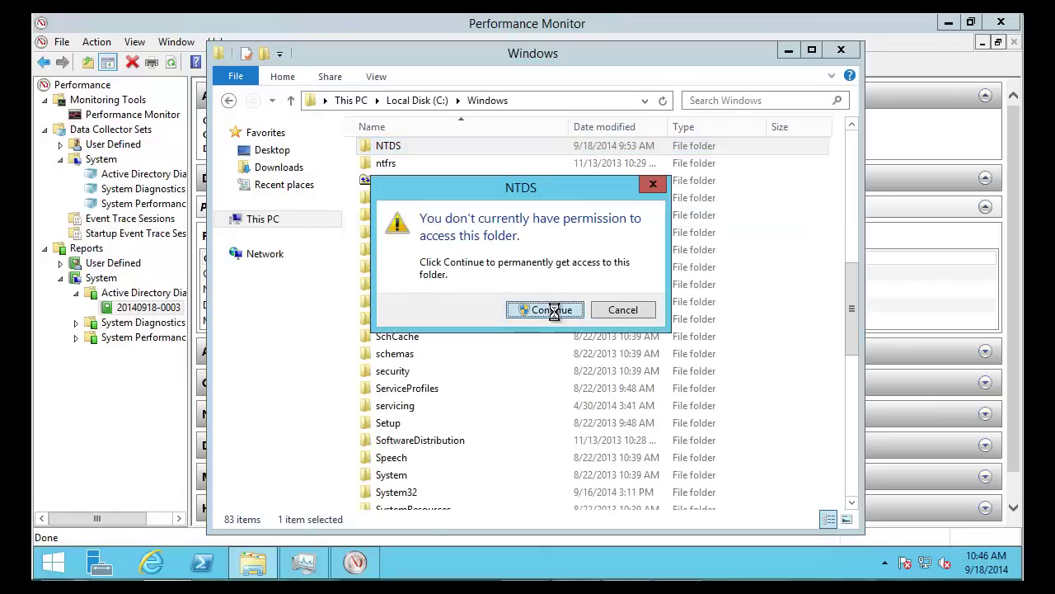
left_click(551, 310)
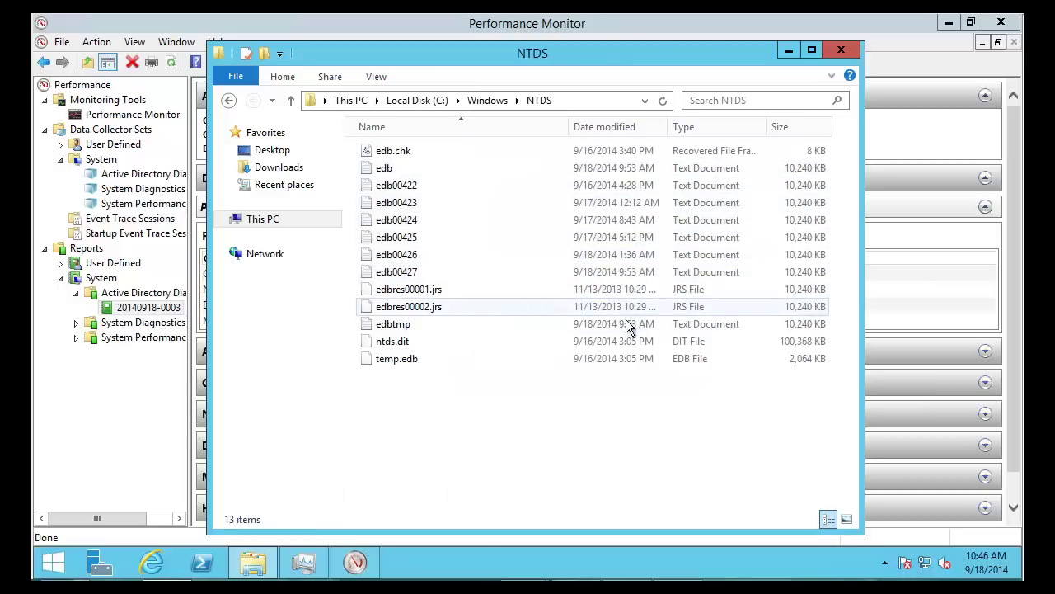
left_click(416, 342)
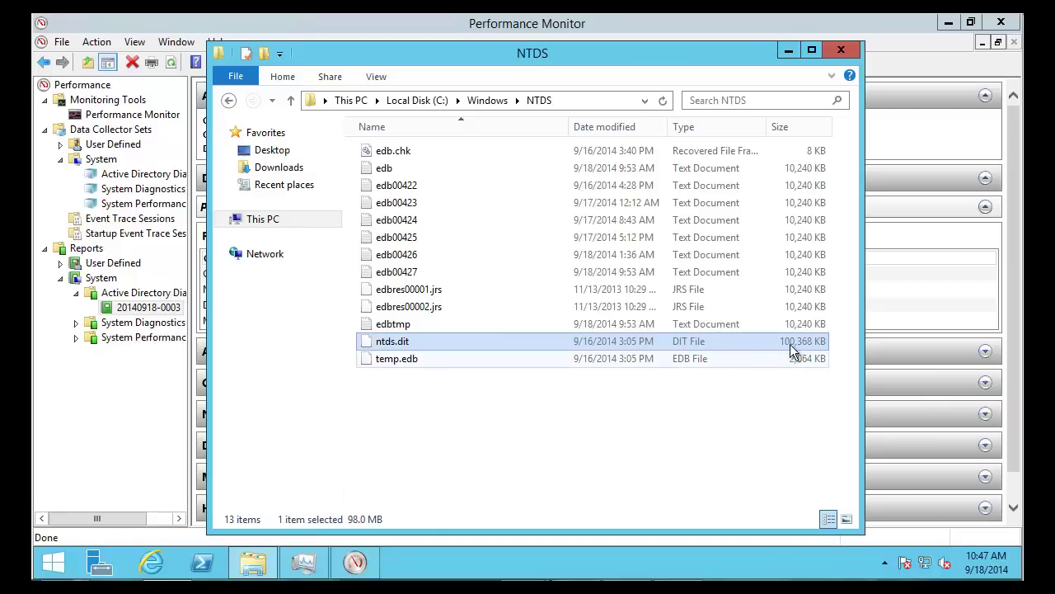
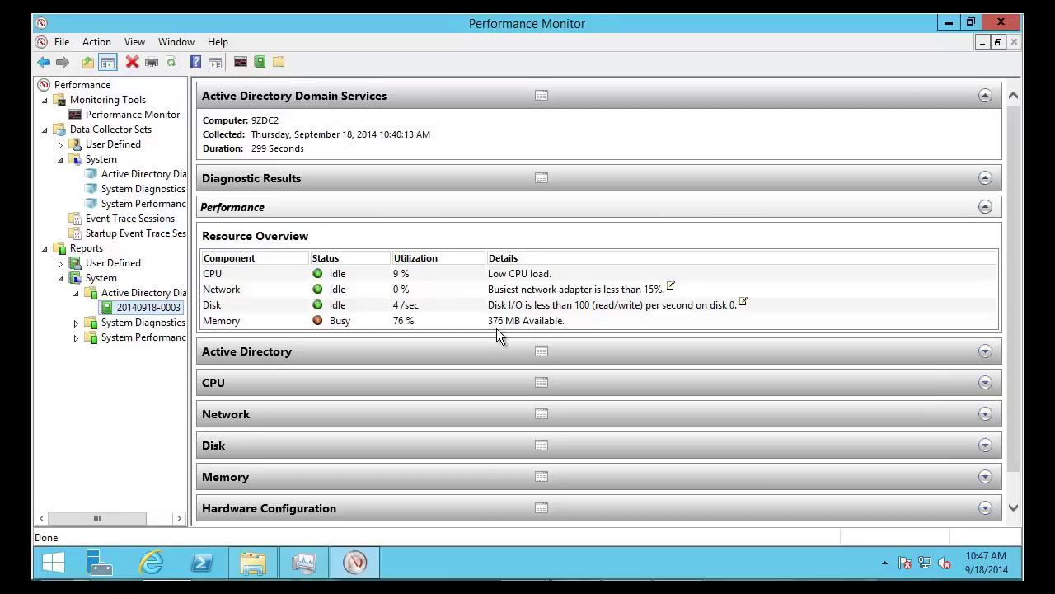
Highlight the report's 376 MB Available memory detail, then clear the highlight
left_click_drag(568, 323, 488, 327)
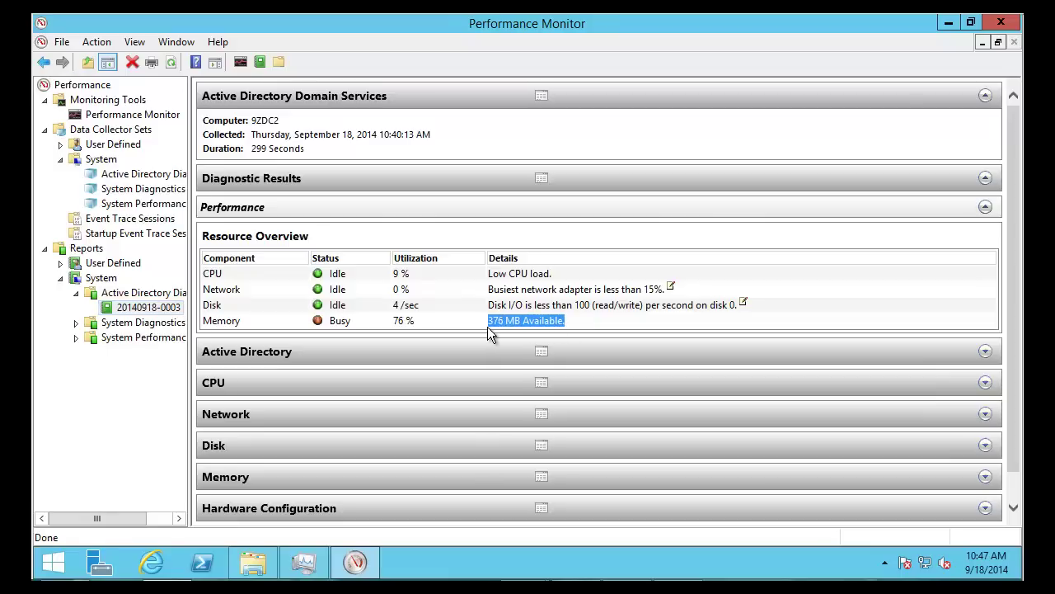
left_click(558, 323)
scroll(730, 355, "down", 1)
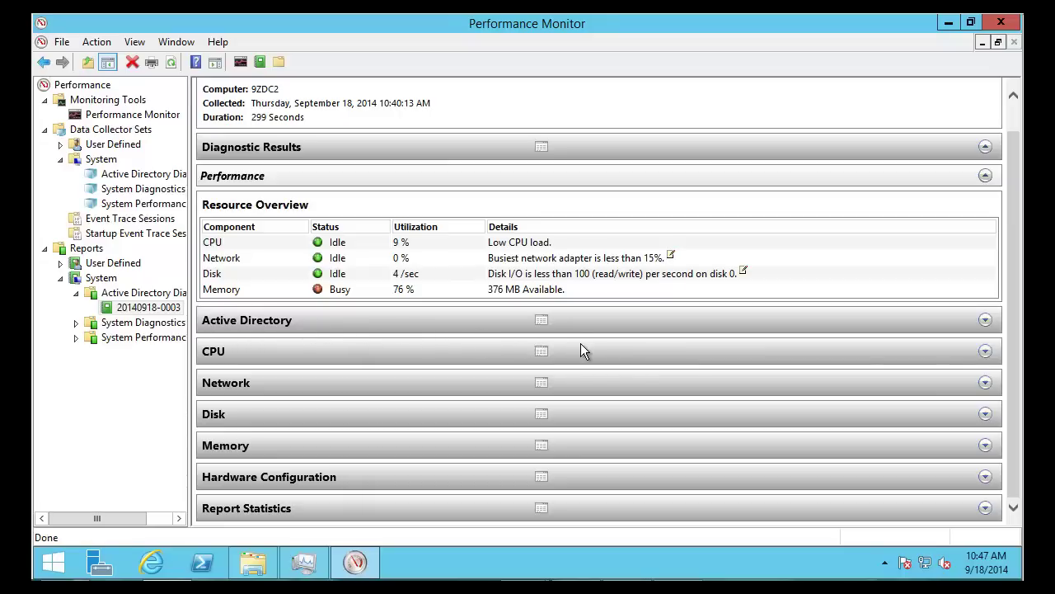
Expand the Active Directory section, briefly showing and then collapsing the Search Unique Searches table
left_click(985, 321)
scroll(687, 339, "down", 4)
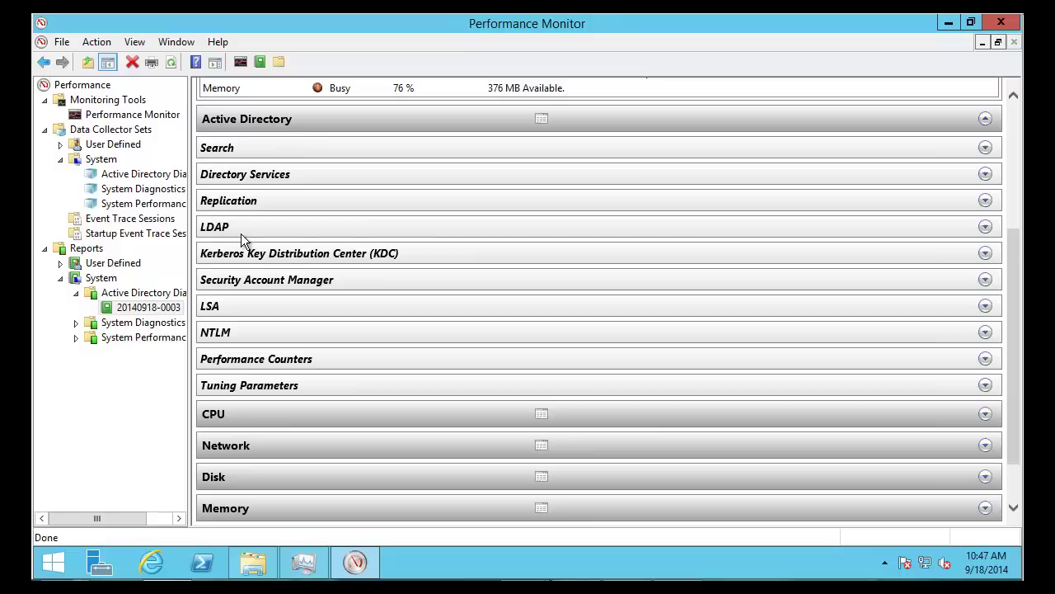
left_click(986, 148)
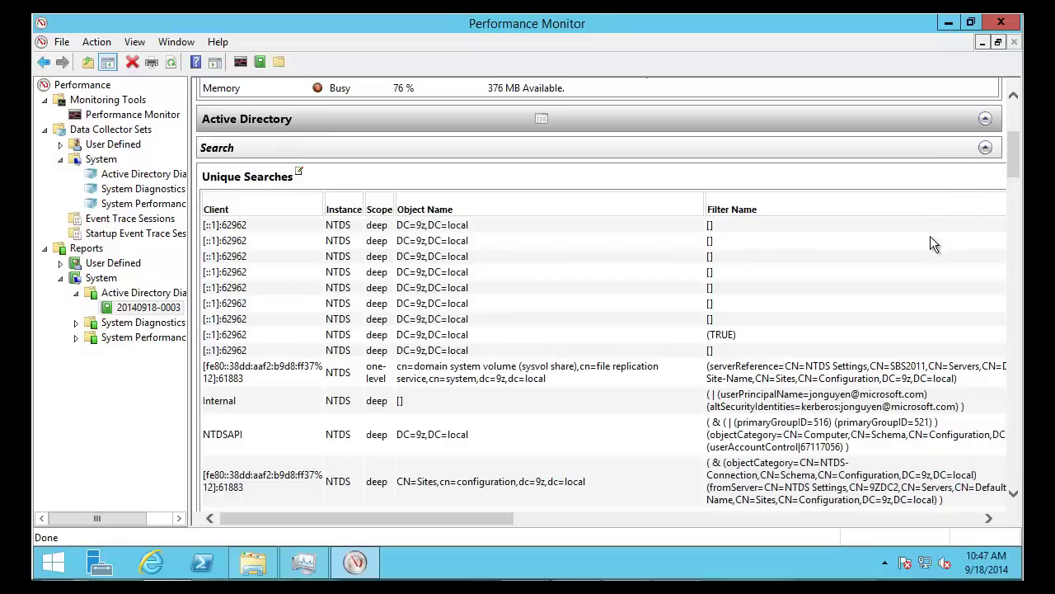
scroll(916, 247, "down", 3)
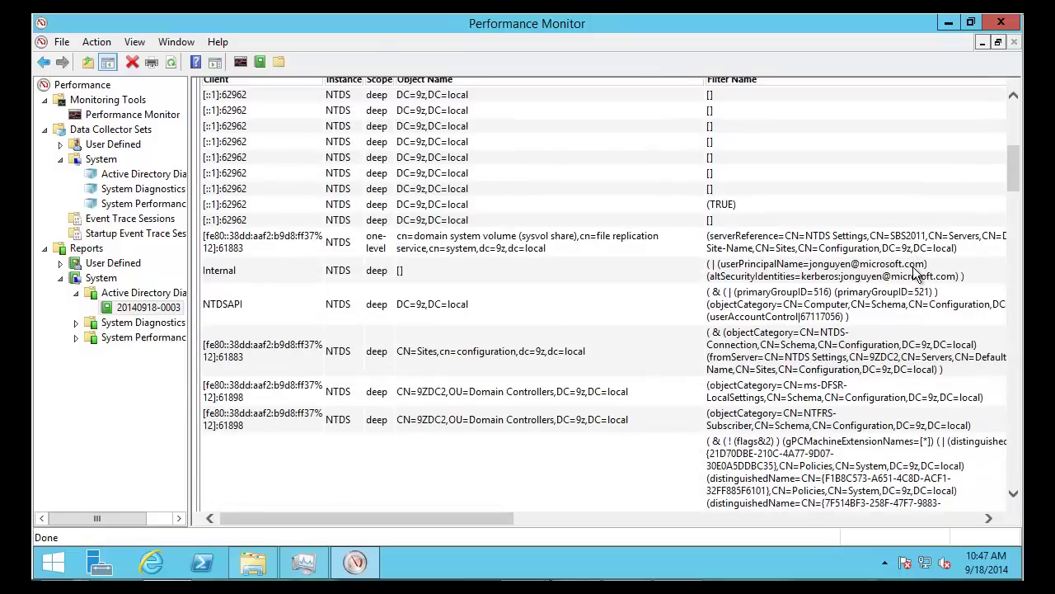
scroll(917, 268, "down", 1)
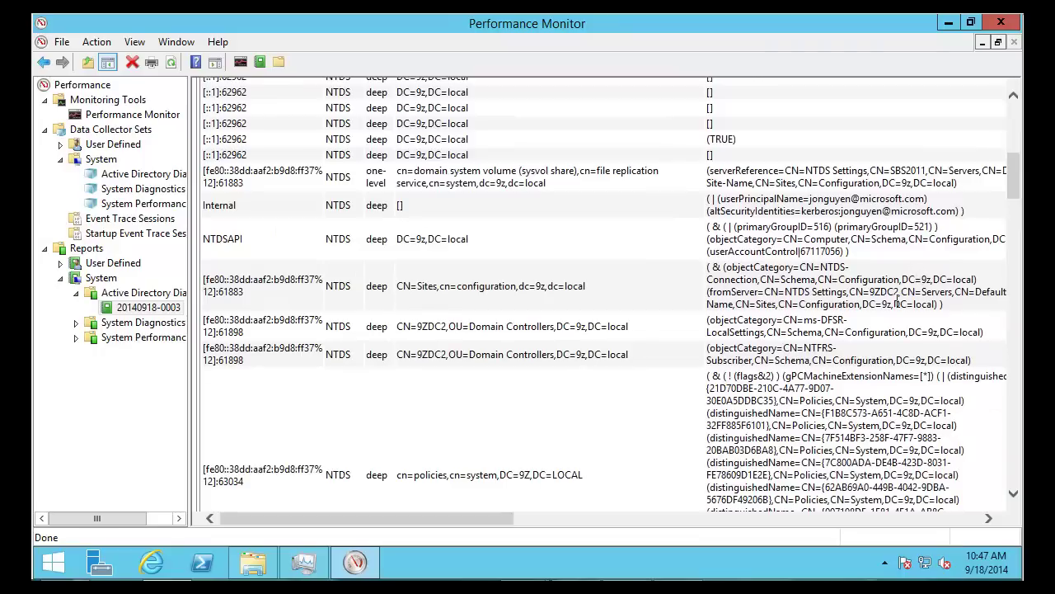
scroll(895, 301, "up", 3)
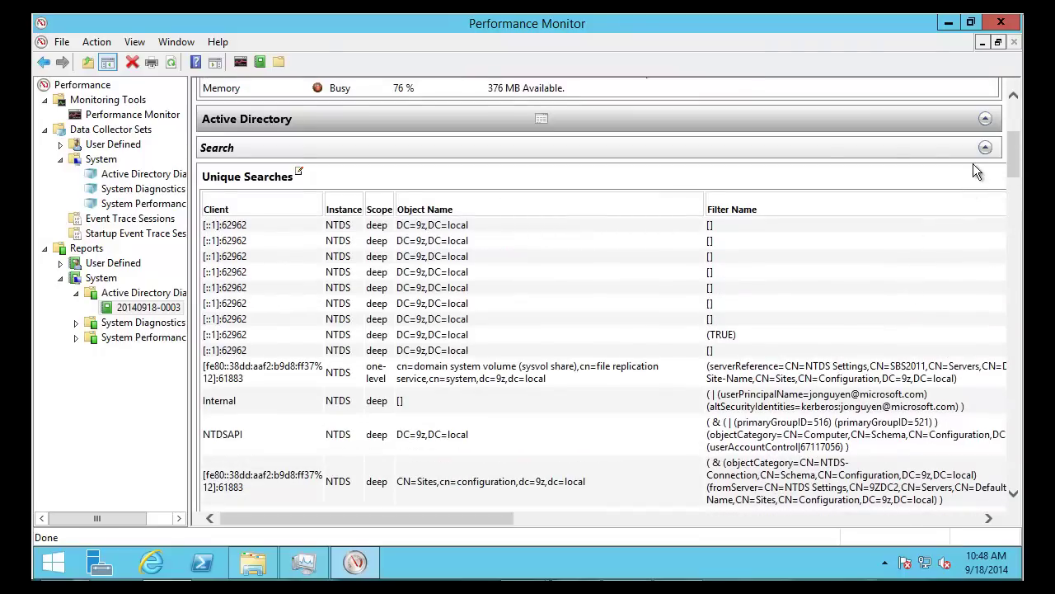
left_click(985, 148)
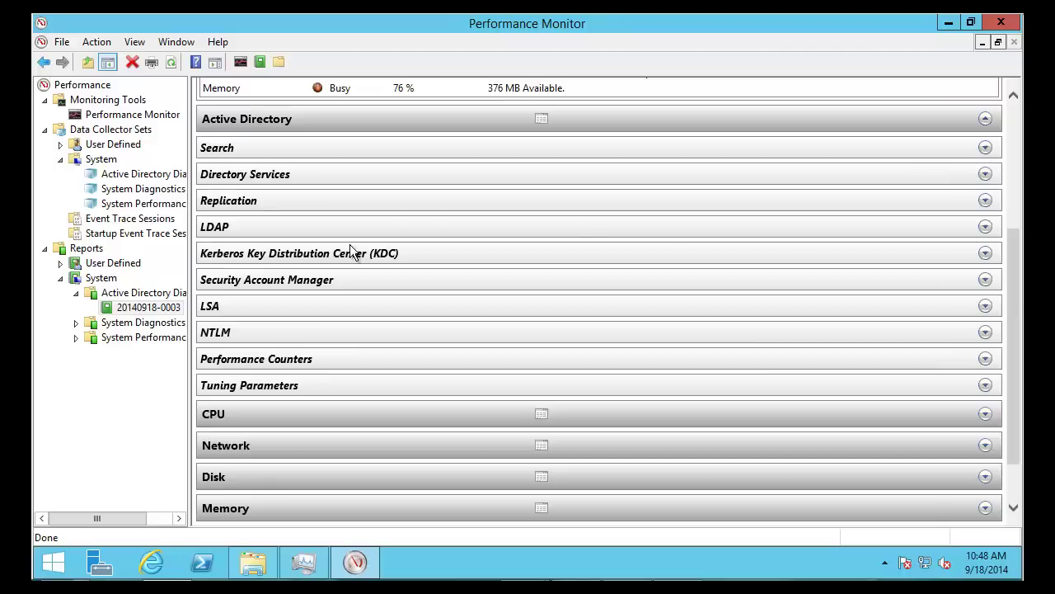
Expand LDAP and highlight the top-CPU client address 10.0.0.9:63035
left_click(985, 227)
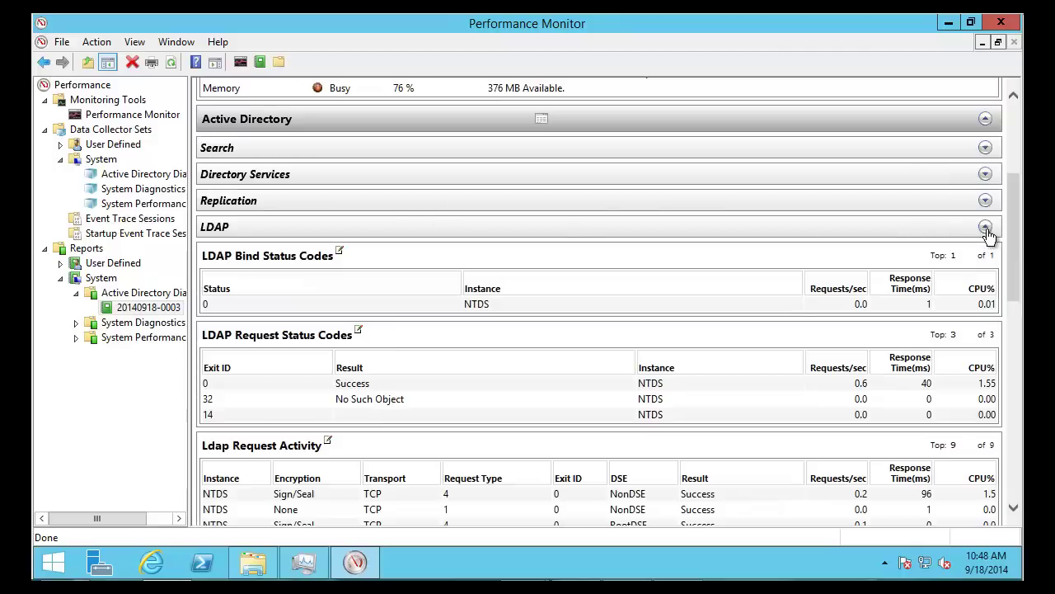
scroll(789, 257, "down", 3)
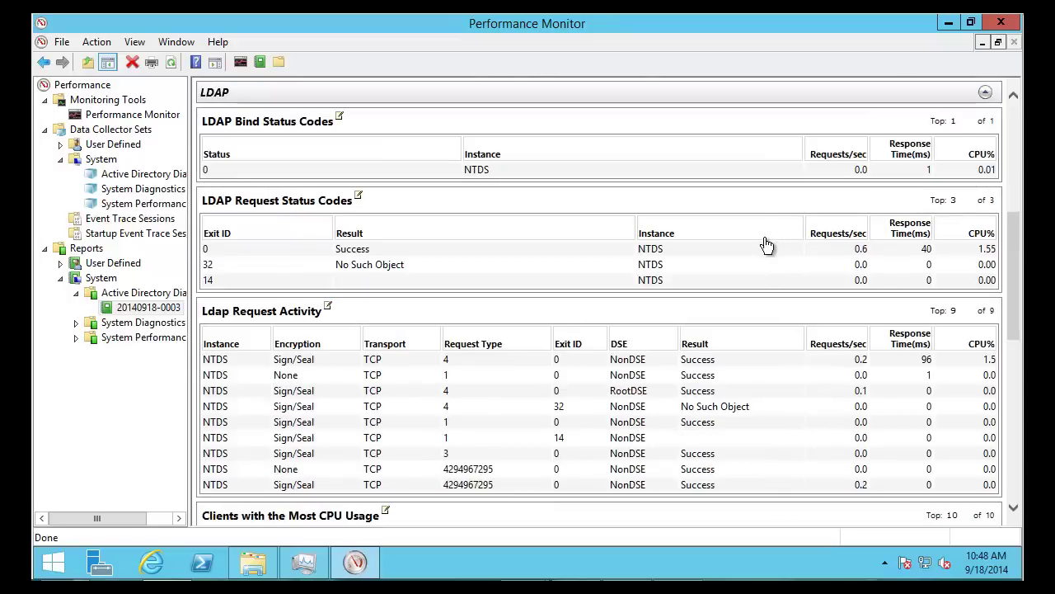
scroll(762, 234, "down", 3)
scroll(758, 232, "down", 3)
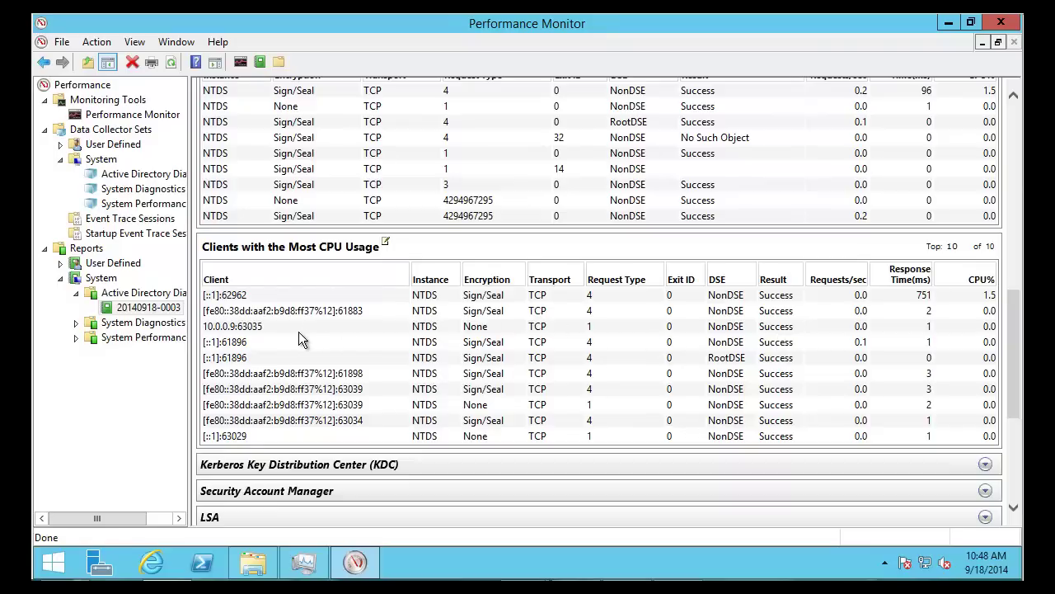
left_click_drag(281, 328, 205, 329)
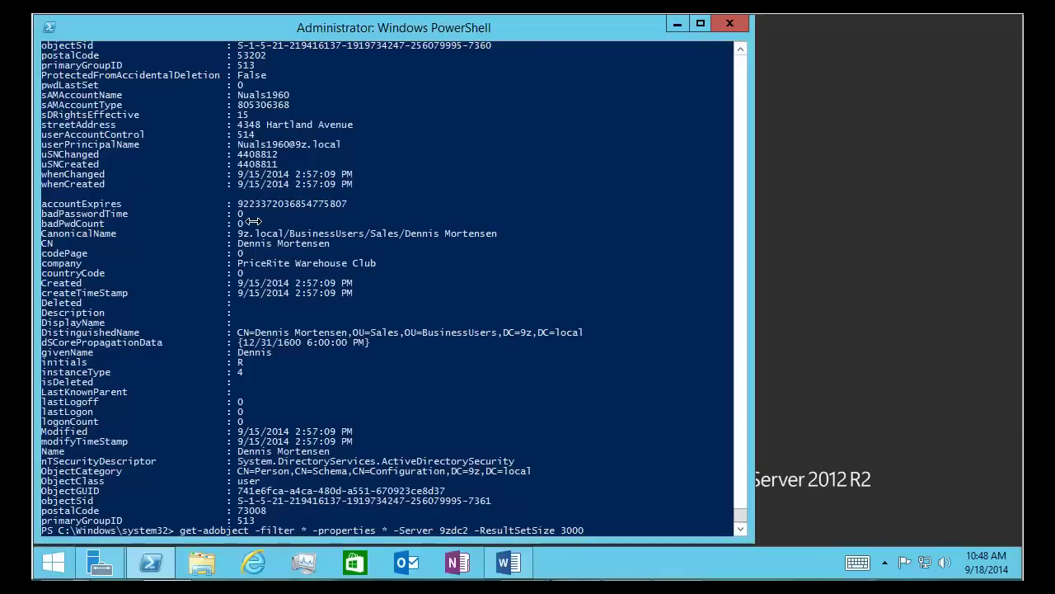
Run ipconfig in PowerShell to confirm the server's IPv4 address 10.0.0.15
left_click(445, 276)
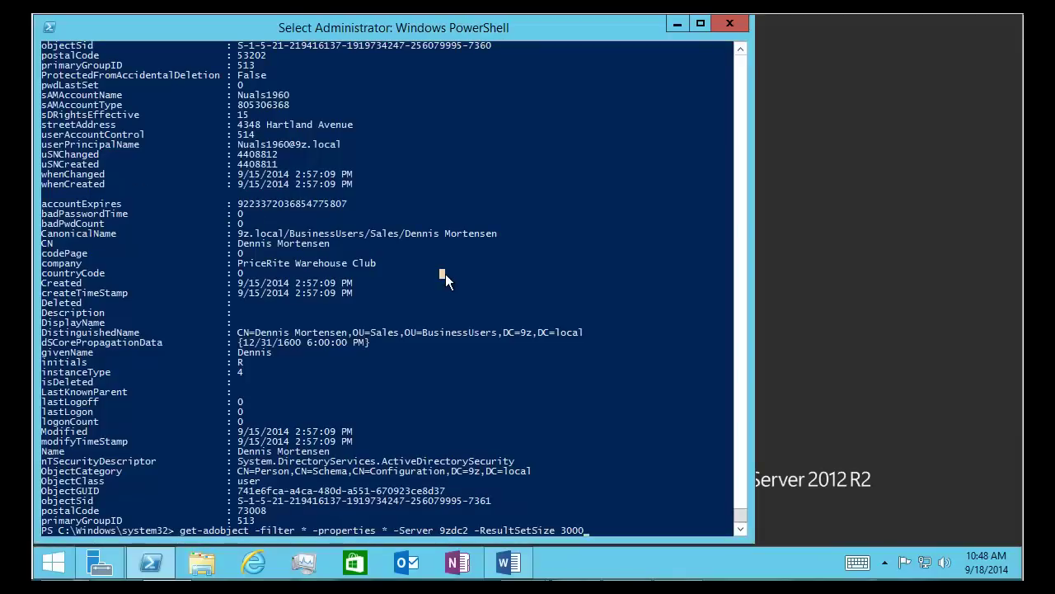
key("Escape")
key("Escape")
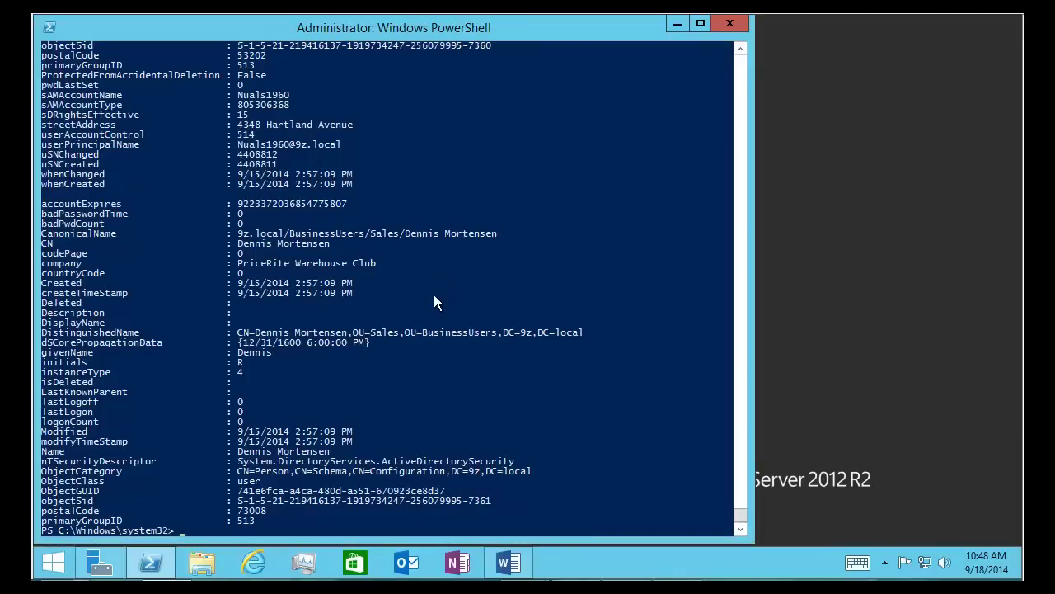
type("ipconfig")
key("Return")
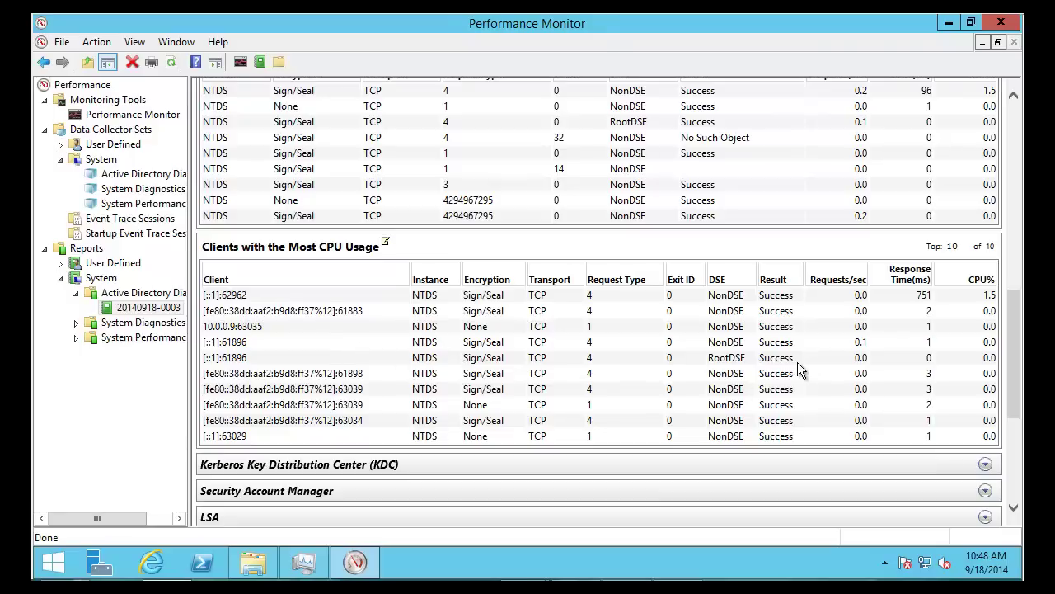
Scroll through the LDAP bind and request status tables back toward the report's top
scroll(833, 373, "up", 3)
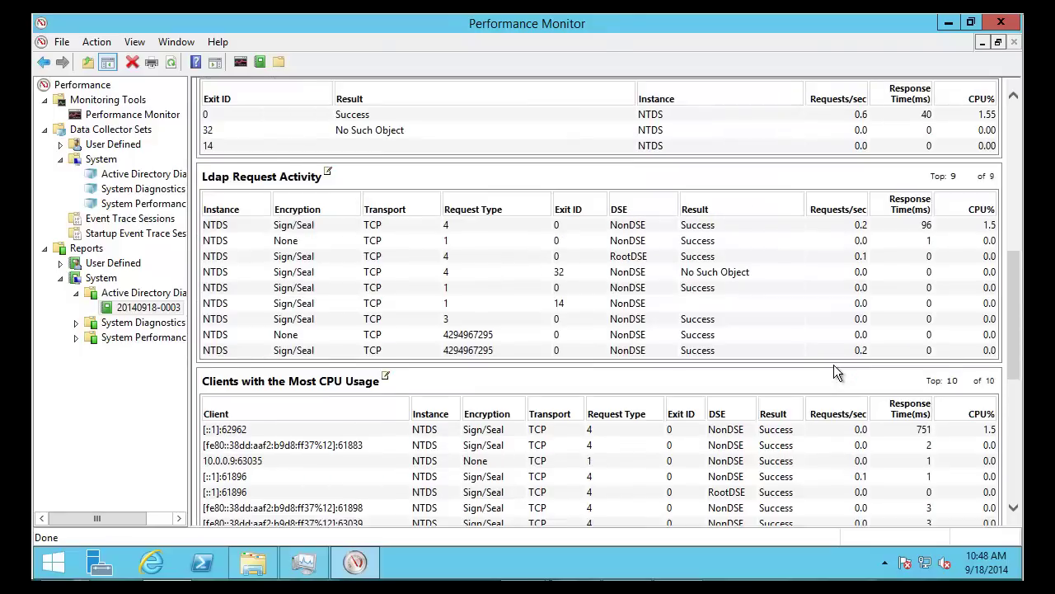
scroll(835, 373, "up", 2)
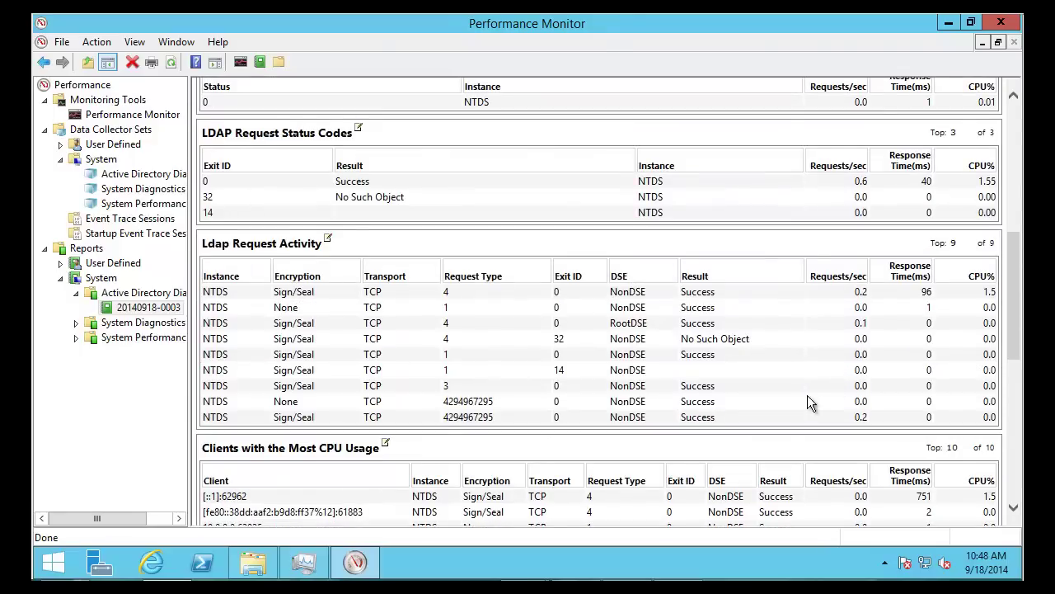
scroll(809, 400, "up", 3)
scroll(808, 396, "down", 3)
scroll(808, 386, "down", 5)
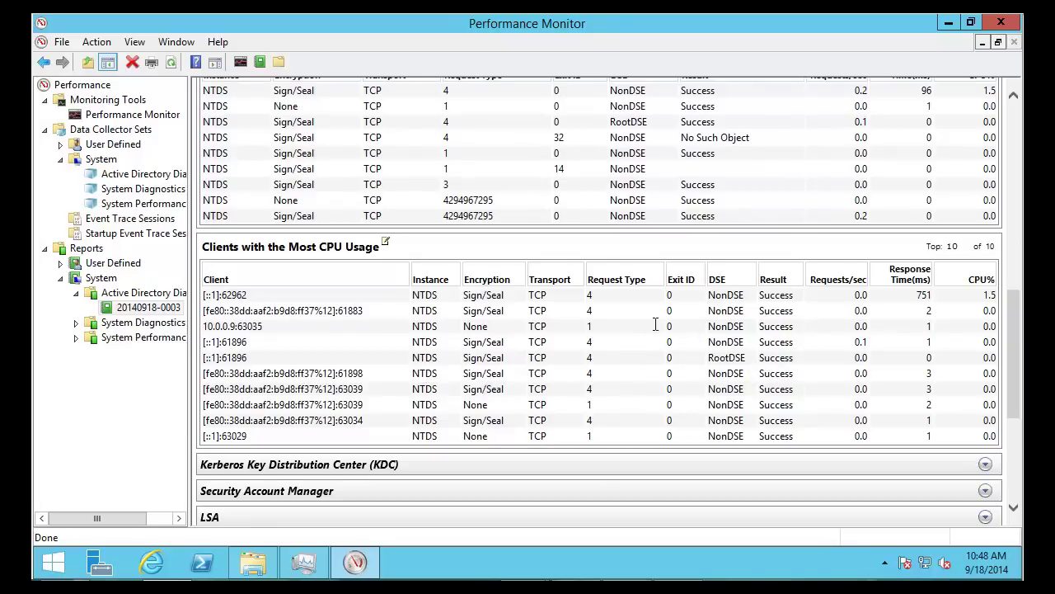
scroll(610, 346, "up", 3)
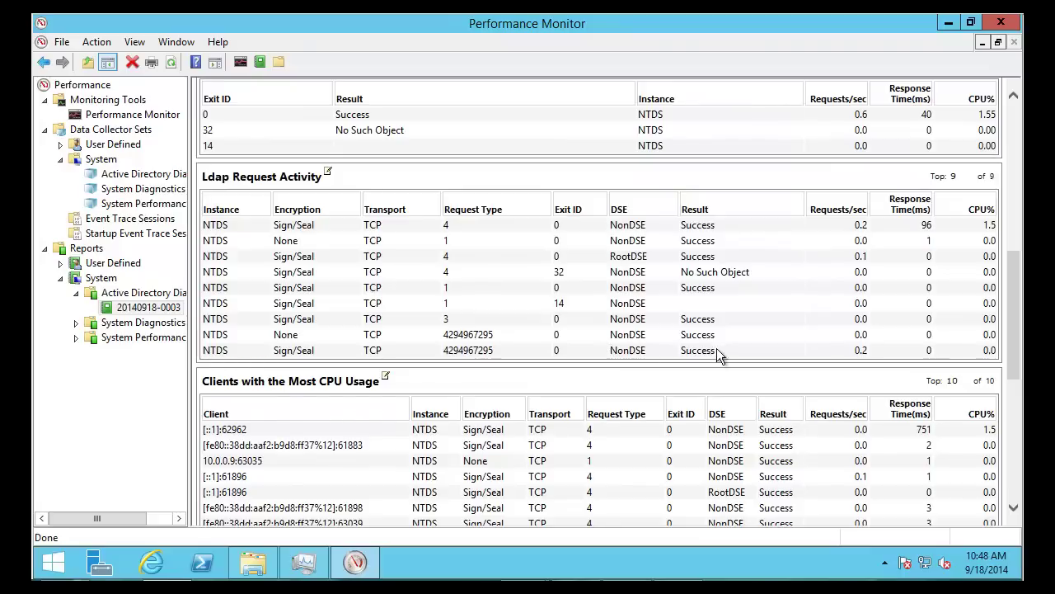
scroll(738, 346, "up", 8)
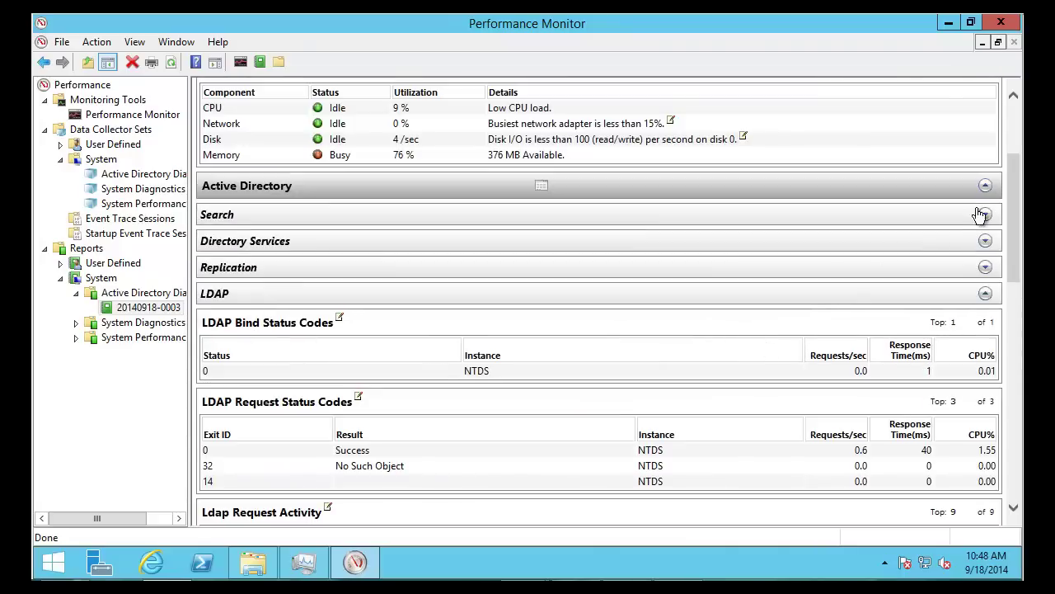
Reopen Search and highlight the serverReference filter and sysvol search row in Unique Searches
left_click(984, 215)
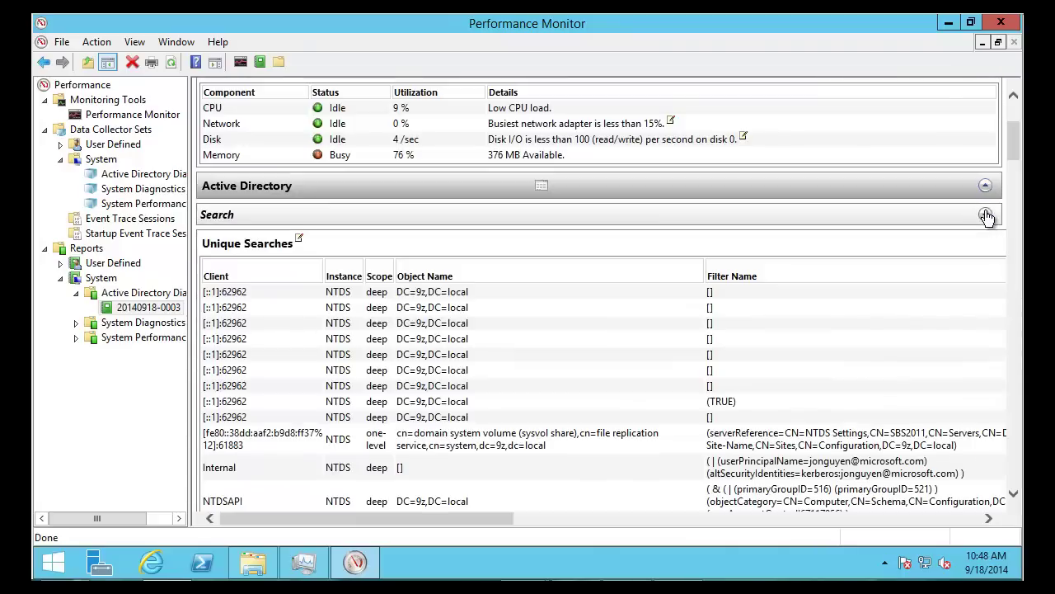
scroll(710, 305, "down", 2)
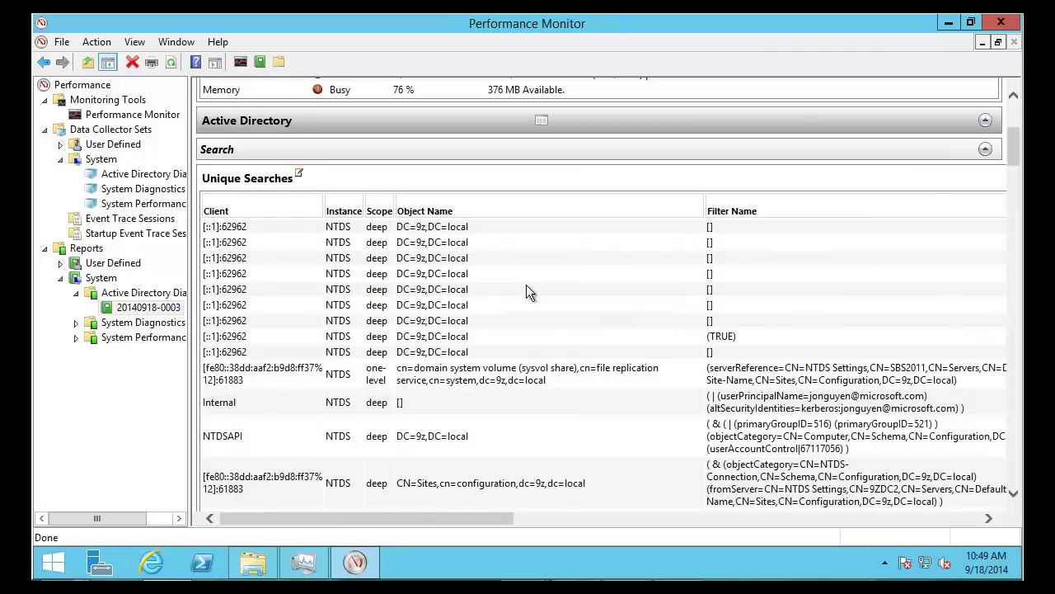
scroll(489, 285, "down", 2)
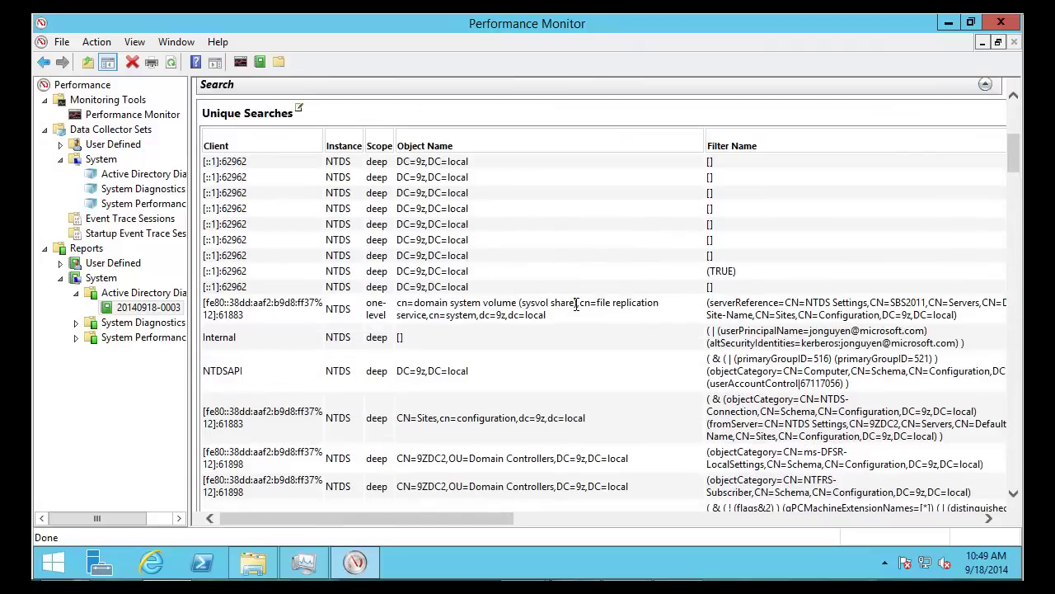
left_click_drag(960, 316, 707, 305)
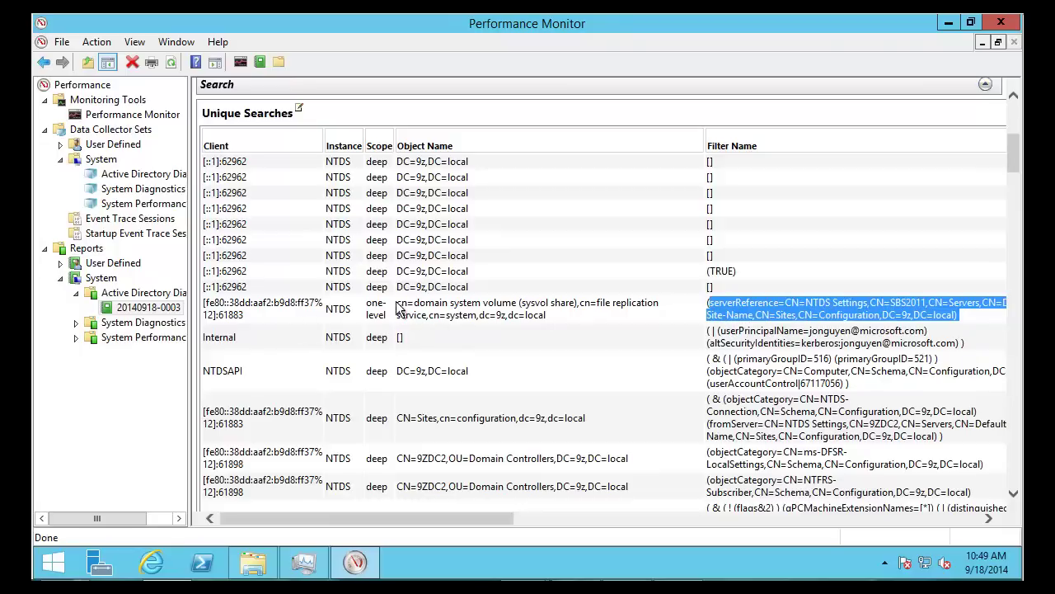
left_click_drag(407, 304, 540, 326)
left_click(553, 313)
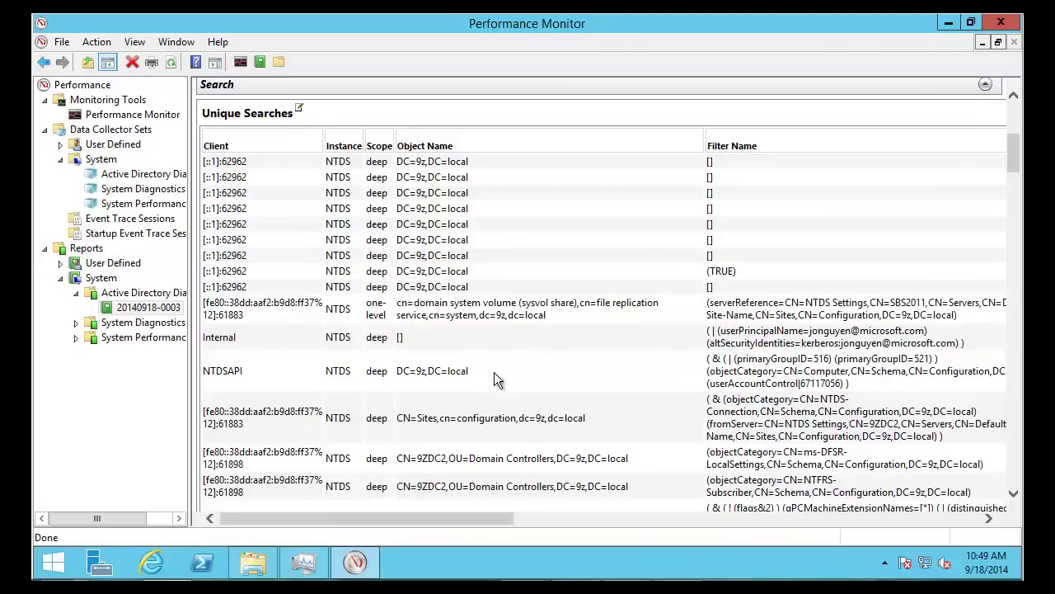
Review the NTDSAPI filter rows, noting the DC=9z,DC=local search base, then return to PowerShell
scroll(485, 373, "down", 1)
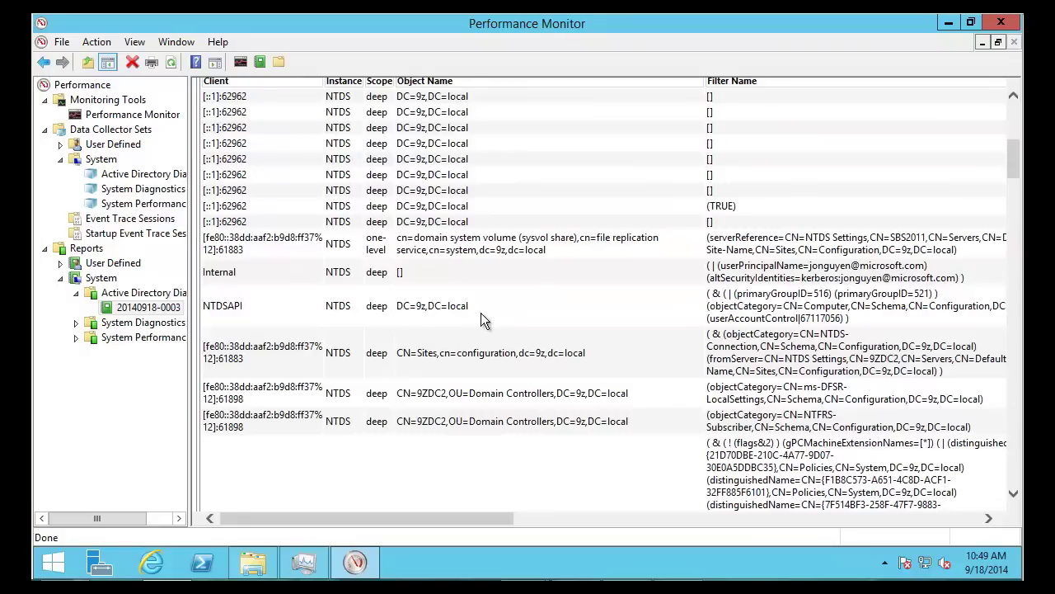
left_click_drag(468, 307, 397, 307)
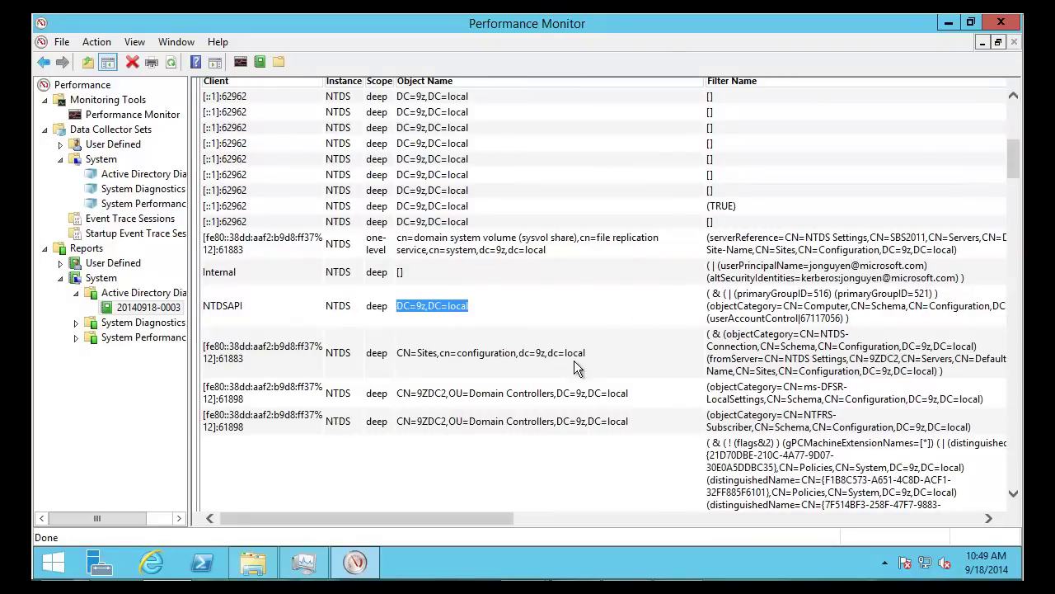
scroll(569, 360, "down", 2)
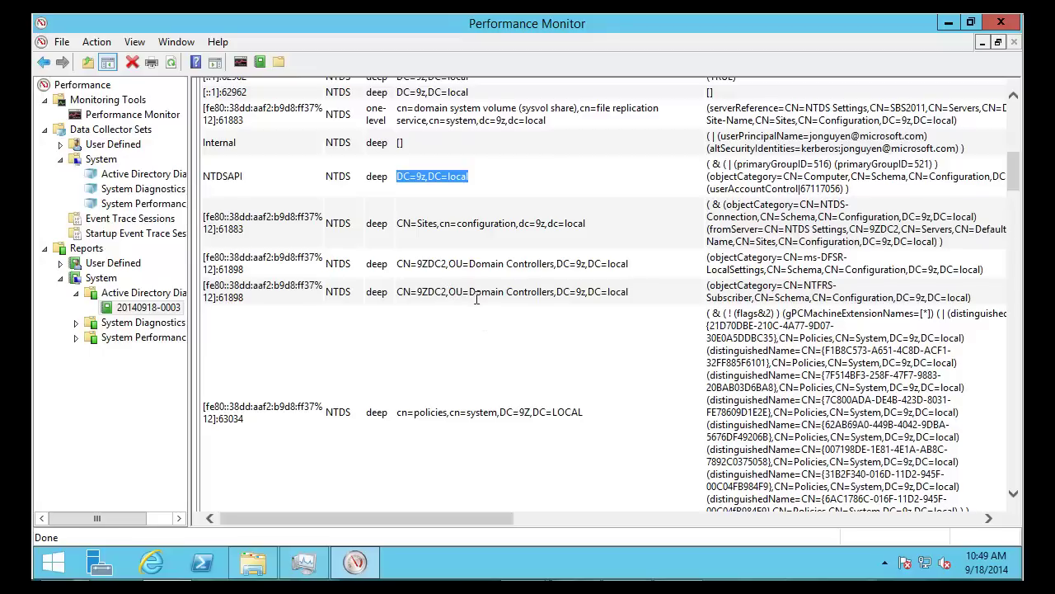
scroll(474, 301, "down", 2)
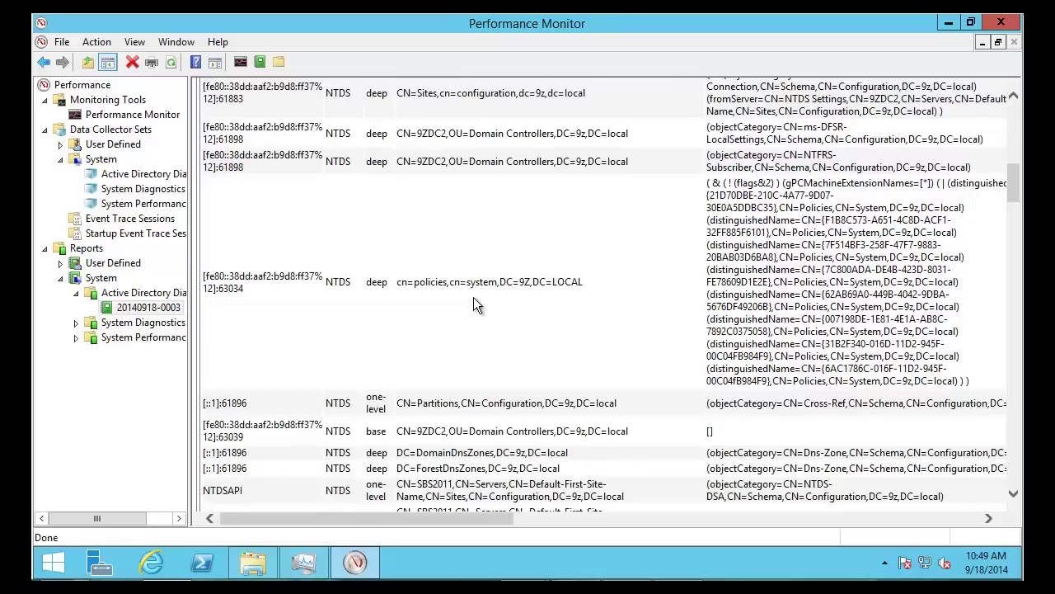
scroll(474, 301, "down", 2)
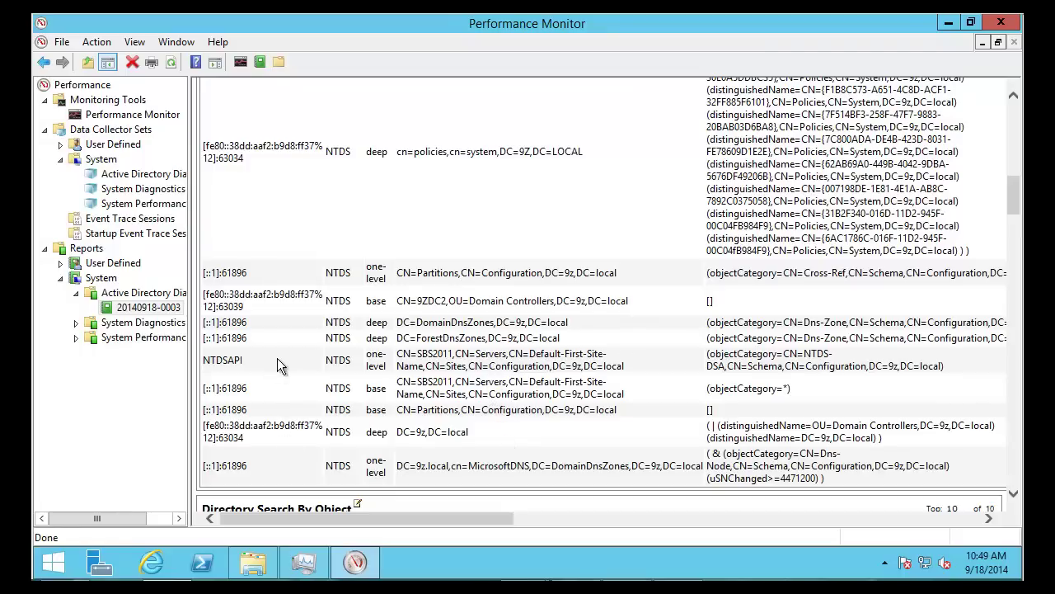
scroll(500, 329, "up", 3)
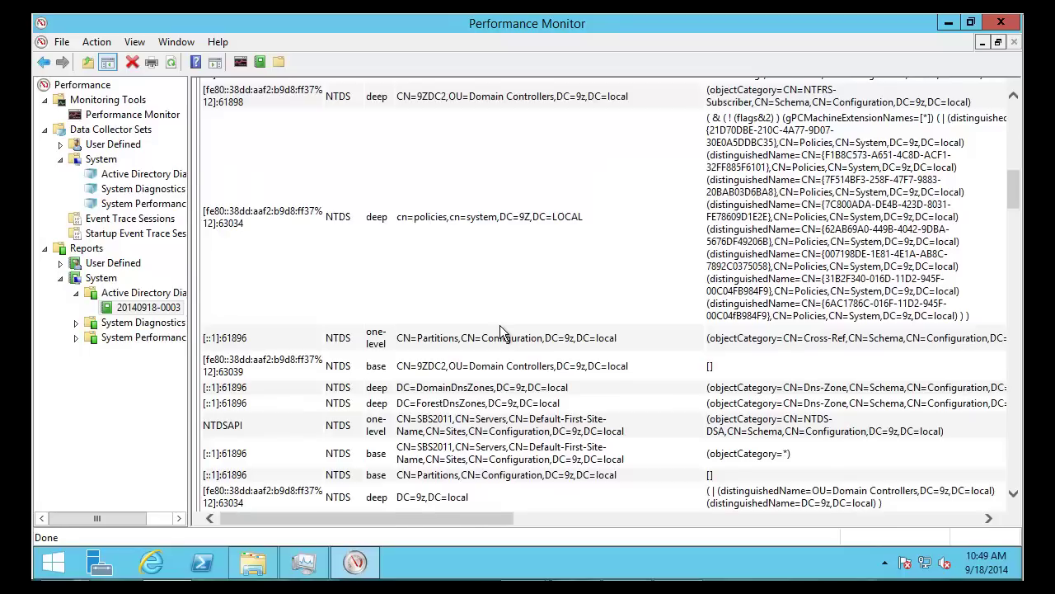
scroll(500, 324, "up", 5)
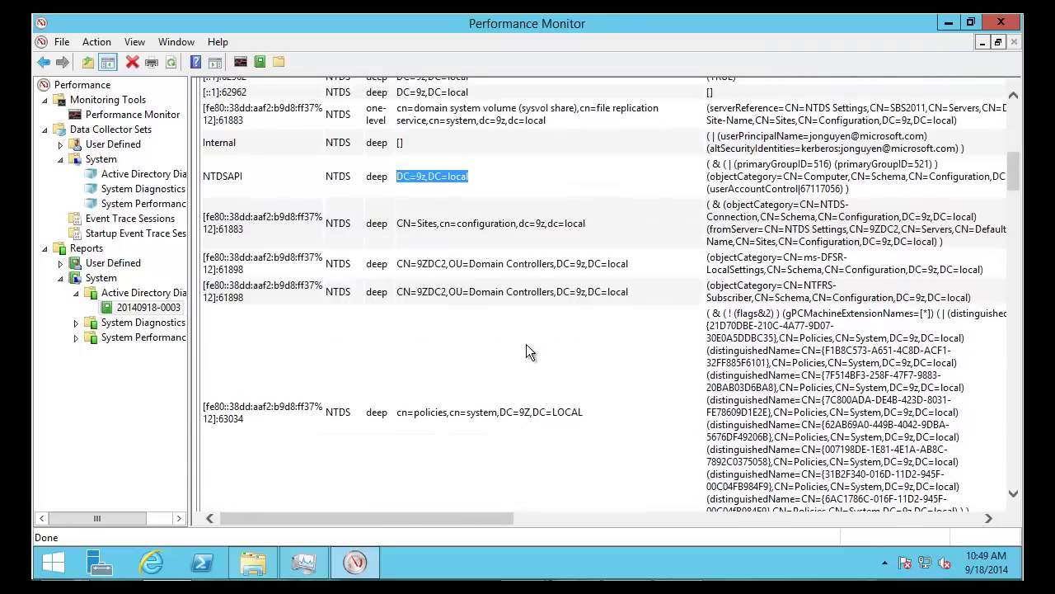
scroll(526, 350, "up", 3)
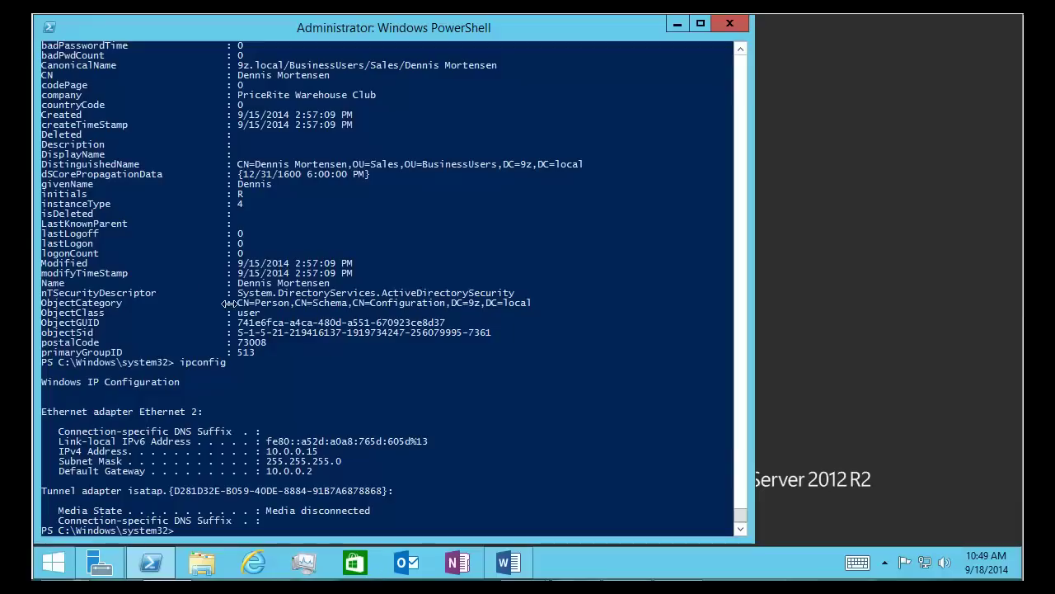
left_click(314, 372)
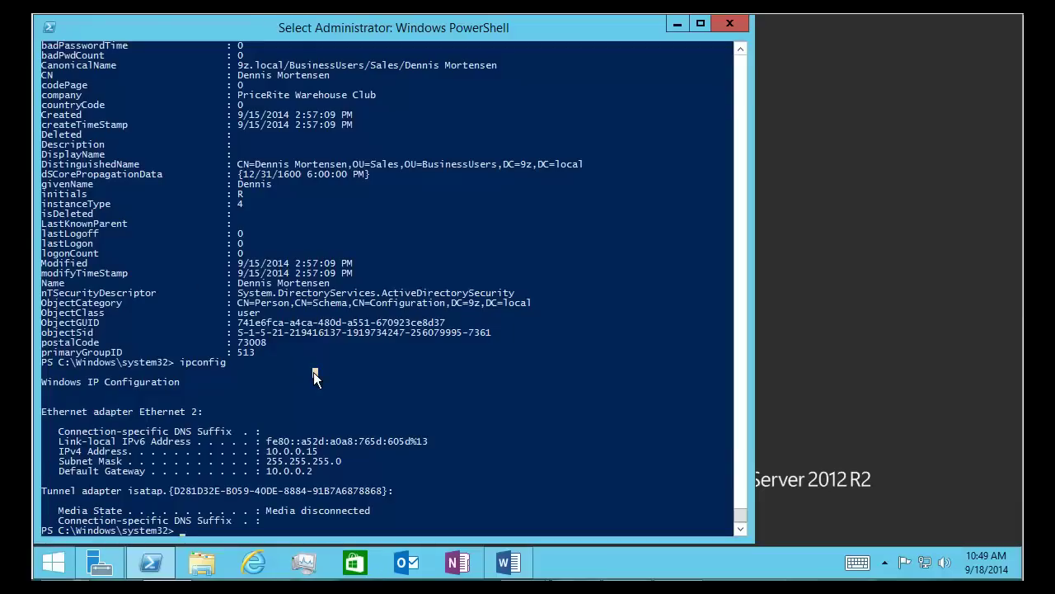
Recall the get-adobject command against 9zdc2 and change its result set size from 3000 to 500
key("Escape")
key("Up")
key("Up")
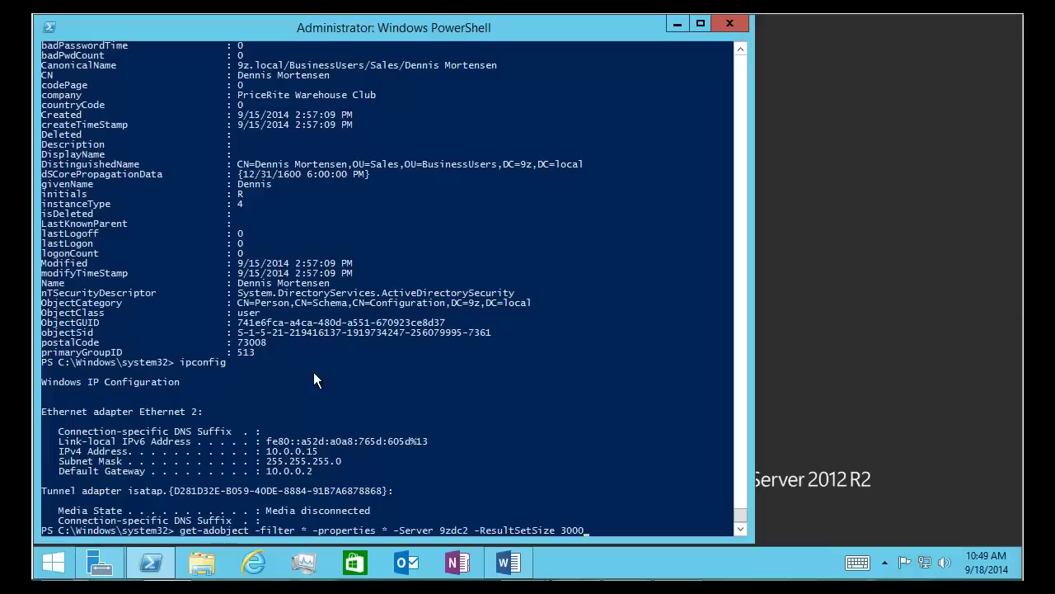
key("BackSpace")
key("BackSpace")
key("BackSpace")
key("BackSpace")
type("500")
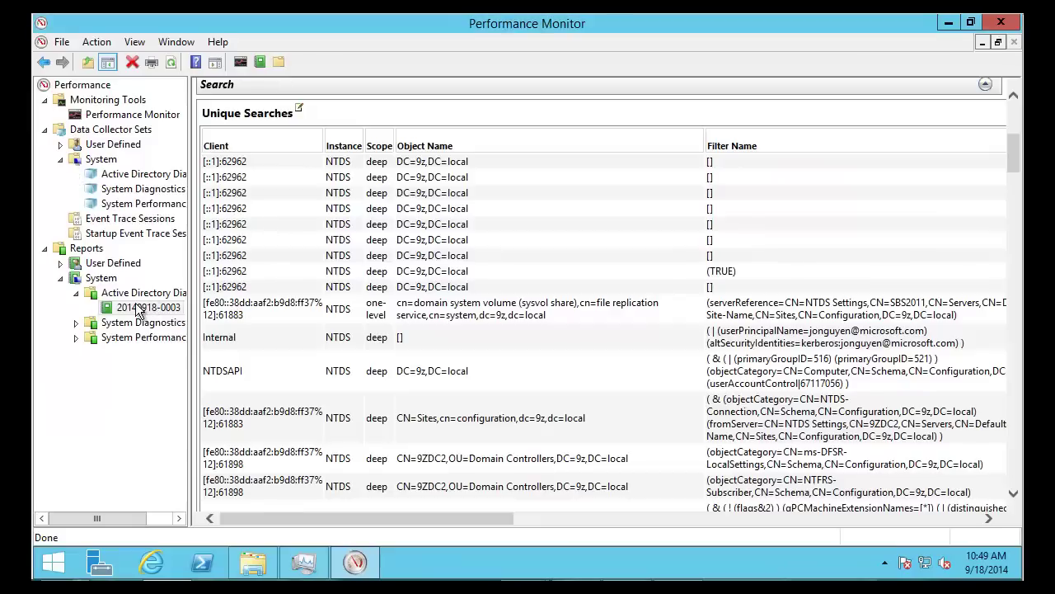
right_click(148, 306)
left_click(170, 376)
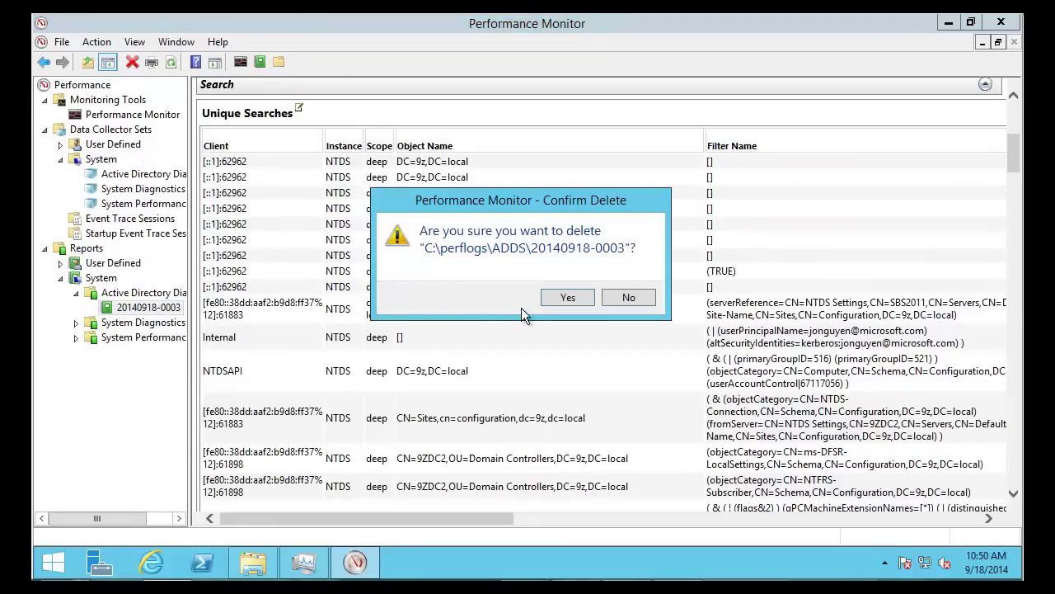
left_click(568, 297)
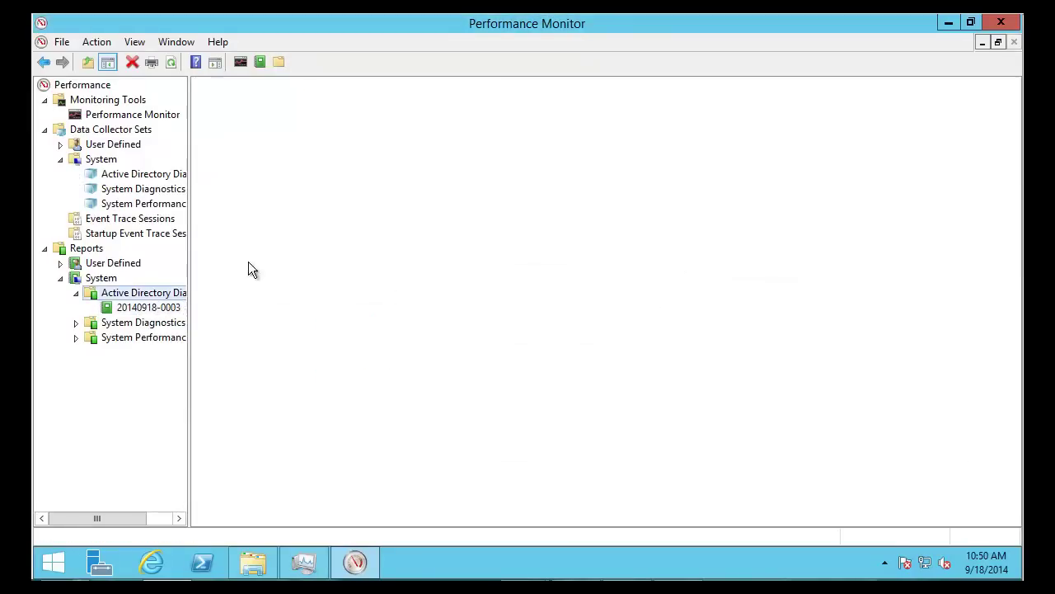
right_click(142, 175)
left_click(165, 183)
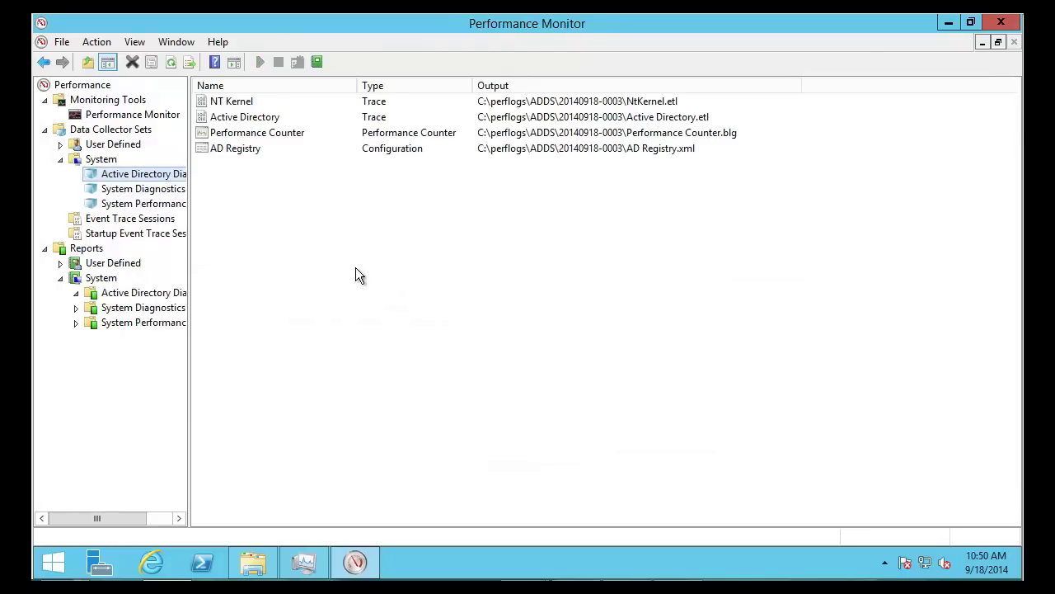
left_click(149, 307)
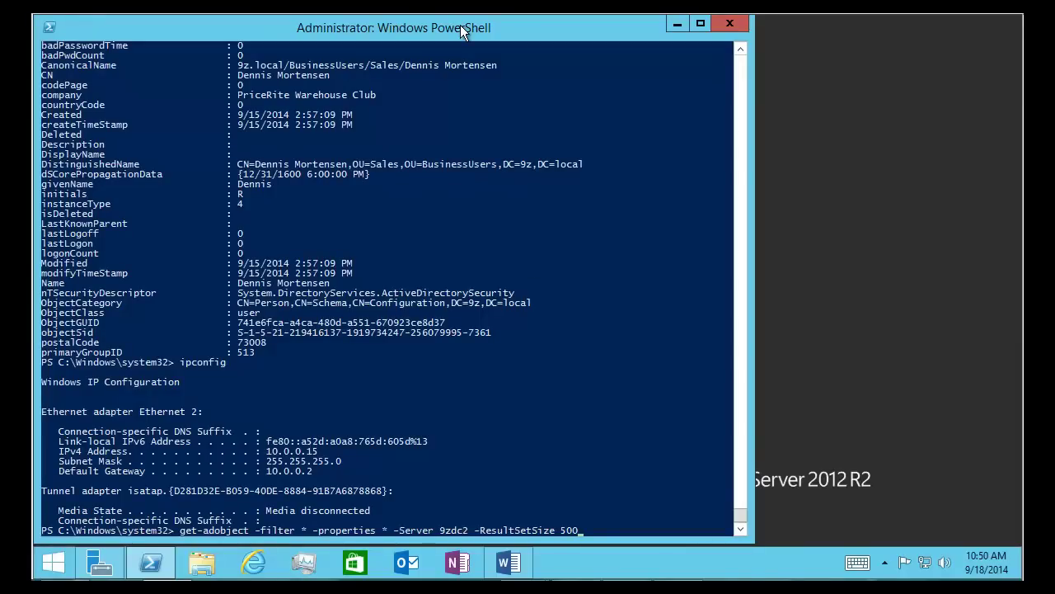
Run the get-adobject query against 9zdc2 with -ResultSetSize 500
key("Return")
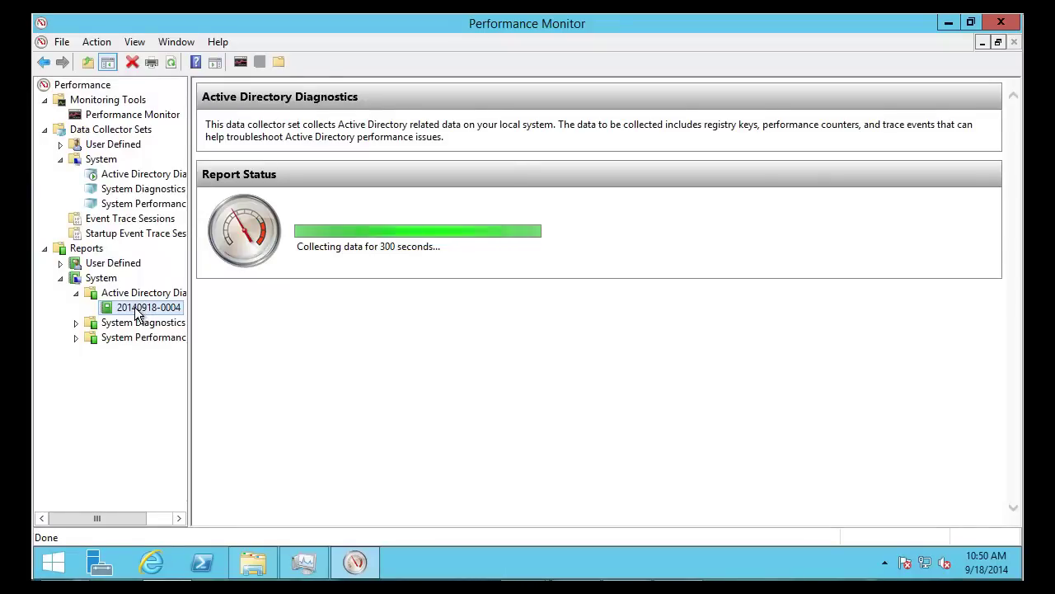
Inspect the Active Directory Diagnostics collectors, including the NT Kernel and Active Directory traces
left_click(134, 177)
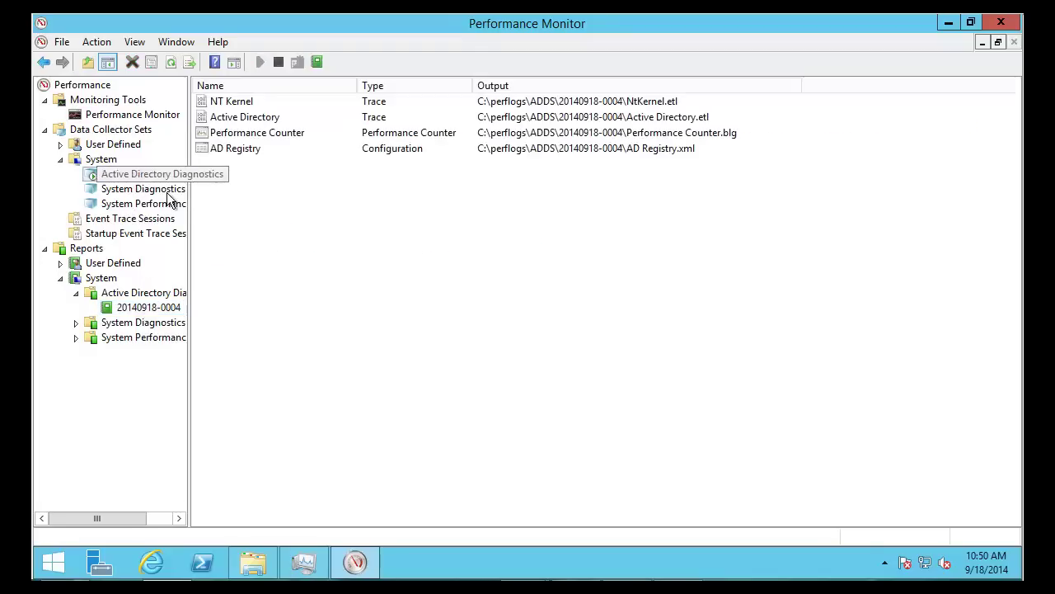
left_click(239, 102)
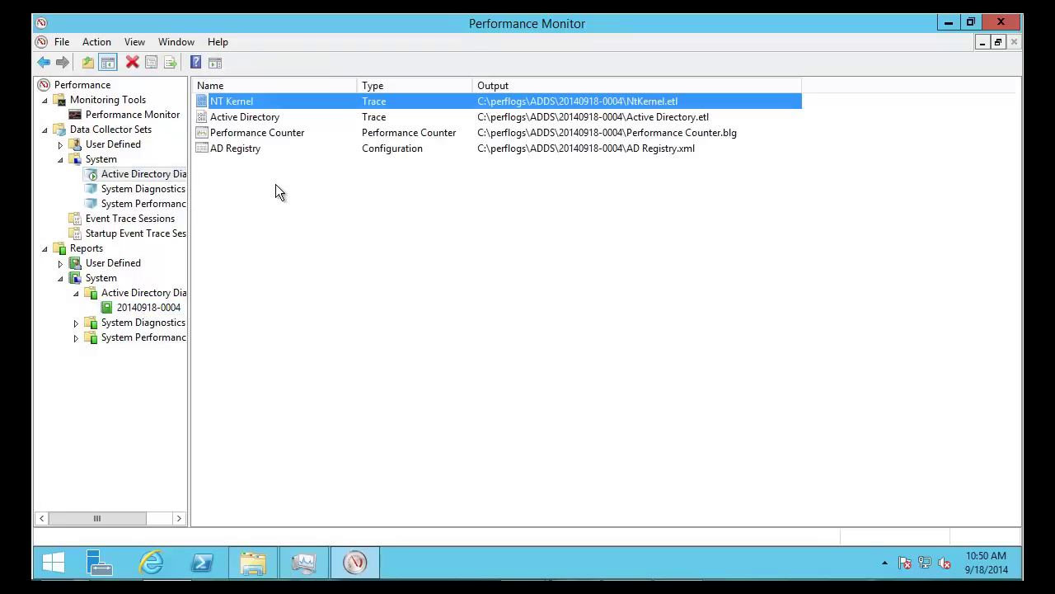
left_click(255, 119)
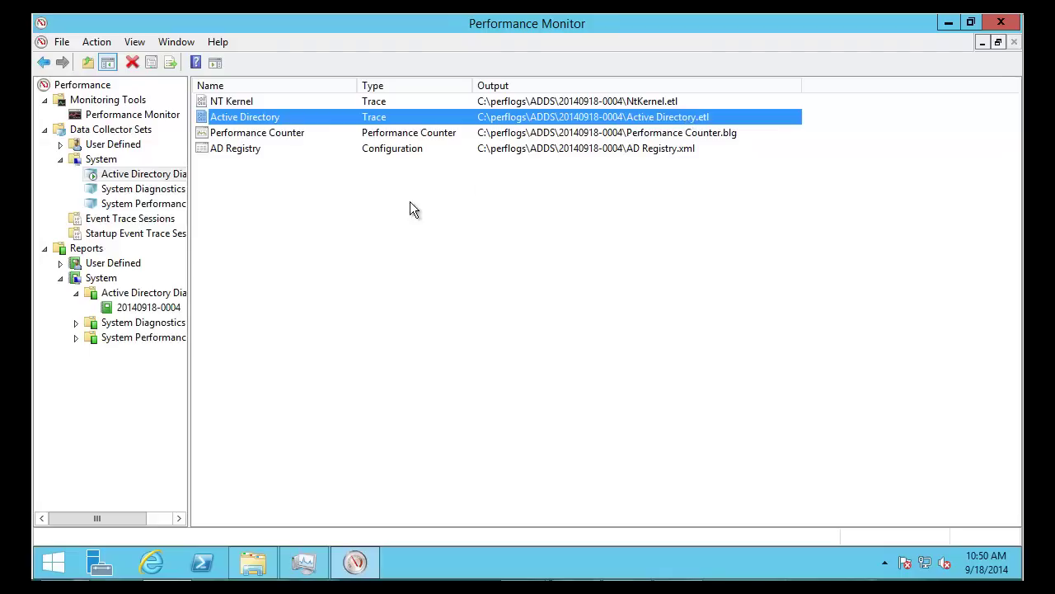
Save Active Directory Diagnostics as the template 'AD DIag Template' on the Desktop
right_click(135, 174)
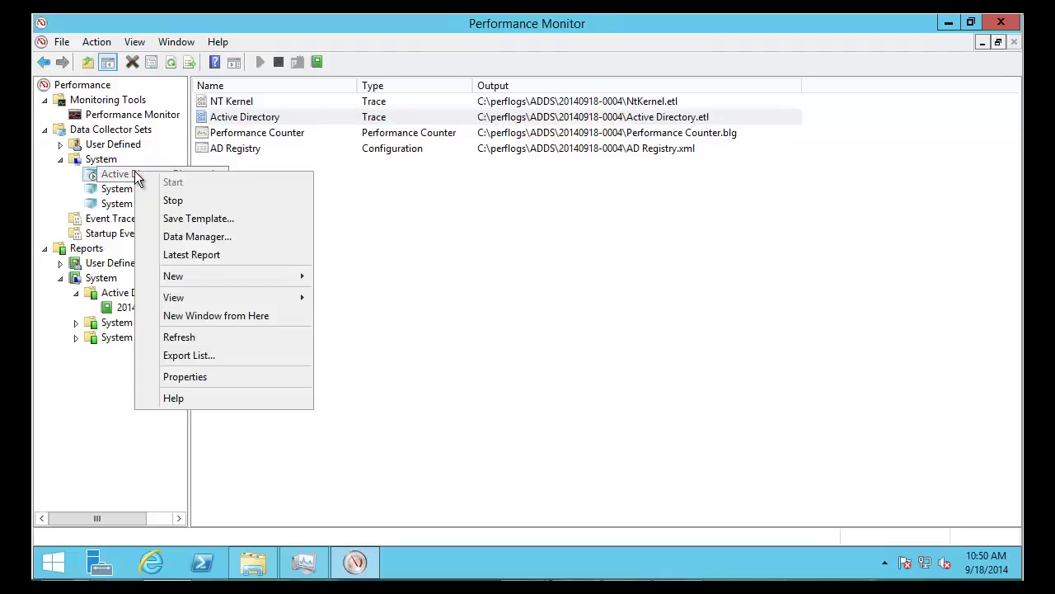
left_click(215, 219)
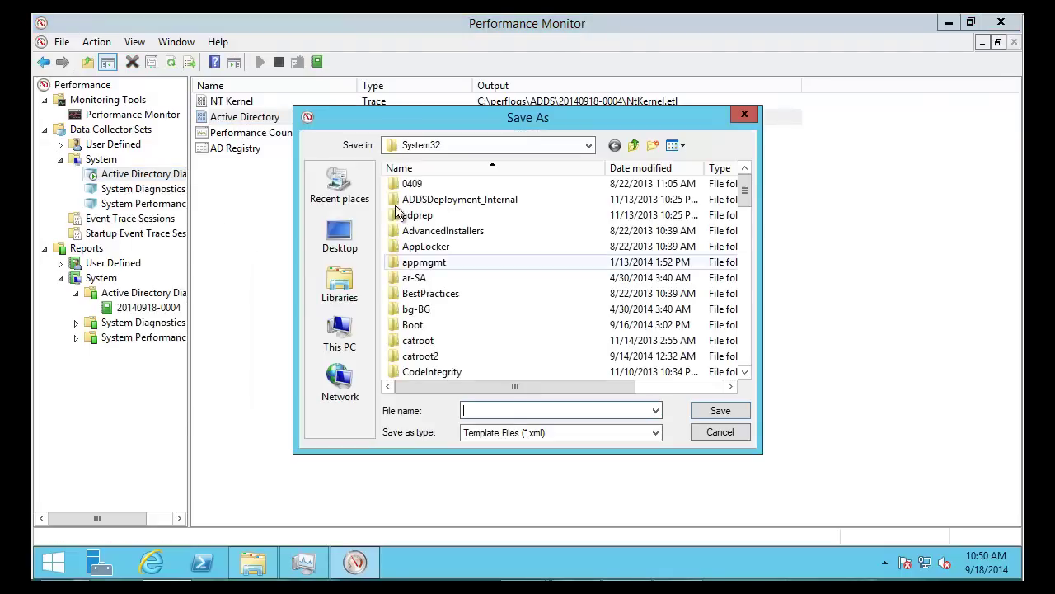
left_click(340, 235)
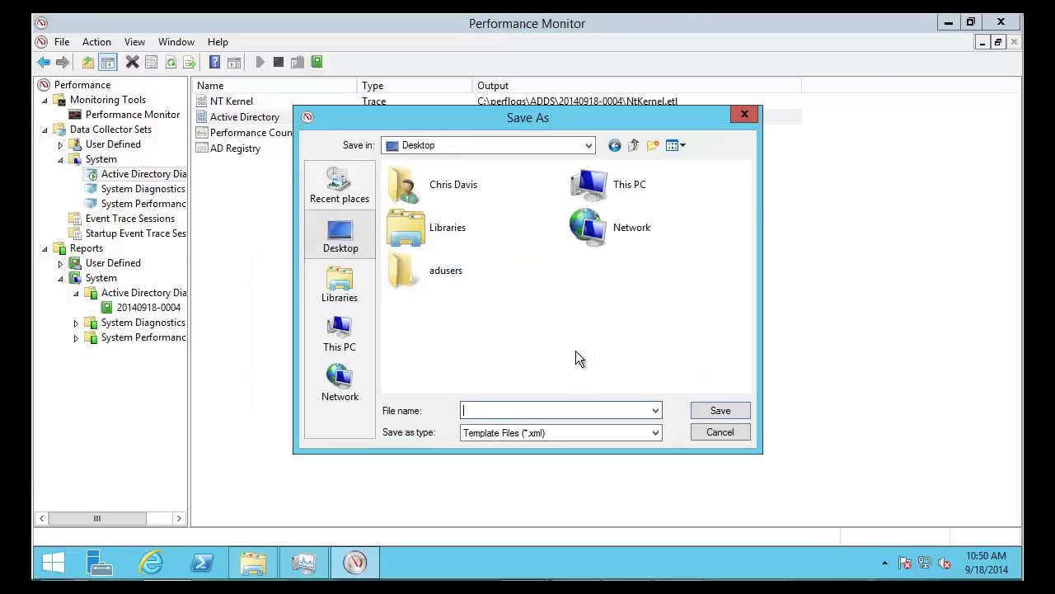
type("AD DIag Template")
key("Return")
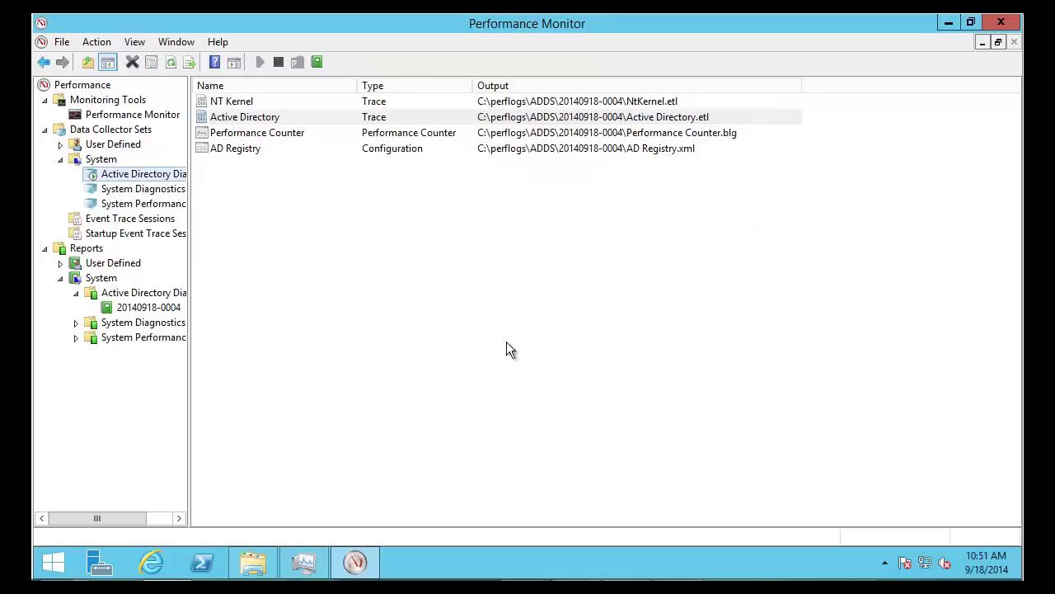
left_click(60, 144)
Create a user-defined collector set named 'AD Longer' from the Active Directory Diagnostics template
right_click(117, 148)
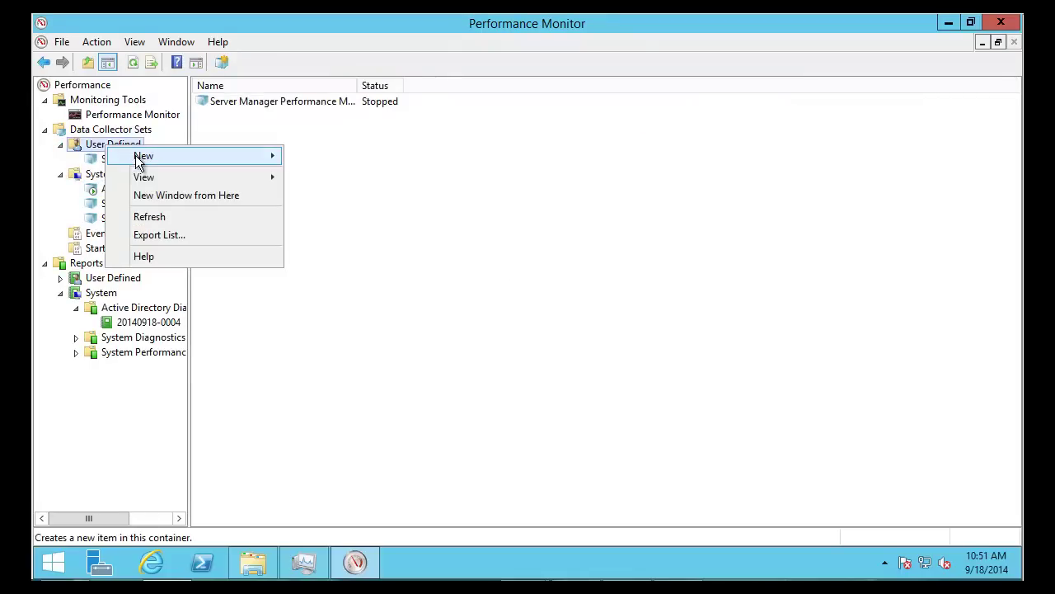
mouse_move(144, 156)
left_click(326, 157)
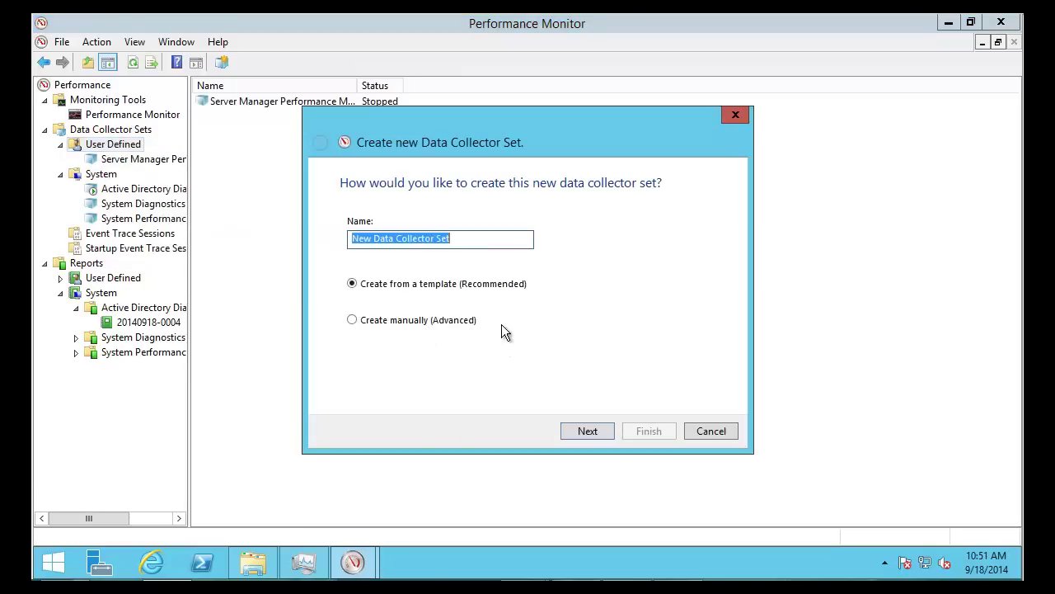
type("AD Longer")
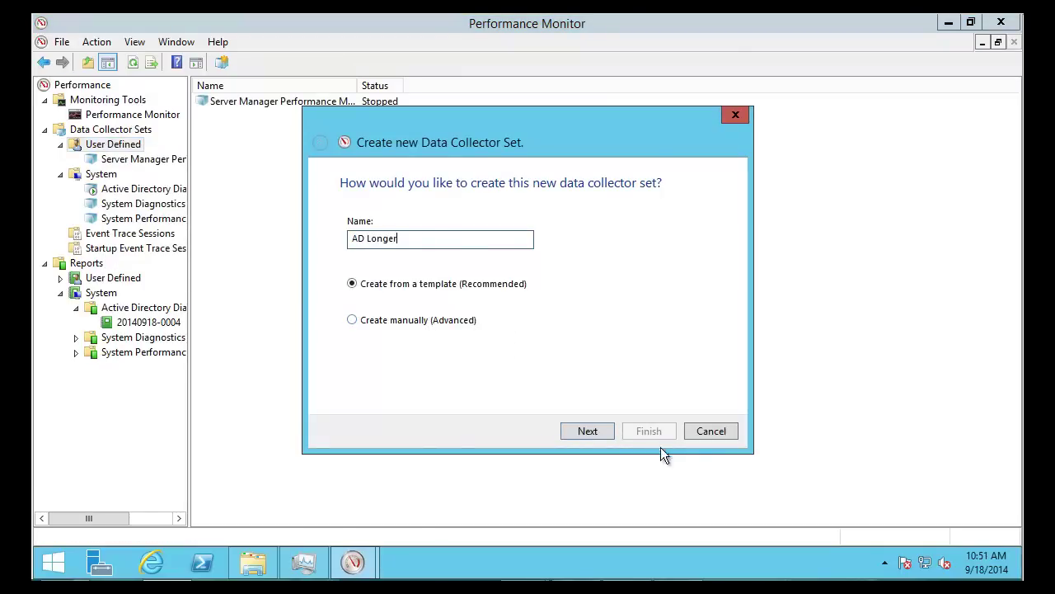
left_click(589, 429)
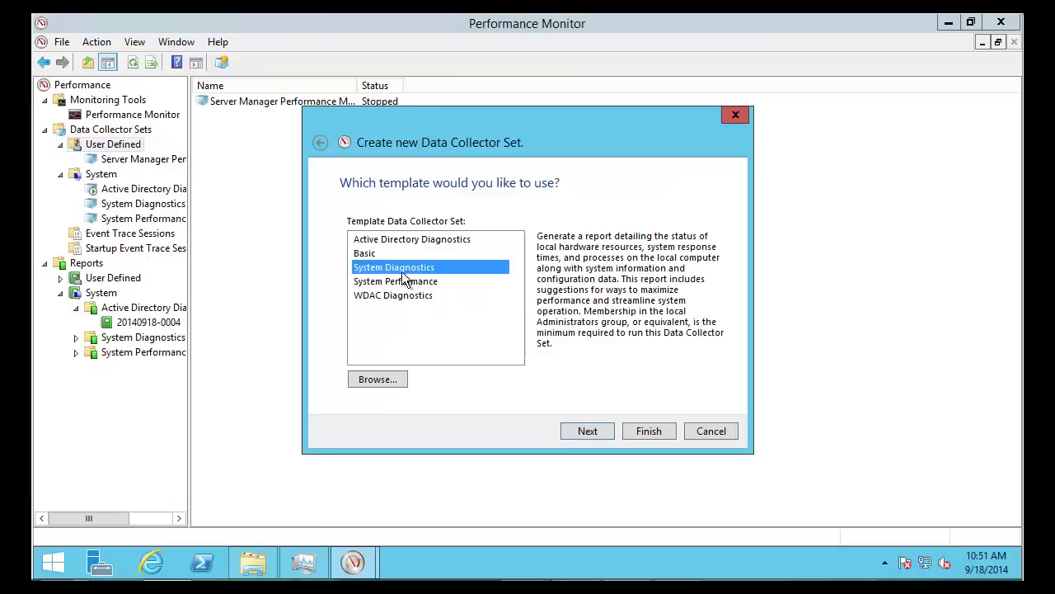
left_click(400, 241)
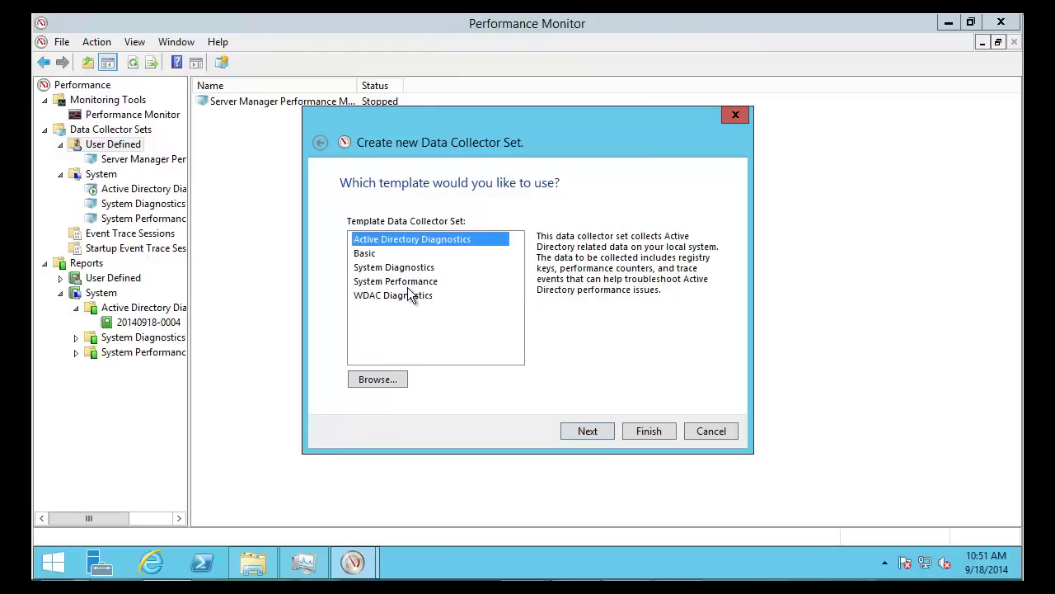
left_click(588, 430)
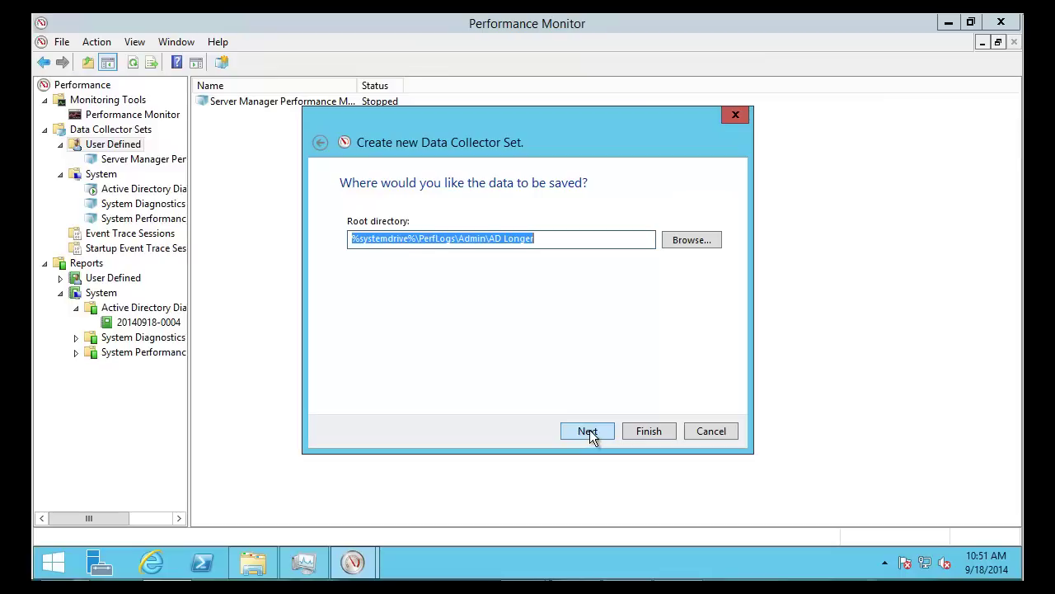
Make a new Desktop folder 'tempADDlag' the root directory for AD Longer's data and finish
left_click(668, 245)
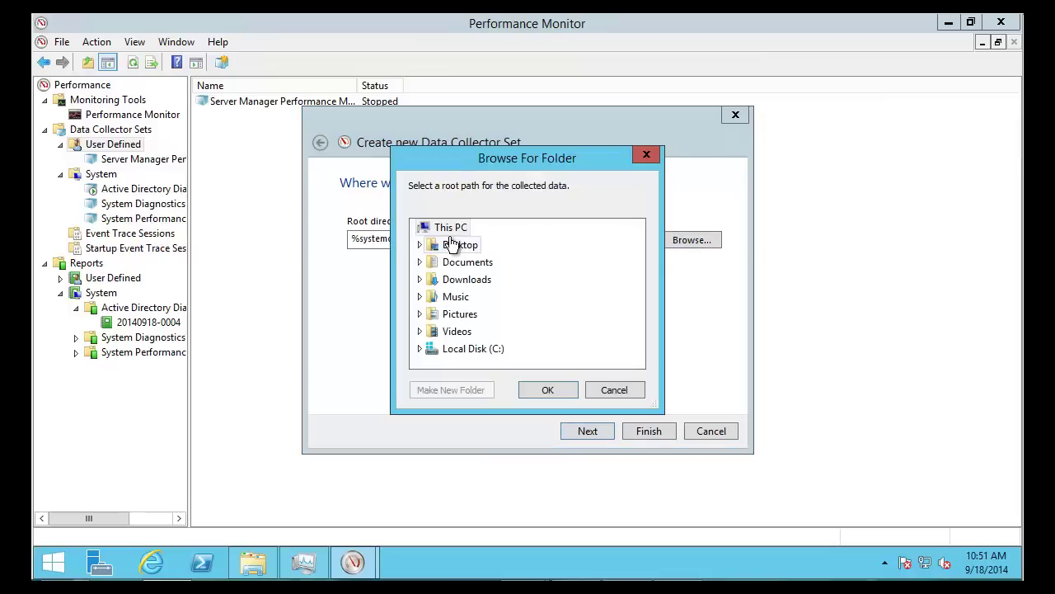
left_click(461, 246)
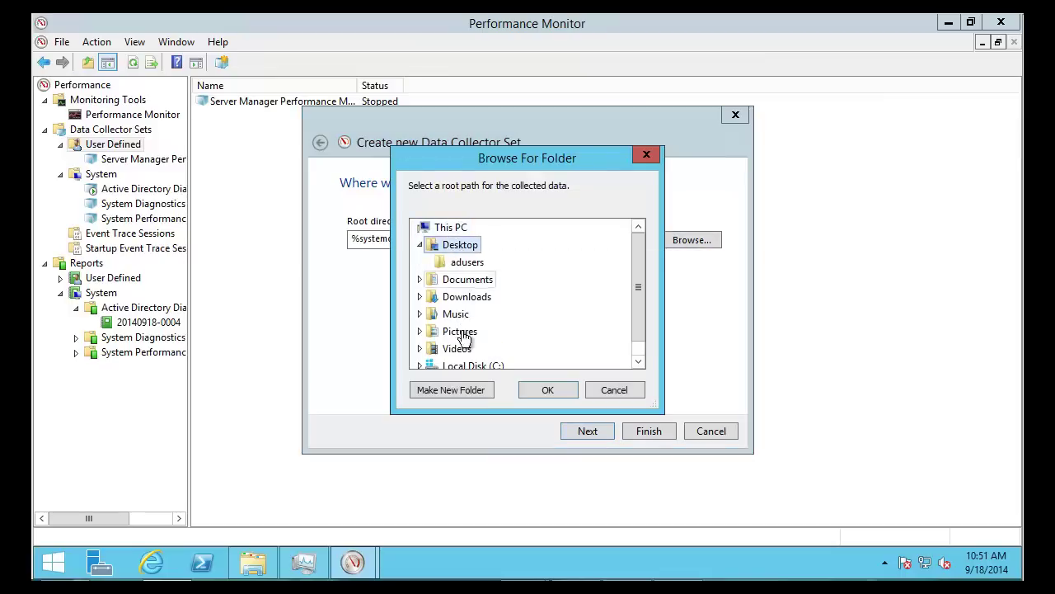
left_click(455, 389)
type("temp")
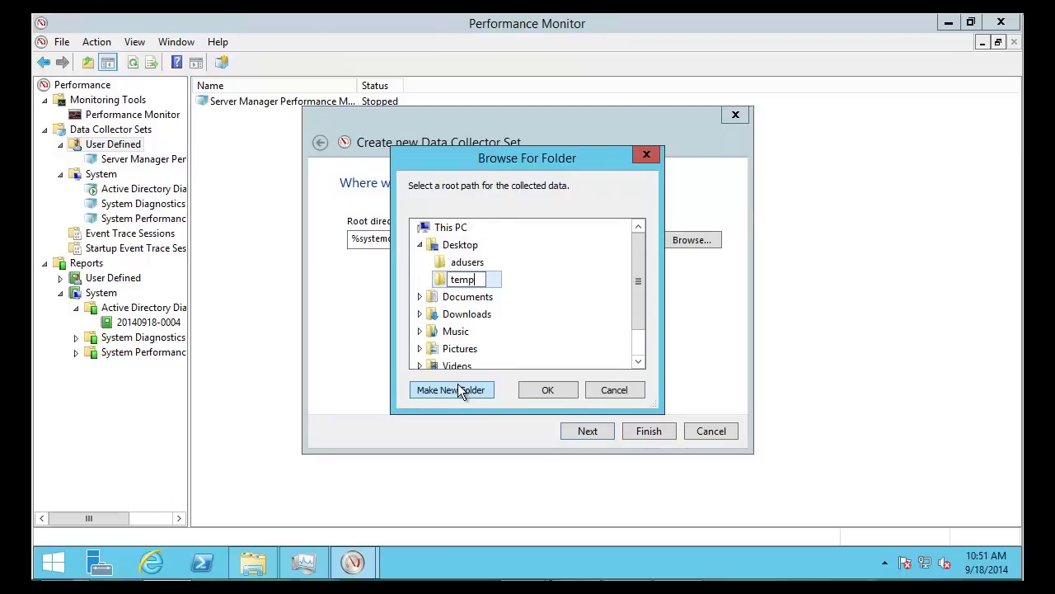
type("ADDlag")
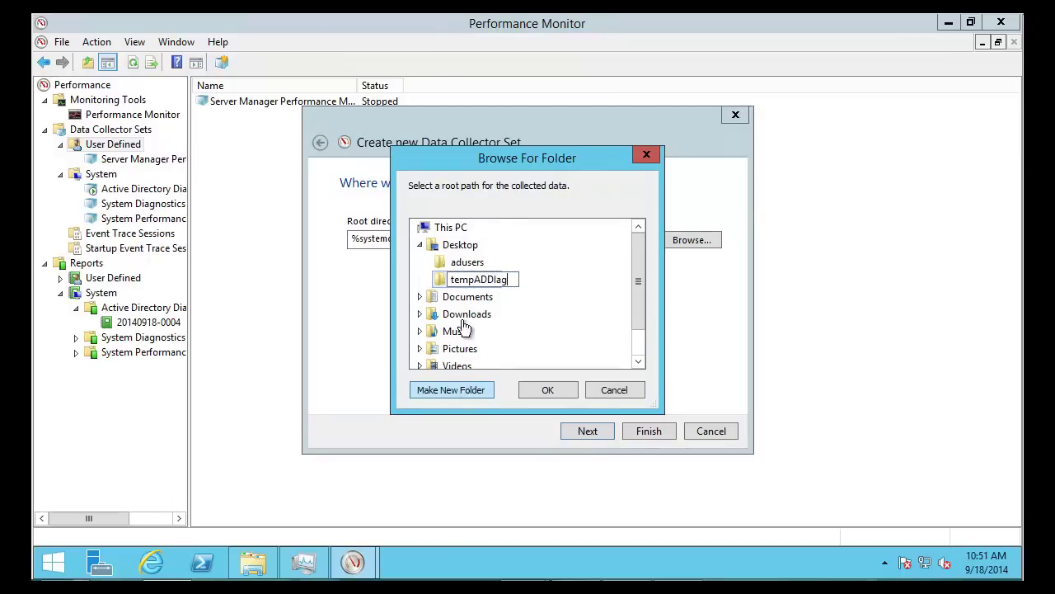
left_click(464, 281)
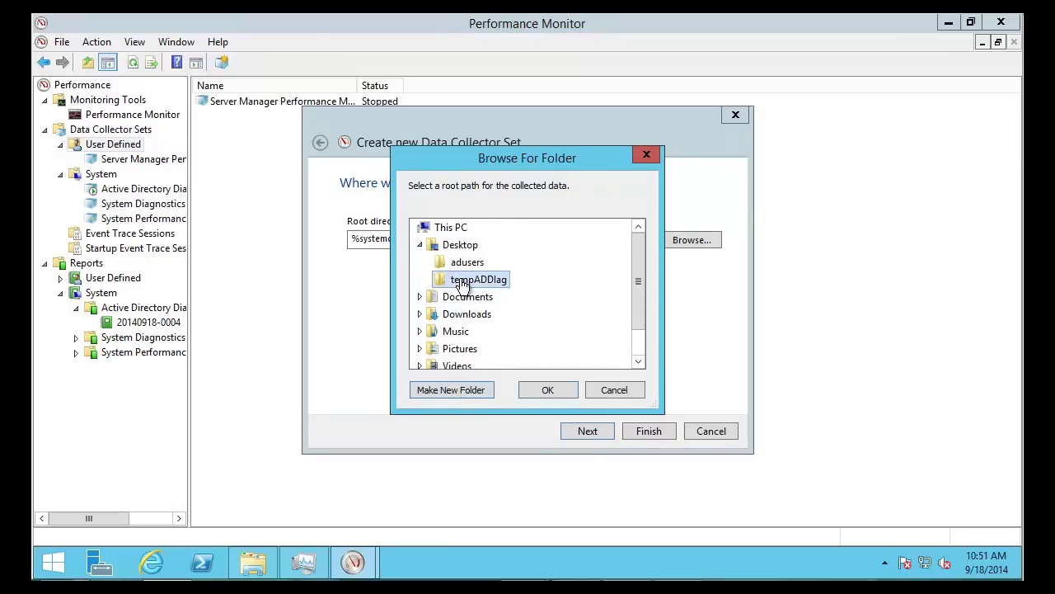
left_click(546, 394)
left_click(589, 431)
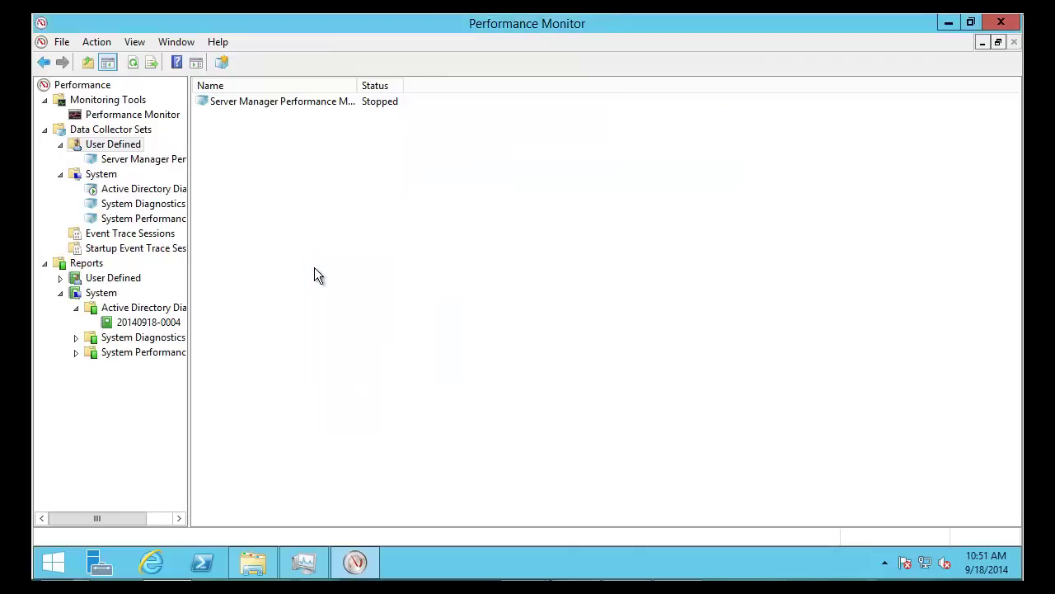
In AD Longer's properties, change the overall duration stop condition from 5 to 15 minutes
left_click(119, 161)
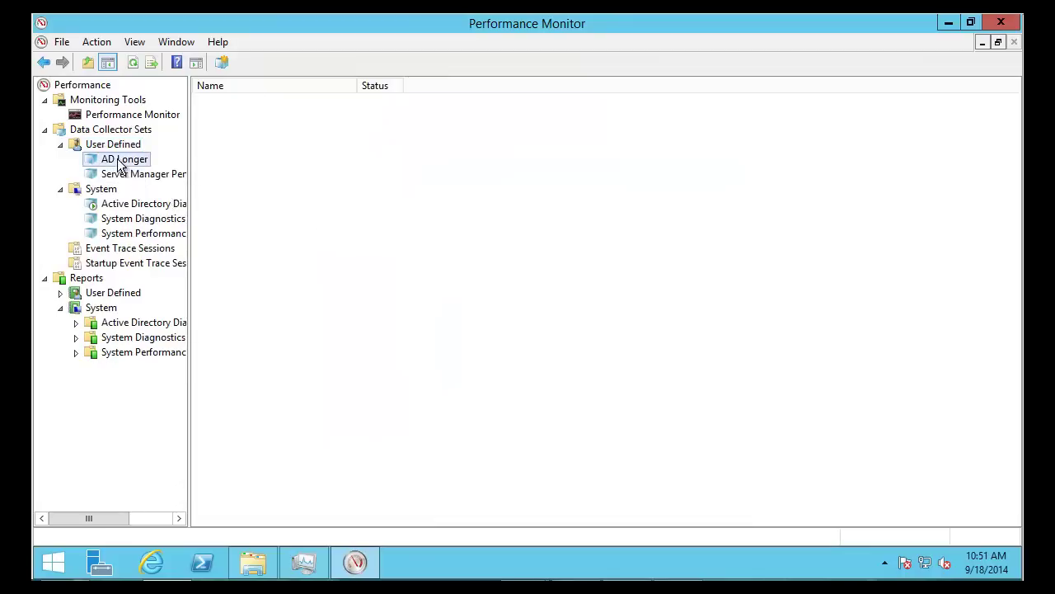
right_click(119, 160)
left_click(195, 384)
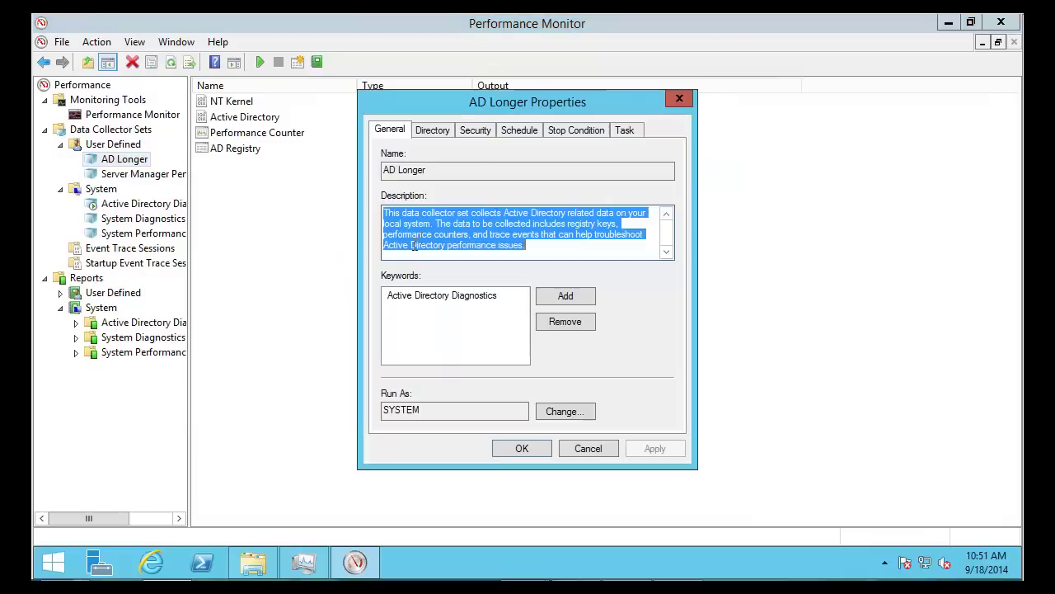
left_click(433, 131)
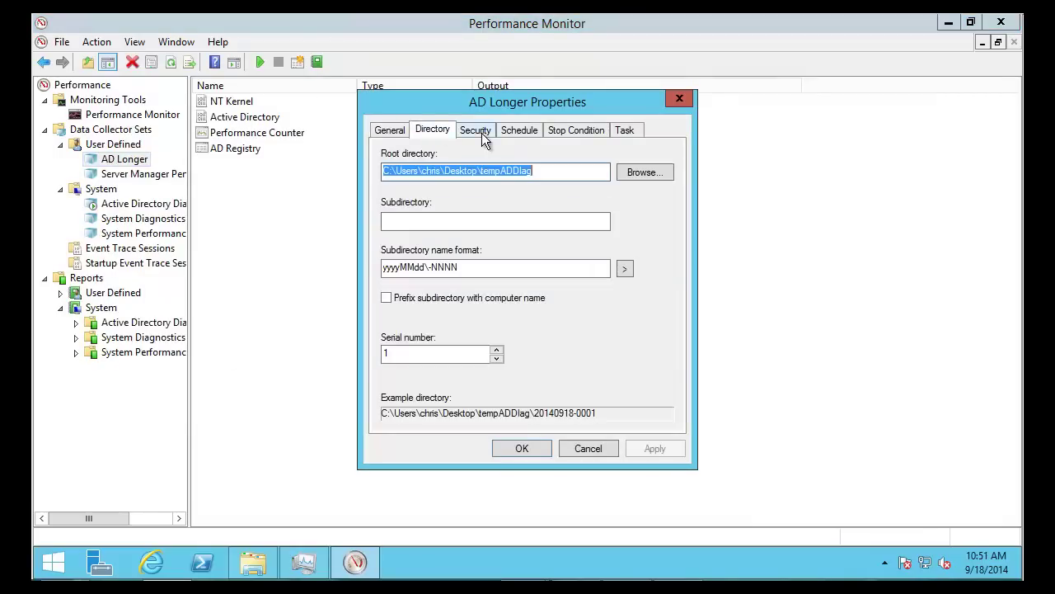
left_click(568, 130)
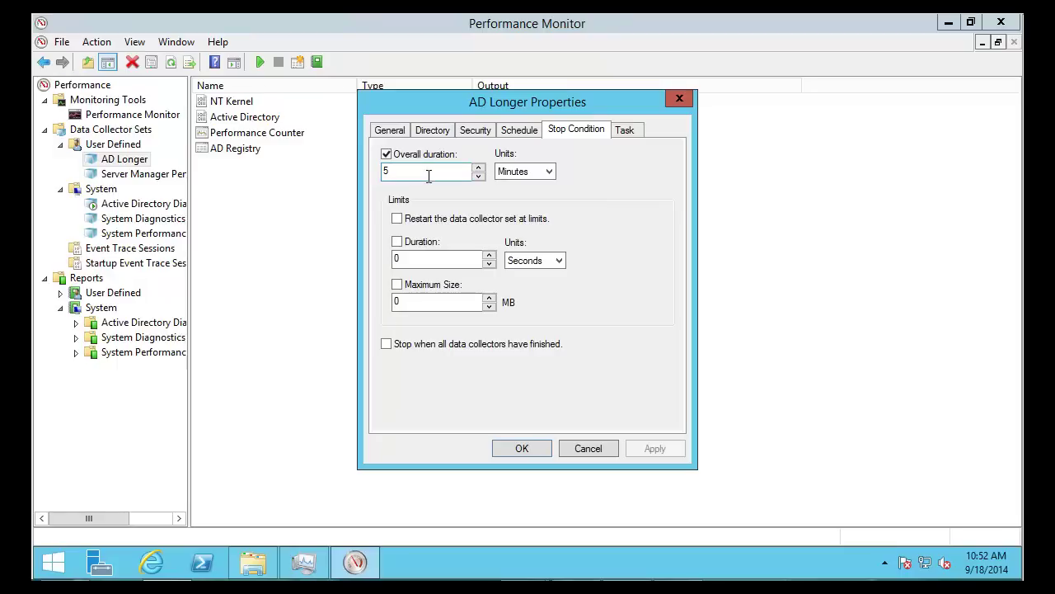
left_click(456, 173)
type("15")
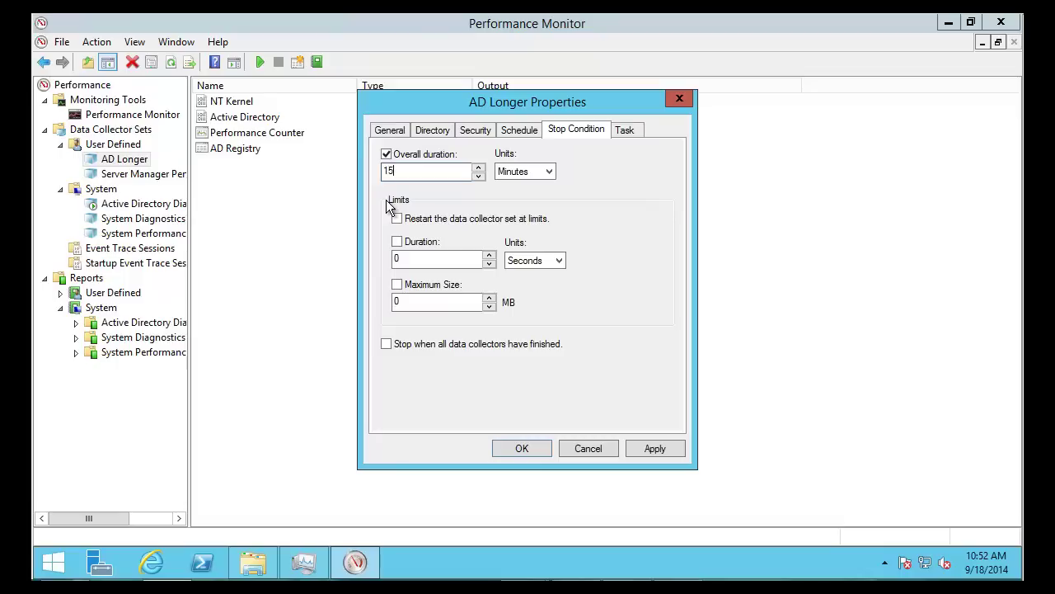
left_click(520, 449)
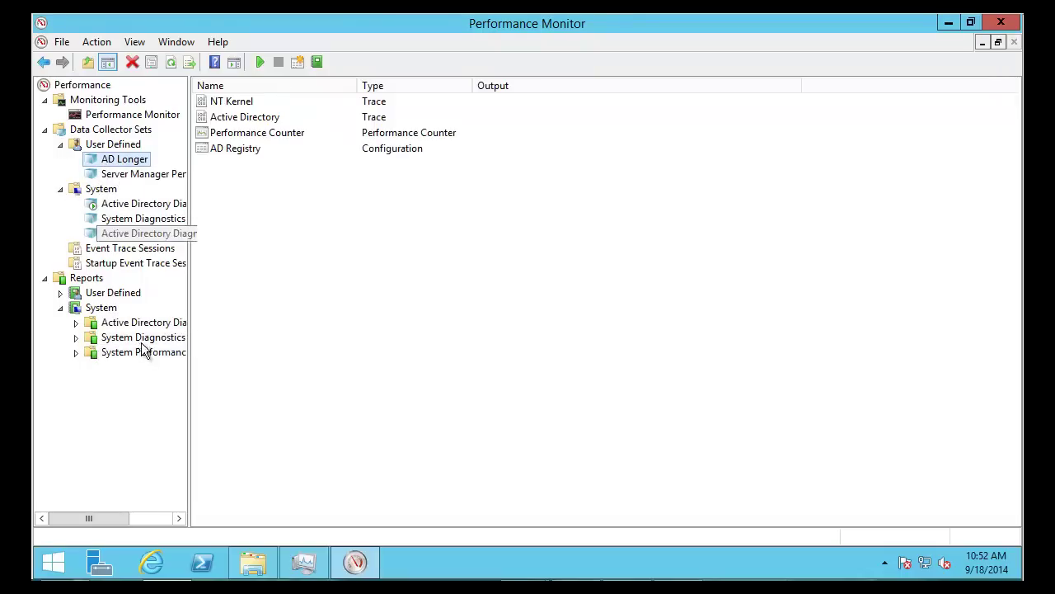
Review AD Longer's NT Kernel, AD trace, Performance Counter and AD Registry collectors, then display the diagnostics report
left_click(78, 323)
left_click(123, 337)
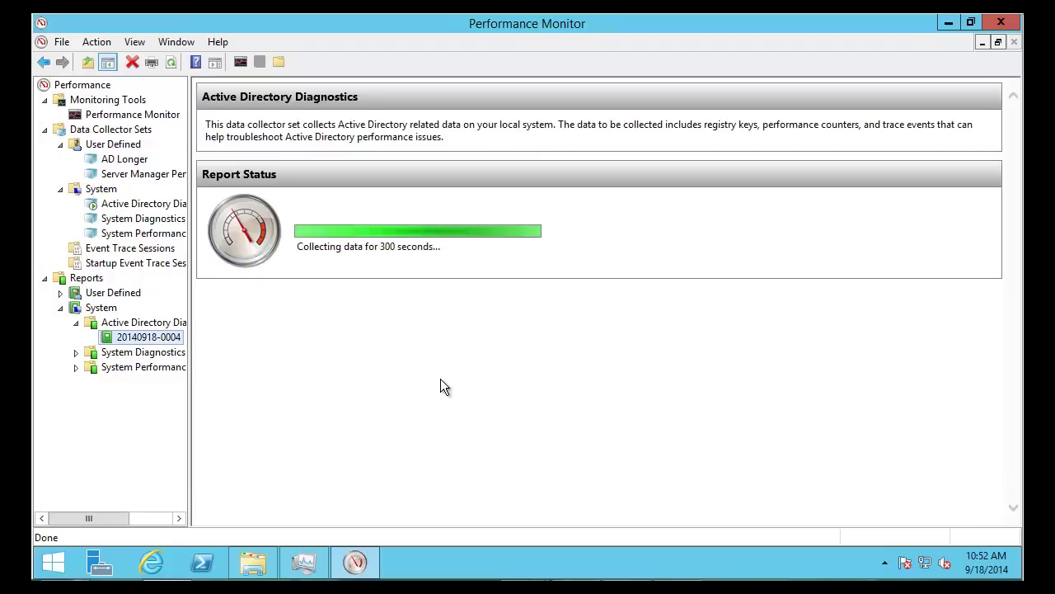
left_click(132, 160)
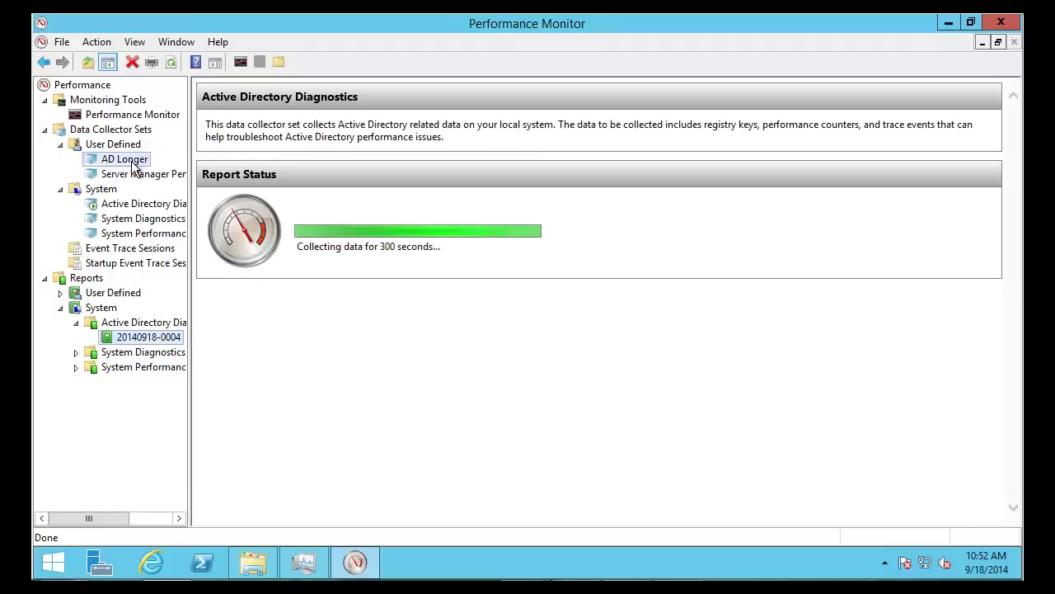
left_click(232, 106)
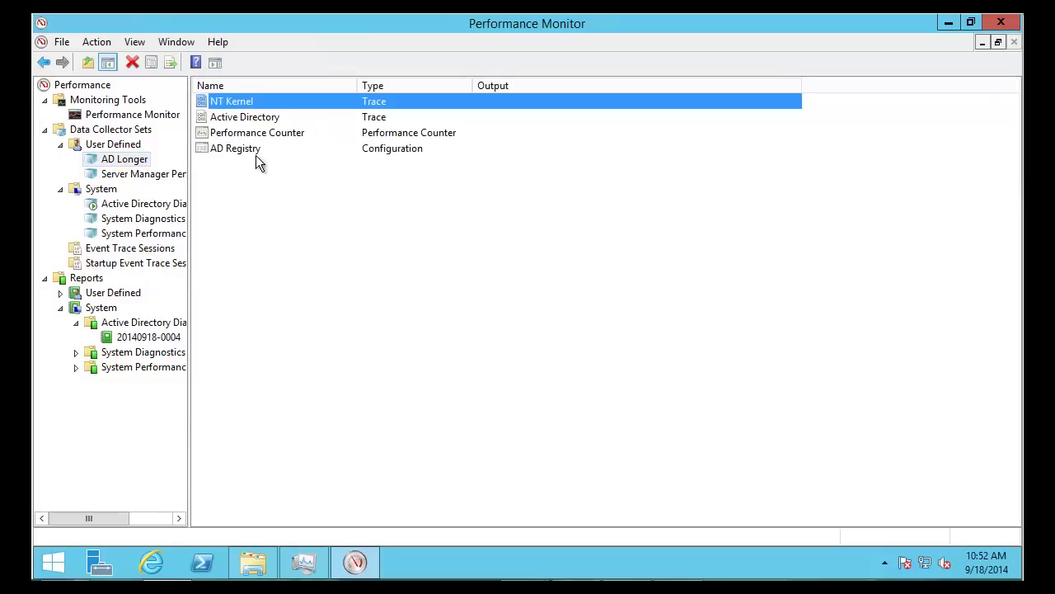
left_click(244, 120)
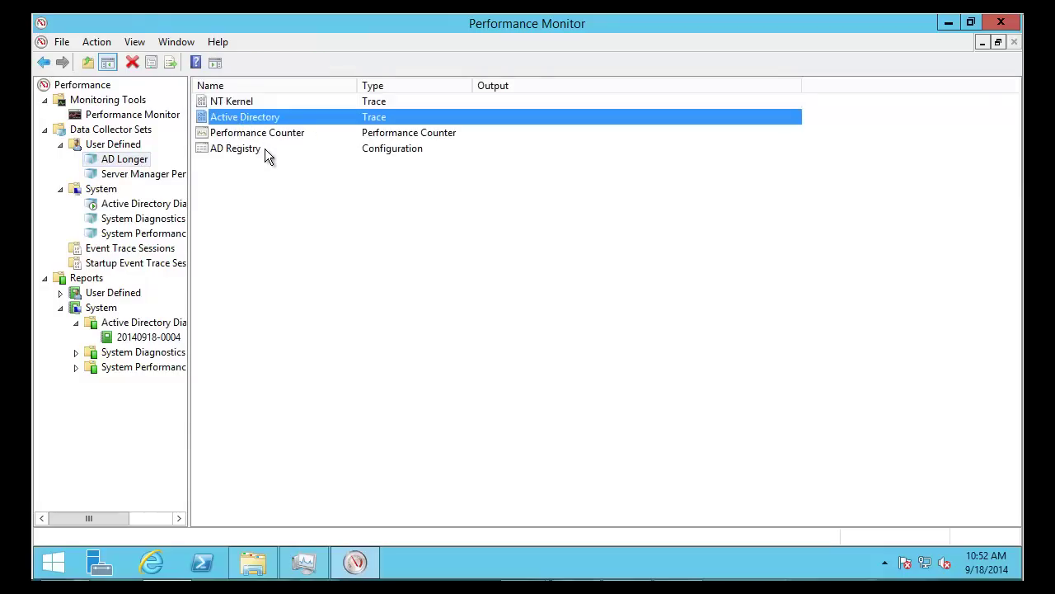
left_click(259, 135)
left_click(241, 150)
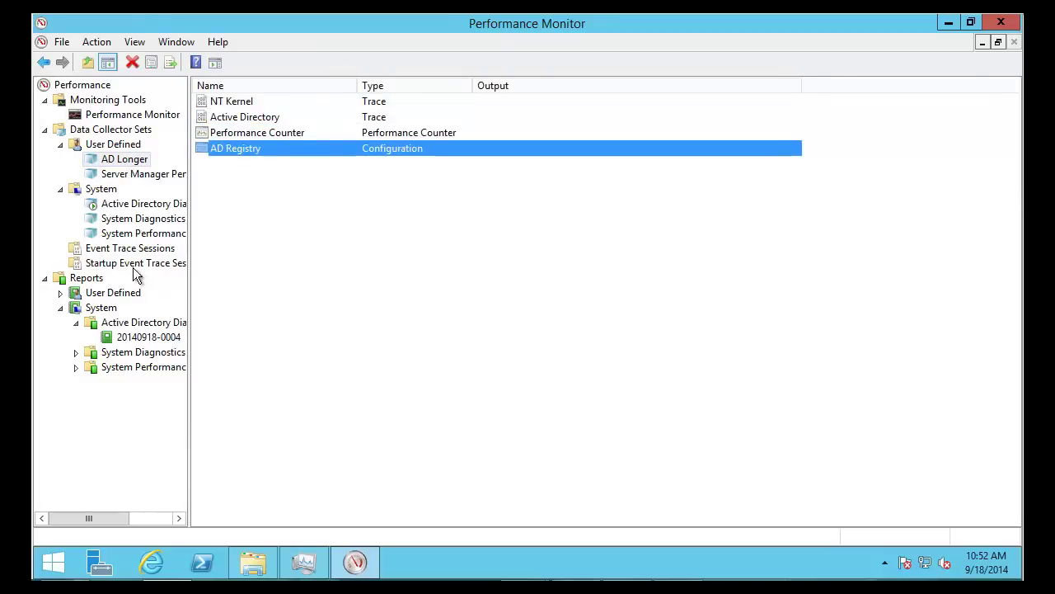
left_click(135, 206)
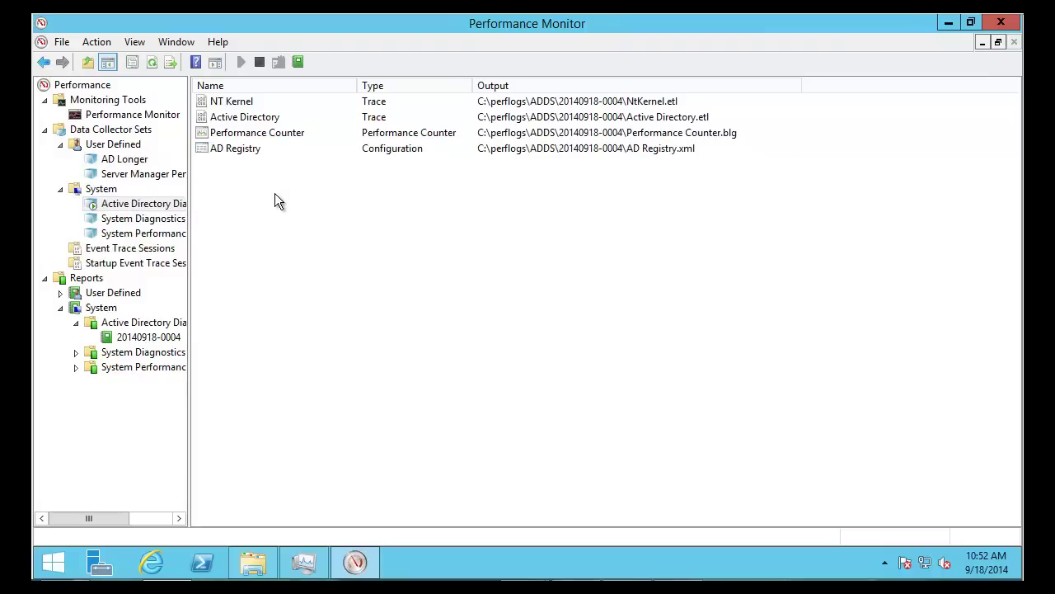
left_click(135, 339)
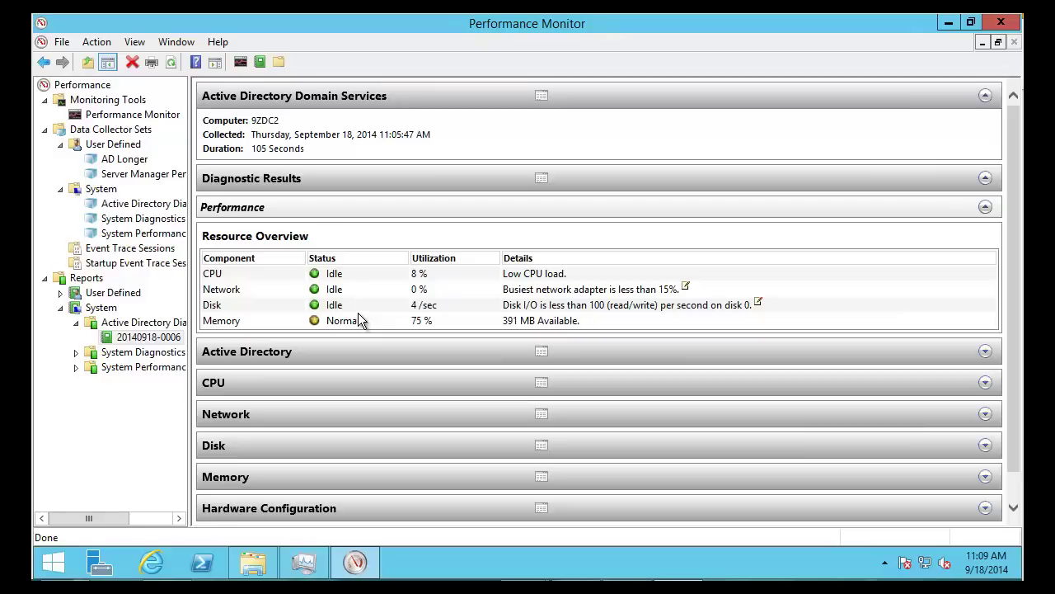
Expand the report's Active Directory and LDAP sections and scroll to the LDAP request tables
left_click(985, 353)
scroll(706, 324, "down", 1)
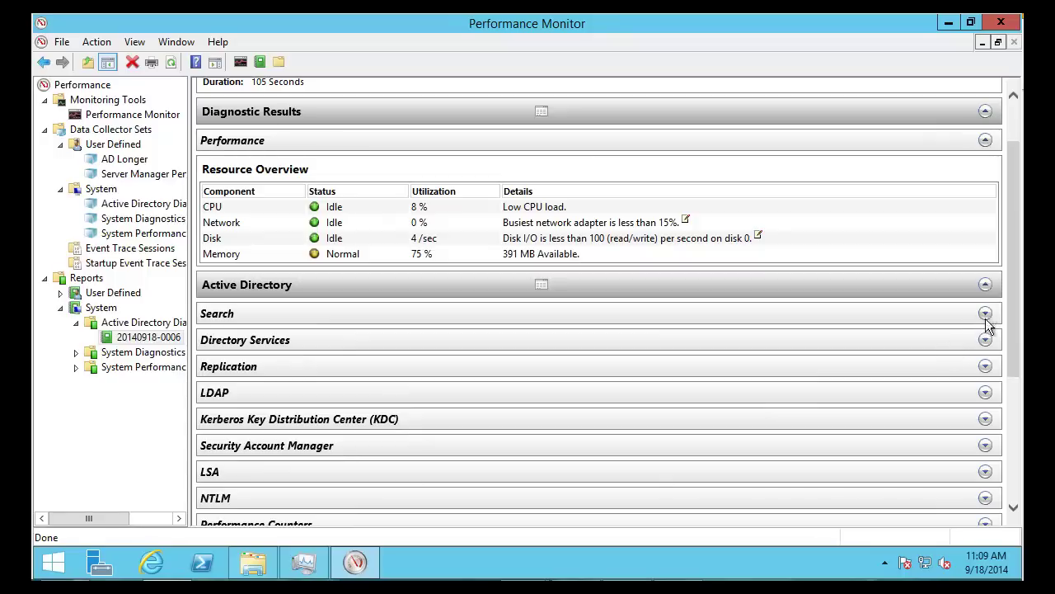
left_click(989, 395)
scroll(831, 391, "down", 3)
scroll(831, 383, "down", 8)
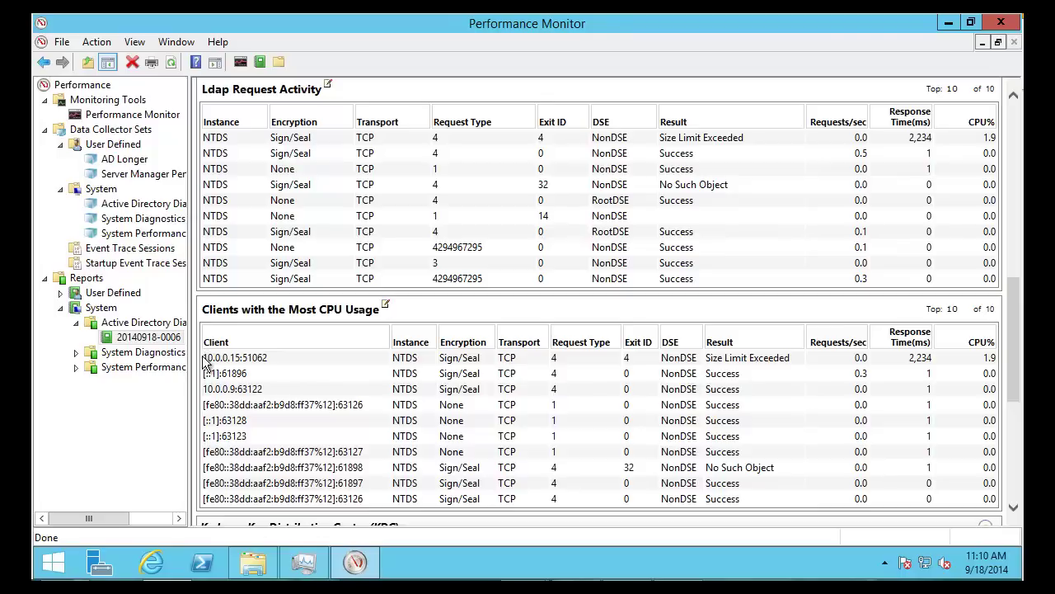
Highlight top client 10.0.0.15:51062, its Size Limit Exceeded result and 2,234 ms response time
double_click(269, 360)
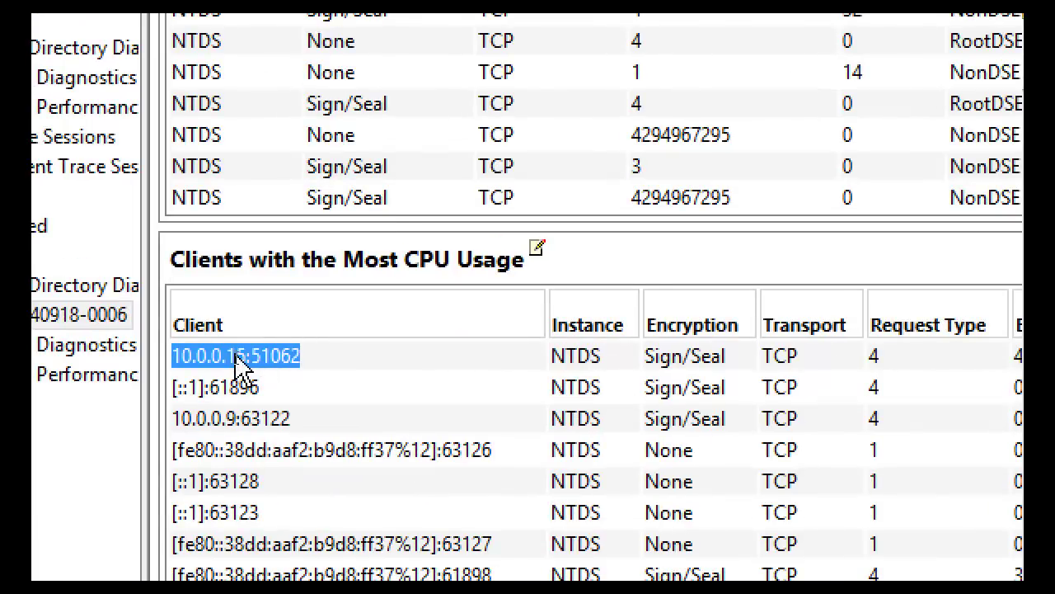
left_click(240, 354)
left_click_drag(246, 355, 172, 356)
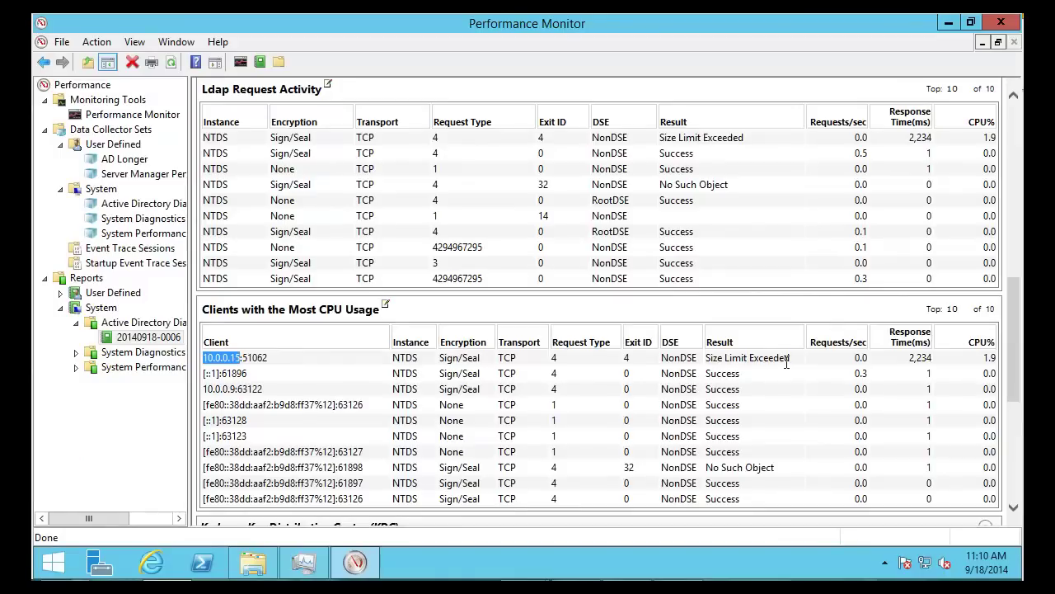
left_click_drag(786, 361, 707, 359)
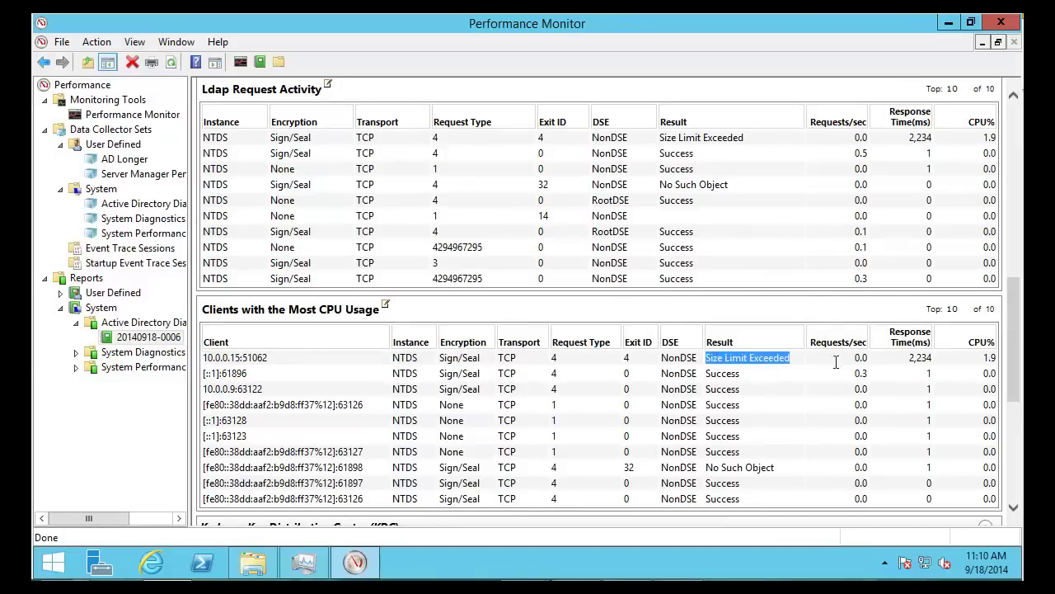
left_click_drag(935, 359, 910, 361)
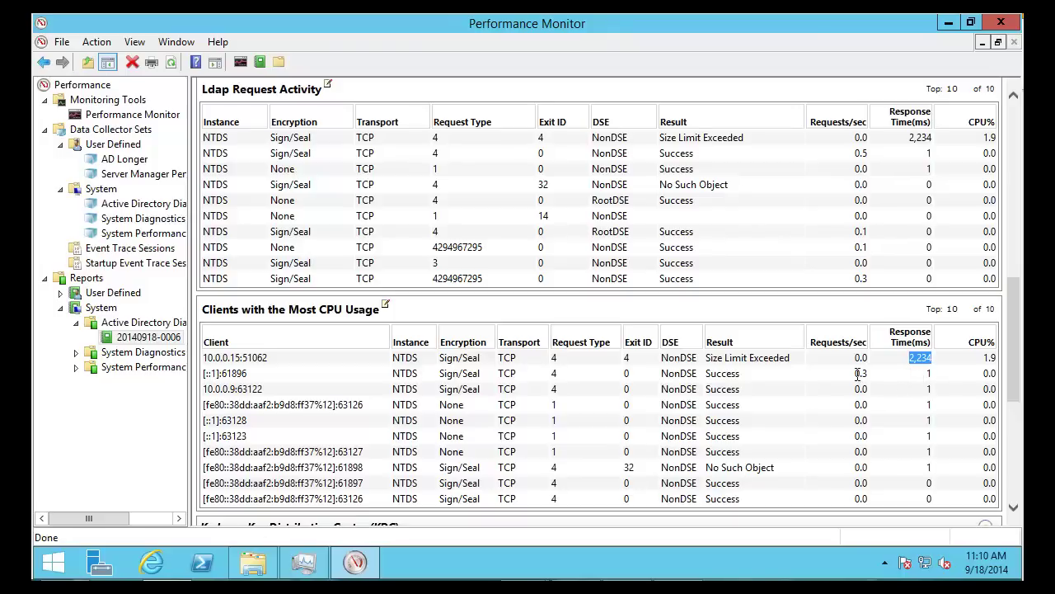
scroll(786, 358, "up", 10)
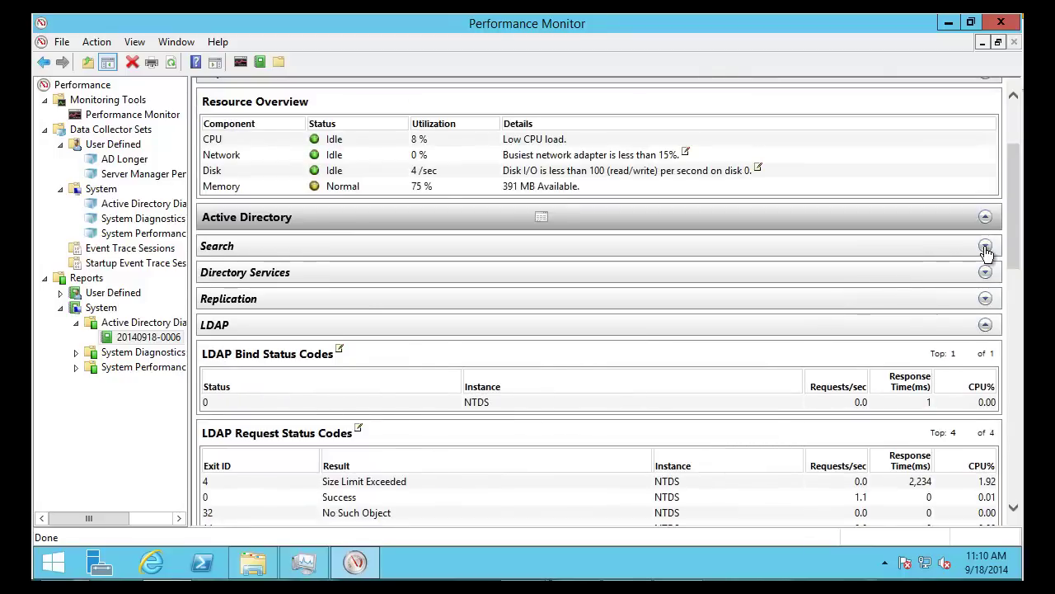
Expand the Search section and point out 9,826 entries visited, the (TRUE) filter and DNS zone filter
left_click(986, 248)
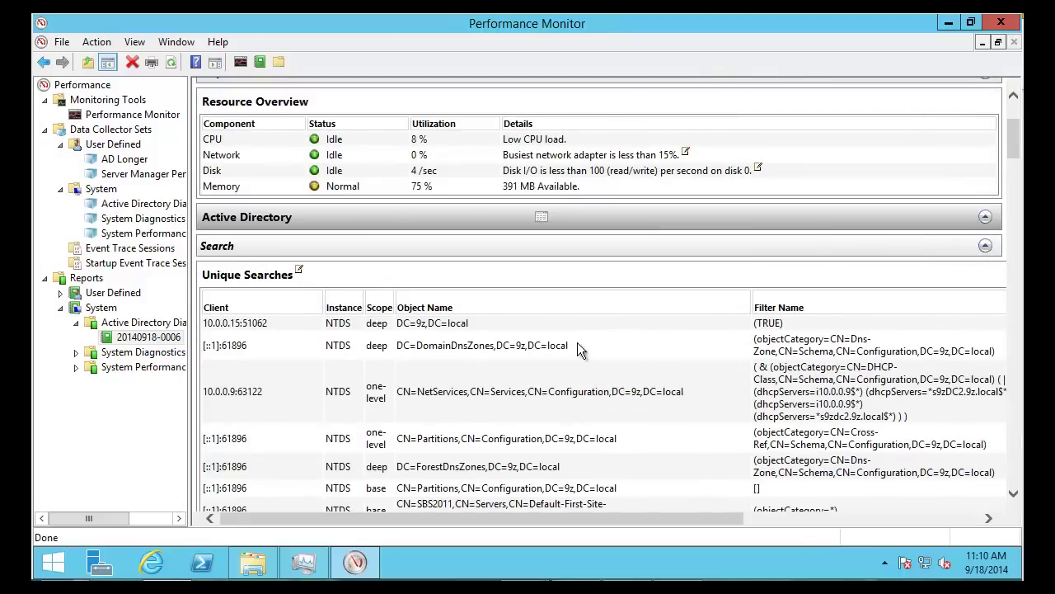
scroll(577, 344, "down", 2)
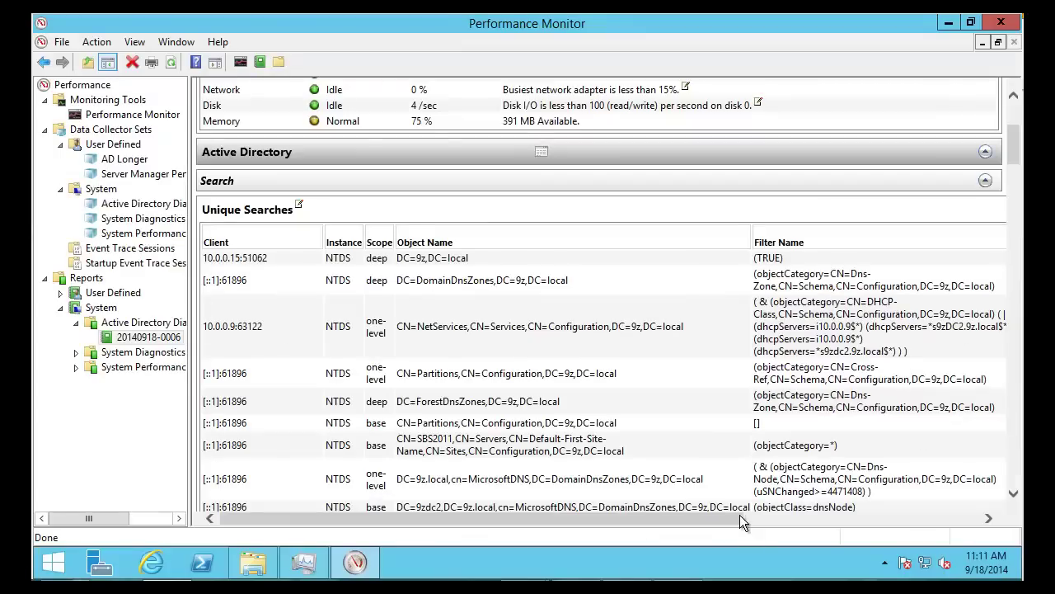
left_click_drag(740, 515, 1023, 527)
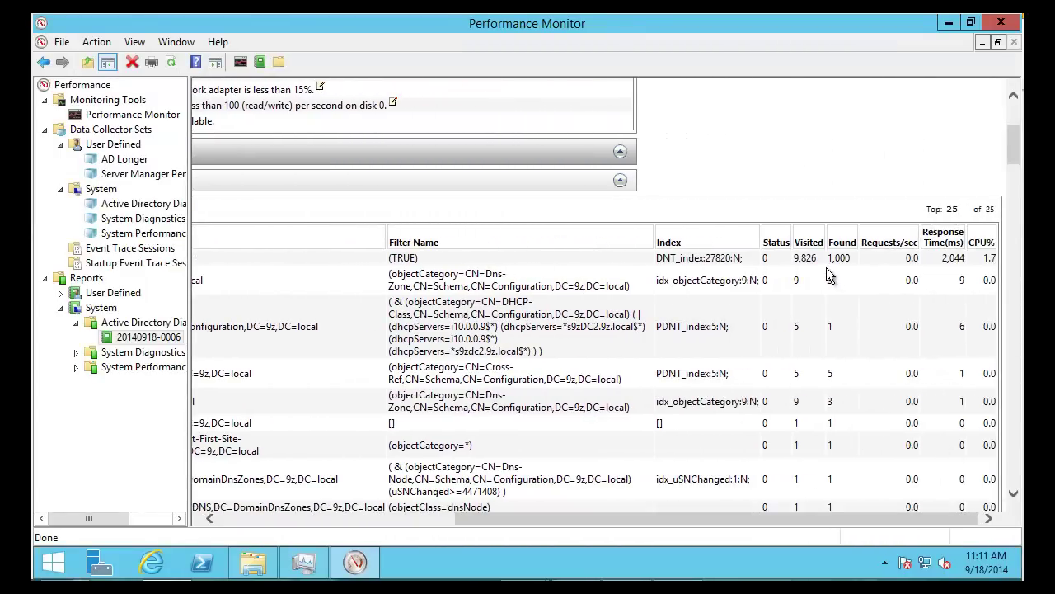
left_click_drag(817, 261, 836, 257)
left_click_drag(492, 521, 352, 525)
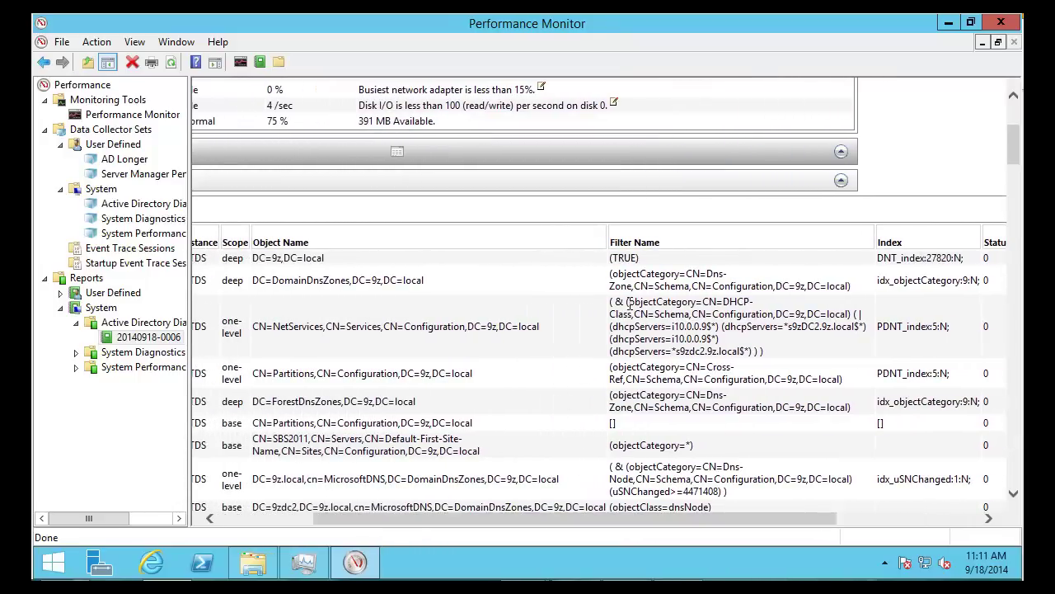
left_click_drag(642, 258, 622, 264)
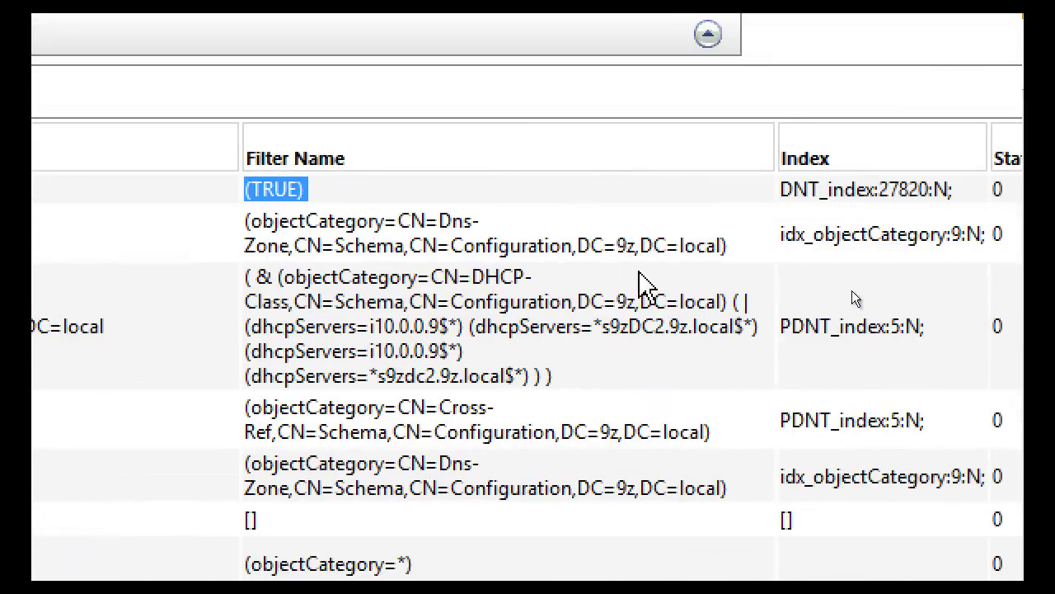
left_click_drag(742, 254, 252, 233)
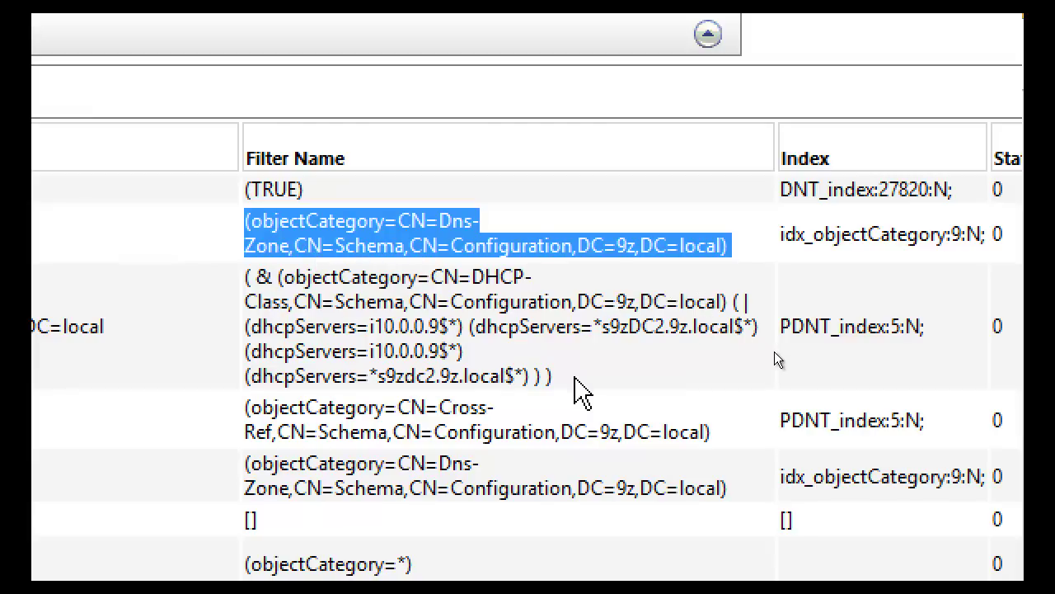
Walk through the DHCP-Class filter: the & operator, objectCategory clause and OR group of dhcpServers conditions
left_click_drag(548, 380, 245, 292)
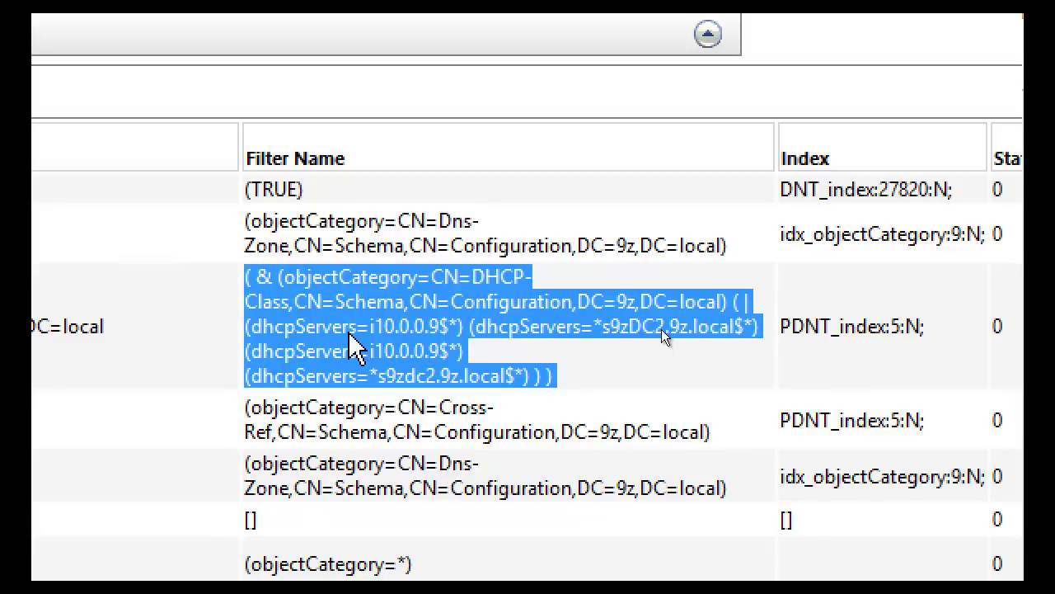
left_click(265, 279)
double_click(258, 277)
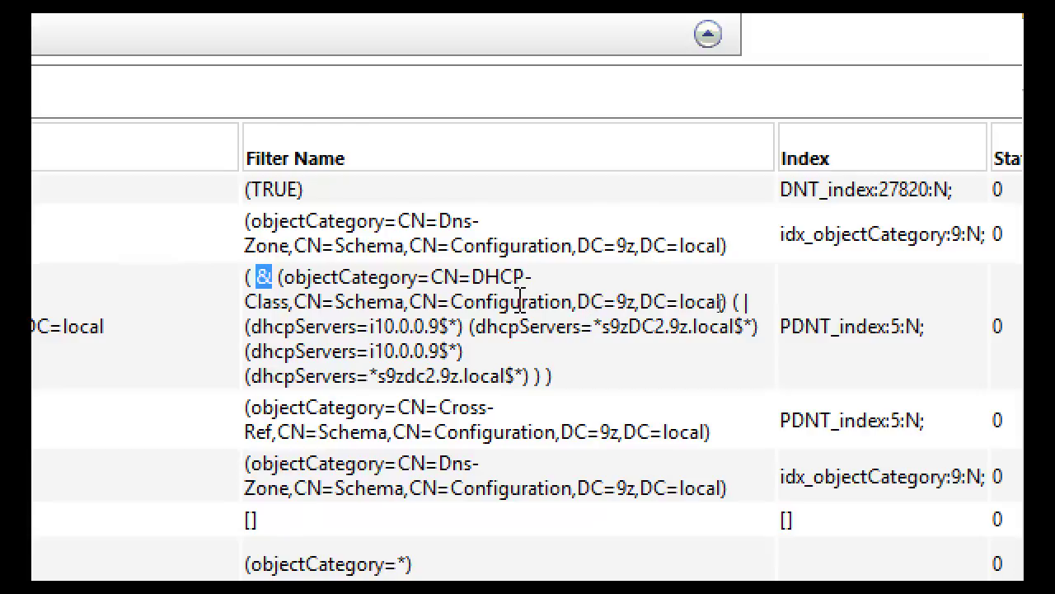
left_click_drag(283, 277, 701, 307)
left_click(740, 304)
left_click_drag(745, 303, 535, 376)
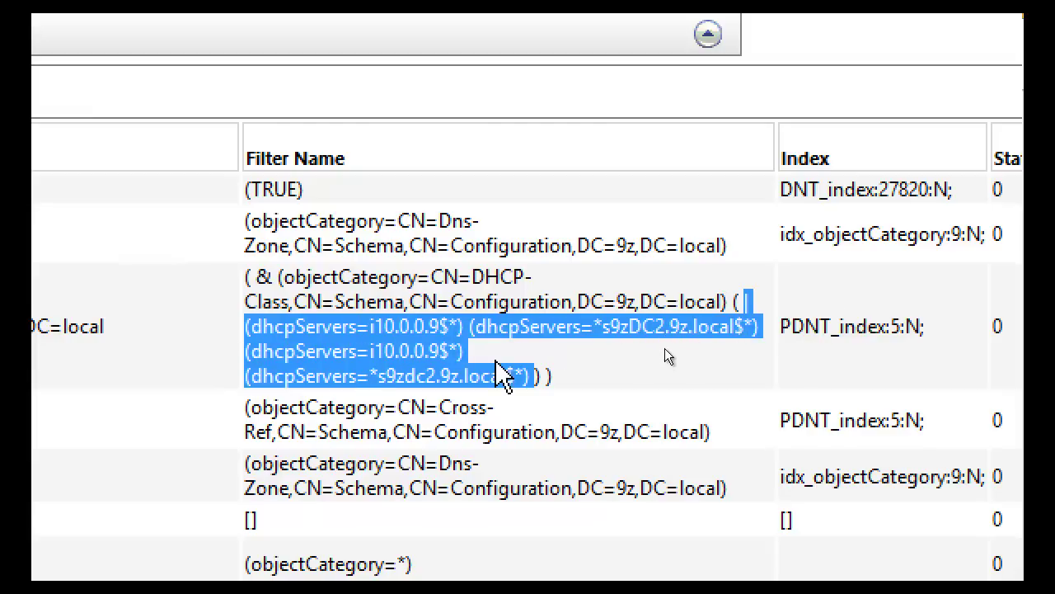
left_click(780, 353)
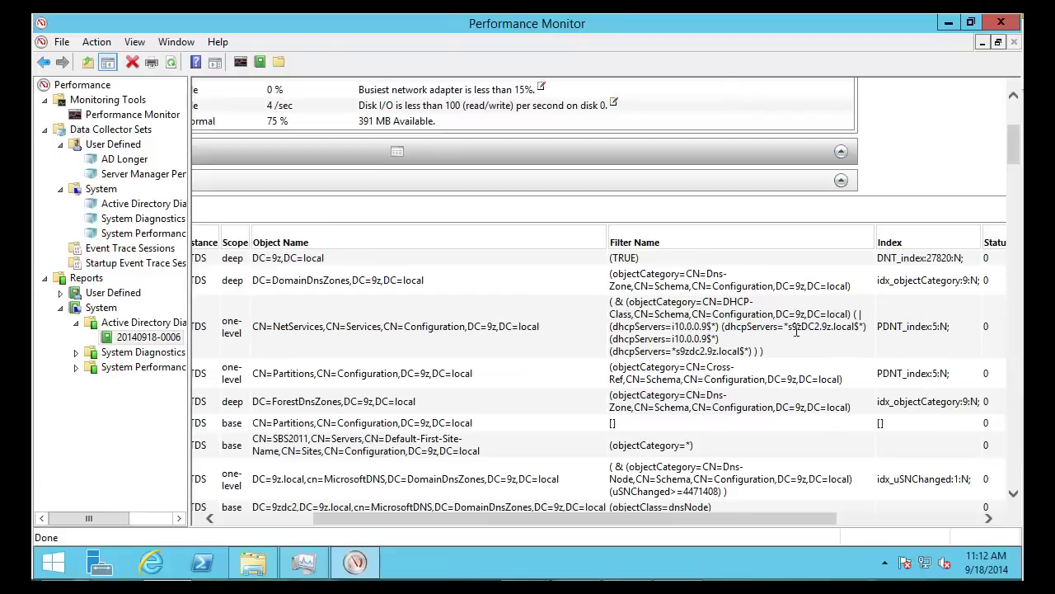
left_click_drag(766, 351, 610, 302)
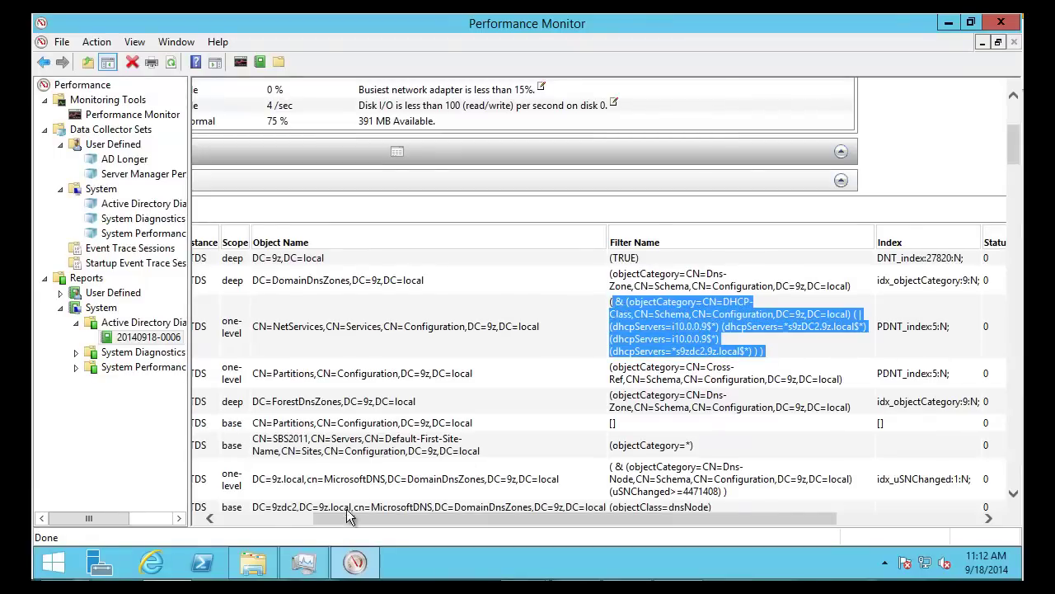
Check the DHCP search's figures: 5 entries visited, 1 found, 0.0 CPU% and 6 ms response
left_click(294, 519)
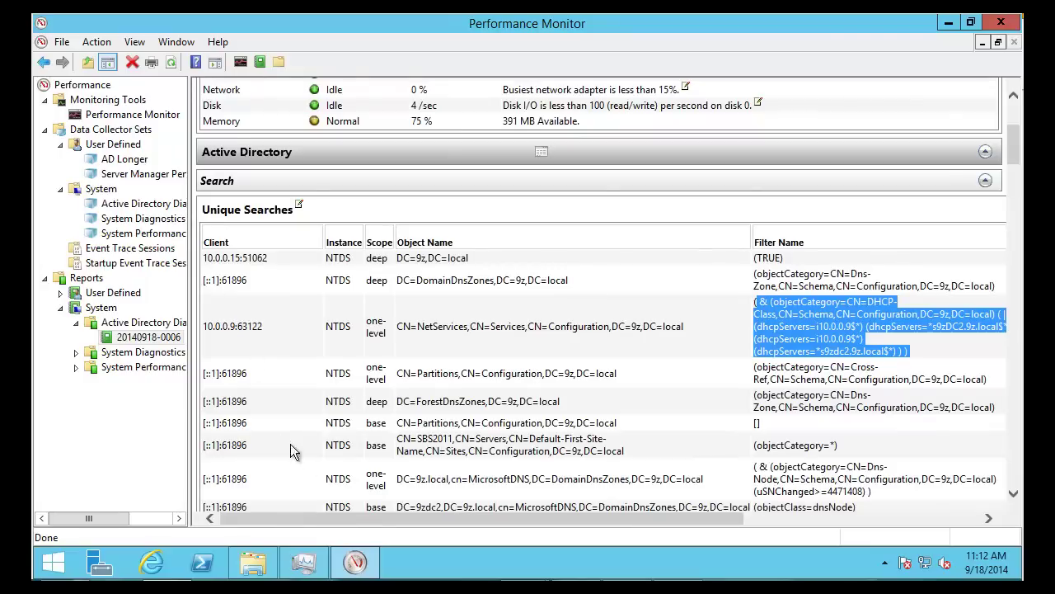
left_click_drag(460, 523, 817, 507)
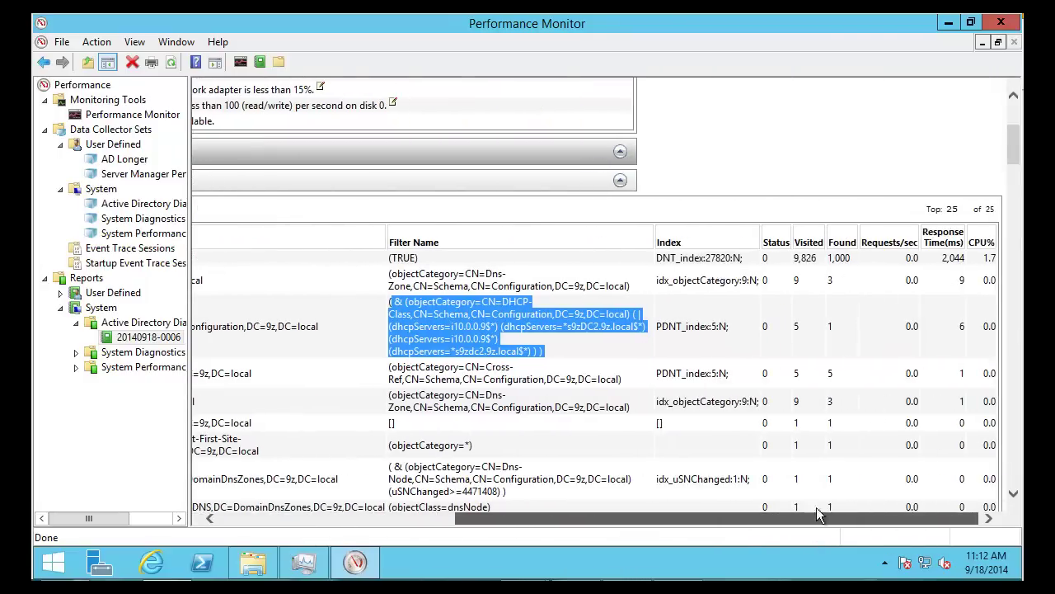
double_click(796, 332)
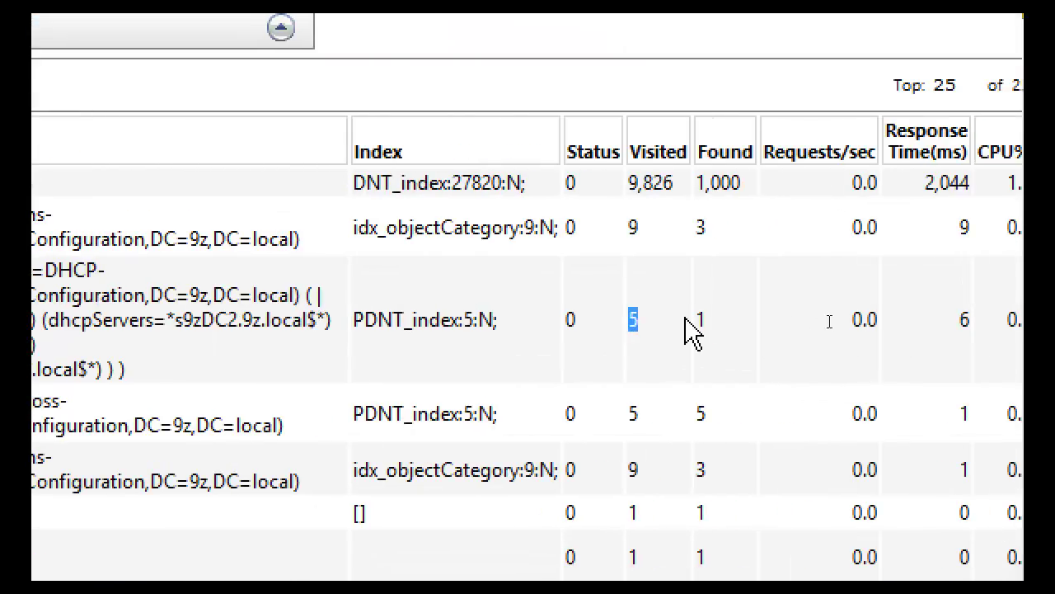
double_click(699, 322)
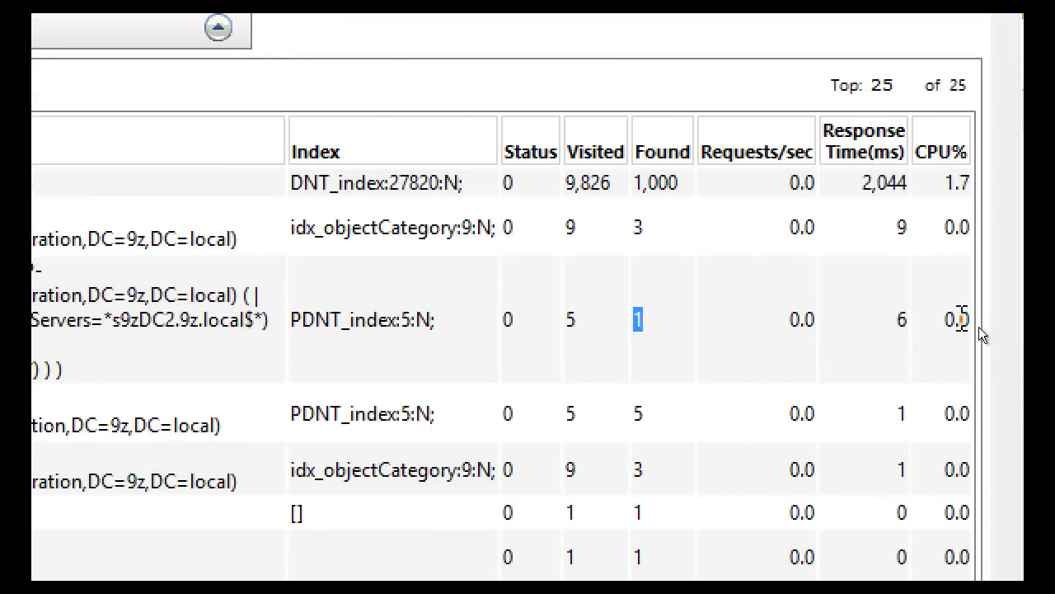
double_click(957, 320)
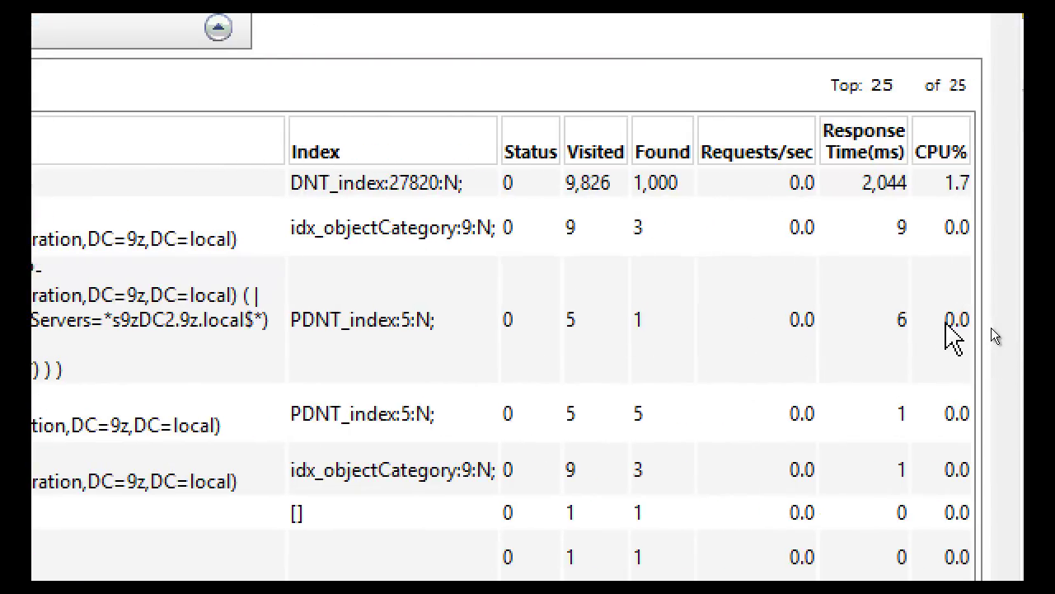
double_click(901, 323)
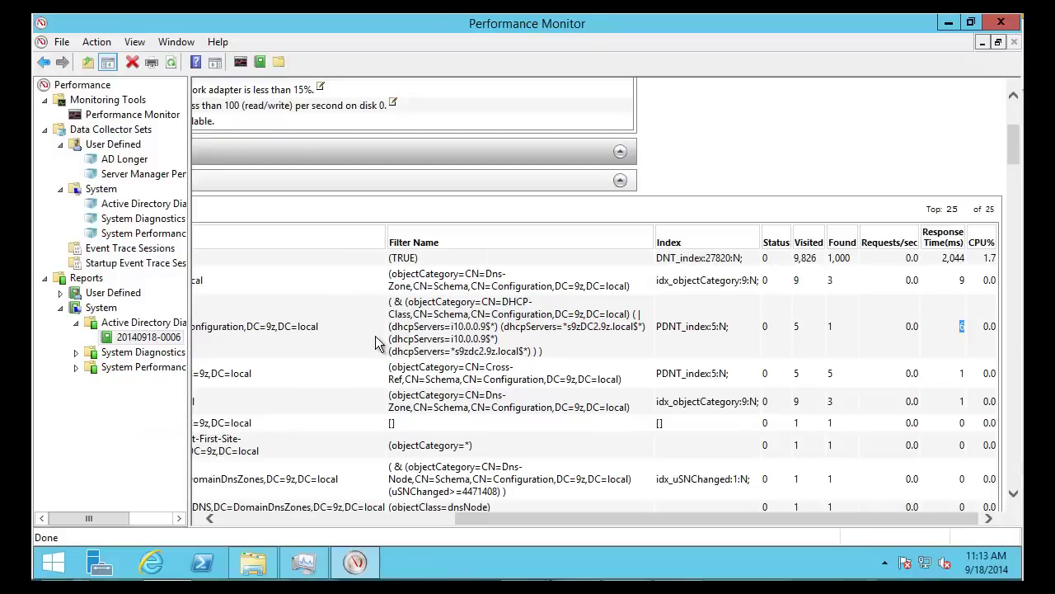
left_click(360, 518)
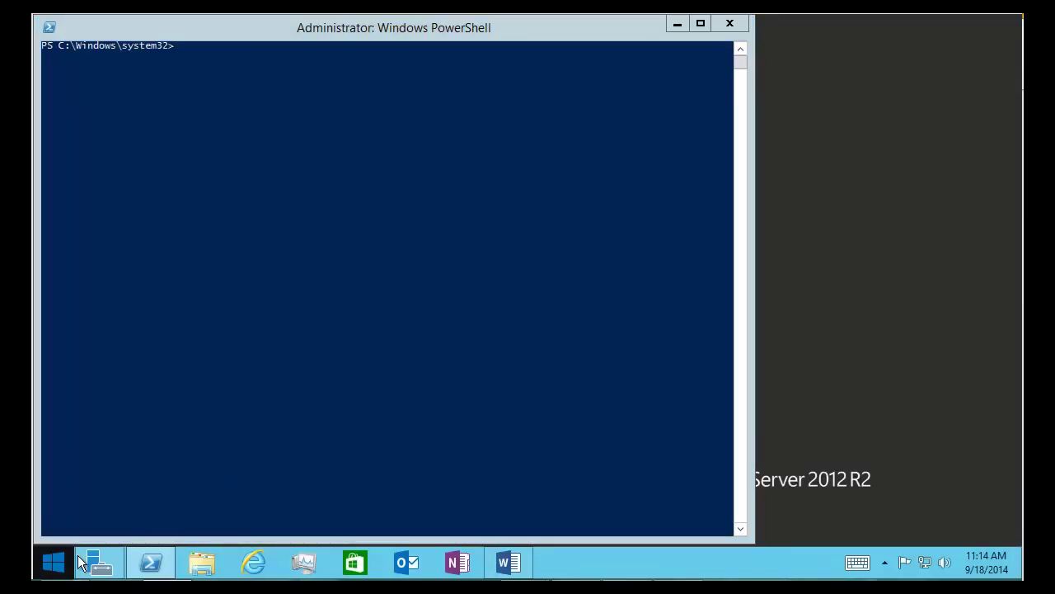
Run ldp maximized and open its Connect dialog showing server 9zdc2
right_click(53, 567)
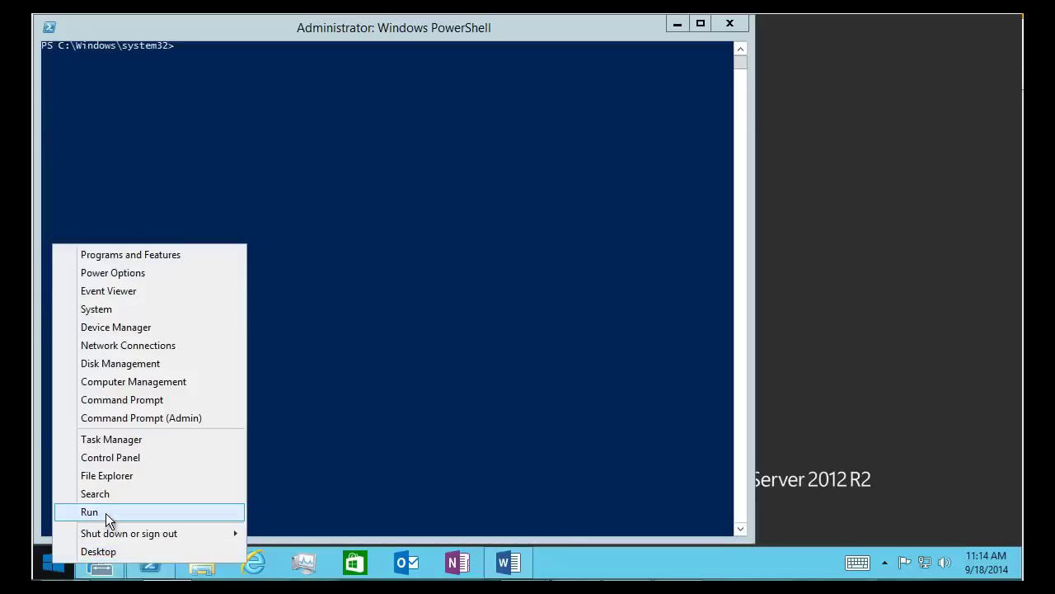
left_click(106, 513)
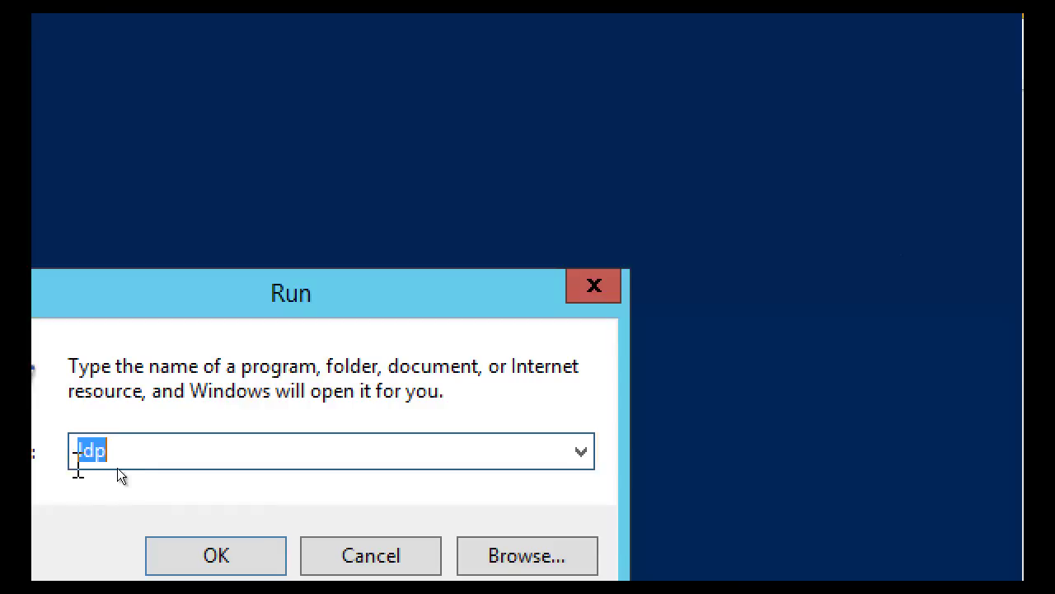
left_click(239, 535)
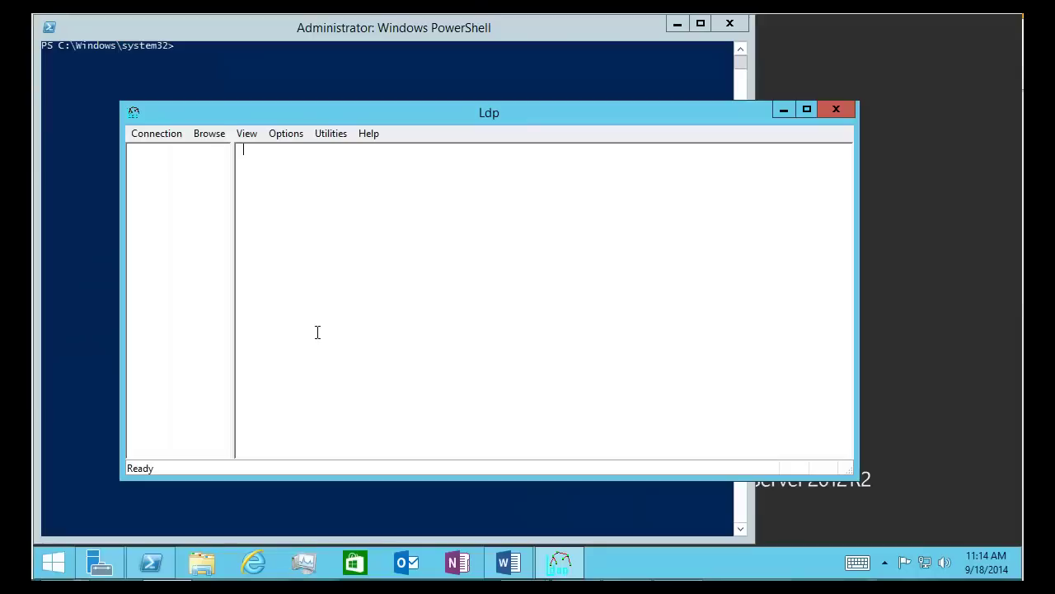
double_click(436, 114)
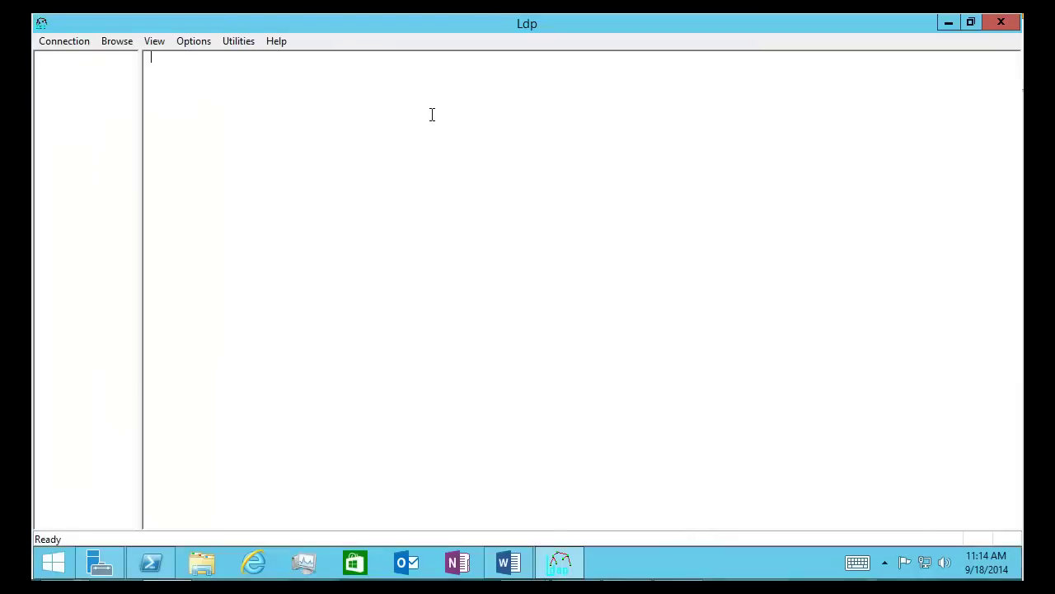
left_click(65, 42)
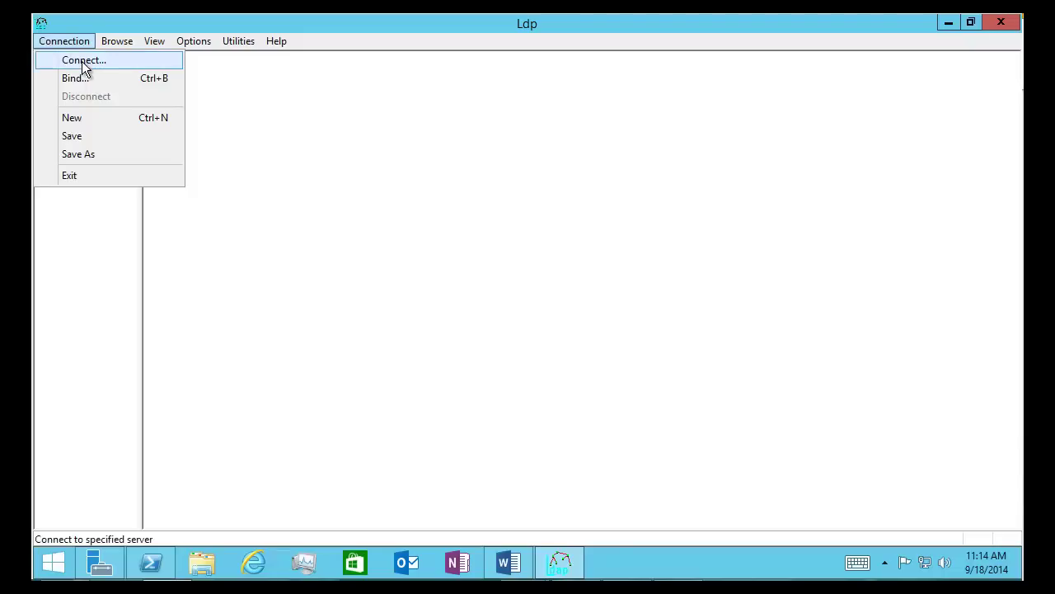
left_click(84, 61)
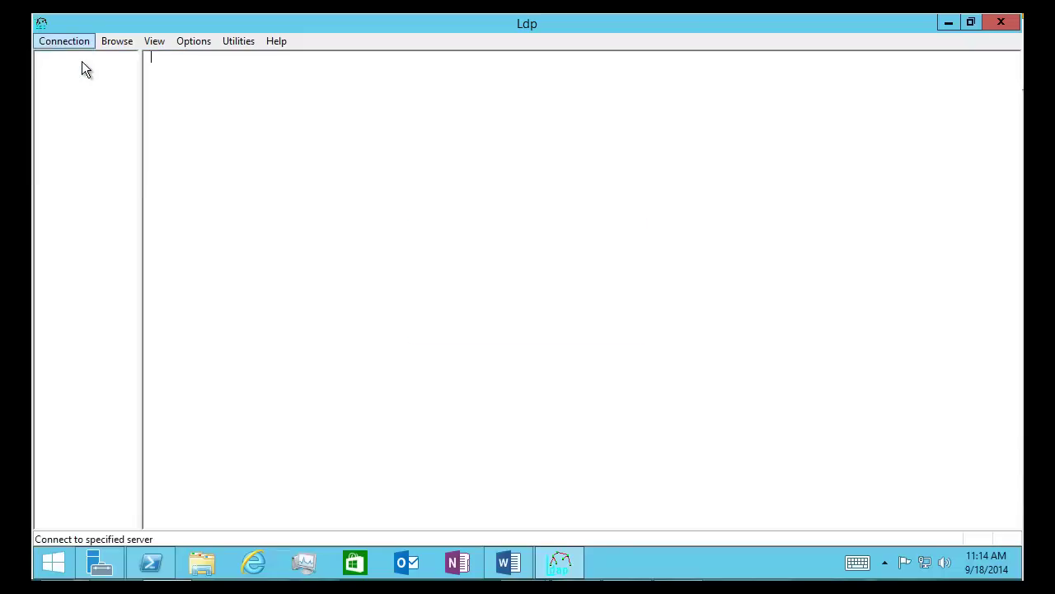
left_click_drag(488, 260, 422, 262)
Connect Ldp to server 9zdc2 on port 389
left_click(503, 261)
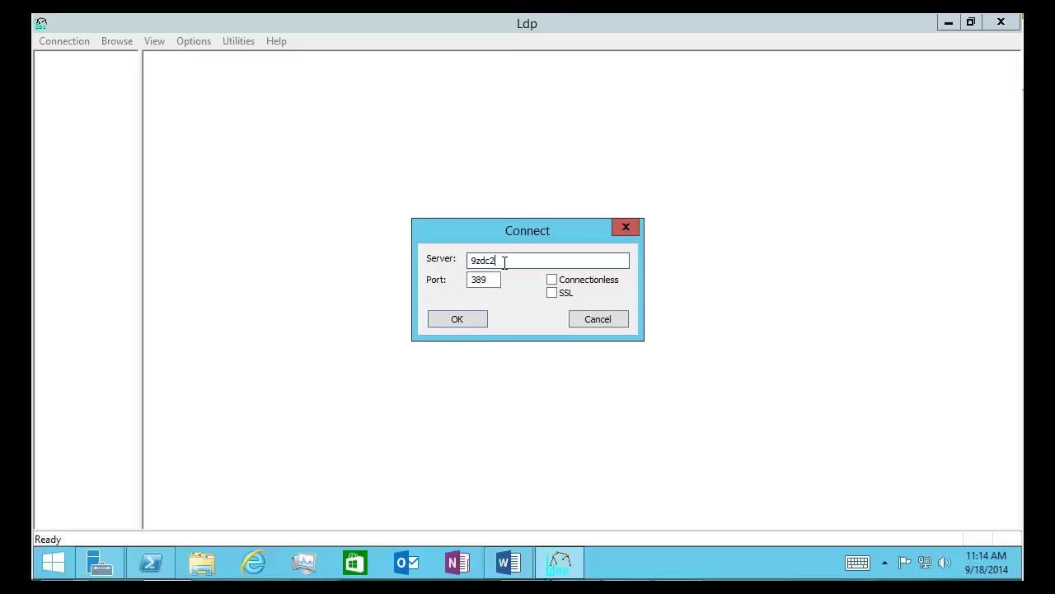
key("ctrl+a")
left_click(523, 264)
left_click(498, 282)
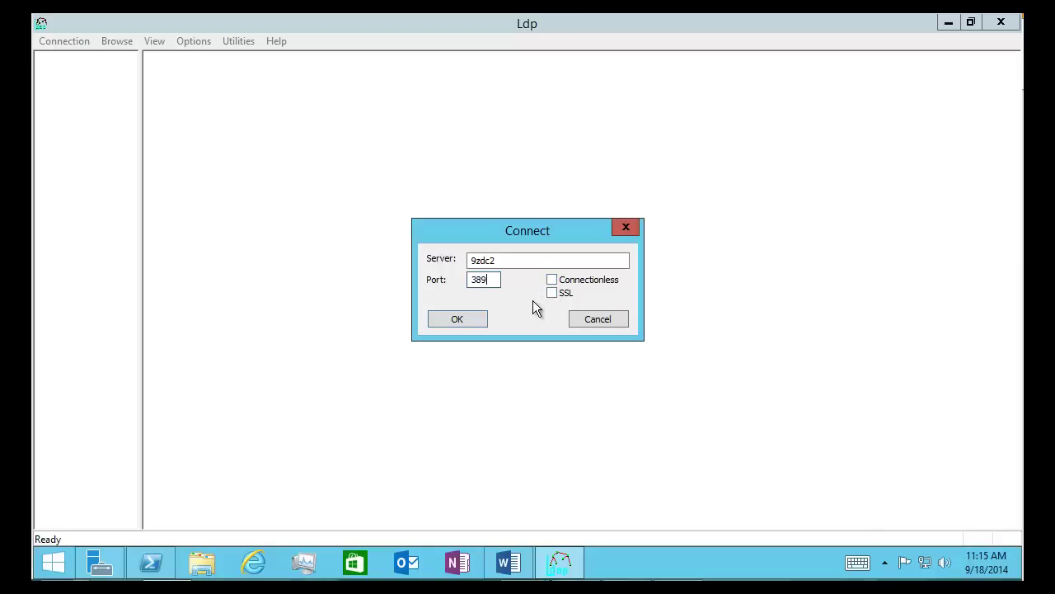
left_click(458, 320)
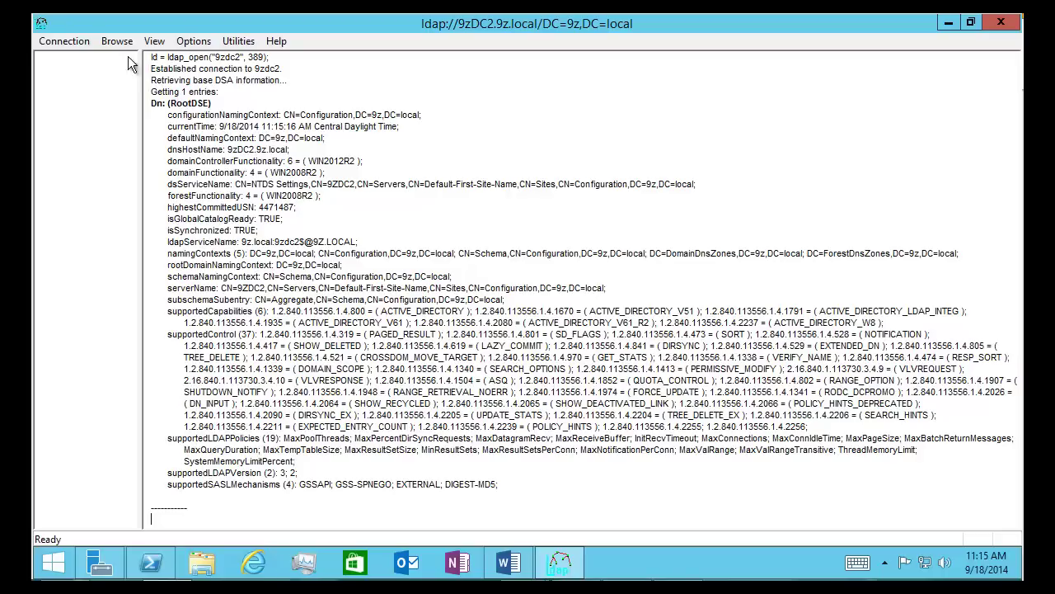
Bind as the currently logged-on user and check the bind output
left_click(65, 43)
left_click(92, 78)
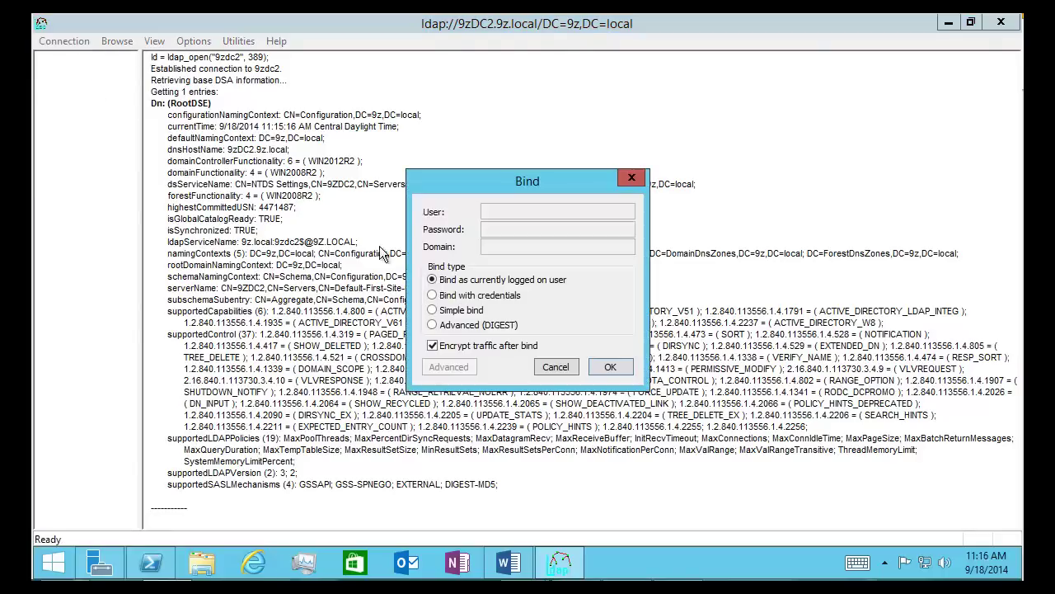
left_click(608, 368)
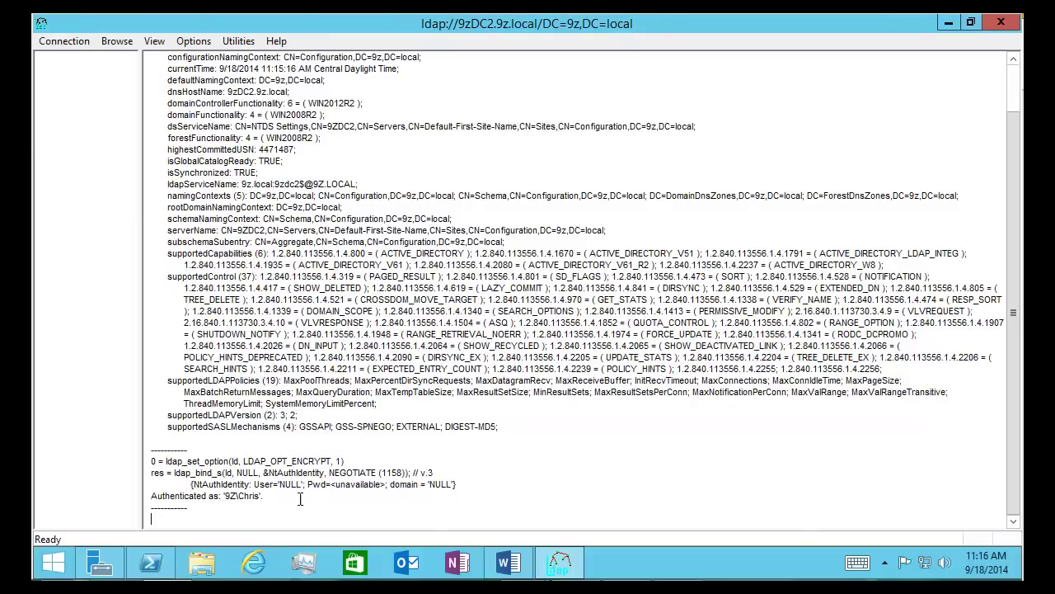
left_click_drag(284, 499, 149, 462)
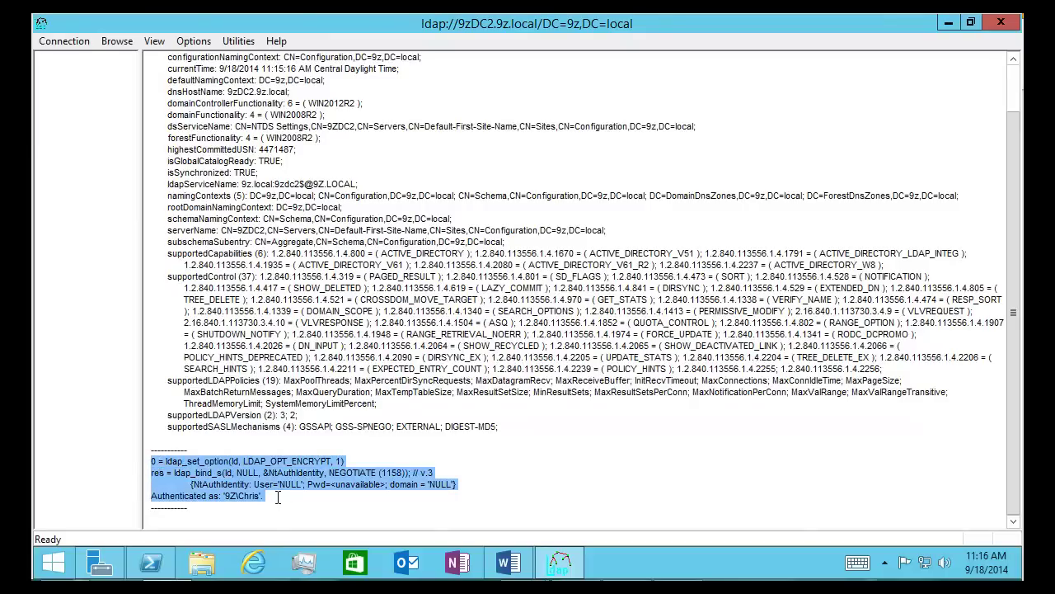
left_click(278, 497)
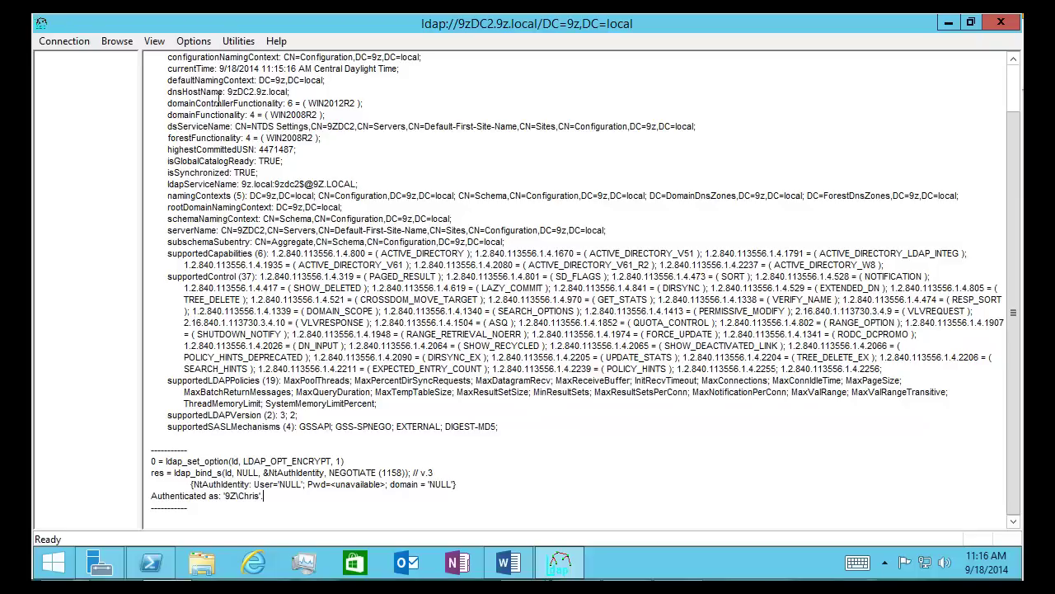
Start a new Ldp search with one-level scope under base DN DC=9z,DC=local
right_click(226, 105)
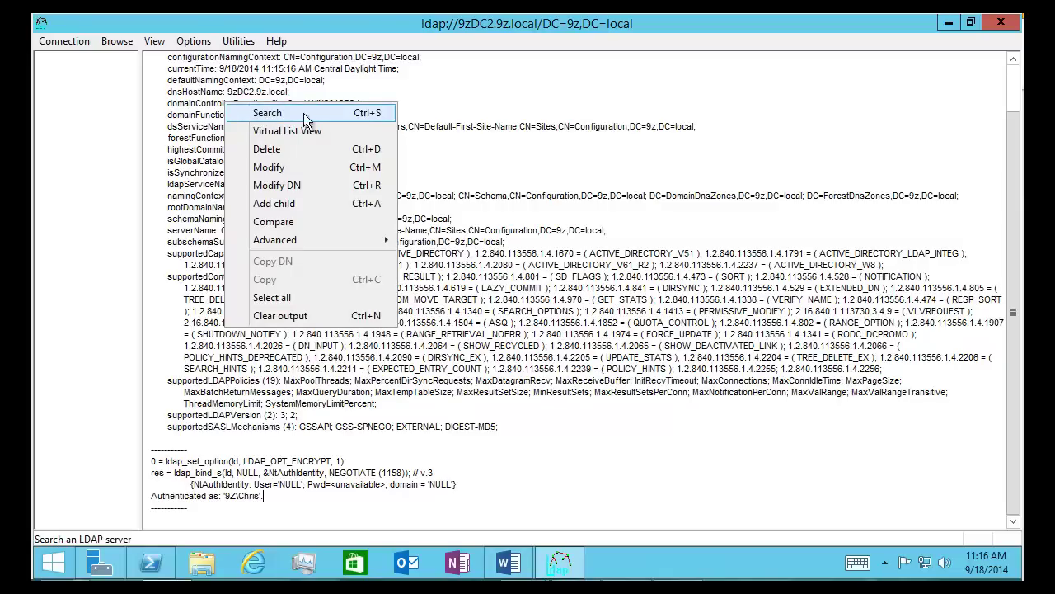
left_click(262, 91)
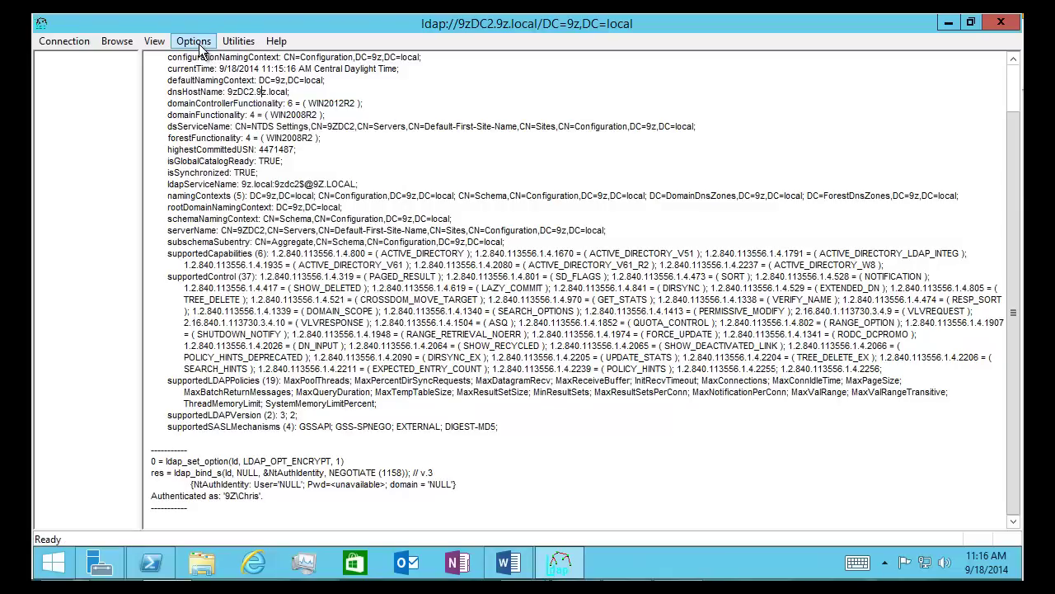
right_click(211, 103)
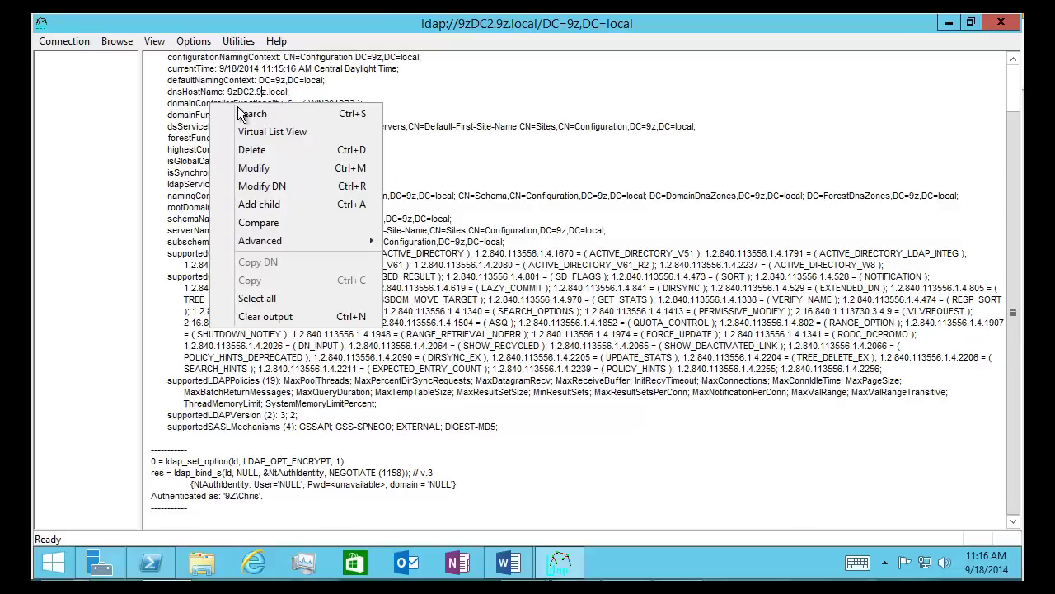
left_click(247, 115)
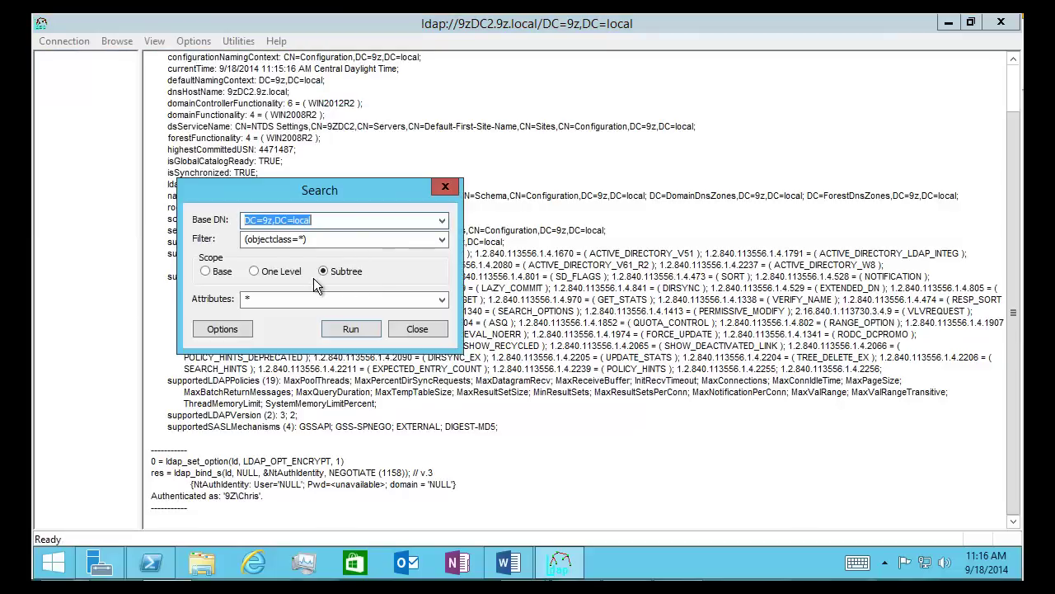
left_click(300, 270)
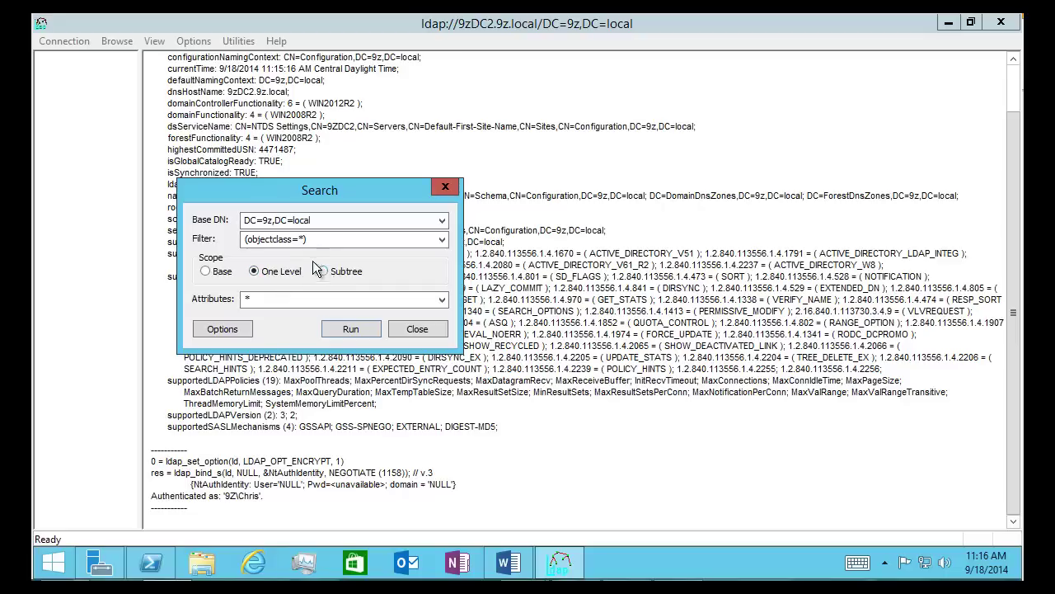
left_click(361, 223)
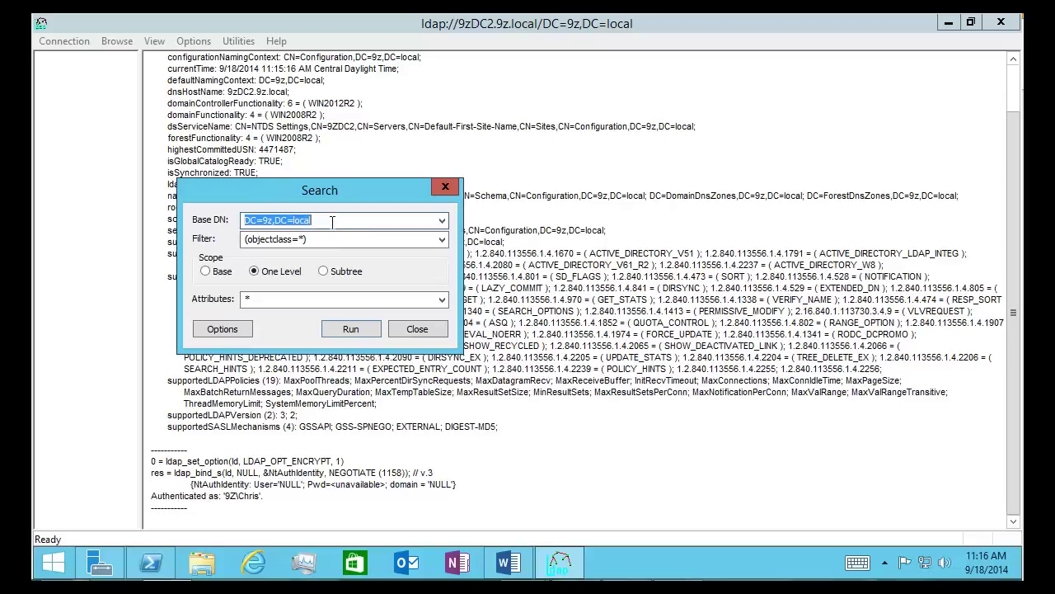
left_click(334, 223)
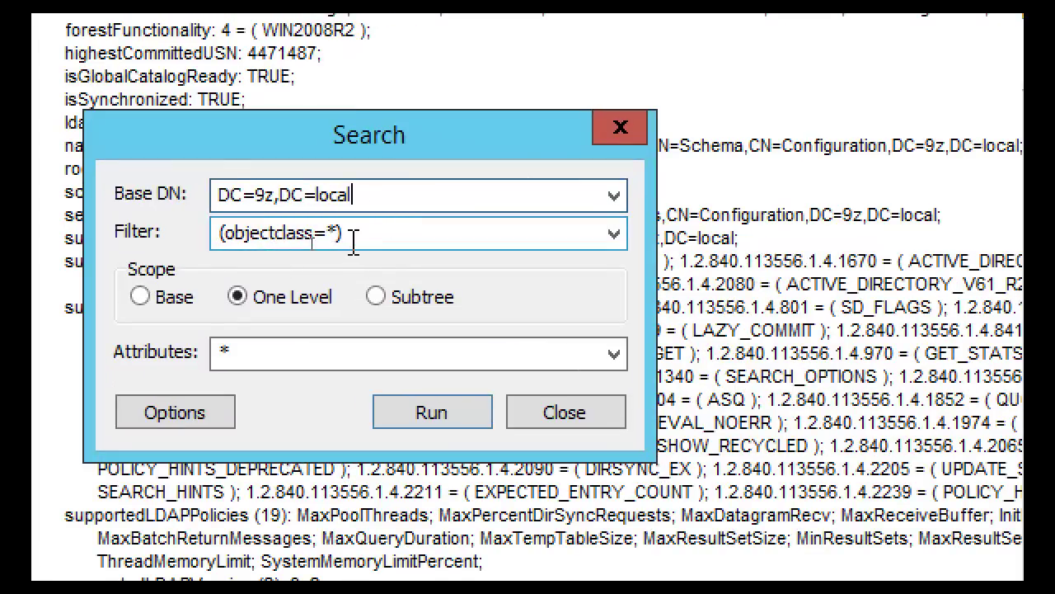
key("Tab")
Search with filter (&(objectclass="user")(samaccountname=<user's first name>)) returning name,cn attributes
key("BackSpace")
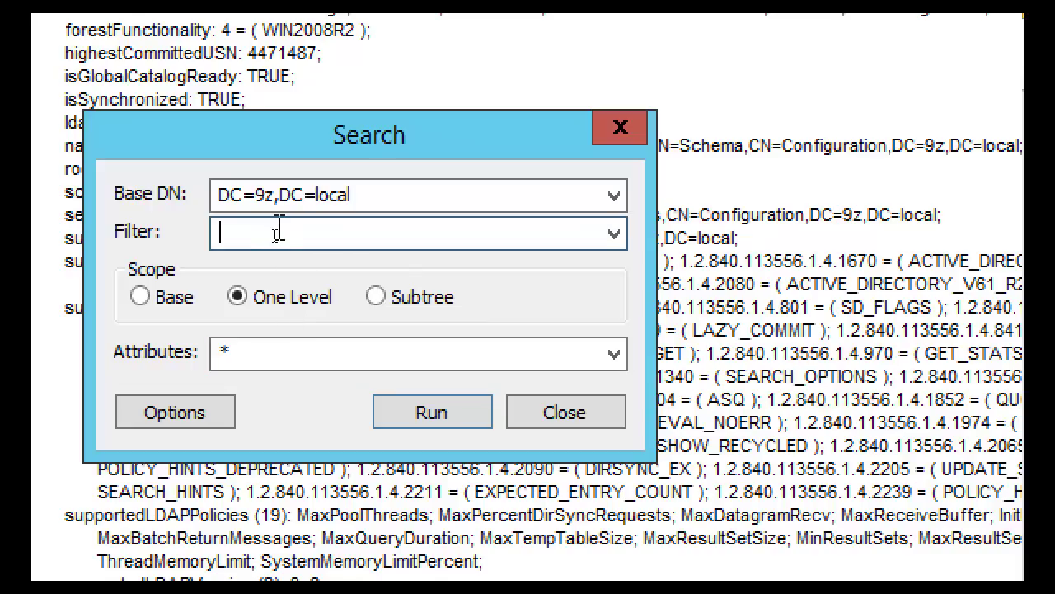
type("(&()()")
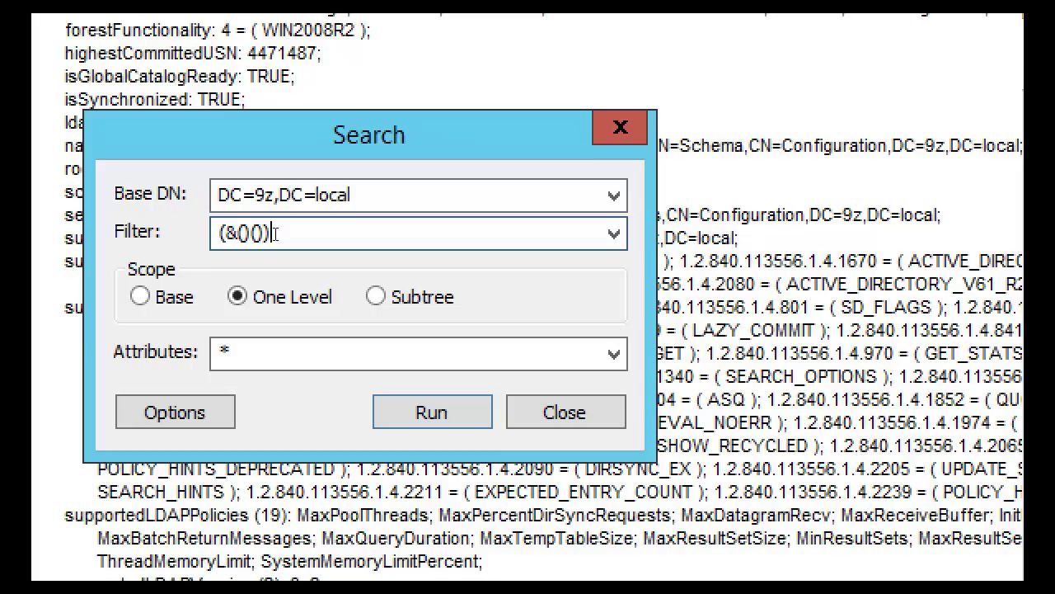
key("Left")
key("Left")
key("Left")
key("Left")
type("object")
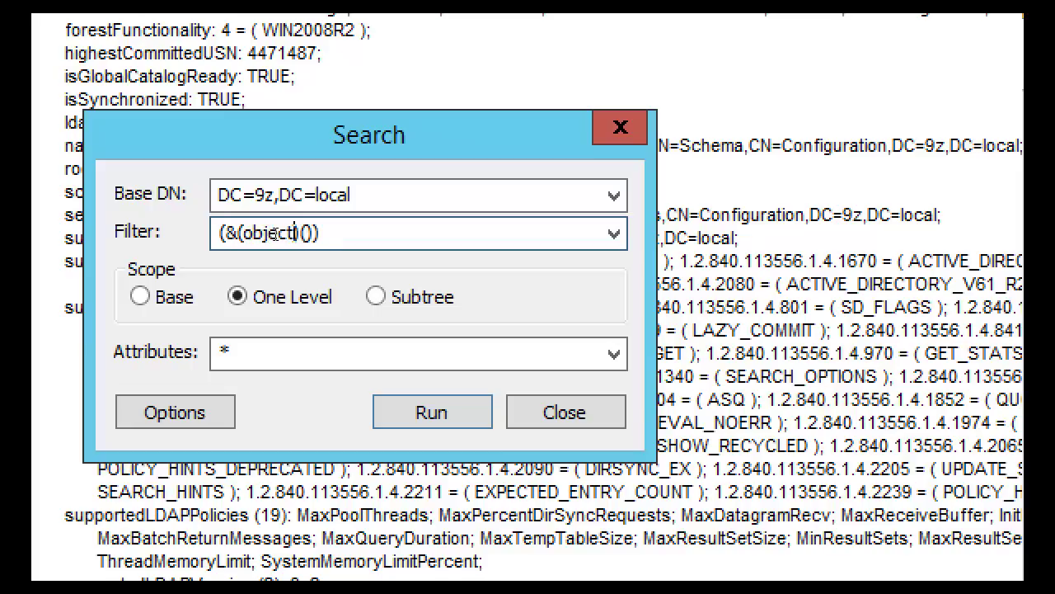
type("class-user")
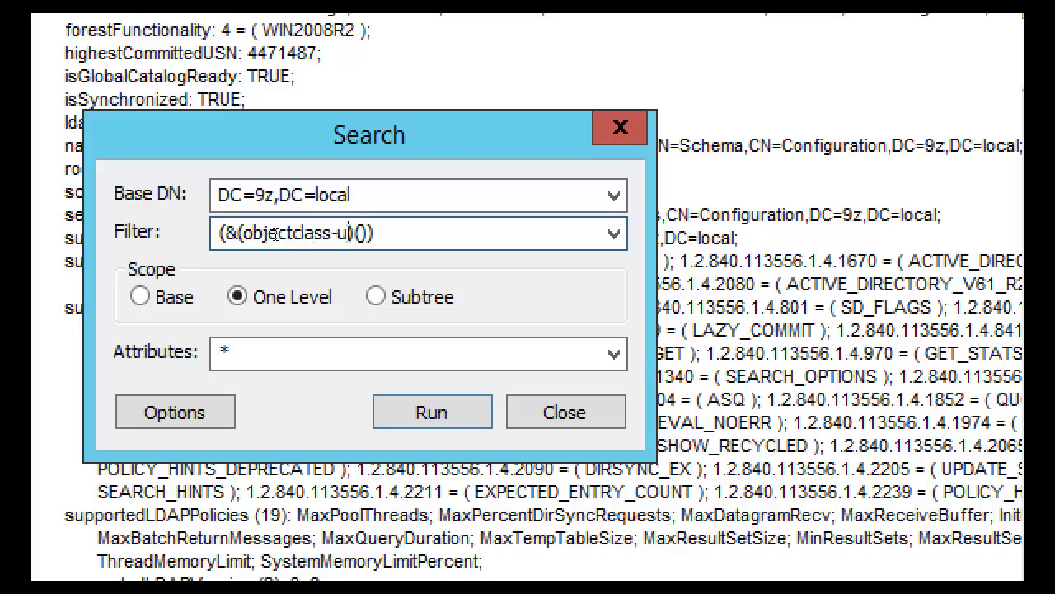
key("BackSpace")
key("BackSpace")
key("BackSpace")
key("BackSpace")
key("BackSpace")
type("=\"user\"")
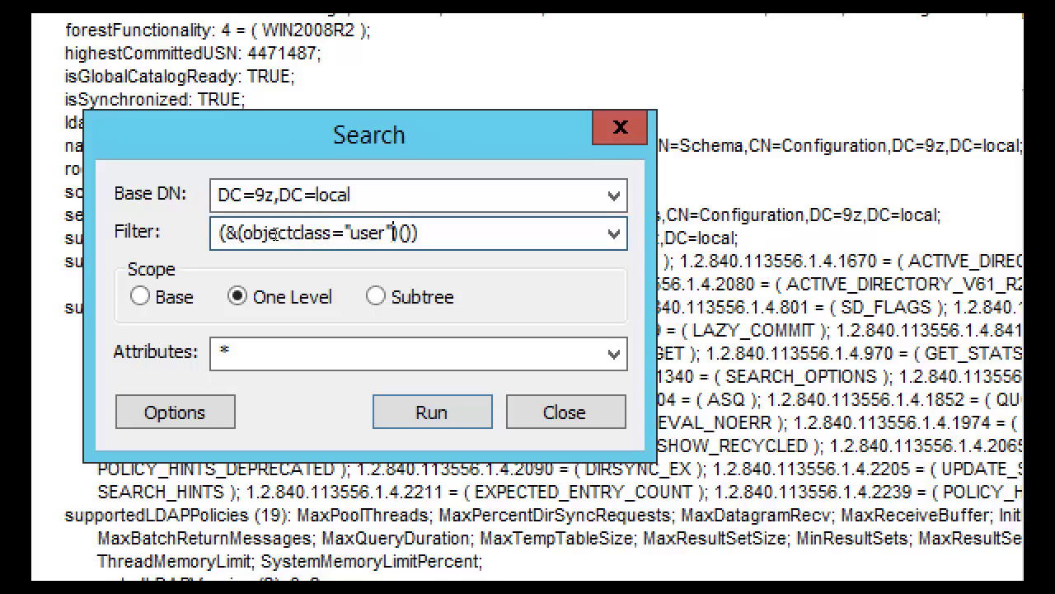
key("Right")
key("Right")
type("samaccountname")
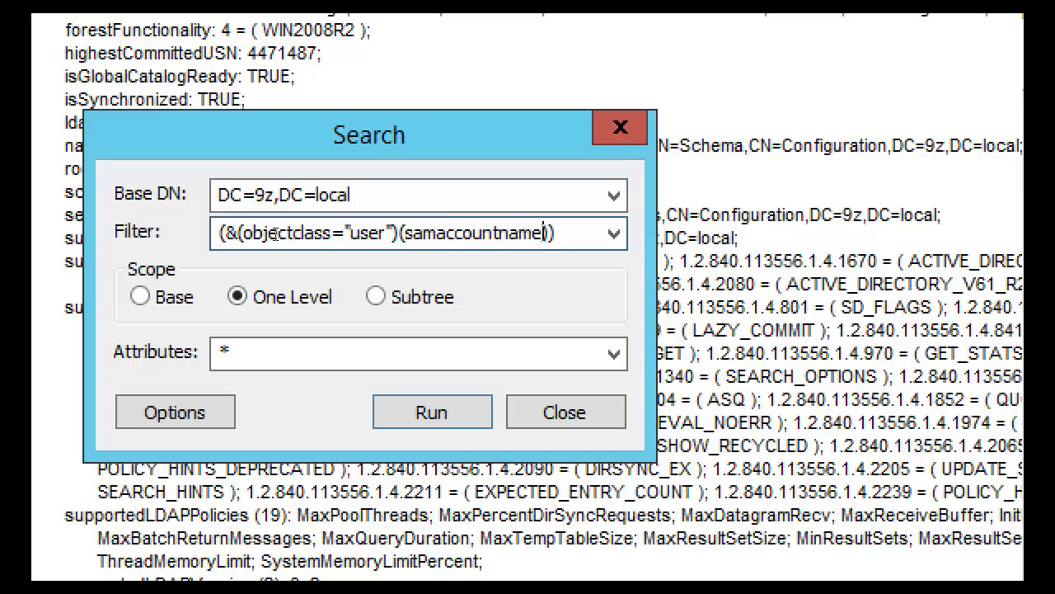
type("=\"chris\"")
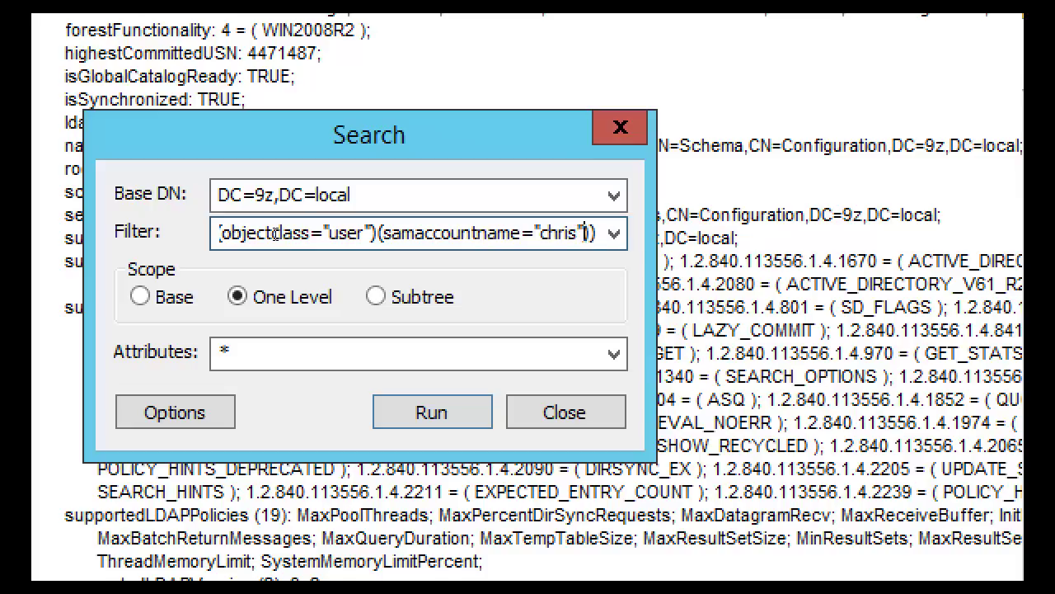
left_click(290, 360)
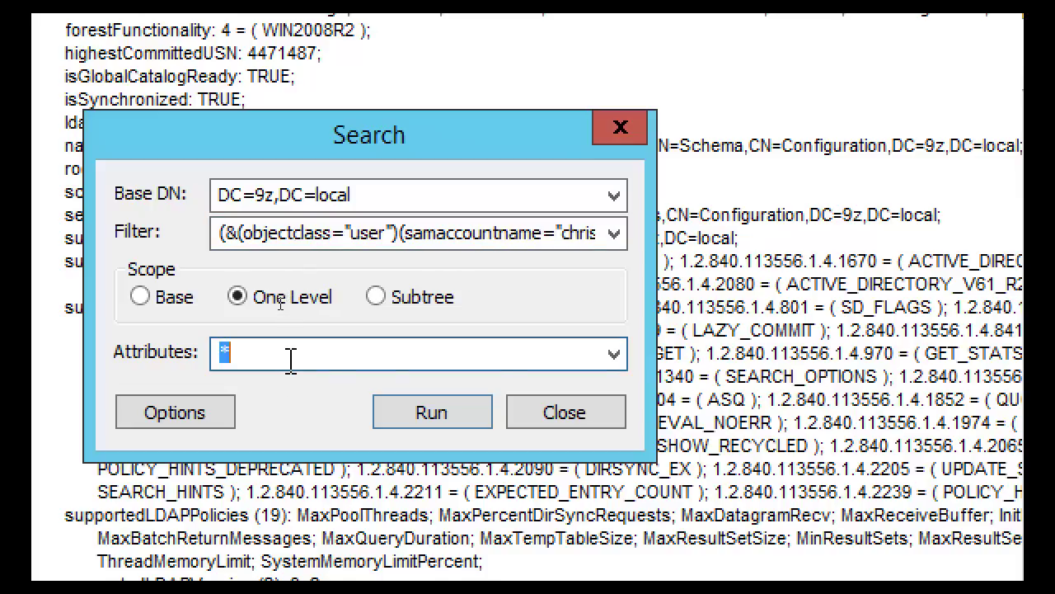
type("name,")
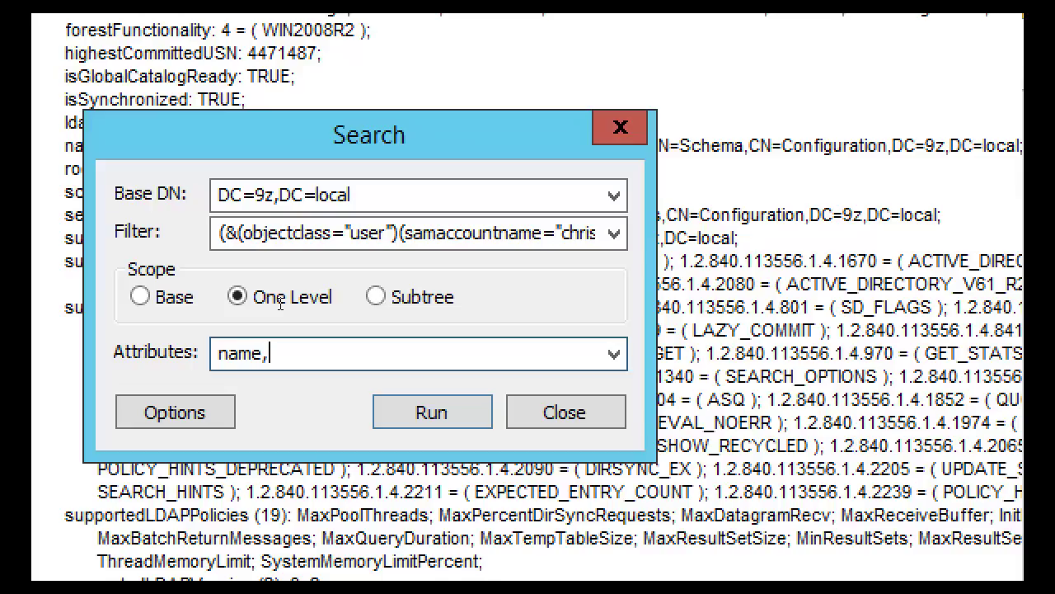
type("cn")
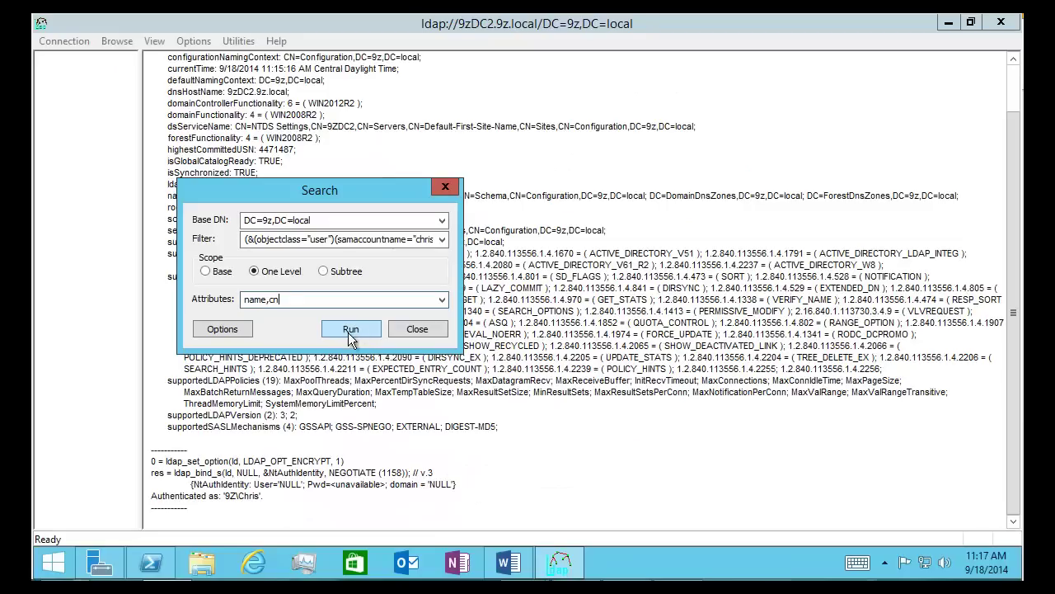
left_click(431, 352)
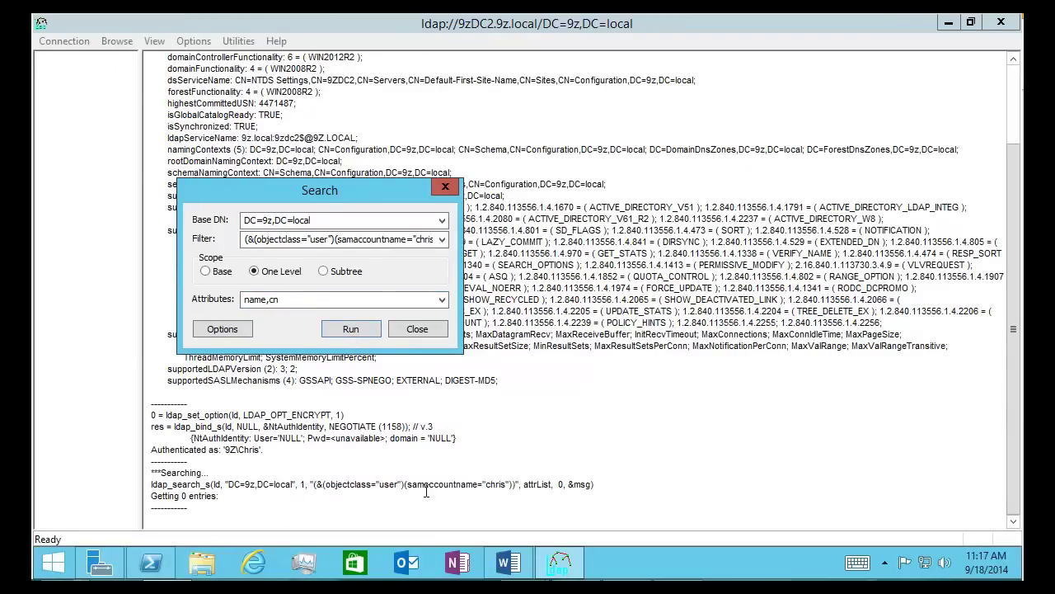
Rerun the search with the filter's samaccountname clause changed to name
double_click(346, 238)
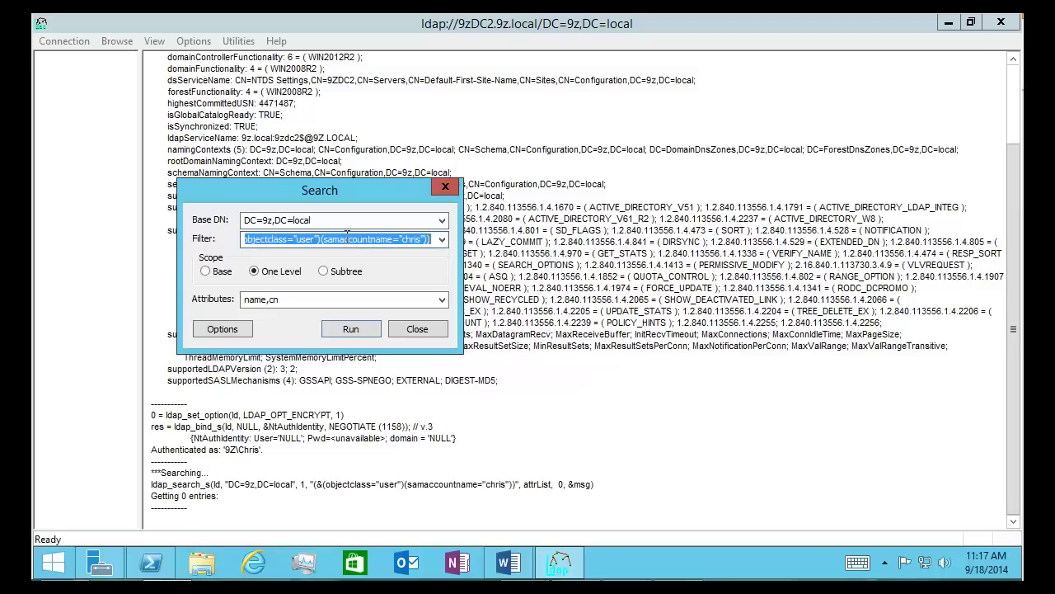
left_click(324, 239)
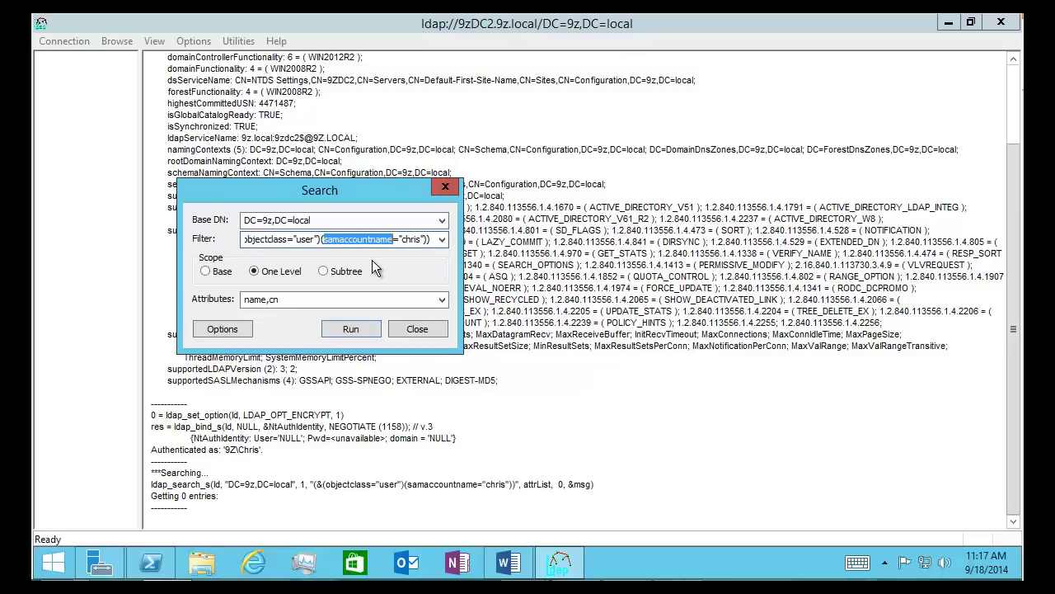
type("name")
left_click(350, 328)
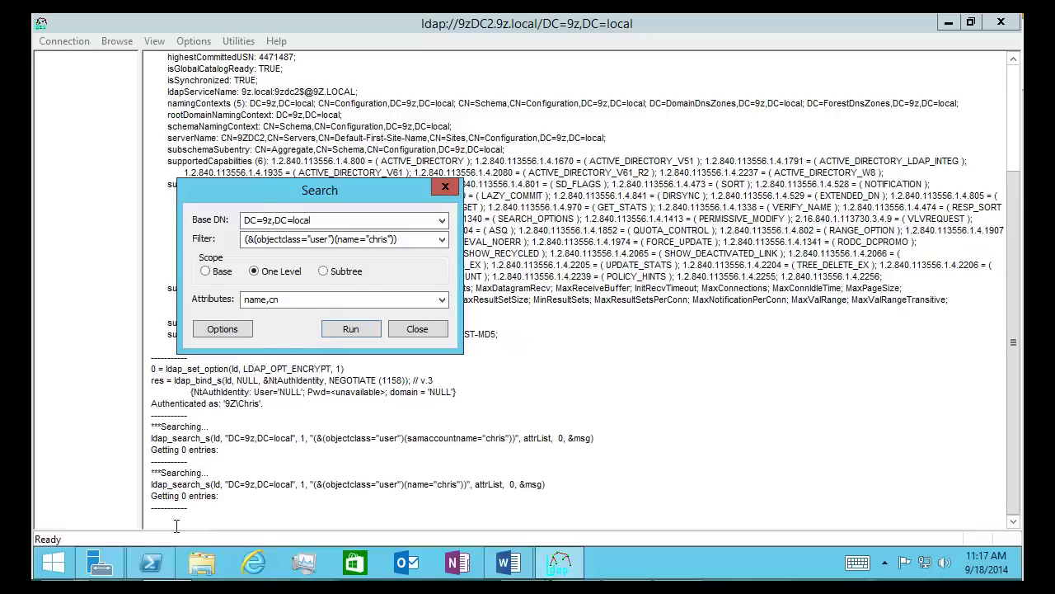
Launch Active Directory Users and Computers with dsa from PowerShell
left_click(153, 563)
type("dsa")
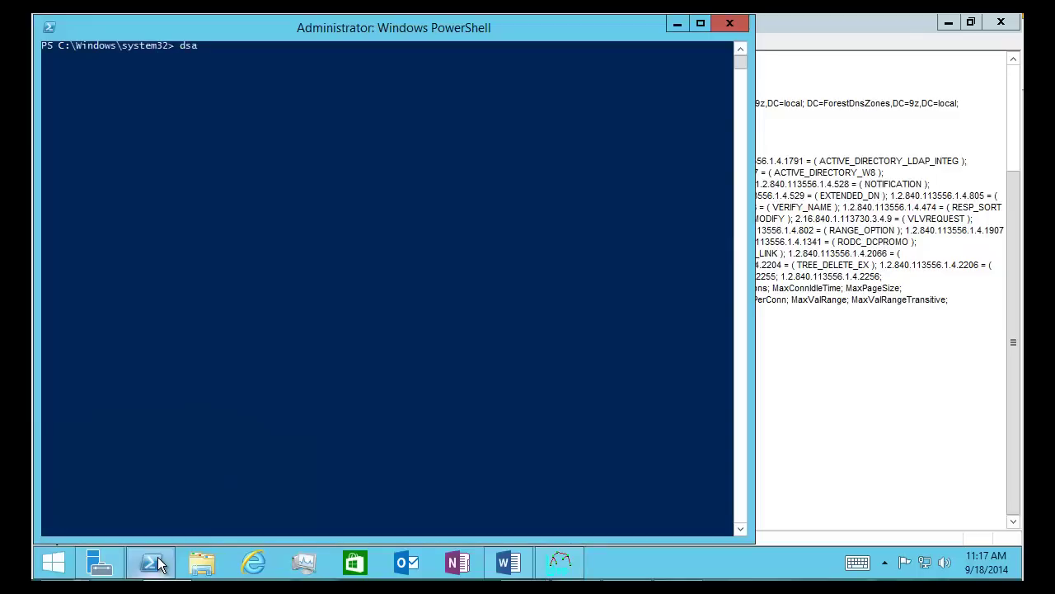
key("Return")
left_click(675, 23)
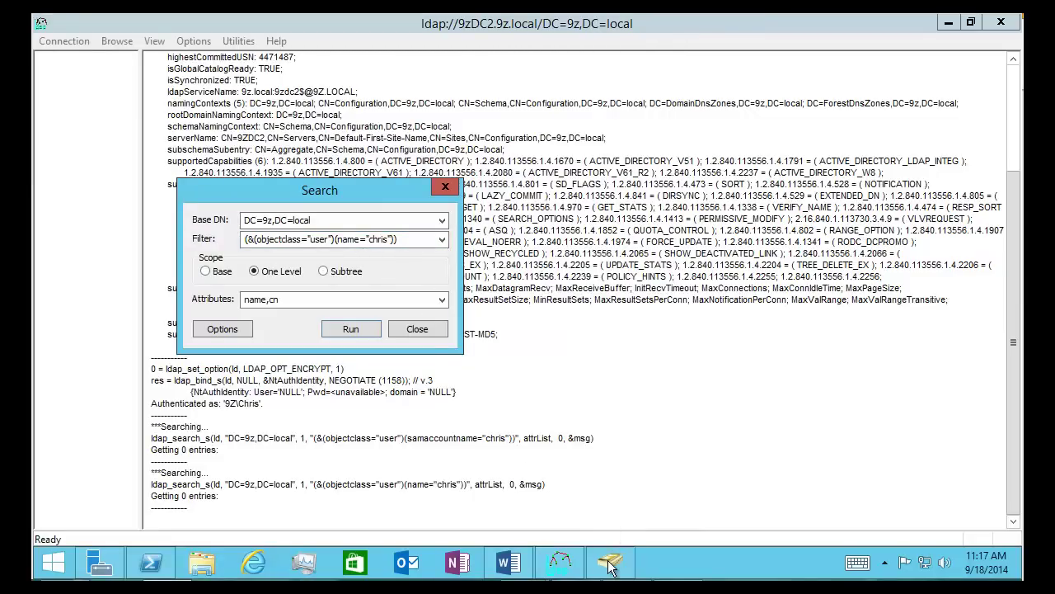
left_click(610, 564)
Open the noGPO user's properties and filter the Attribute Editor to attributes that have values
left_click(610, 564)
left_click(610, 564)
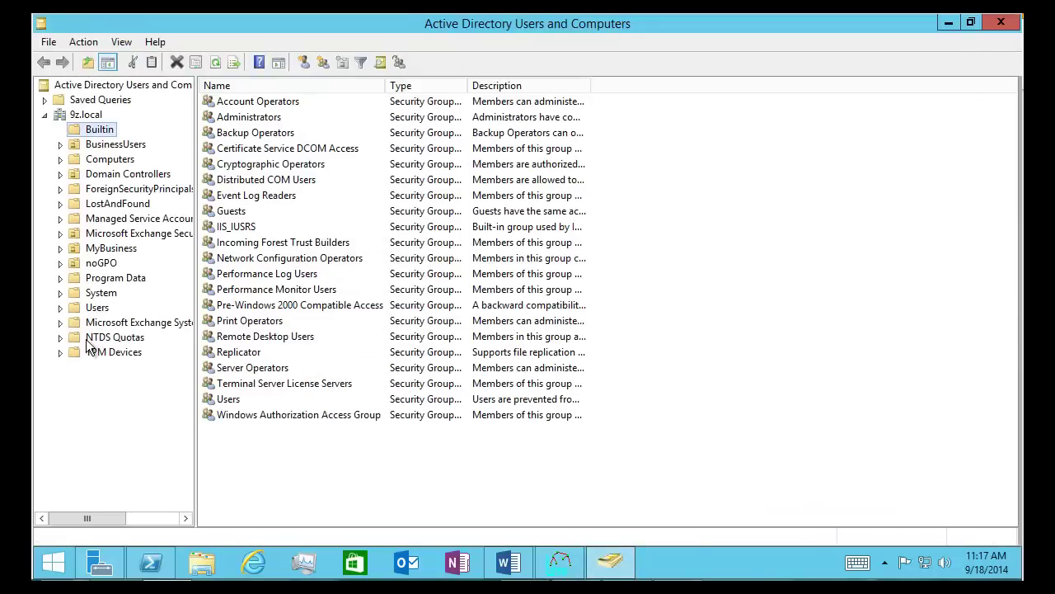
left_click(103, 264)
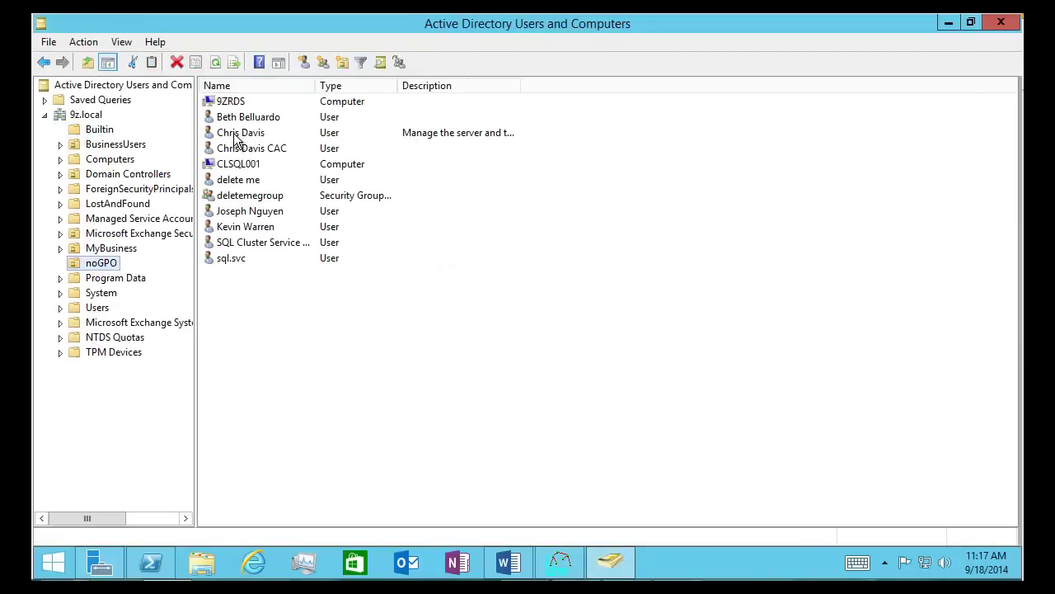
left_click(243, 134)
key("Return")
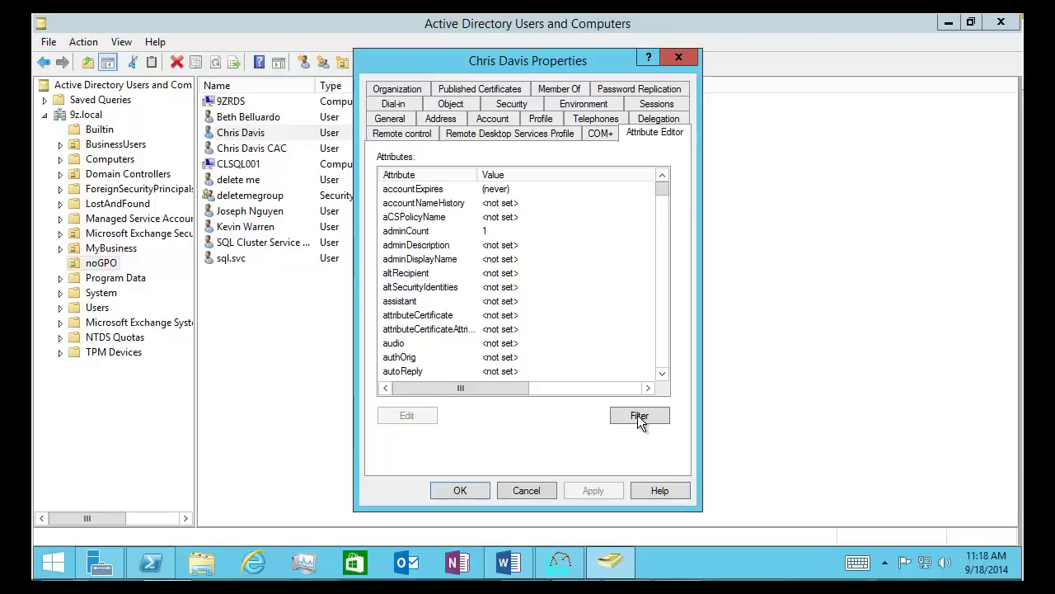
left_click(639, 414)
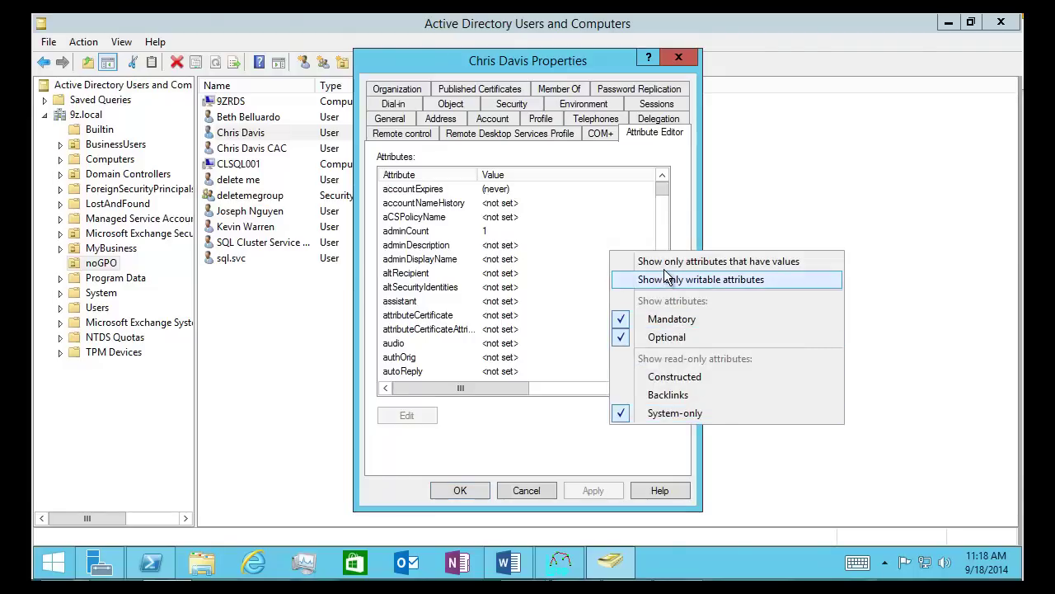
left_click(663, 262)
Review the user's valued attributes from cn downward, then return to Ldp
left_click(400, 260)
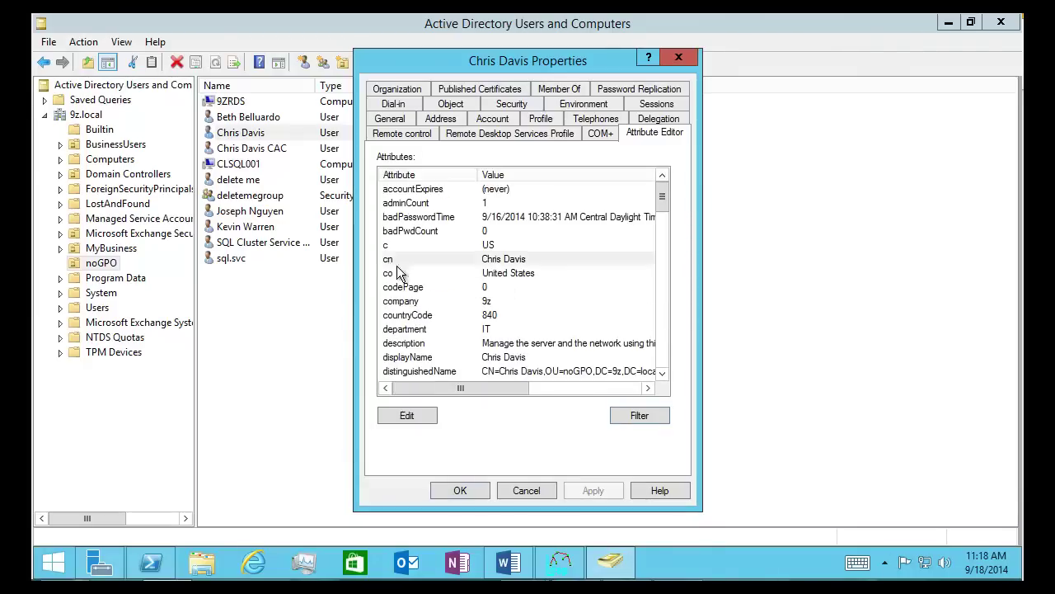
scroll(433, 318, "down", 2)
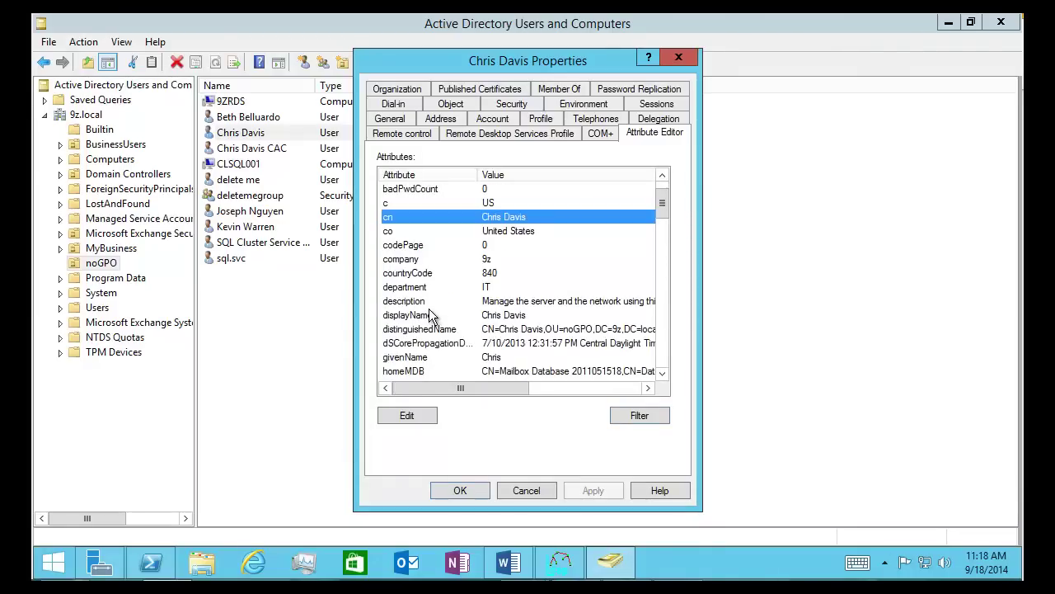
scroll(420, 293, "down", 1)
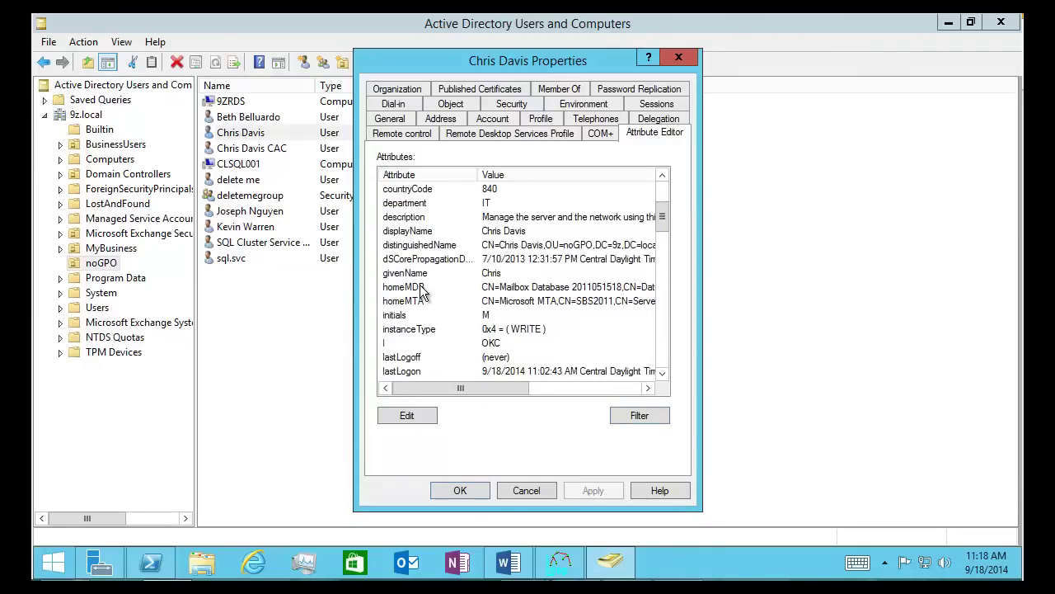
scroll(420, 293, "down", 1)
scroll(423, 291, "down", 1)
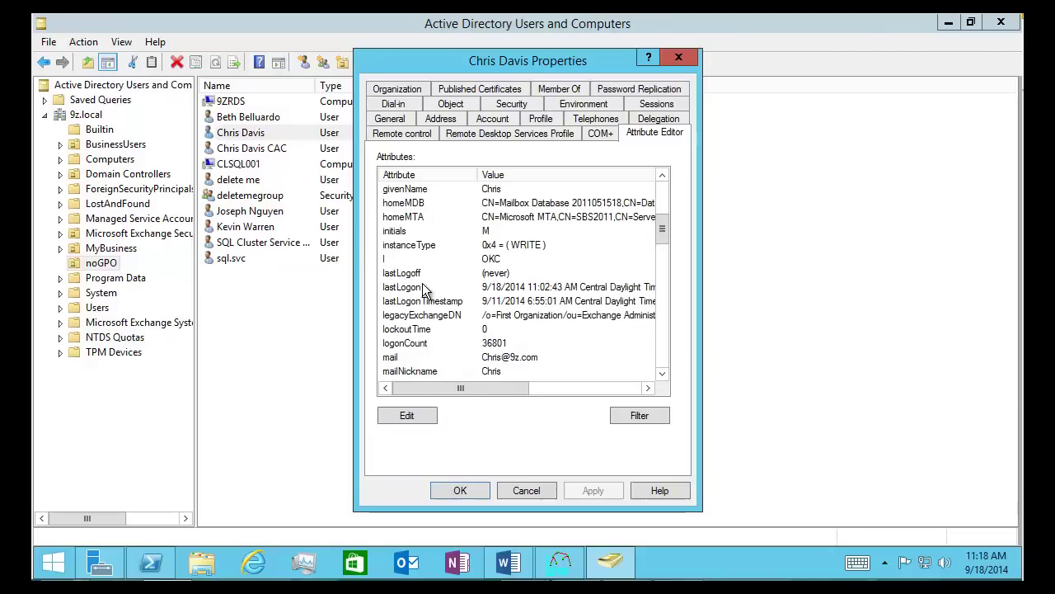
scroll(422, 289, "down", 2)
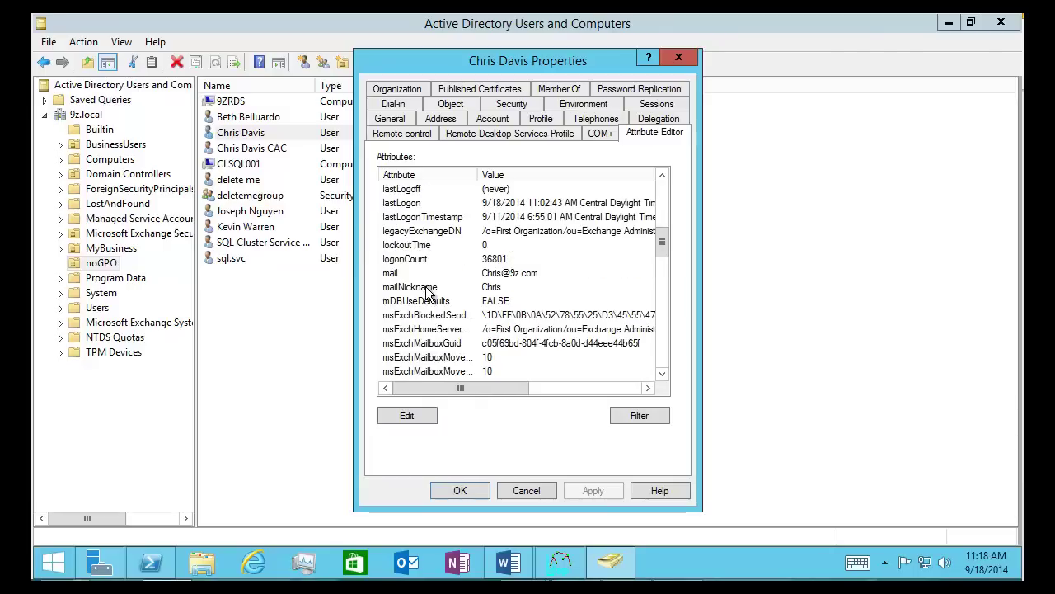
scroll(420, 263, "down", 1)
scroll(442, 280, "down", 2)
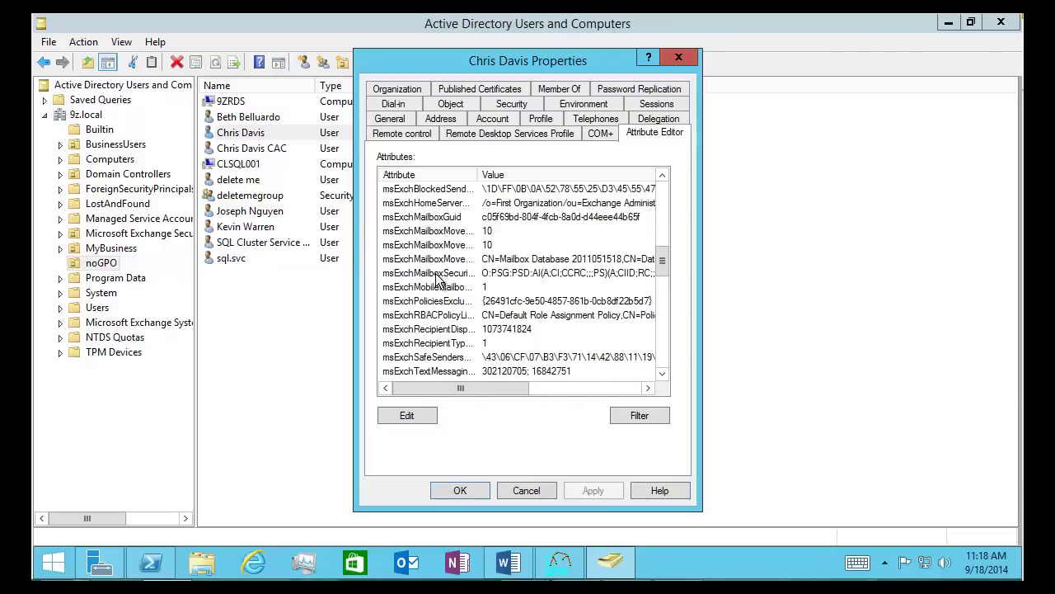
scroll(439, 283, "down", 3)
scroll(440, 284, "down", 2)
scroll(440, 284, "down", 2)
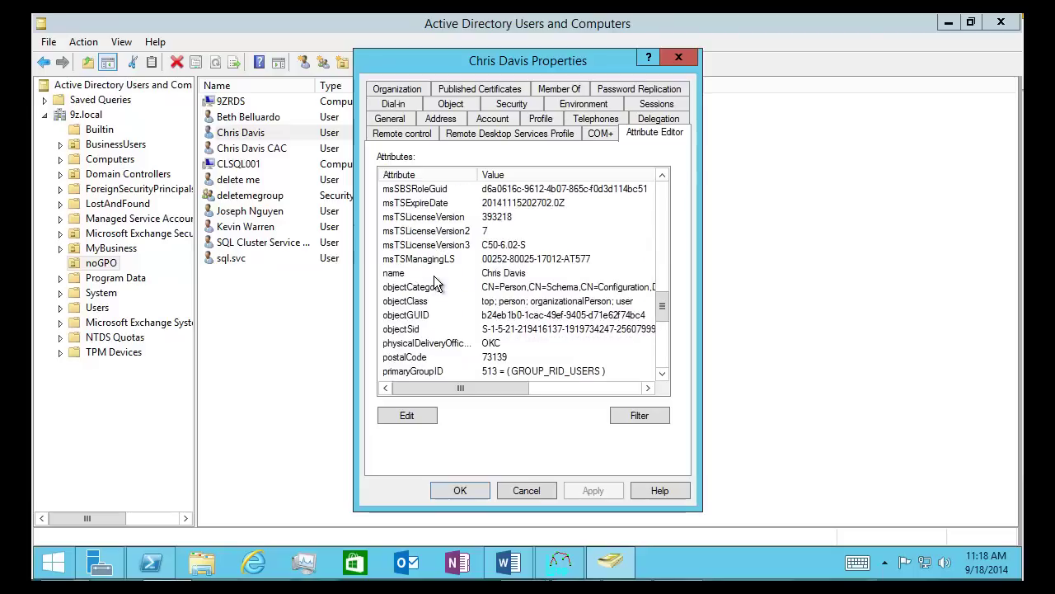
scroll(435, 299, "down", 2)
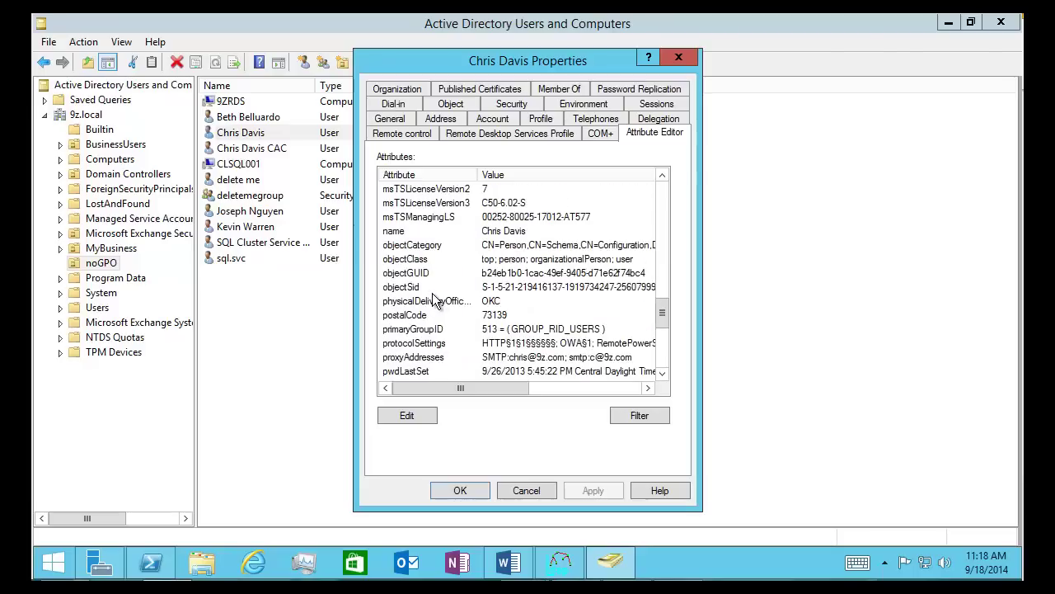
scroll(435, 300, "down", 2)
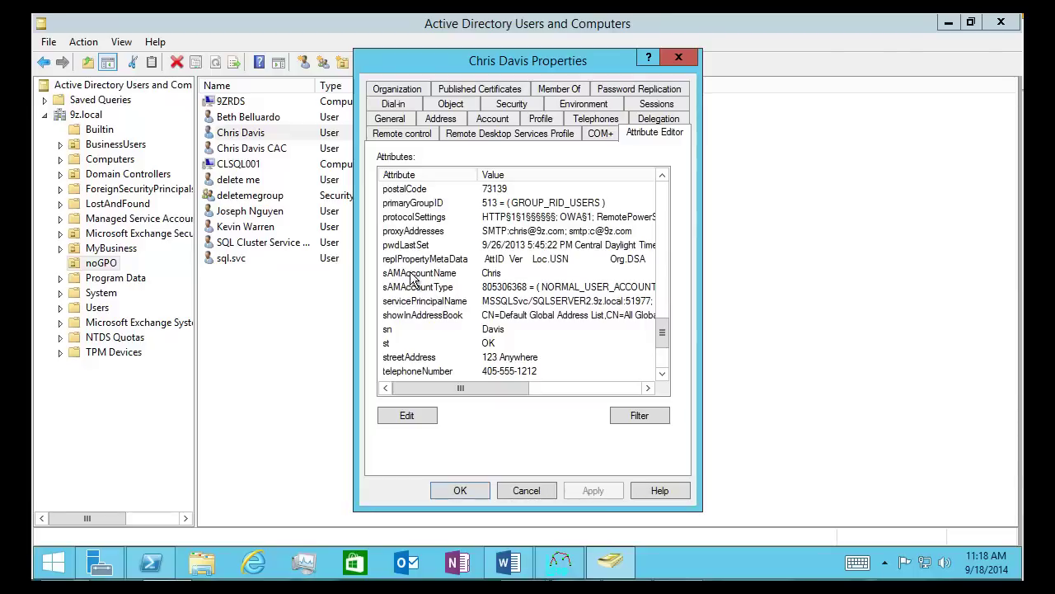
scroll(446, 305, "down", 2)
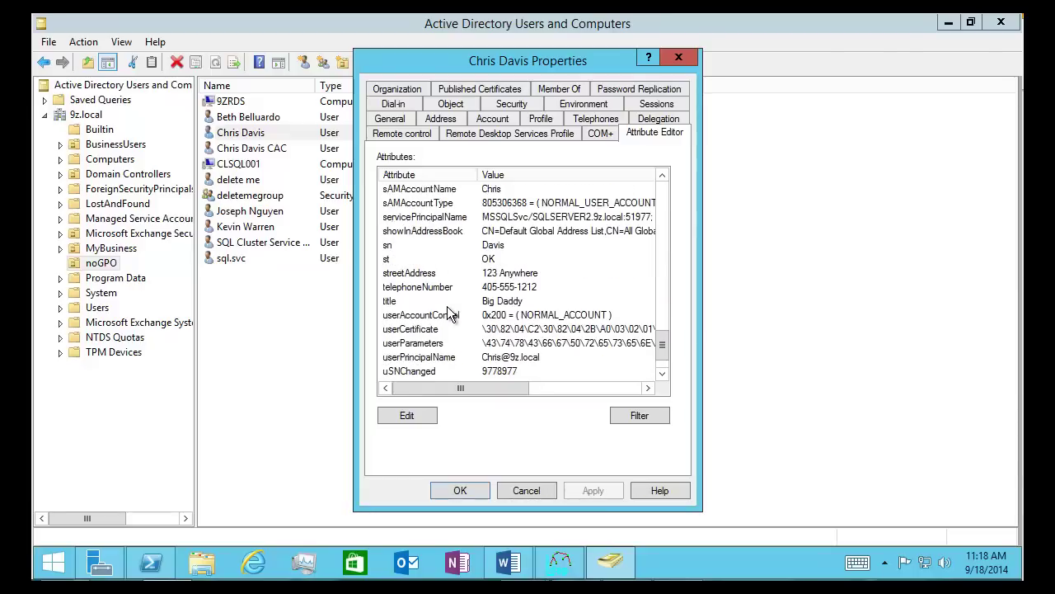
left_click(560, 562)
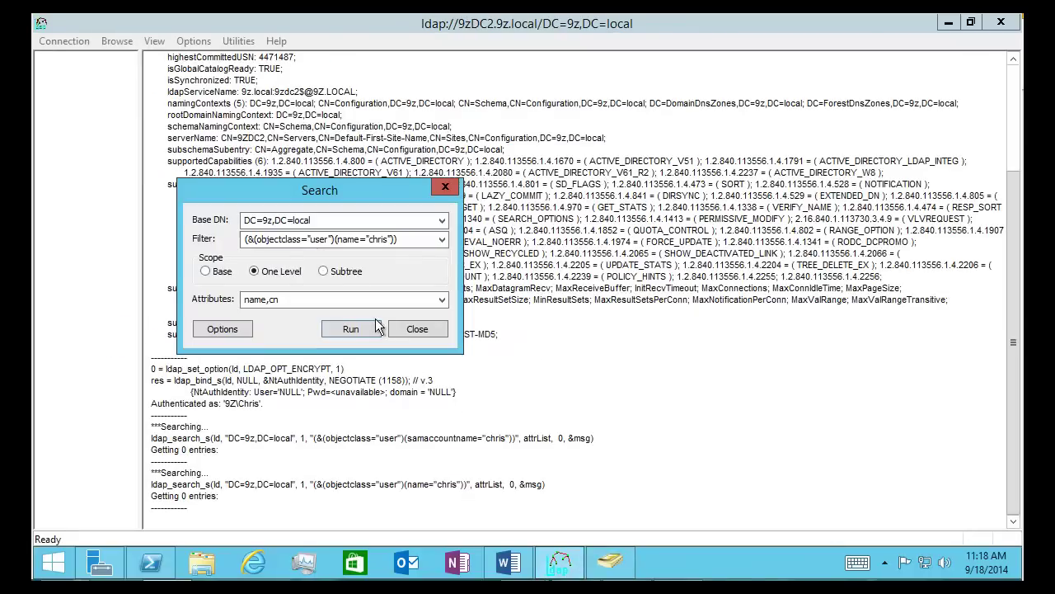
Change the filter attribute from name back to samaccountname
left_click(340, 240)
left_click(339, 239)
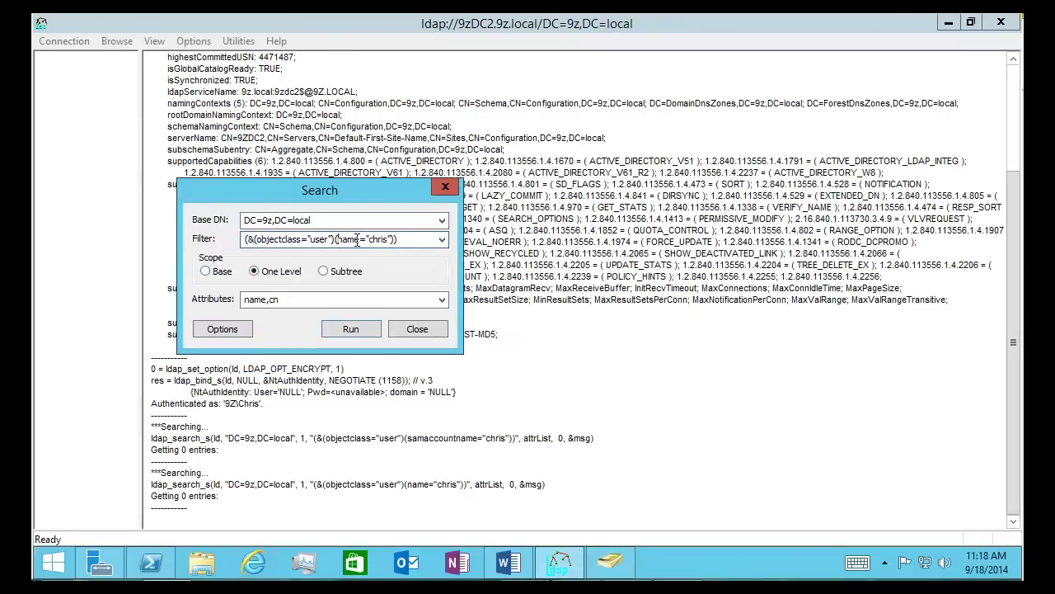
left_click_drag(338, 239, 356, 240)
type("samaccountname")
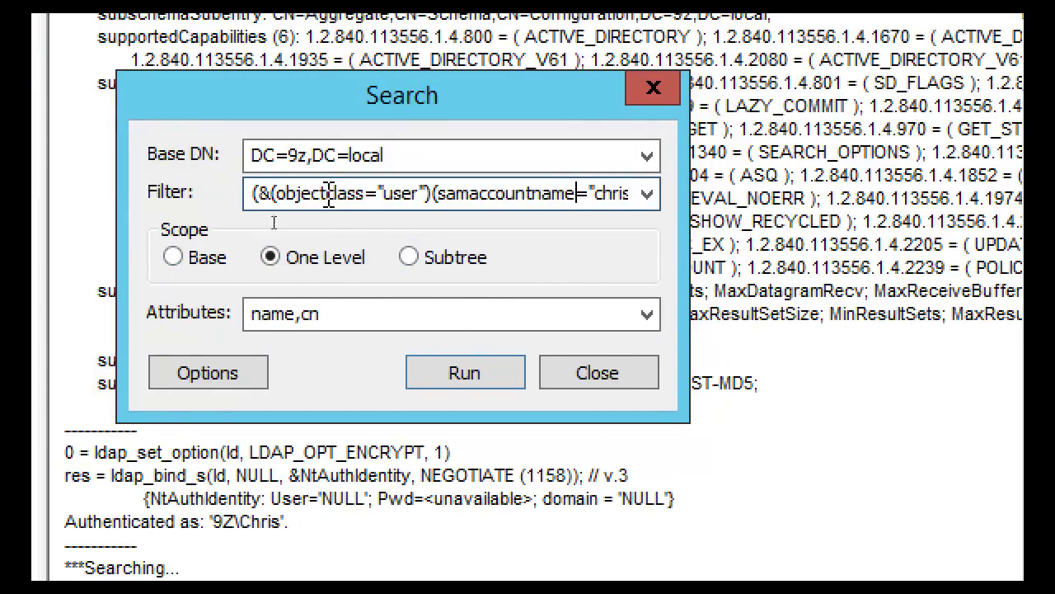
Set the search scope to Subtree and run the samaccountname search
left_click(429, 157)
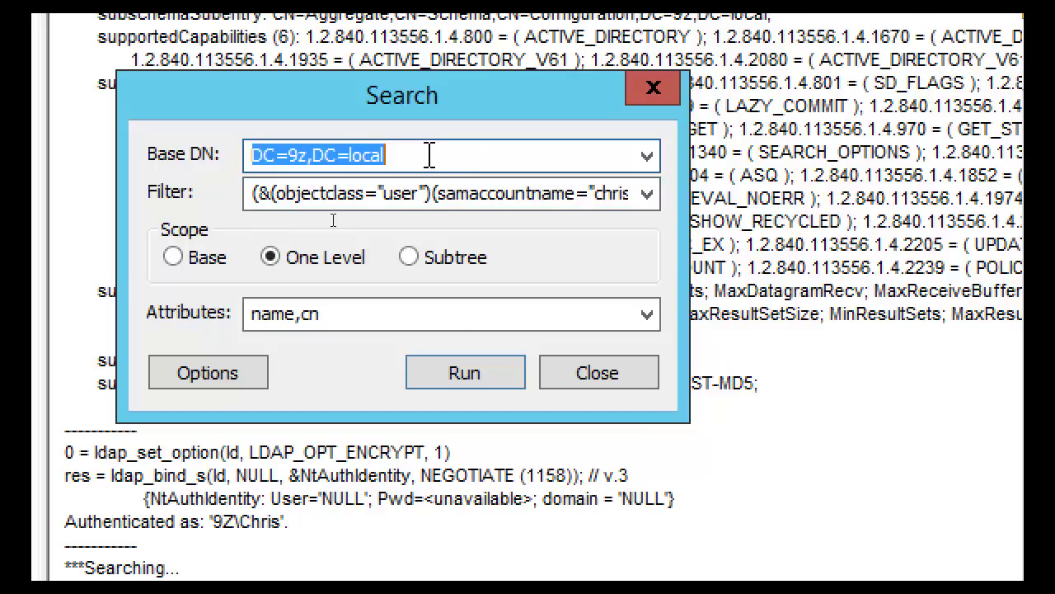
left_click(184, 261)
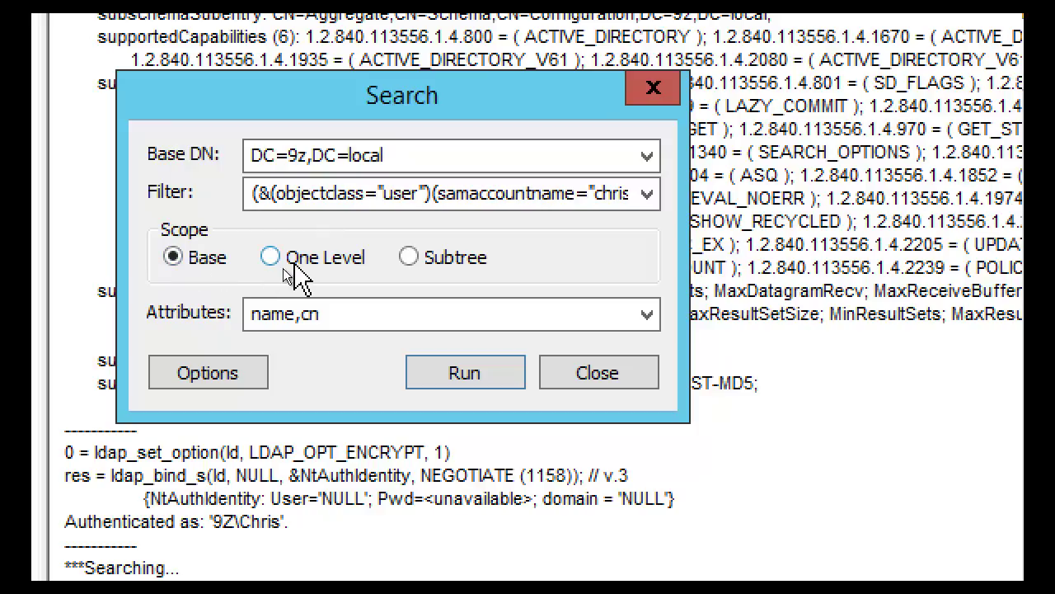
left_click(330, 262)
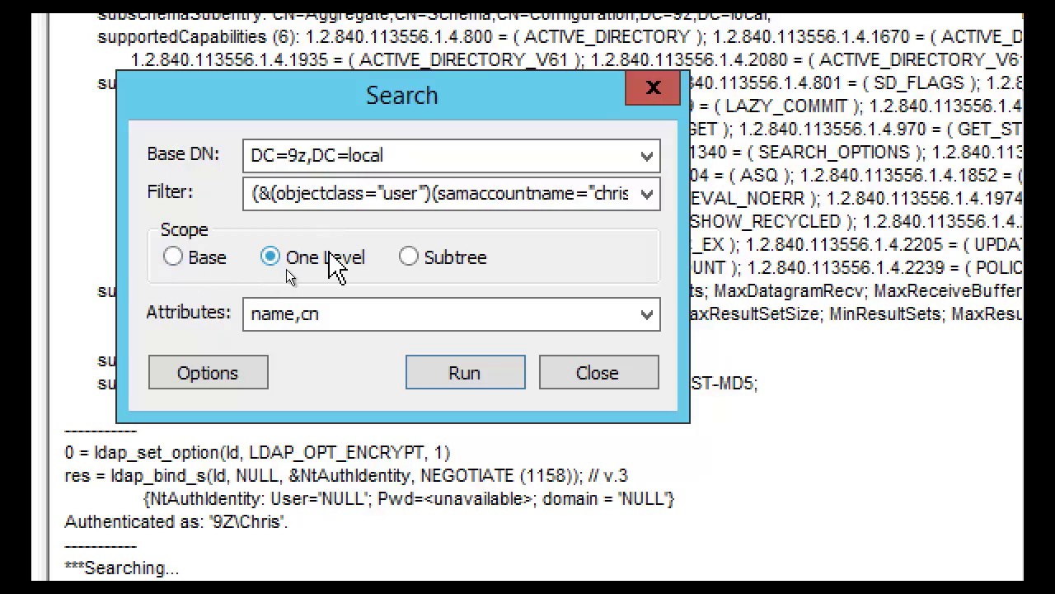
left_click(451, 258)
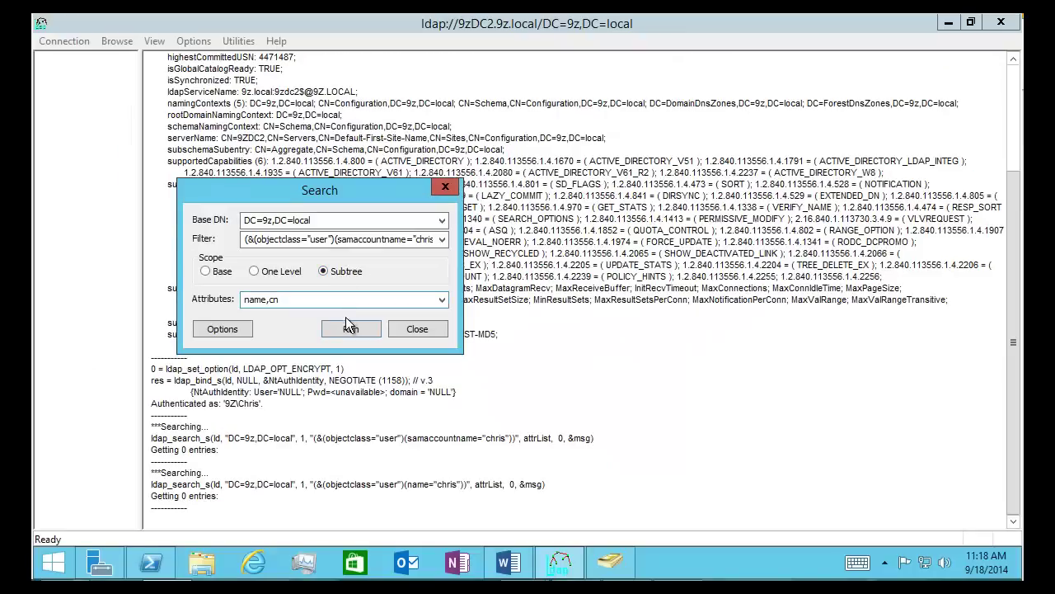
left_click(351, 330)
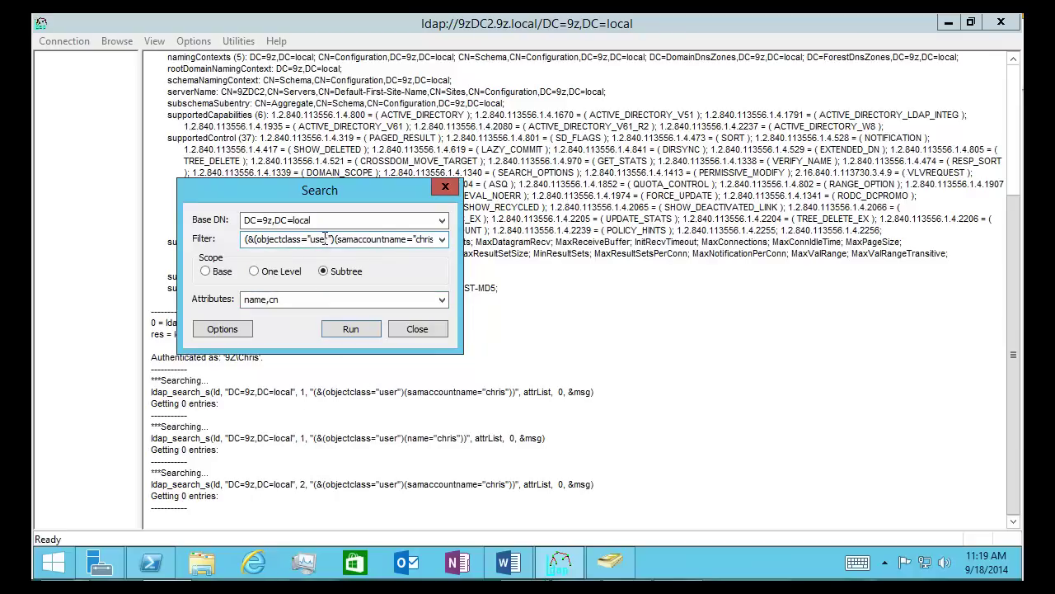
Replace samaccountname with name, filter on the user's full name, and run the search
left_click(381, 239)
key("End")
left_click_drag(384, 239, 323, 239)
type("namee")
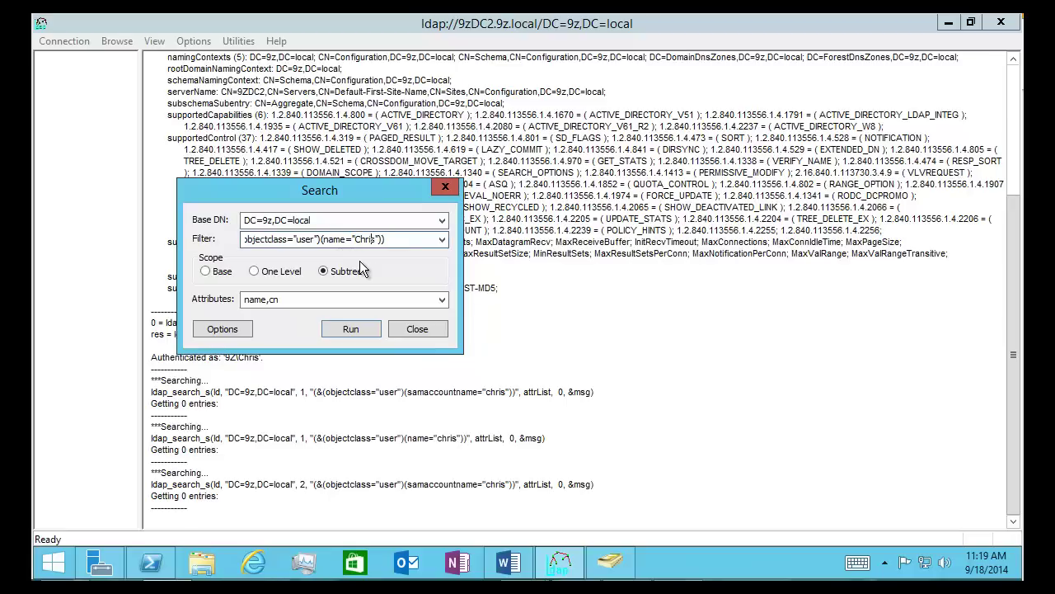
type("Davis")
left_click(363, 329)
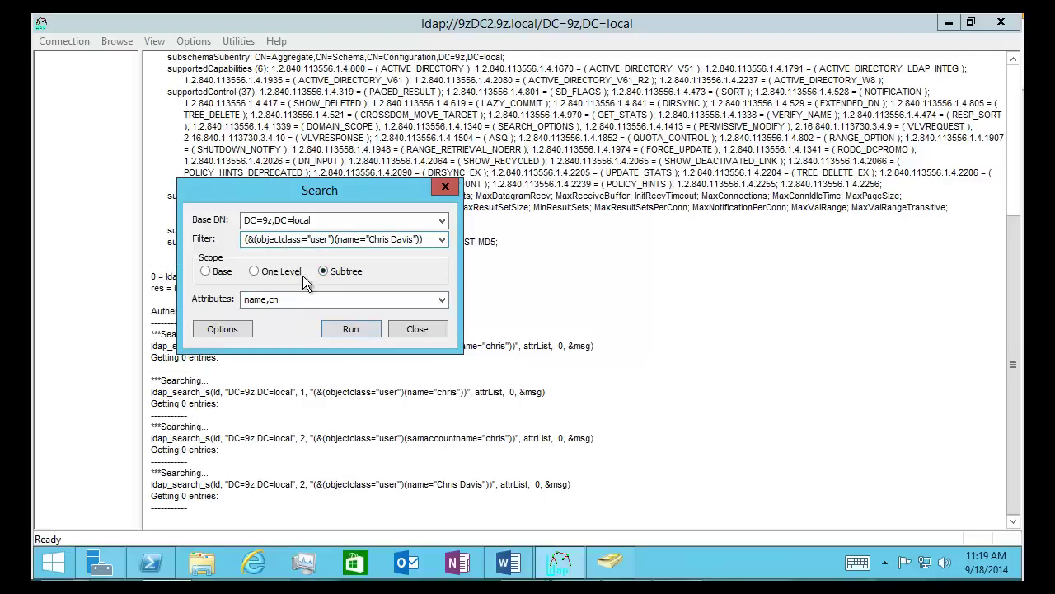
Change the requested attribute from cn to name and rerun the search
left_click(314, 300)
left_click(314, 300)
key("BackSpace")
key("BackSpace")
type("e")
left_click(349, 328)
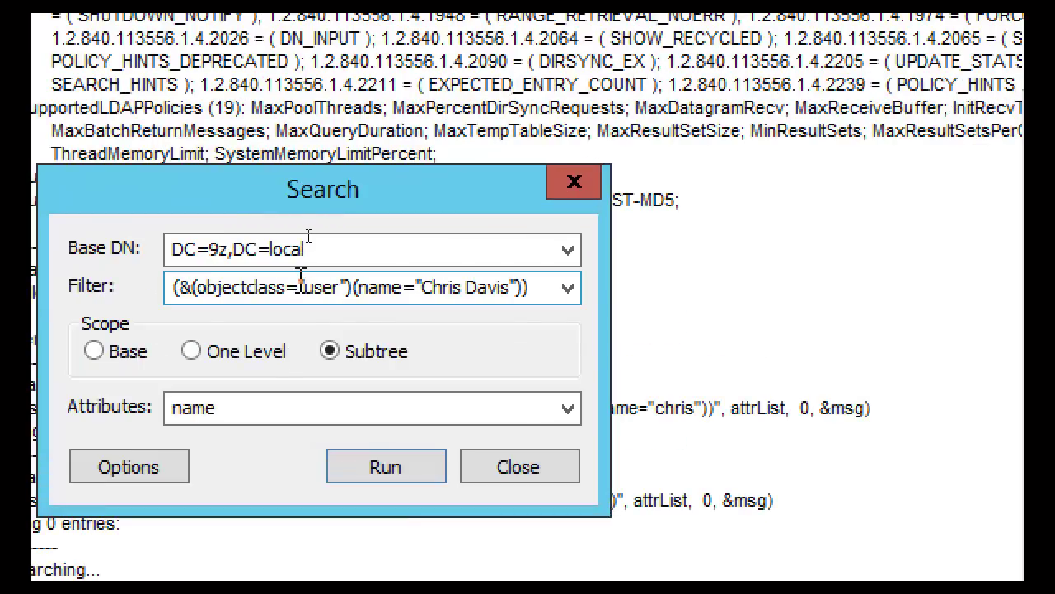
Delete the quotes around user and the name in the filter, then run it
double_click(301, 277)
left_click(301, 287)
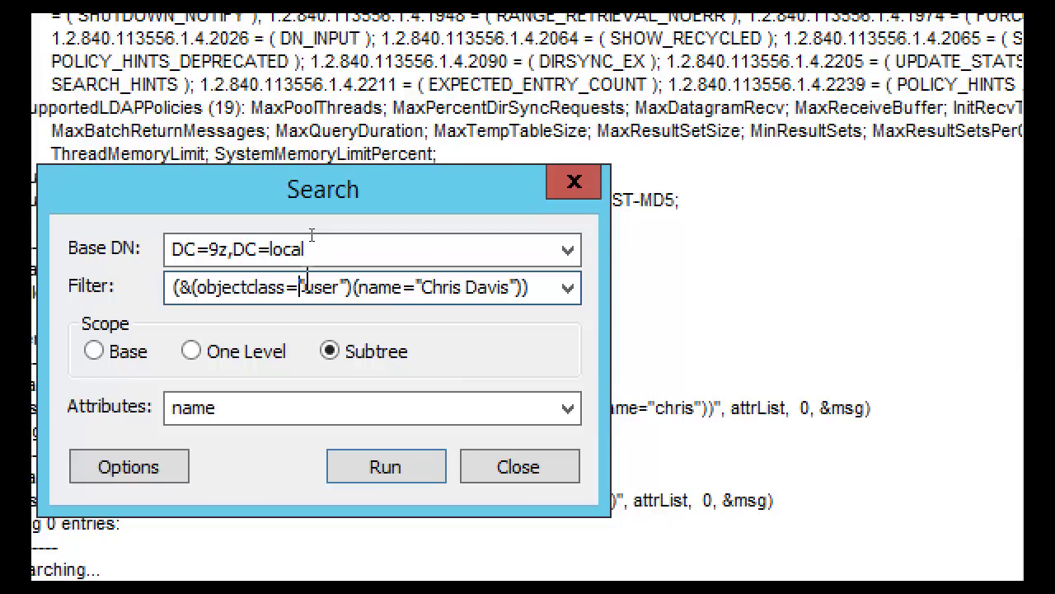
key("BackSpace")
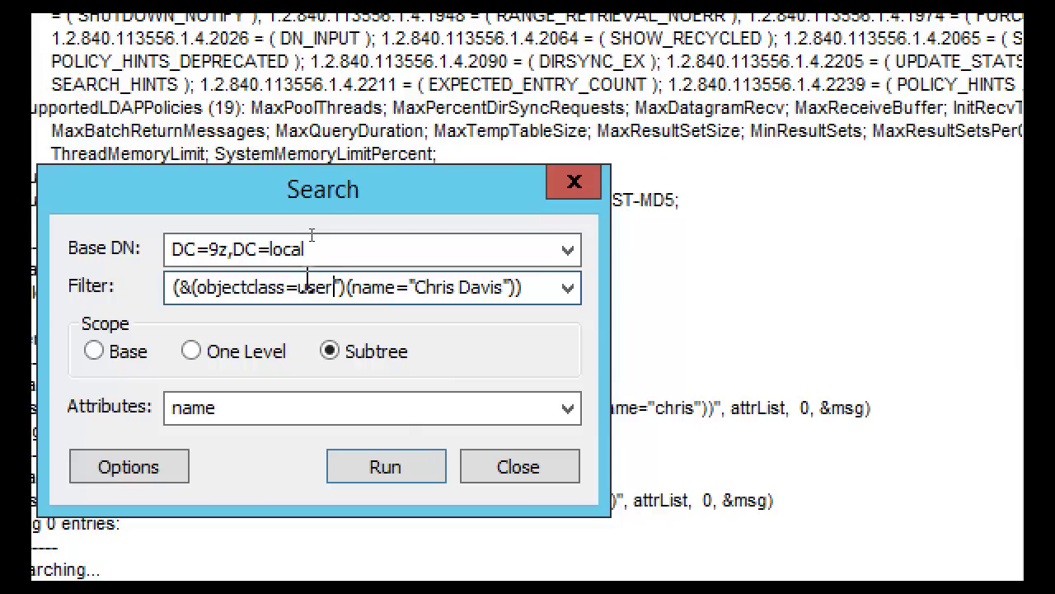
key("Delete")
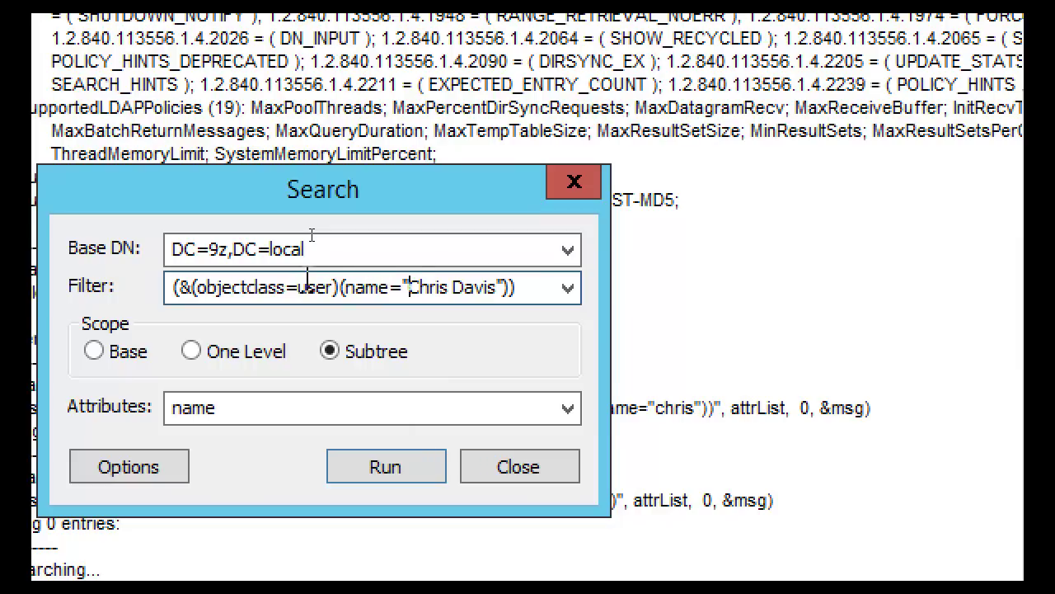
key("BackSpace")
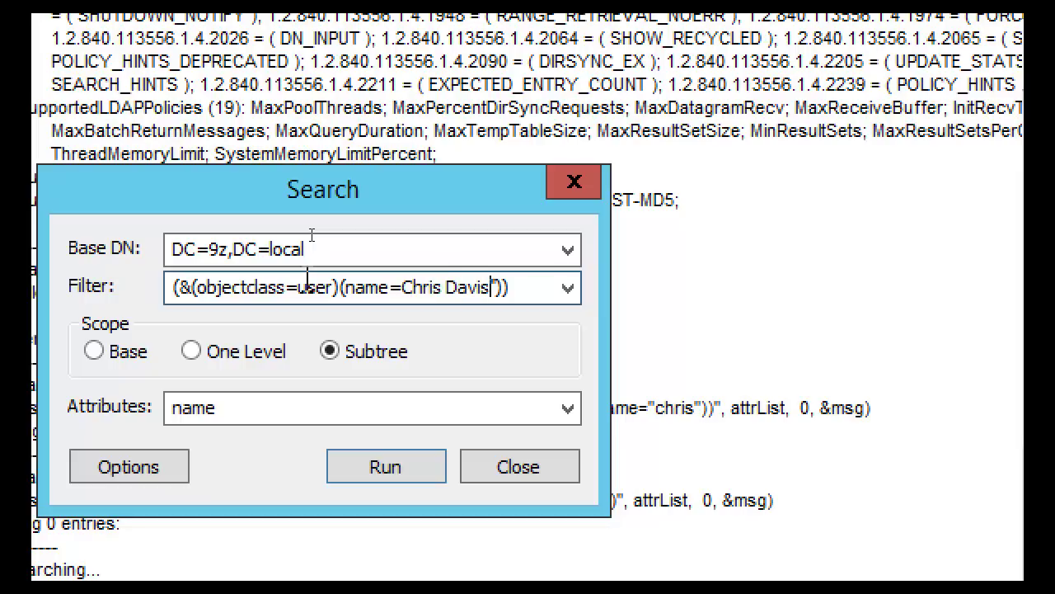
key("Delete")
left_click(399, 483)
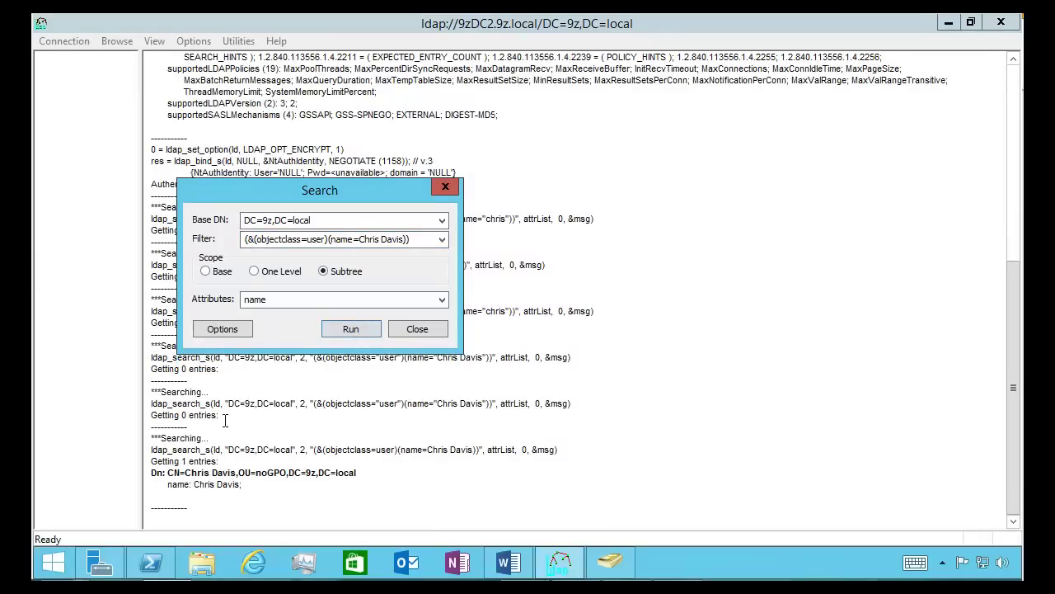
Request all attributes with * and run the search
double_click(292, 300)
left_click(283, 305)
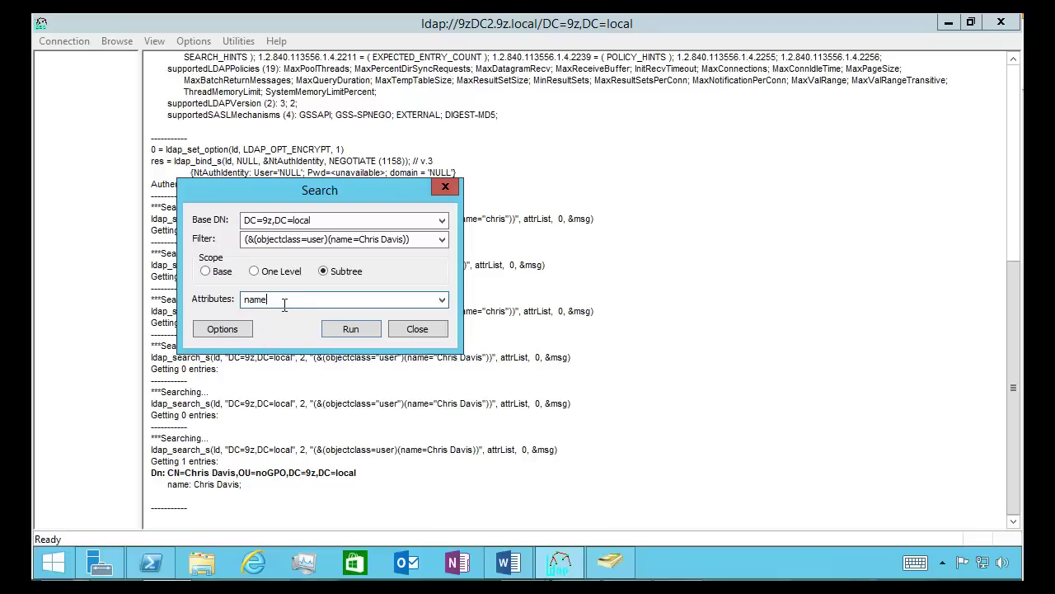
key("BackSpace")
key("BackSpace")
key("BackSpace")
type("*")
left_click(353, 327)
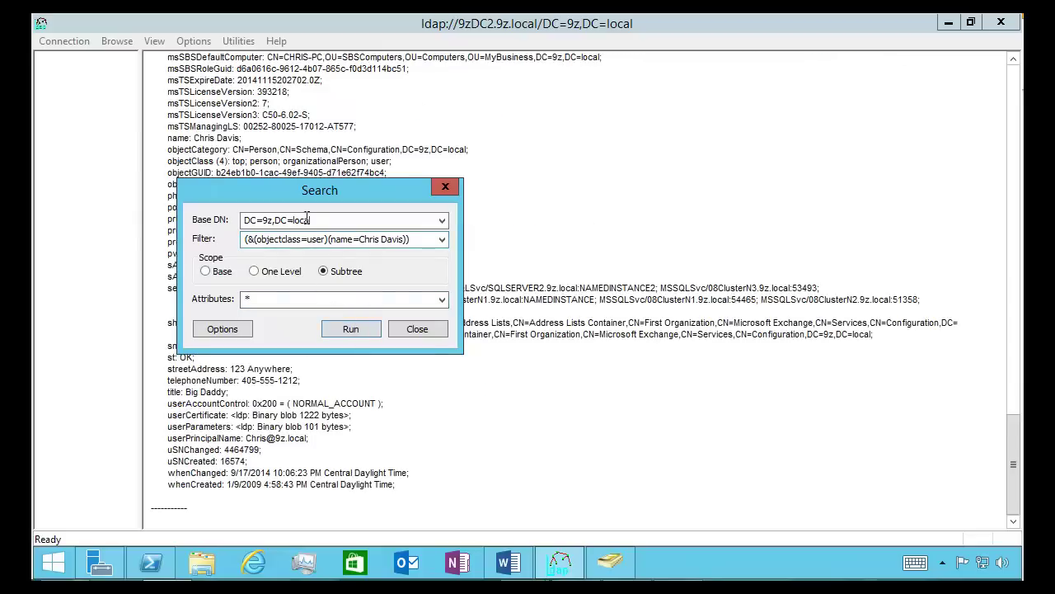
left_click_drag(302, 199, 538, 178)
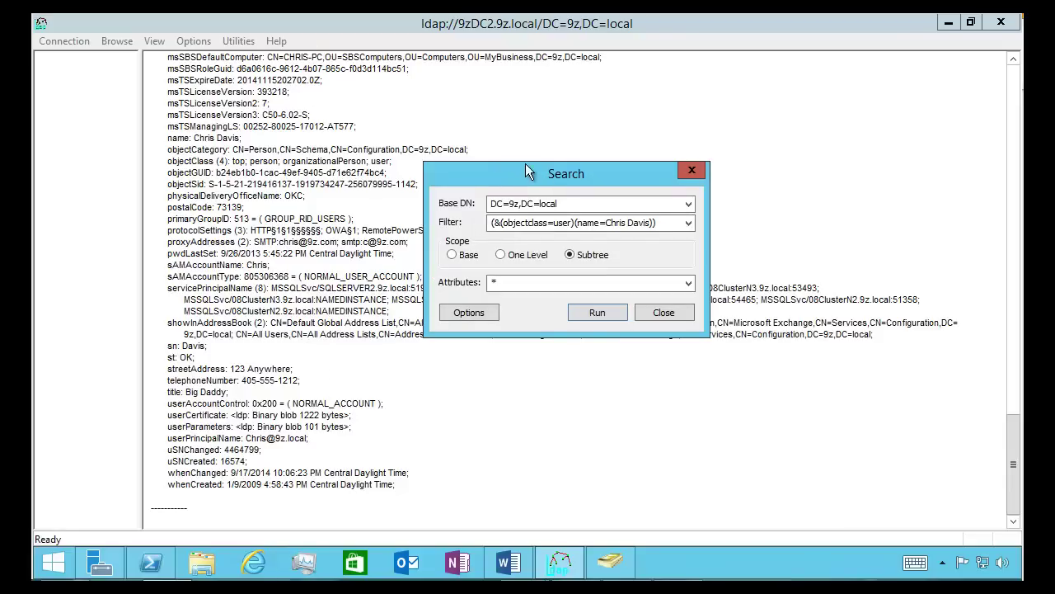
left_click_drag(529, 171, 344, 185)
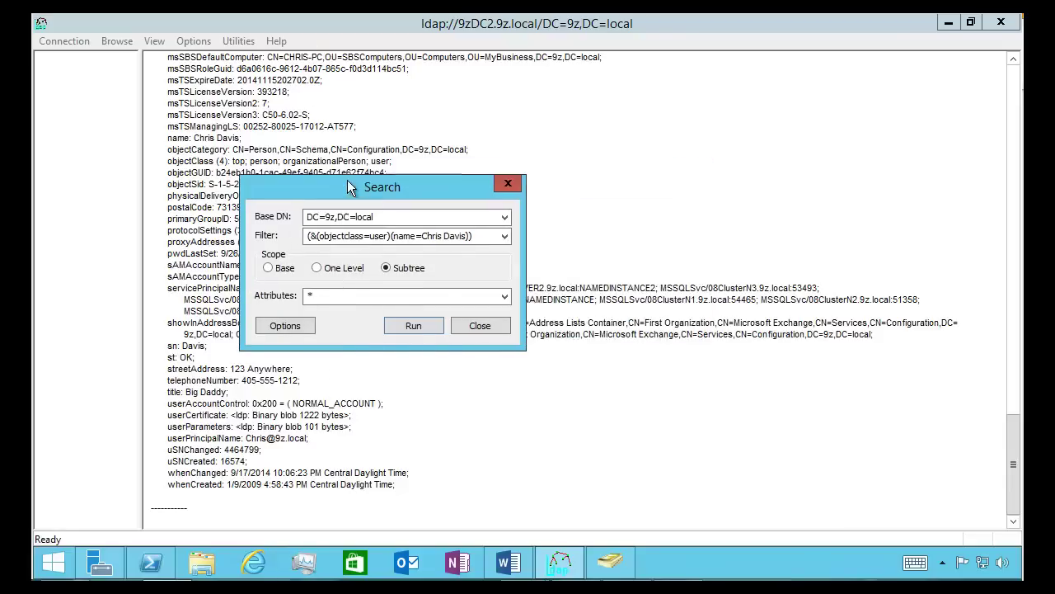
Remove the objectclass clause and AND operator, leaving a name-only filter, and run it
left_click(322, 235)
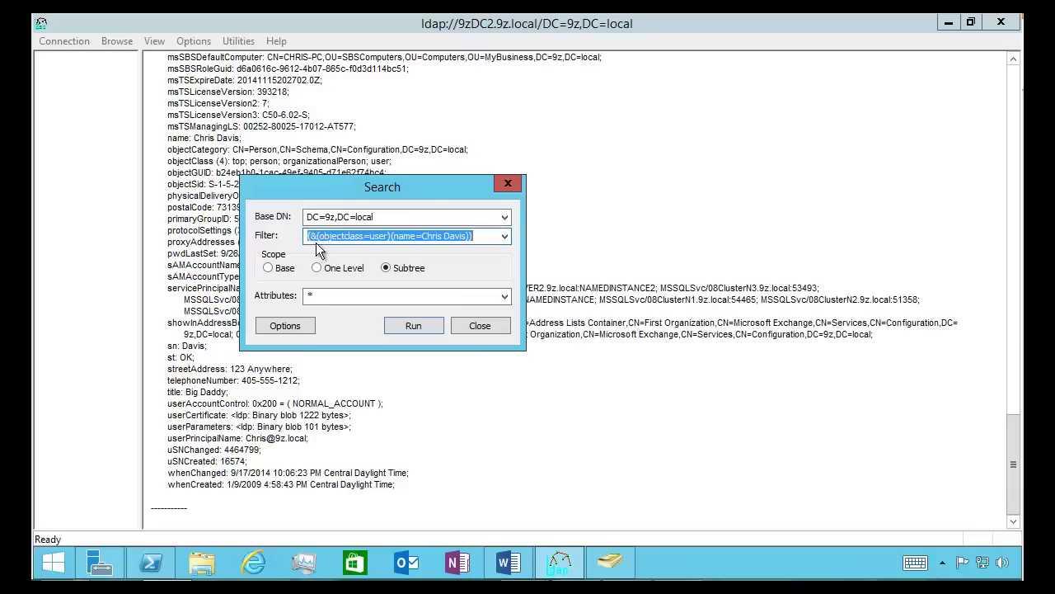
left_click(389, 236)
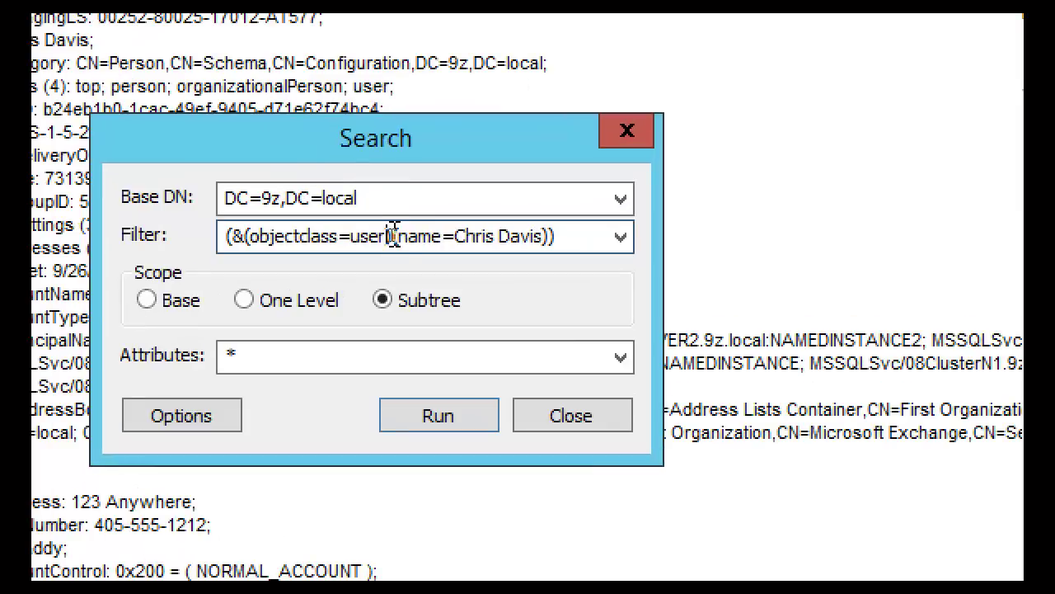
left_click_drag(387, 237, 313, 235)
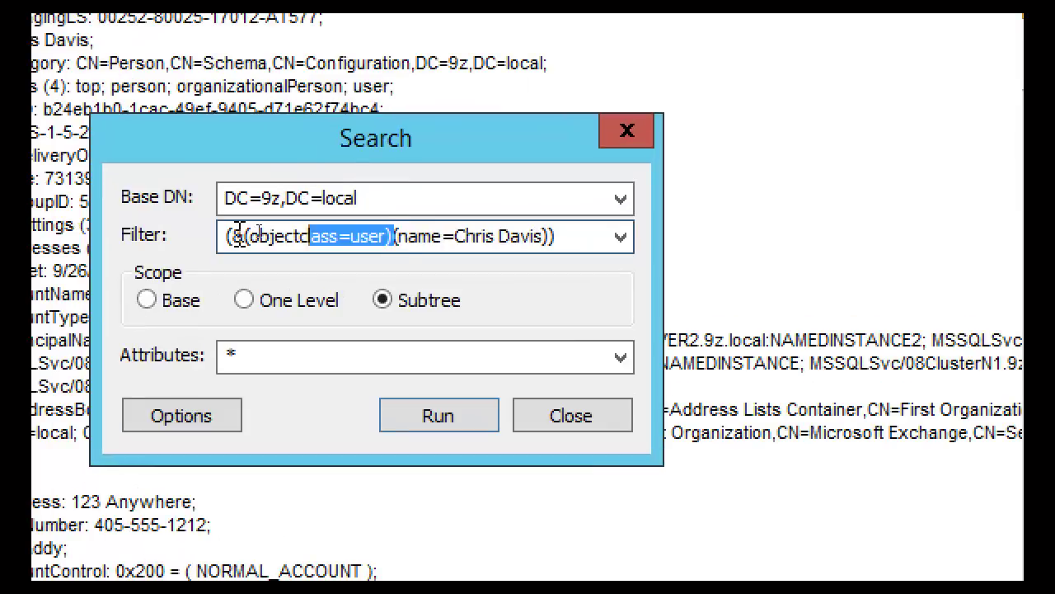
left_click_drag(239, 233, 140, 223)
key("Delete")
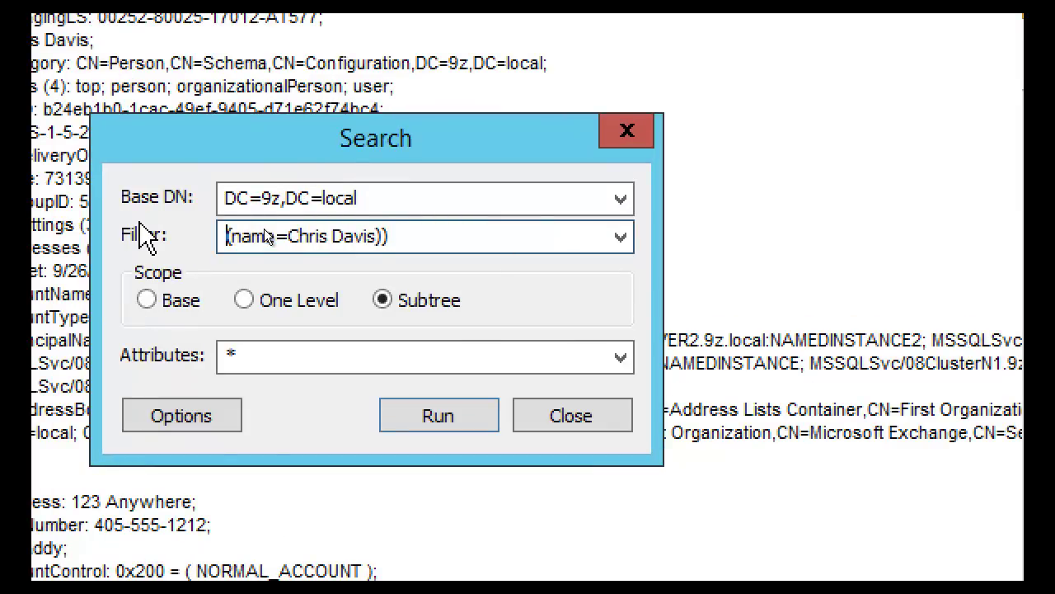
key("BackSpace")
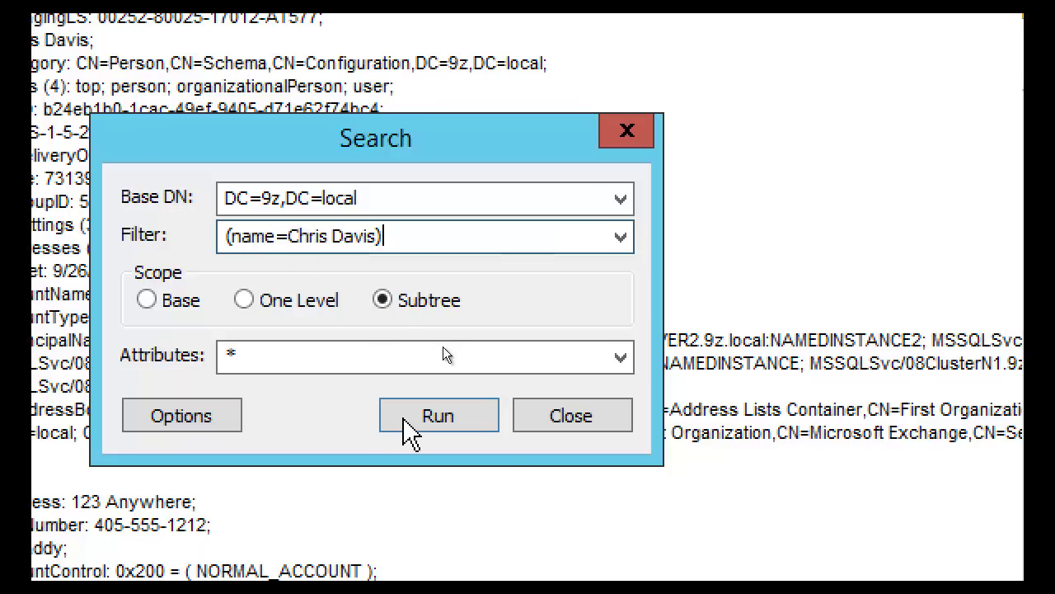
left_click(445, 416)
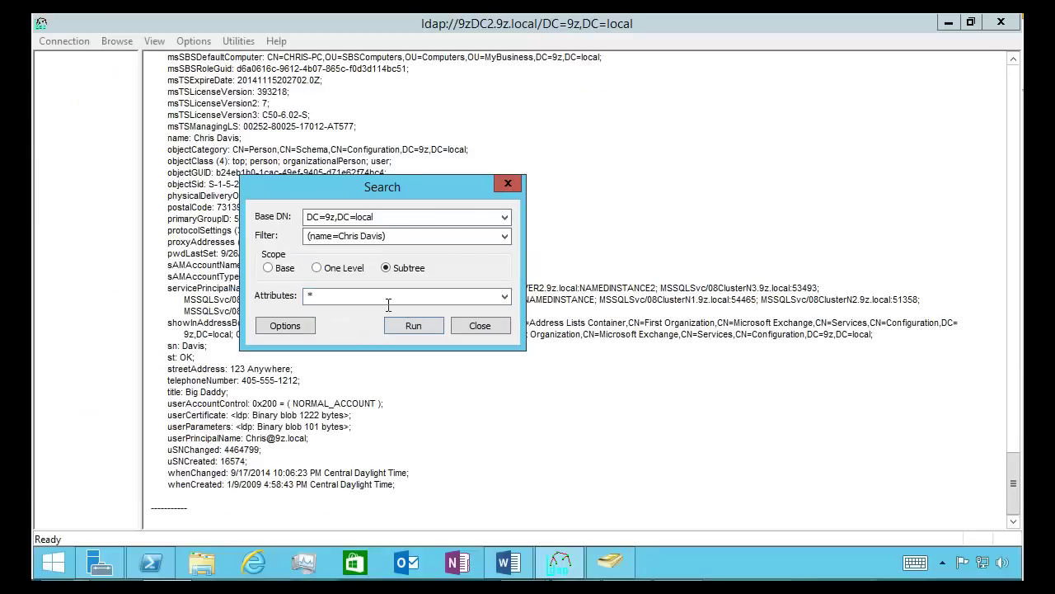
Request only the samaccountname attribute and run the search
left_click(373, 302)
type("samaccountna")
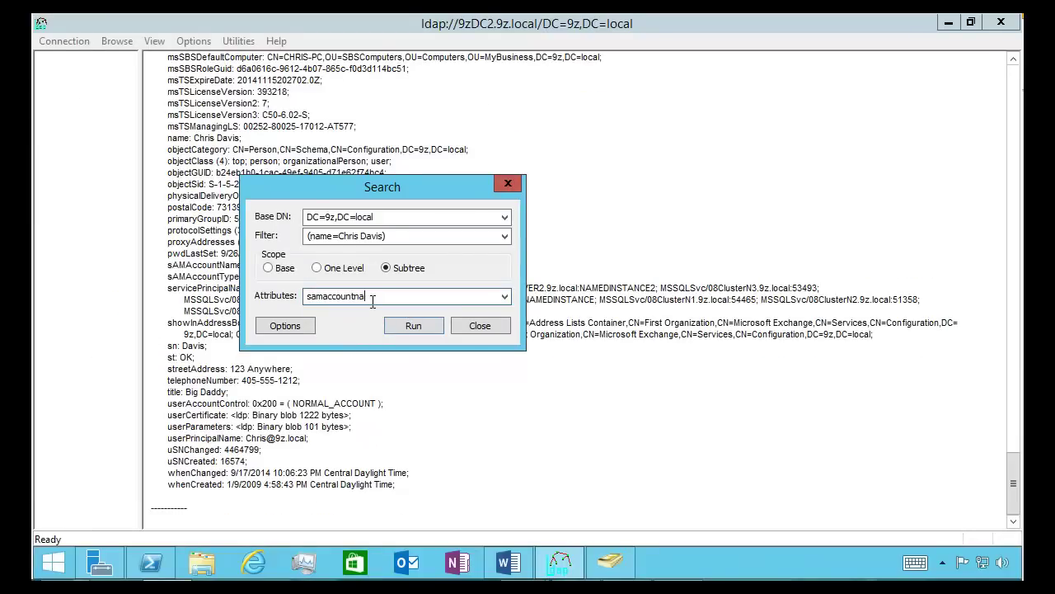
type("mame")
key("Return")
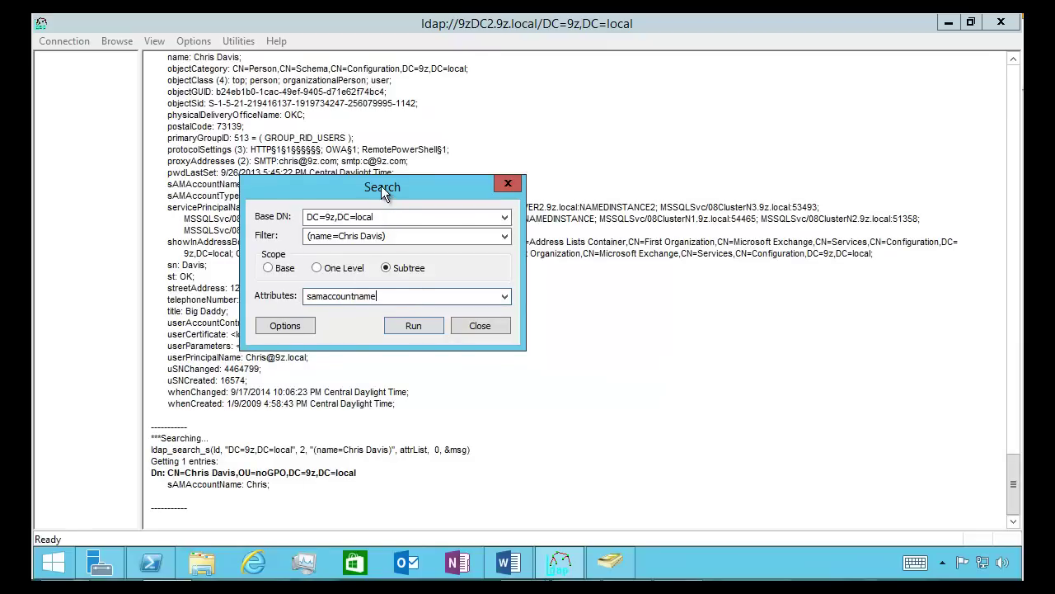
Wrap the name filter in (& …) with a mail clause for the user's address and run it
left_click(326, 237)
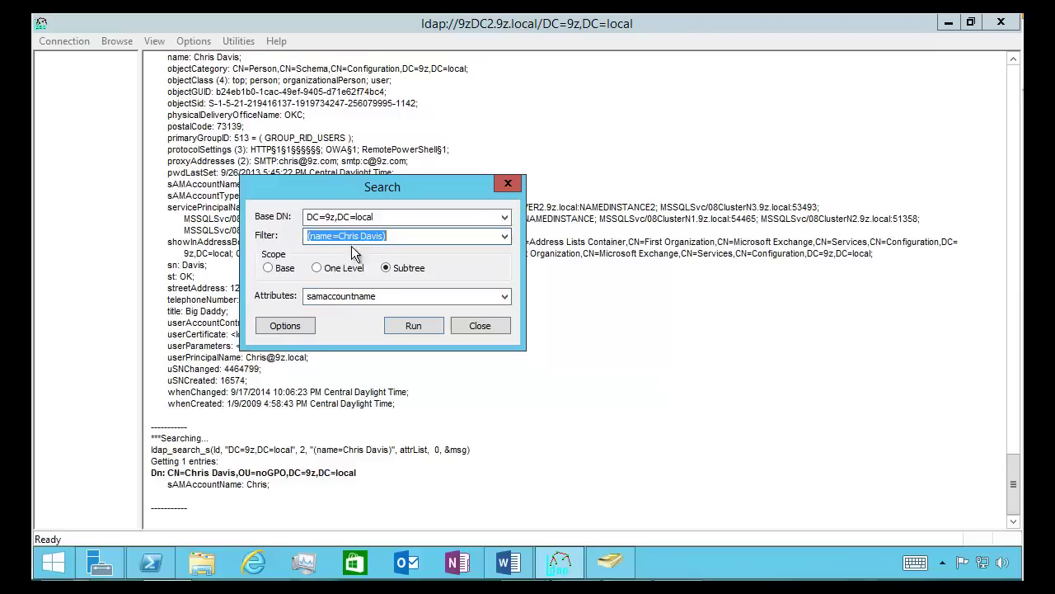
left_click(311, 238)
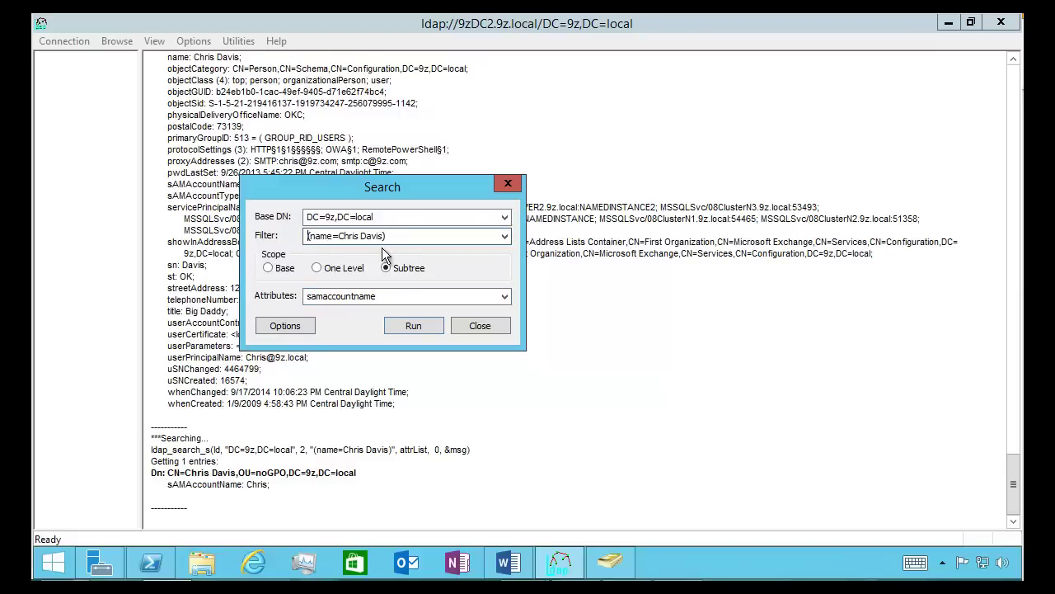
type("(&")
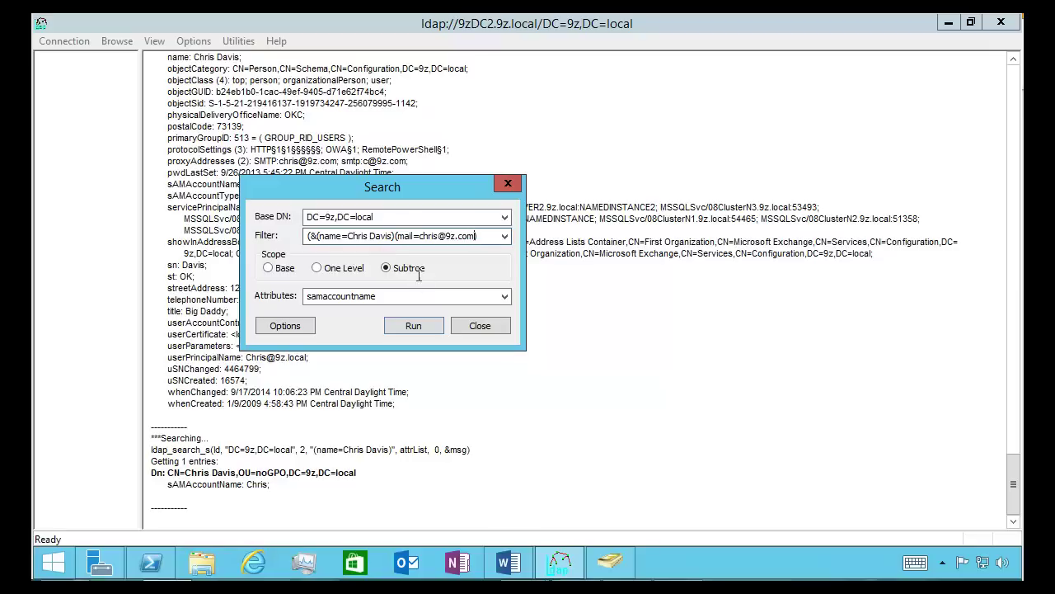
left_click(413, 325)
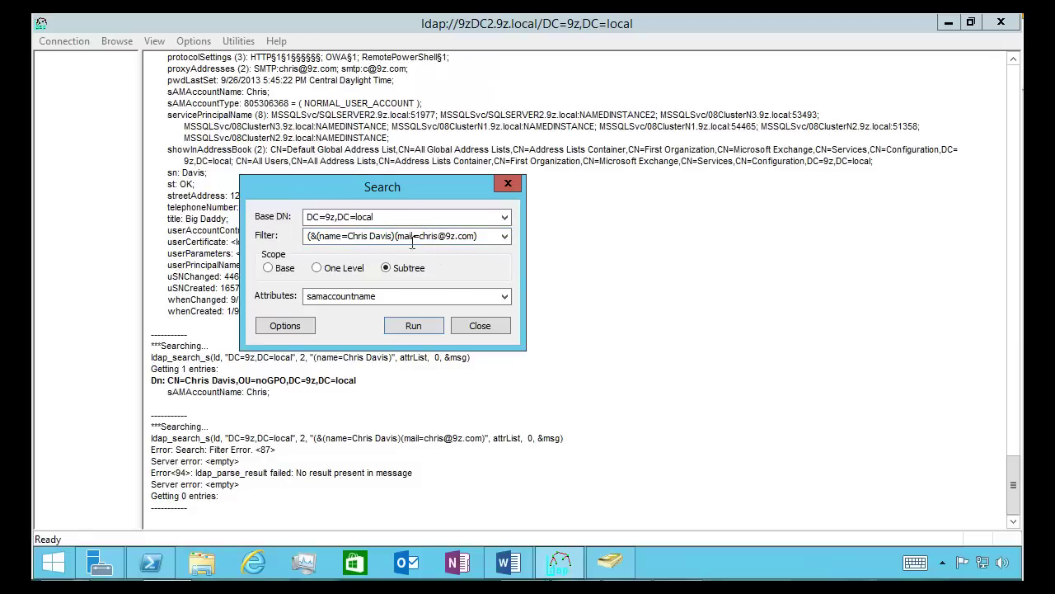
left_click(442, 238)
Select the DHCP-Class filter text in the Unique Searches report's Filter Name column
left_click(442, 238)
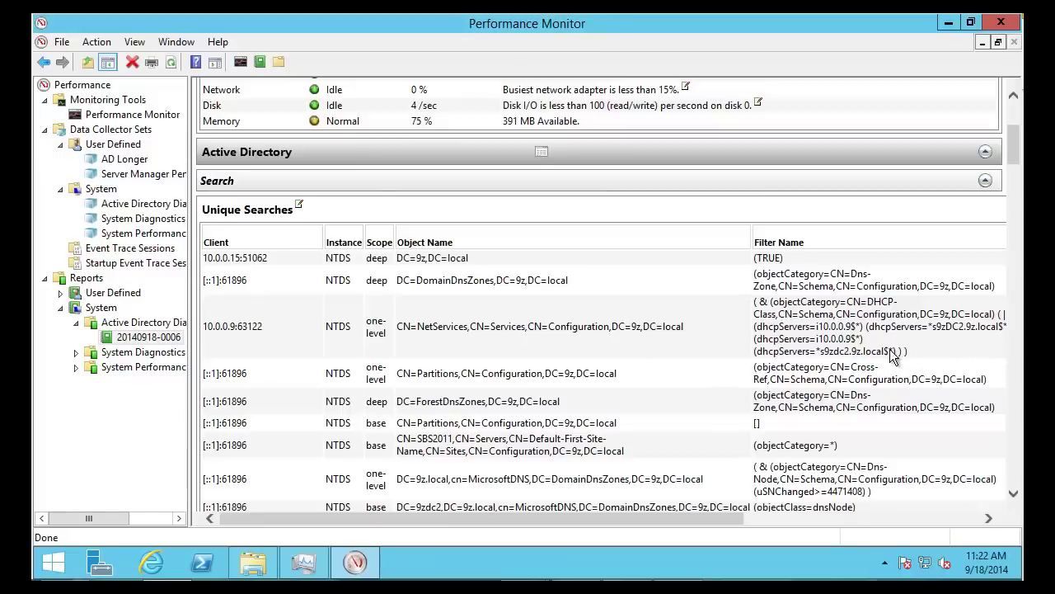
left_click_drag(890, 352, 769, 309)
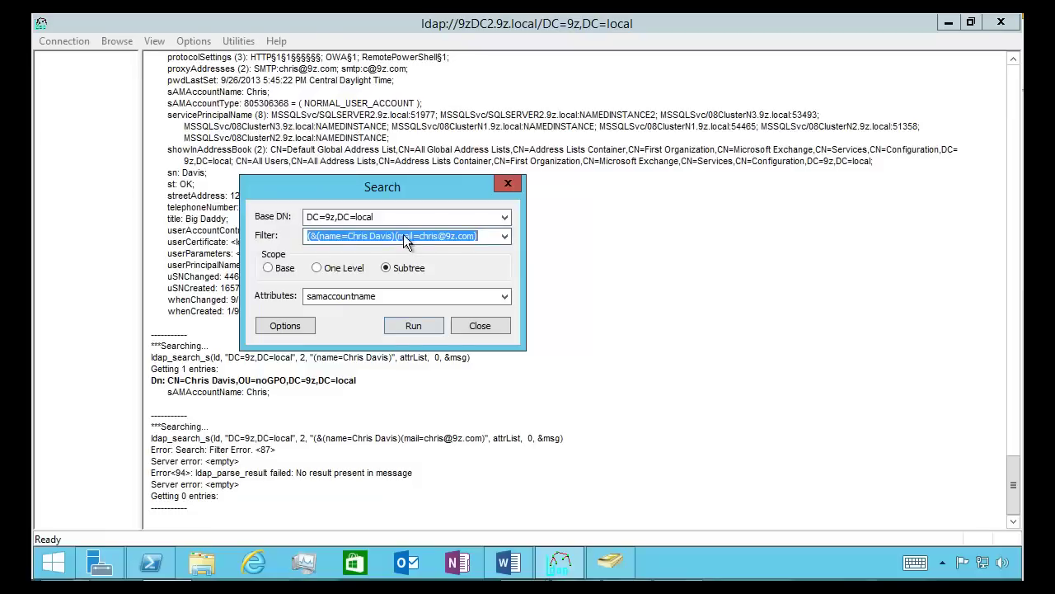
Paste the DHCP-Class filter into Ldp, request attributes *, and run the search
right_click(419, 237)
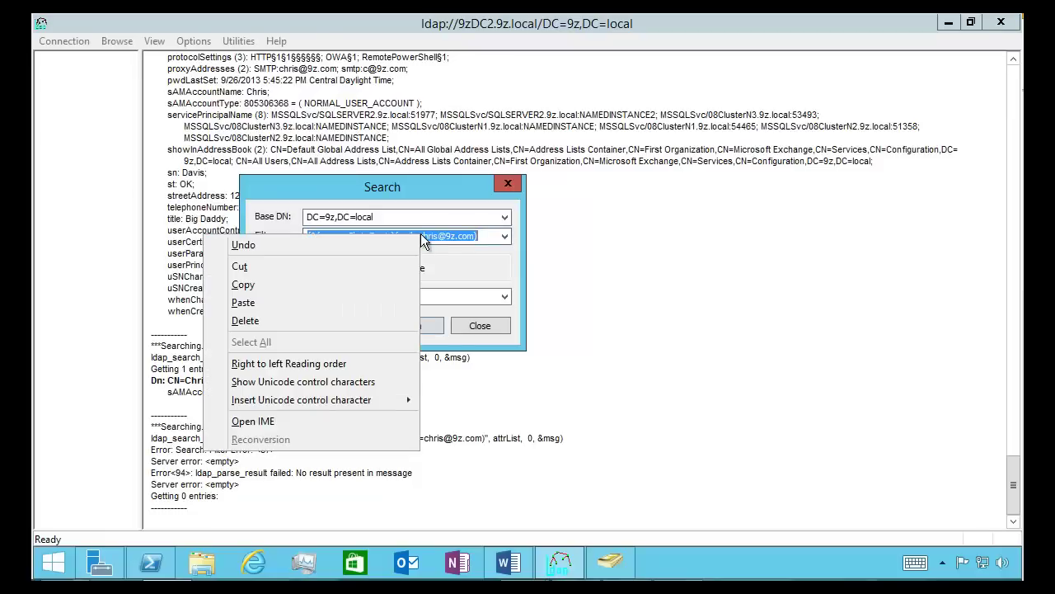
left_click(243, 302)
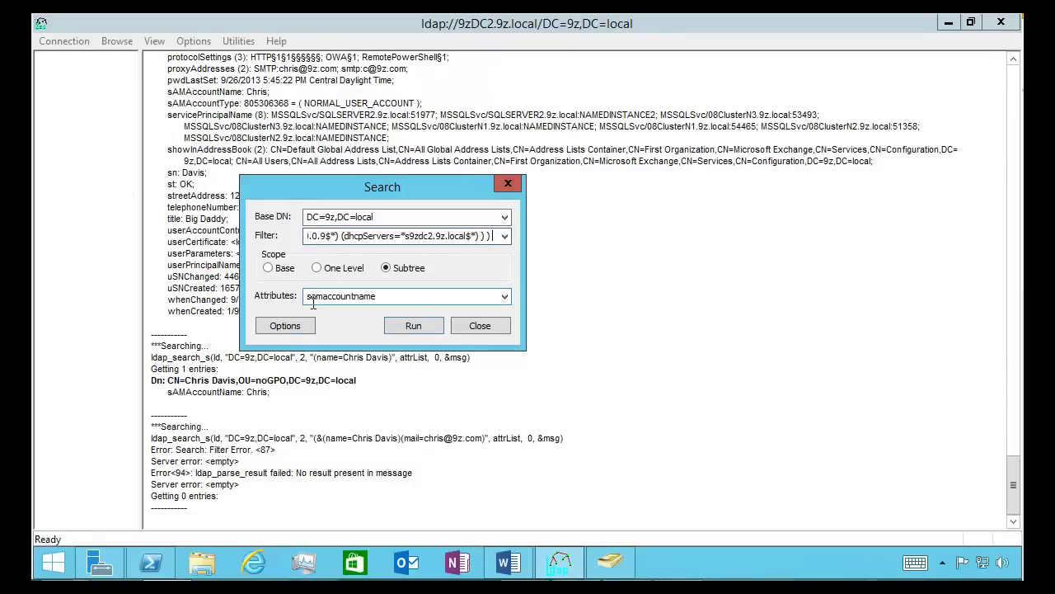
key("Home")
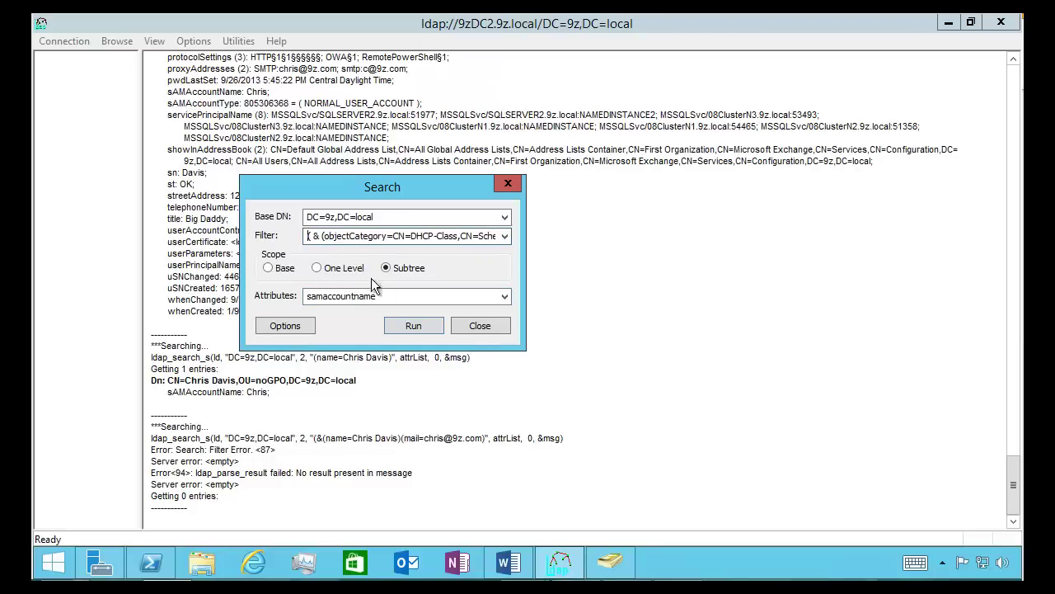
left_click(394, 299)
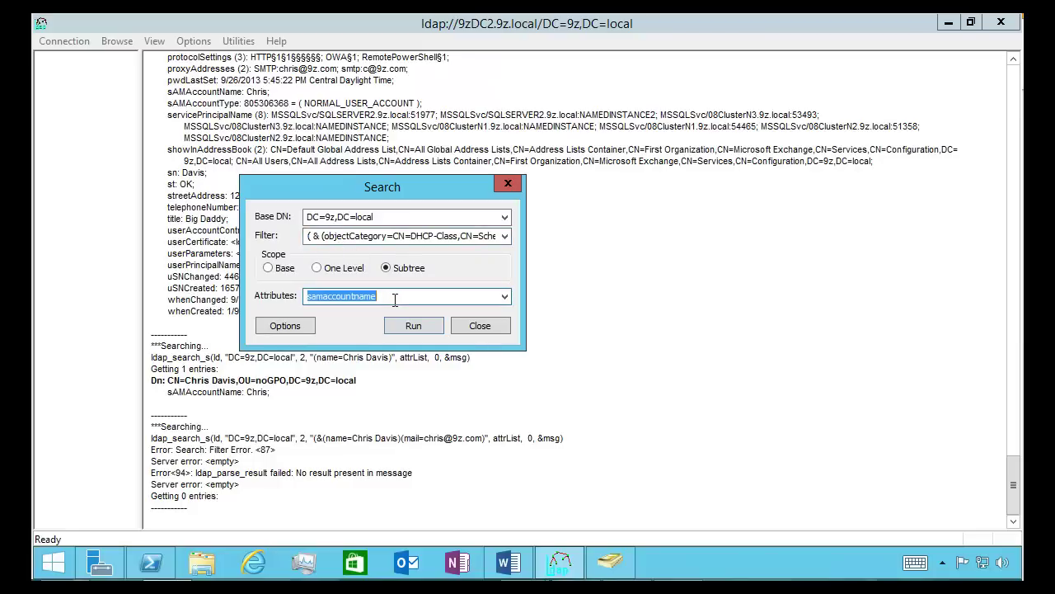
type("*")
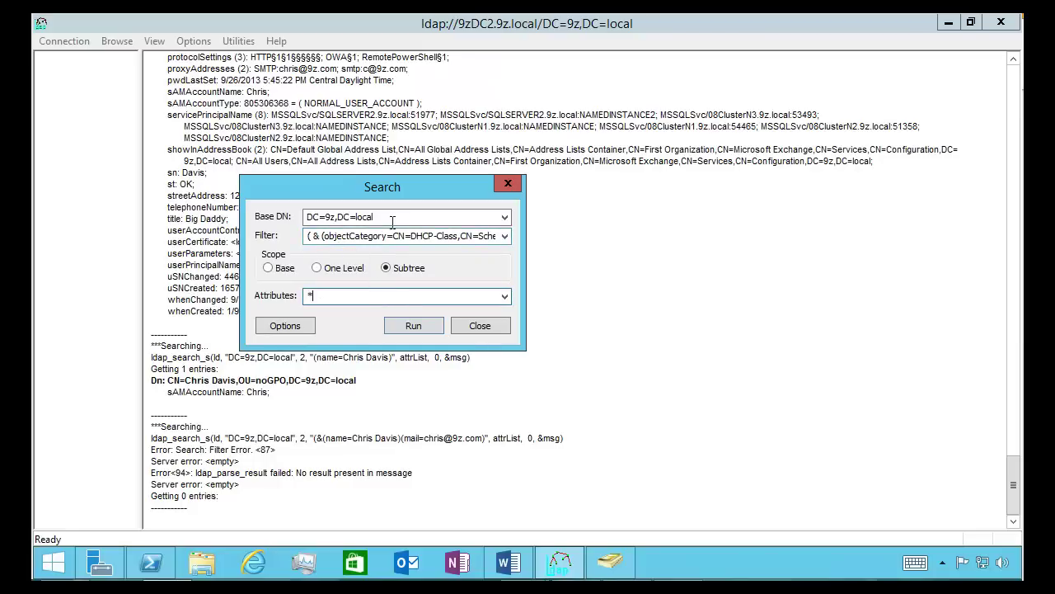
left_click(392, 221)
left_click(393, 221)
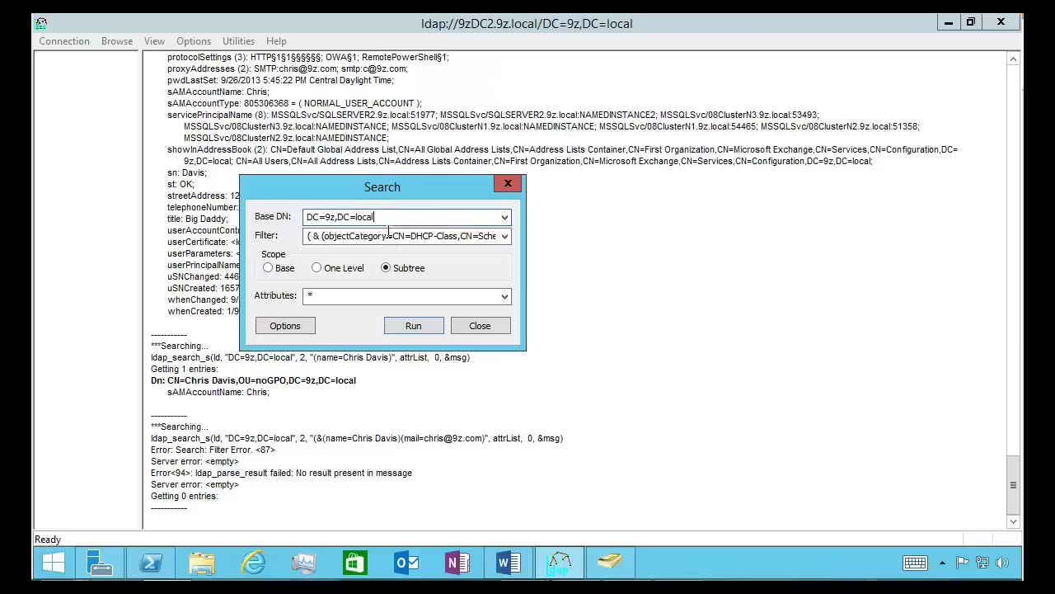
left_click(420, 237)
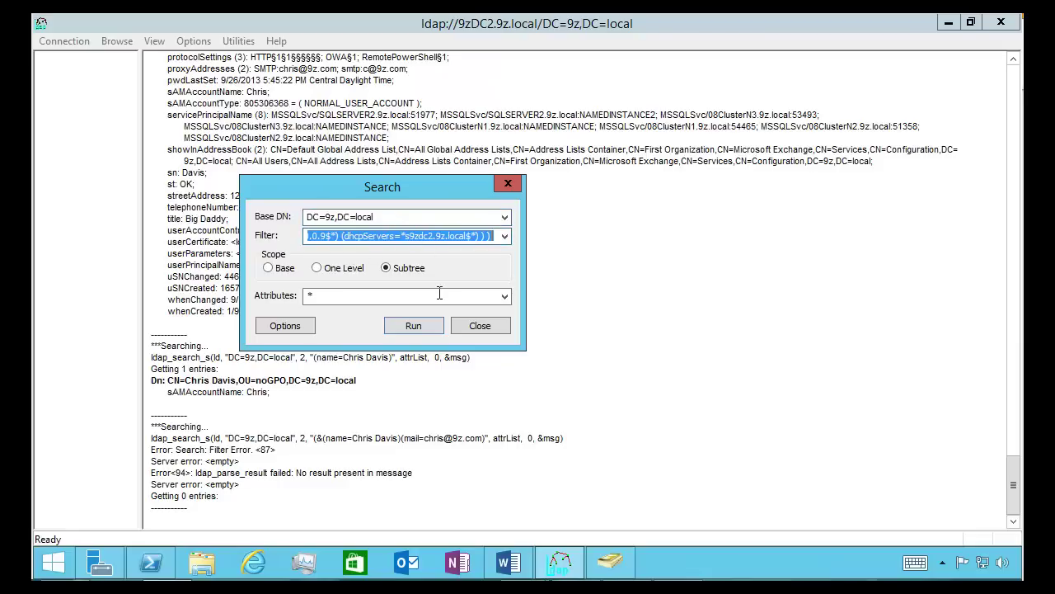
left_click(423, 324)
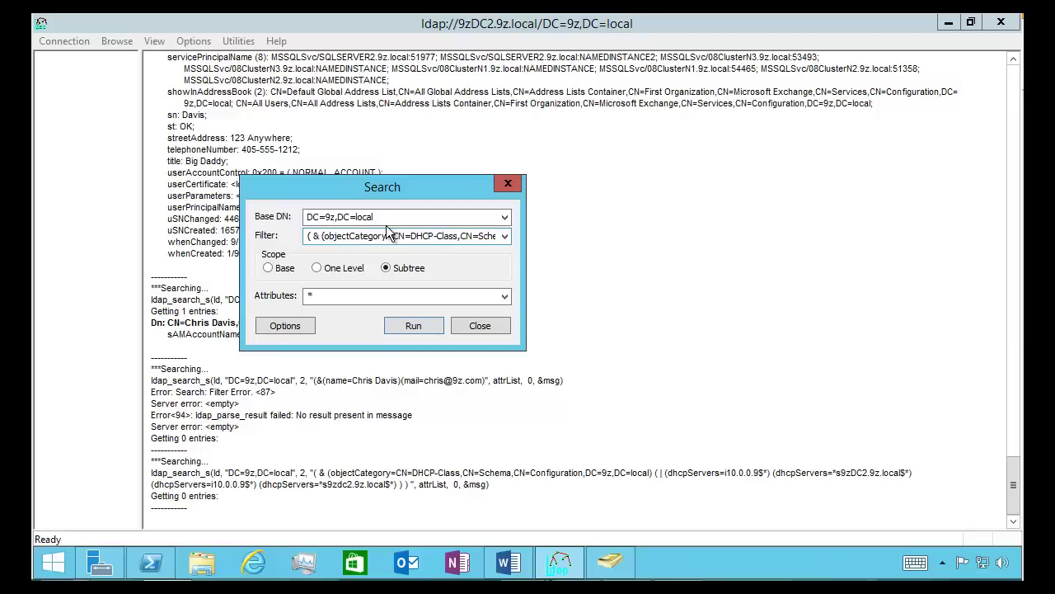
Switch the base DN to the Schema partition and rerun the DHCP-Class search
left_click(506, 217)
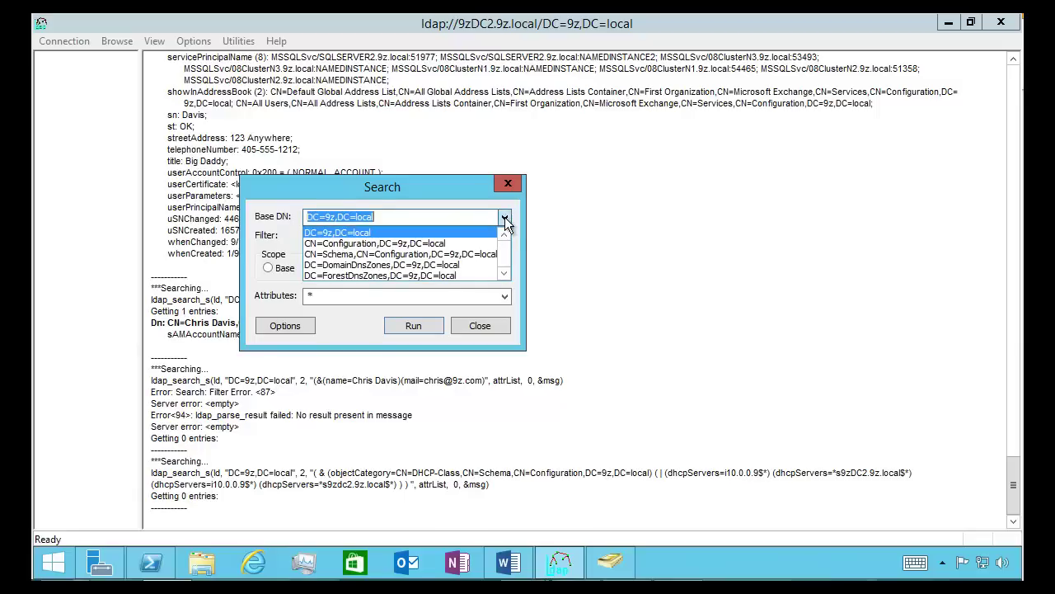
left_click(462, 248)
left_click(435, 240)
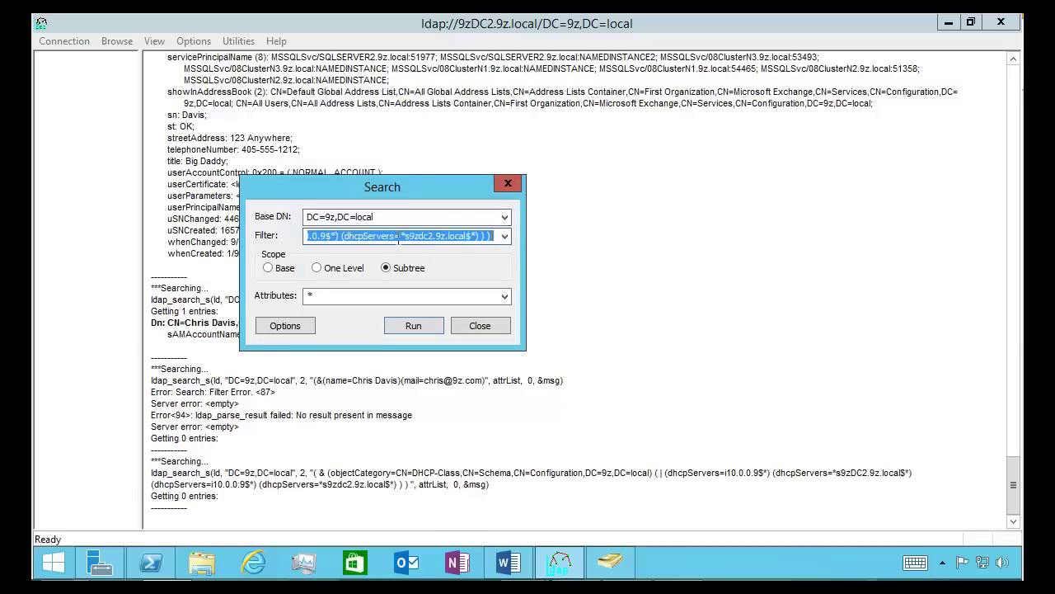
key("Home")
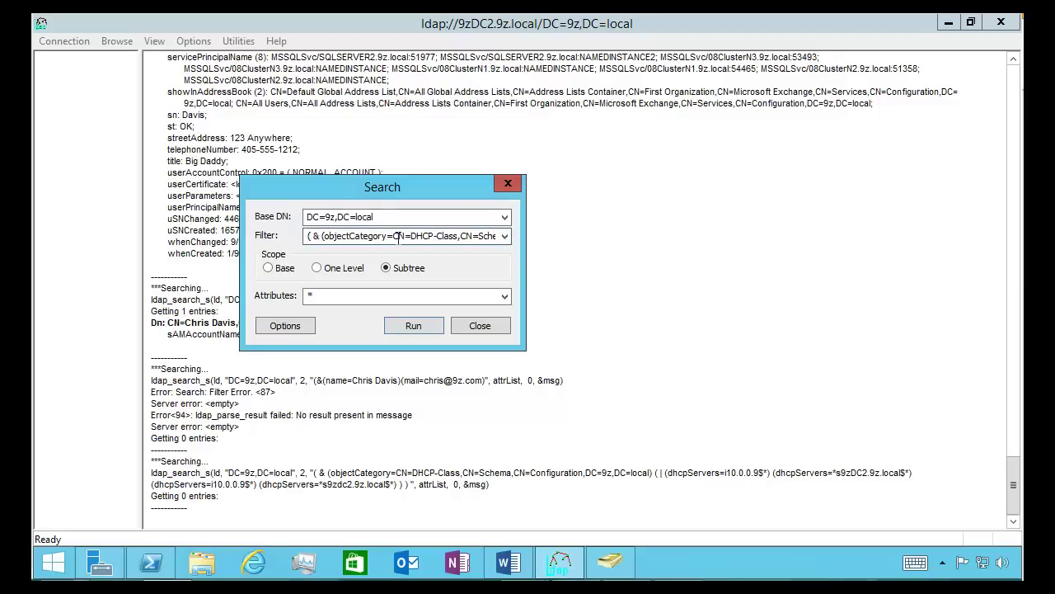
key("Right")
key("Right")
key("Right")
key("Right")
key("Right")
key("Right")
key("Right")
key("Right")
key("Right")
key("Right")
key("Right")
key("Right")
key("Right")
key("Right")
key("Right")
key("Right")
key("Right")
key("Right")
key("Right")
key("Right")
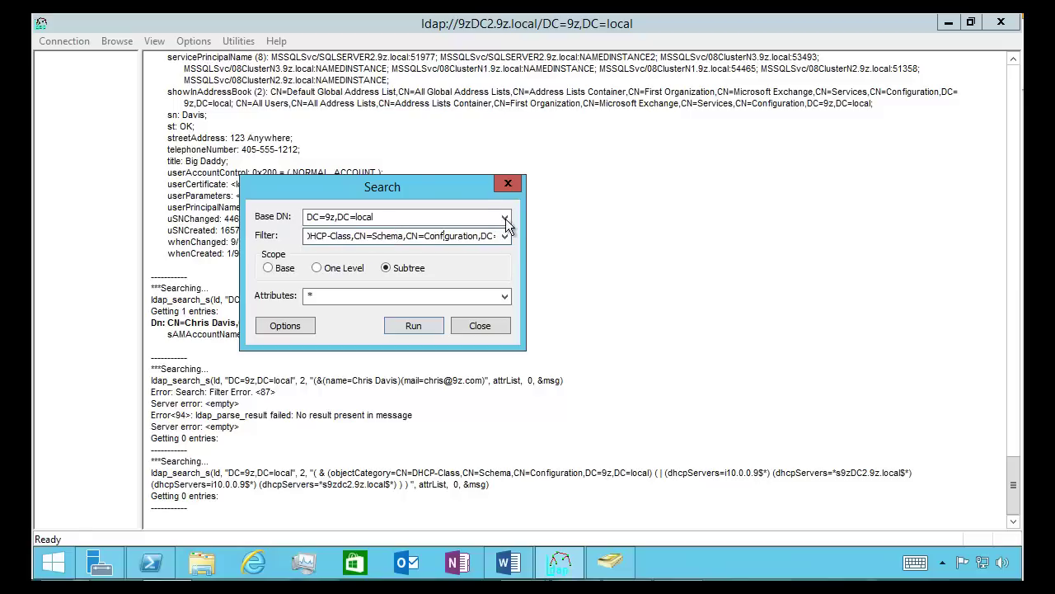
left_click(505, 217)
key("Escape")
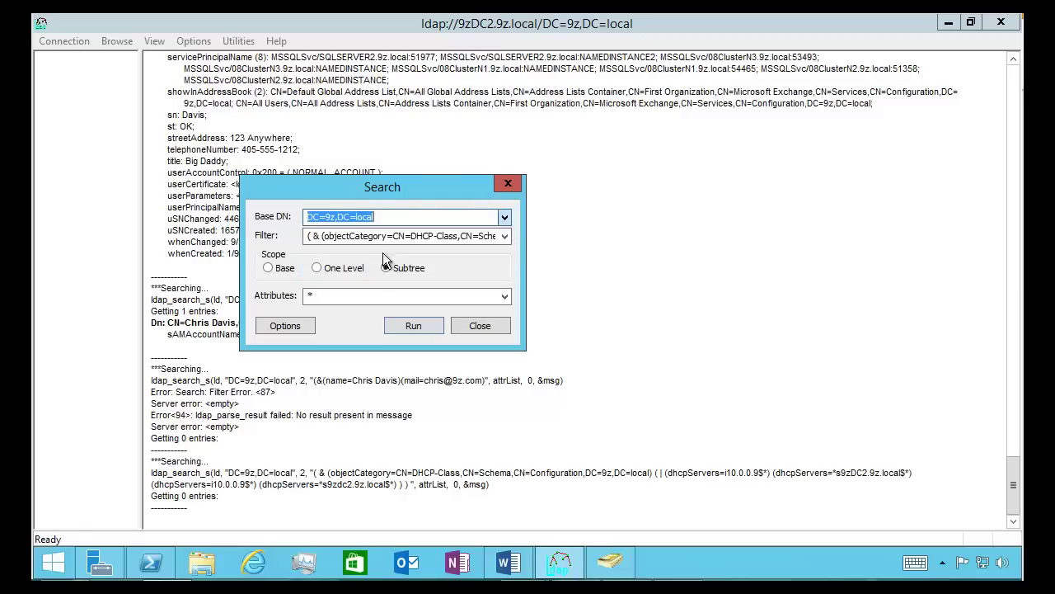
key("Down")
left_click(413, 326)
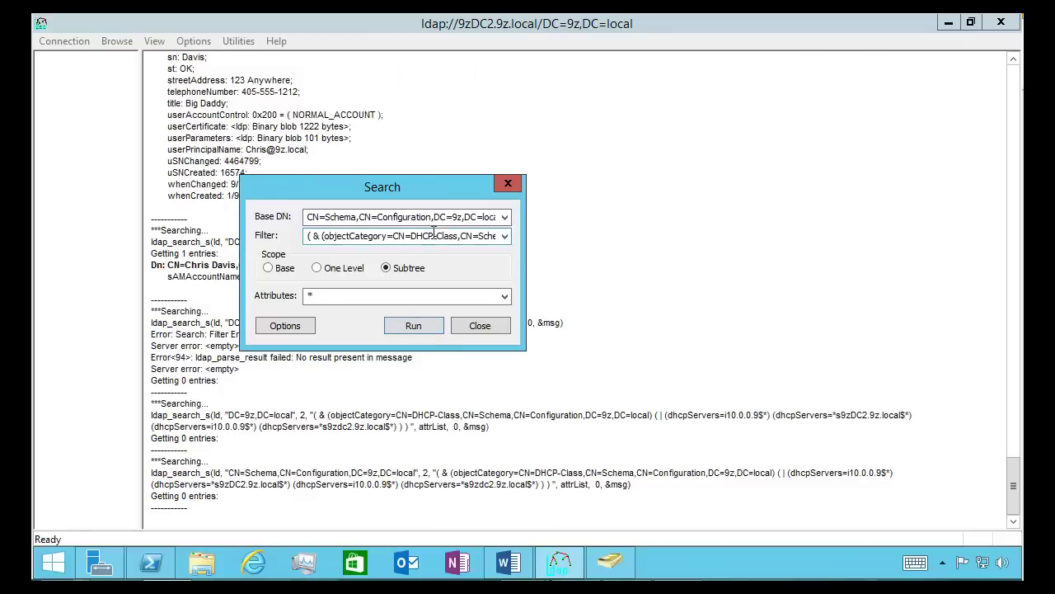
Run the search again with CN=Configuration,DC=9z,DC=local as the base DN
left_click(504, 217)
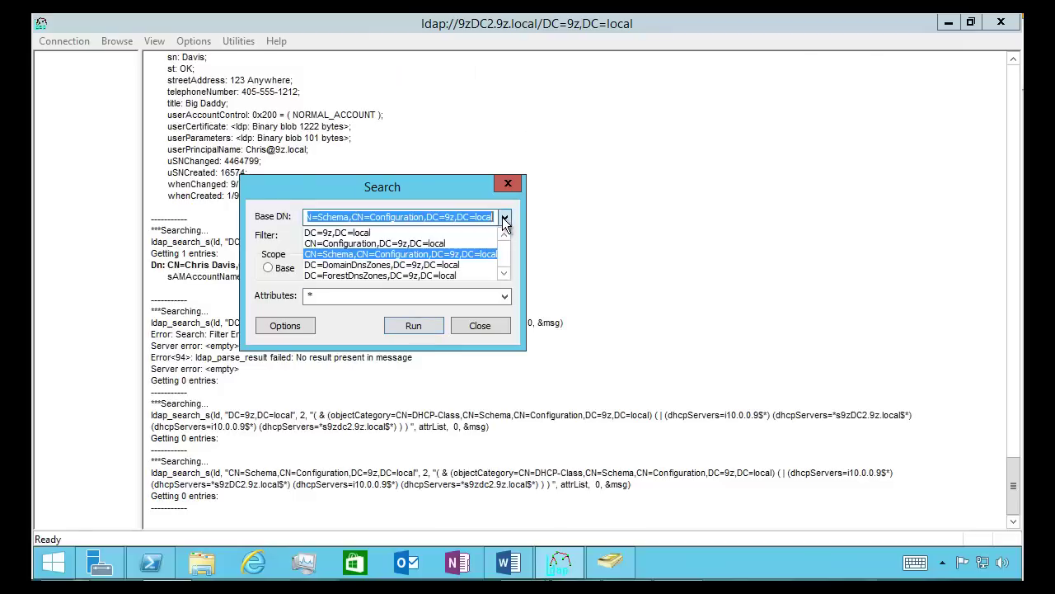
left_click(441, 240)
left_click(415, 327)
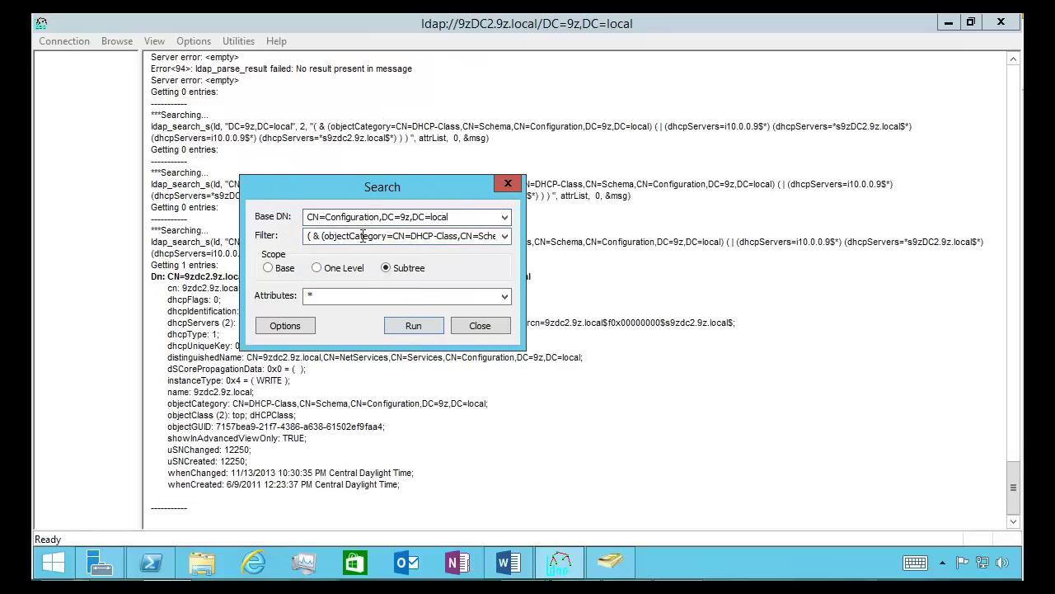
Launch Notepad from the Win+X Run prompt
left_click_drag(365, 191, 683, 85)
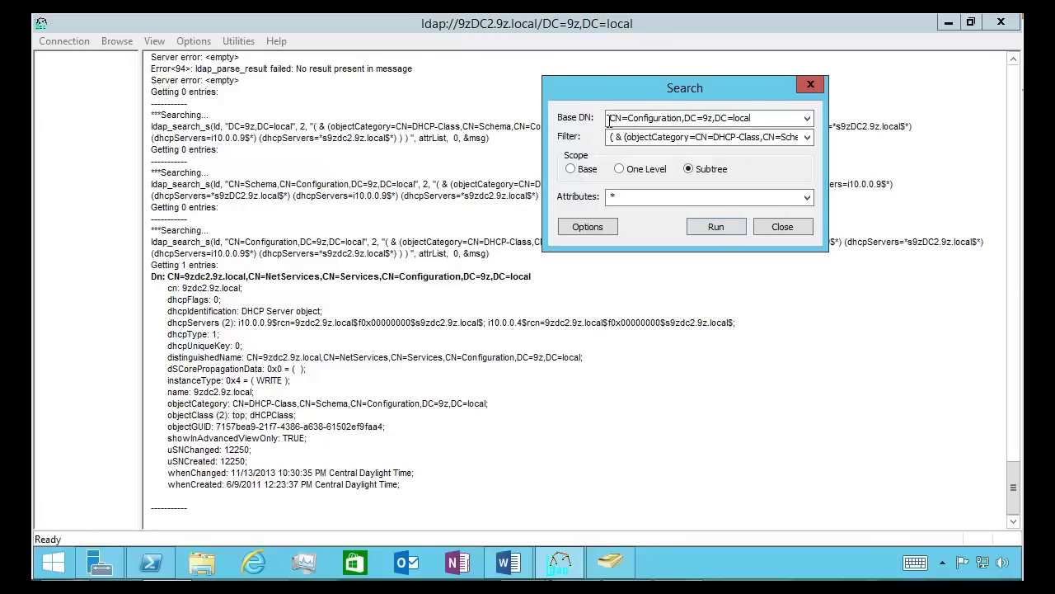
left_click_drag(638, 92, 393, 180)
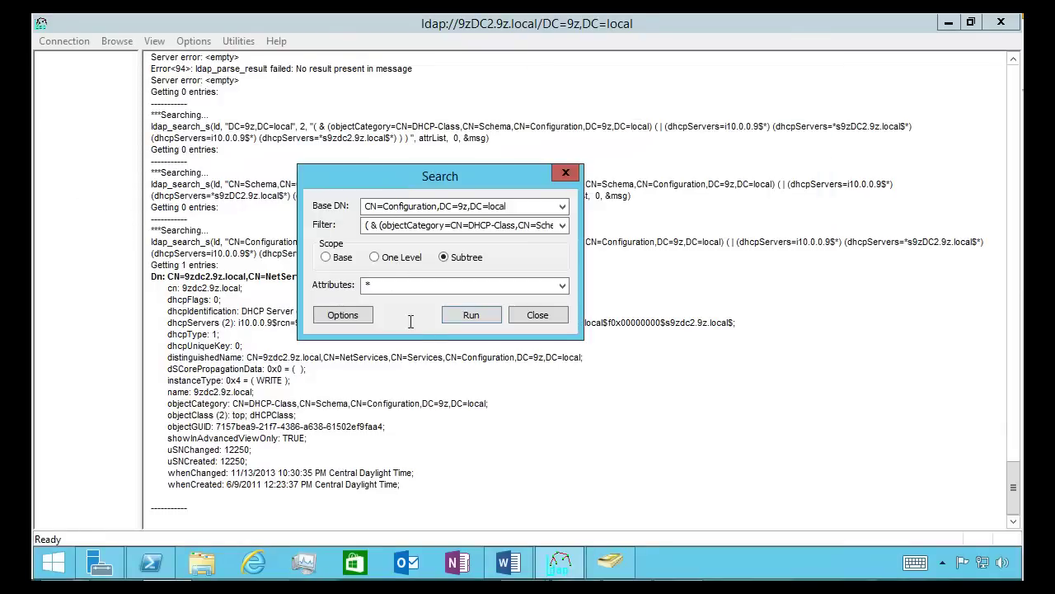
key("super+x")
left_click(116, 506)
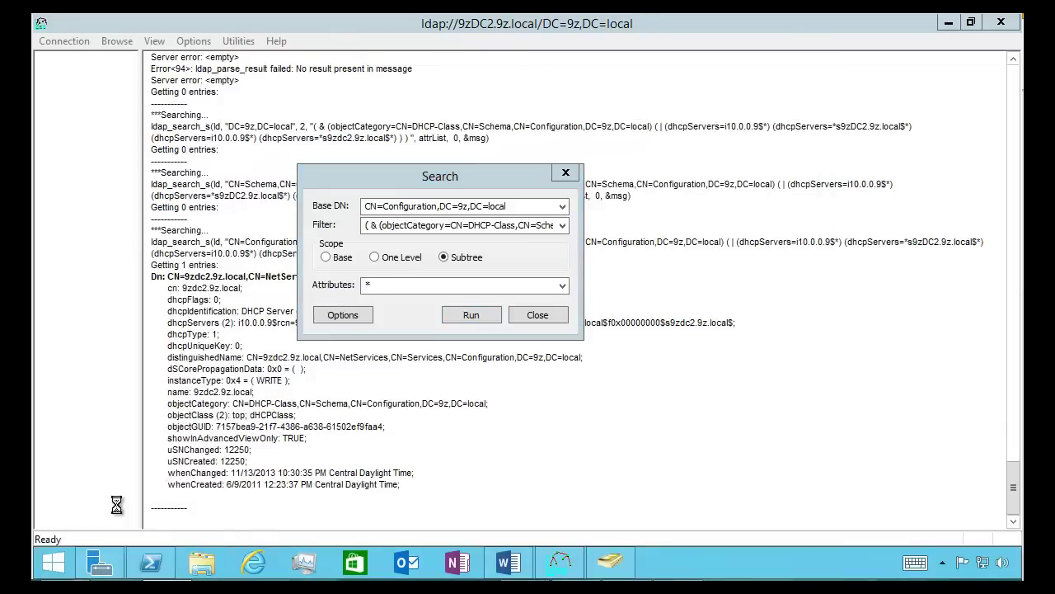
type("notep")
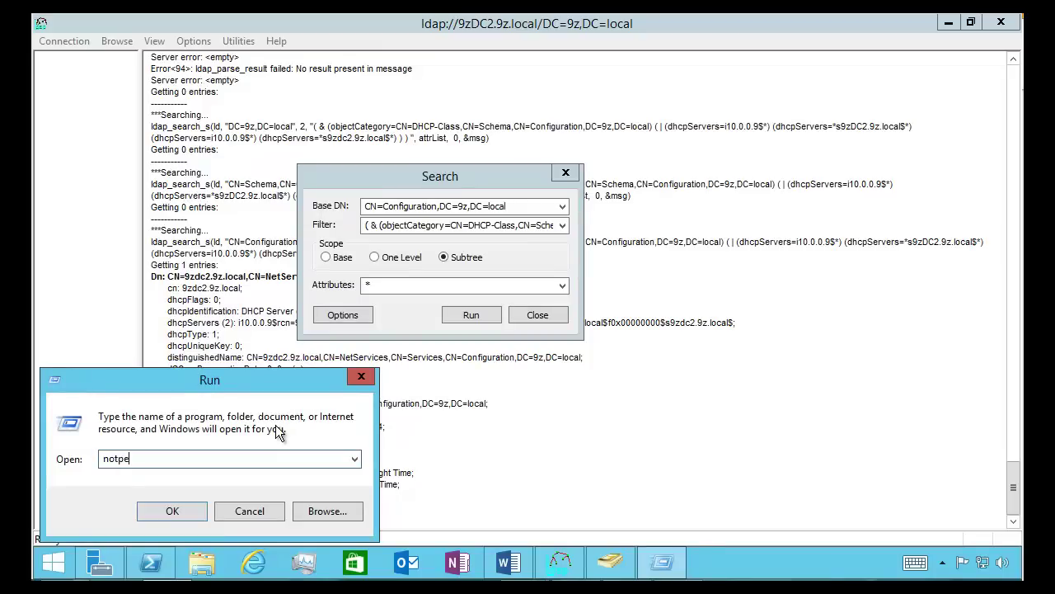
key("BackSpace")
key("BackSpace")
key("BackSpace")
type("tepad")
key("Return")
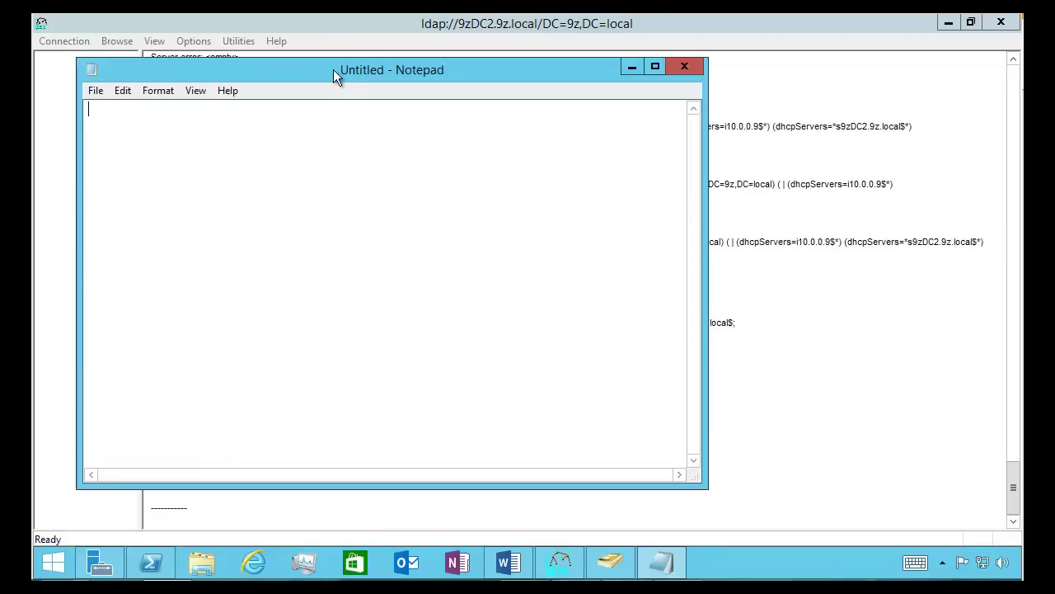
Select the DHCP-Class filter in Ldp's Search dialog and bring Notepad up maximized
left_click_drag(333, 69, 485, 246)
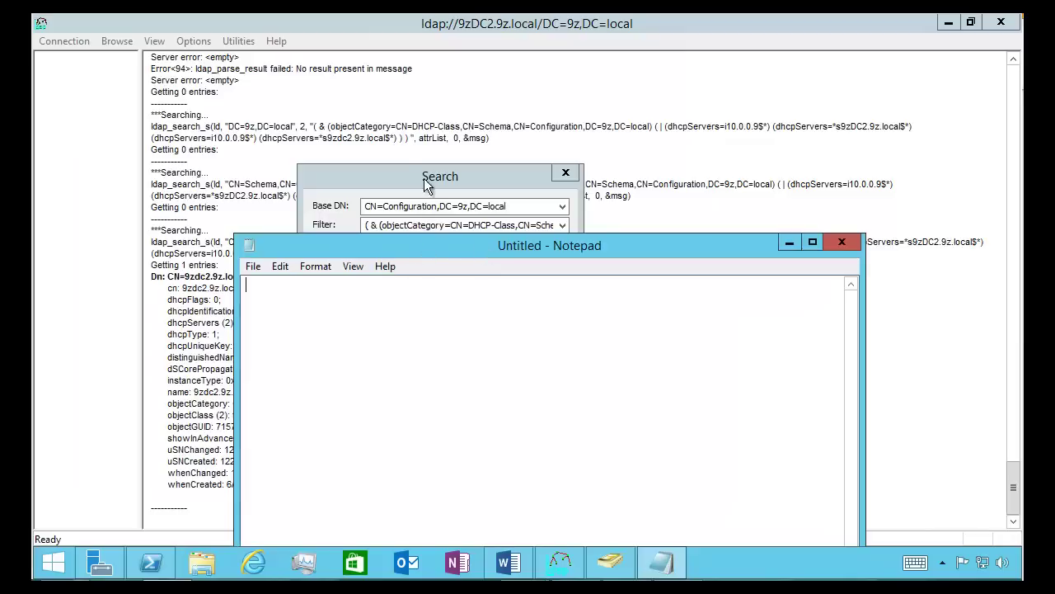
left_click_drag(428, 188, 329, 91)
left_click(313, 128)
key("ctrl+a")
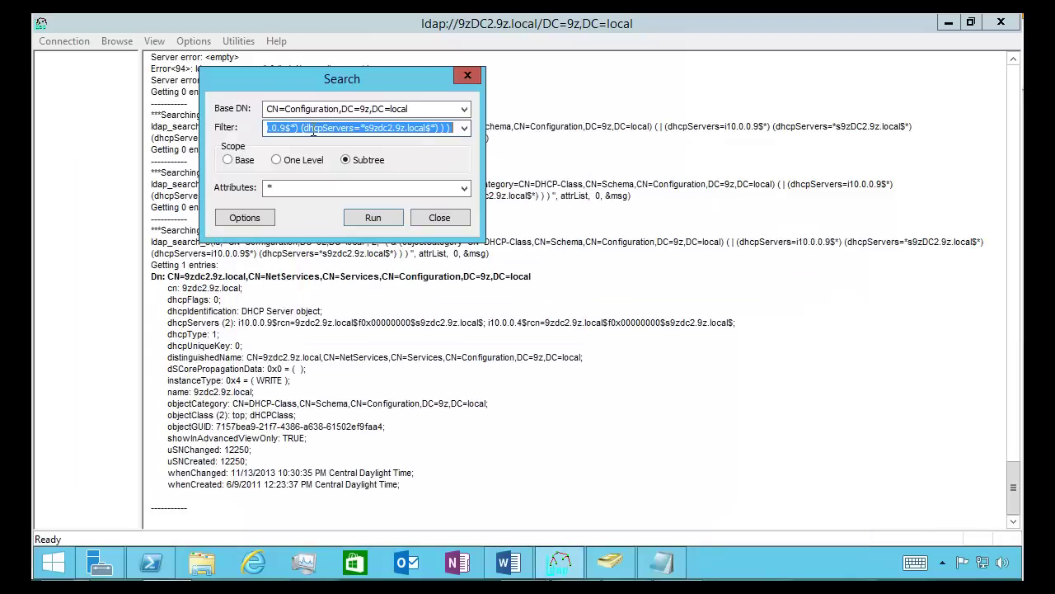
left_click(661, 562)
left_click_drag(418, 243, 372, 105)
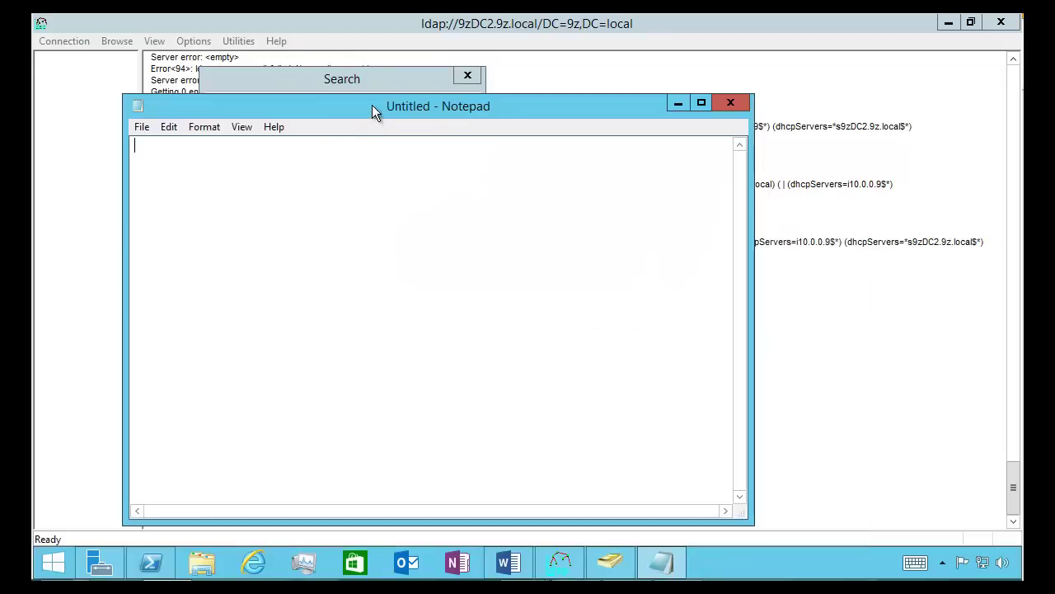
double_click(372, 105)
Paste the DHCP-Class filter into Notepad and locate its AND and OR operators
key("ctrl+v")
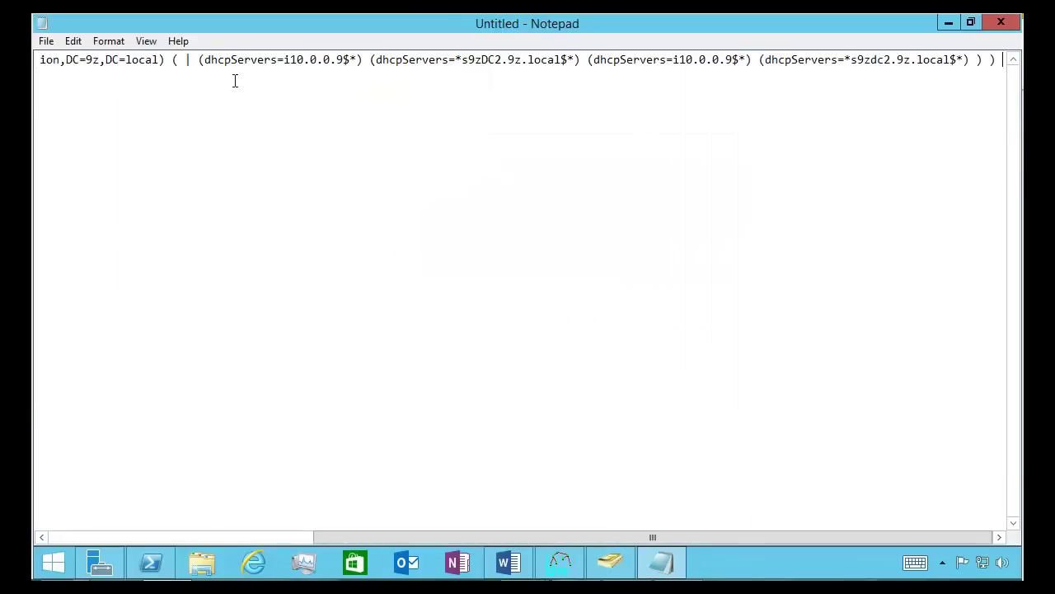
key("Home")
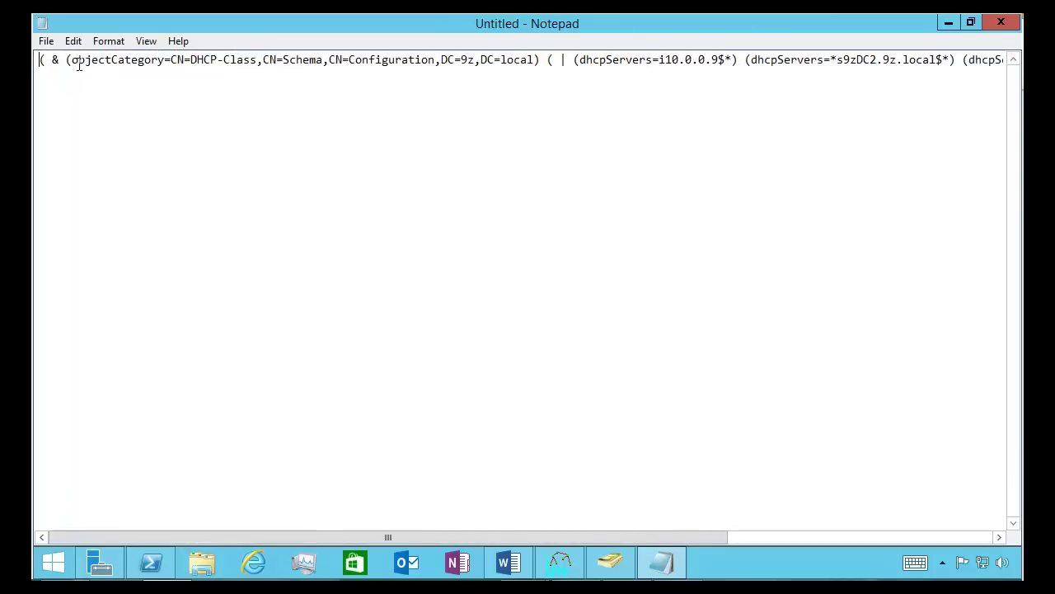
double_click(55, 59)
double_click(563, 62)
Insert a (!(name=…)) clause with the user's full name after the objectCategory clause
left_click(542, 60)
type("()")
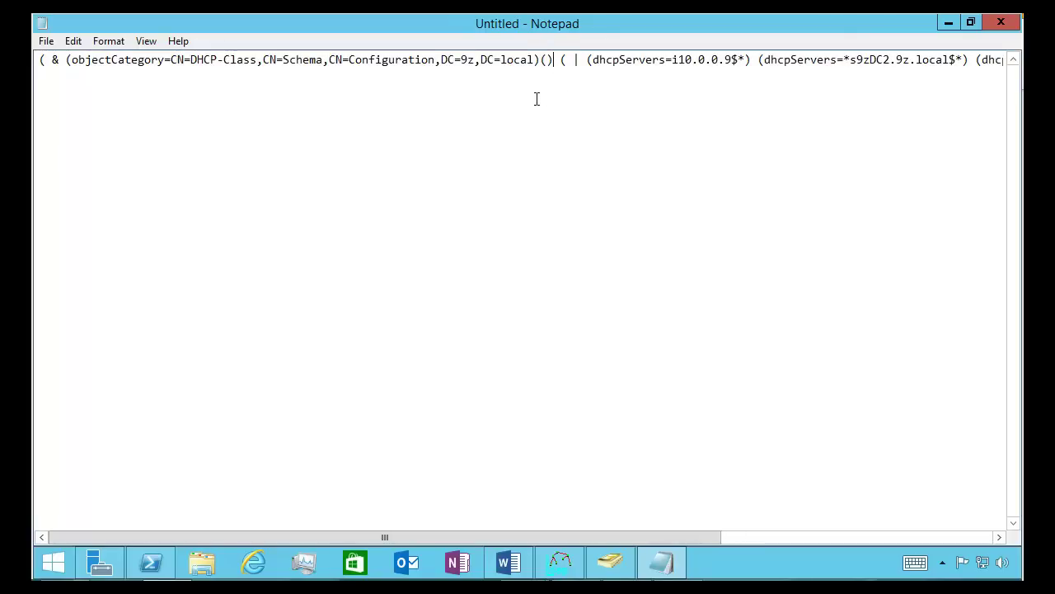
key("Left")
type("!()")
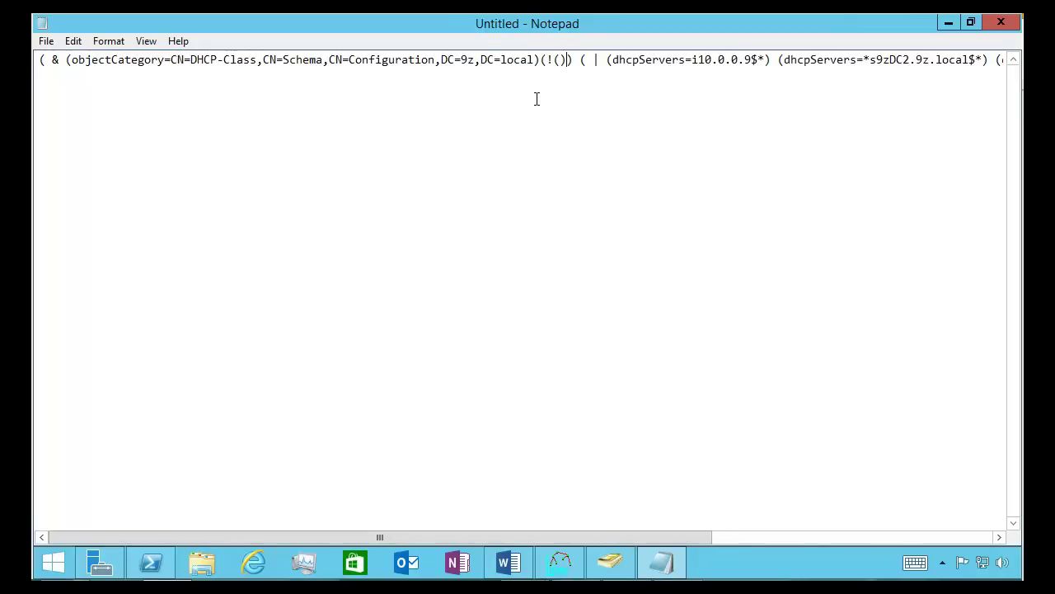
type("name")
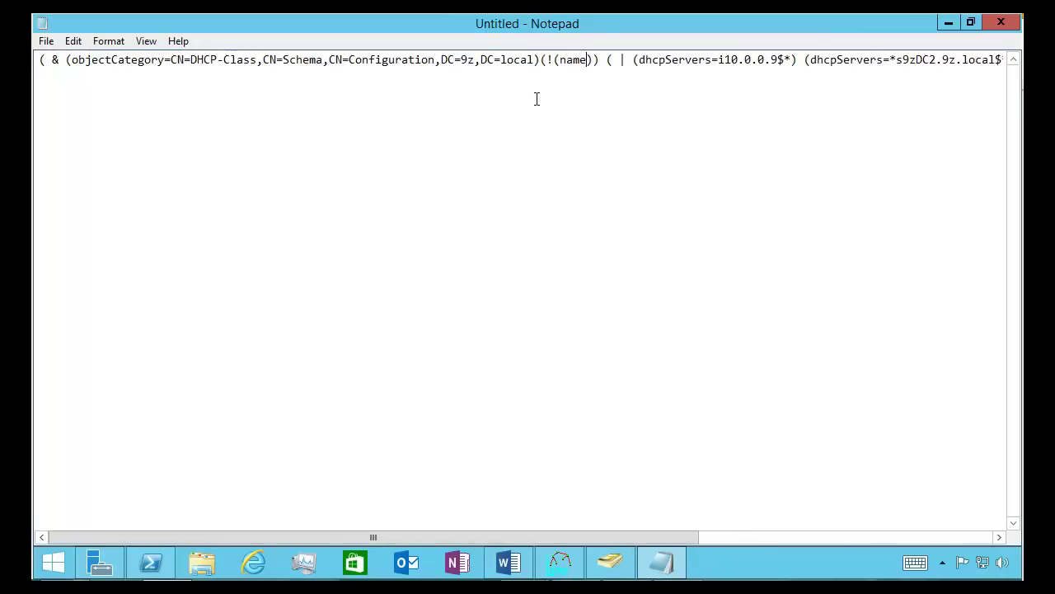
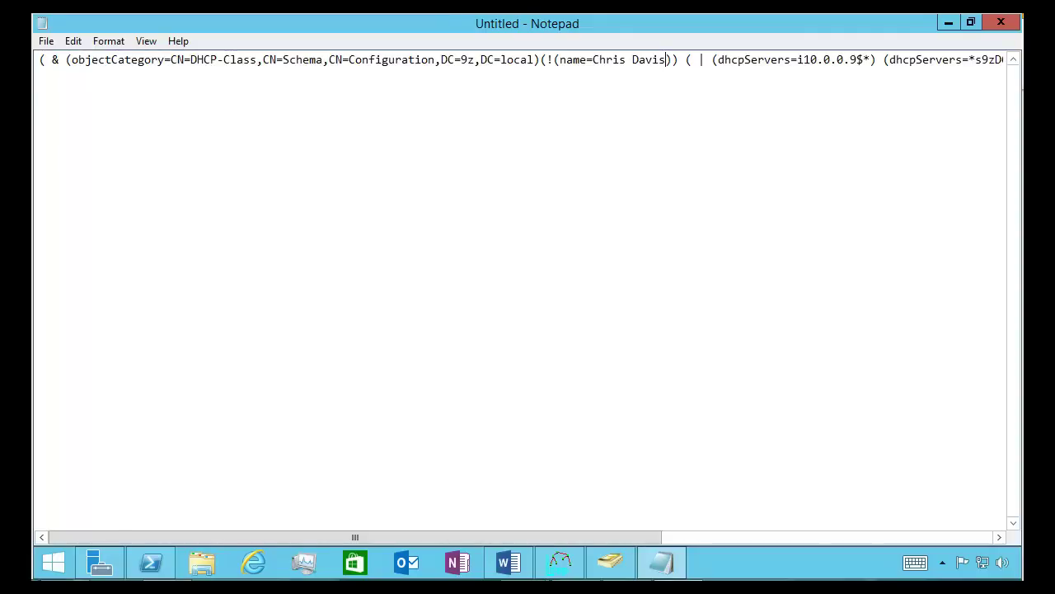
Remove the extra parentheses and replace the surname with a * wildcard
left_click(559, 59)
key("BackSpace")
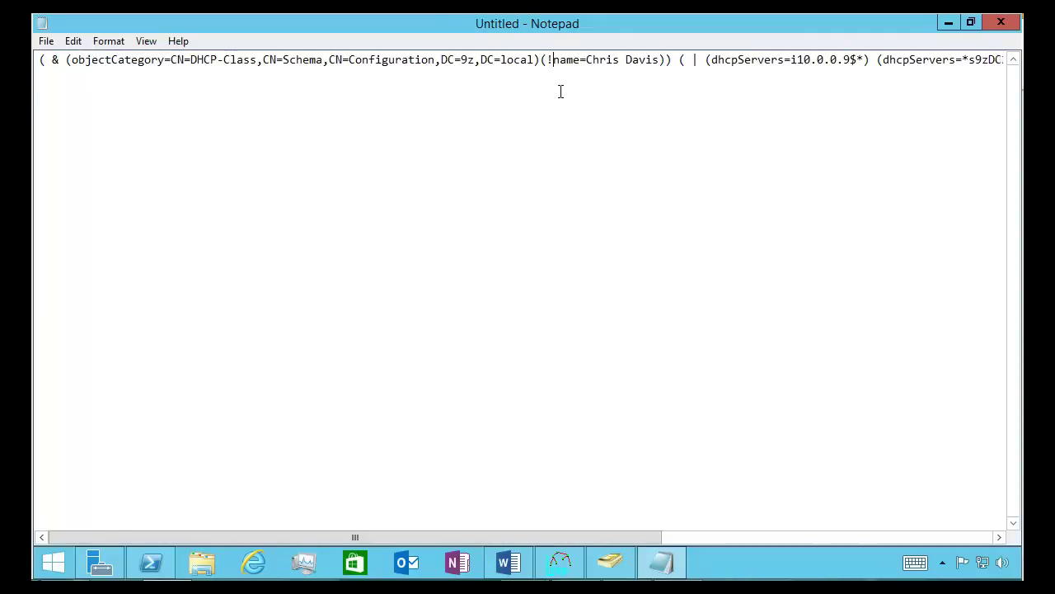
key("Right")
key("Right")
key("Right")
key("Right")
key("Right")
key("Right")
key("Right")
key("Right")
key("Right")
key("Right")
key("Right")
key("Right")
key("Right")
key("Right")
key("Right")
key("Right")
key("Right")
key("BackSpace")
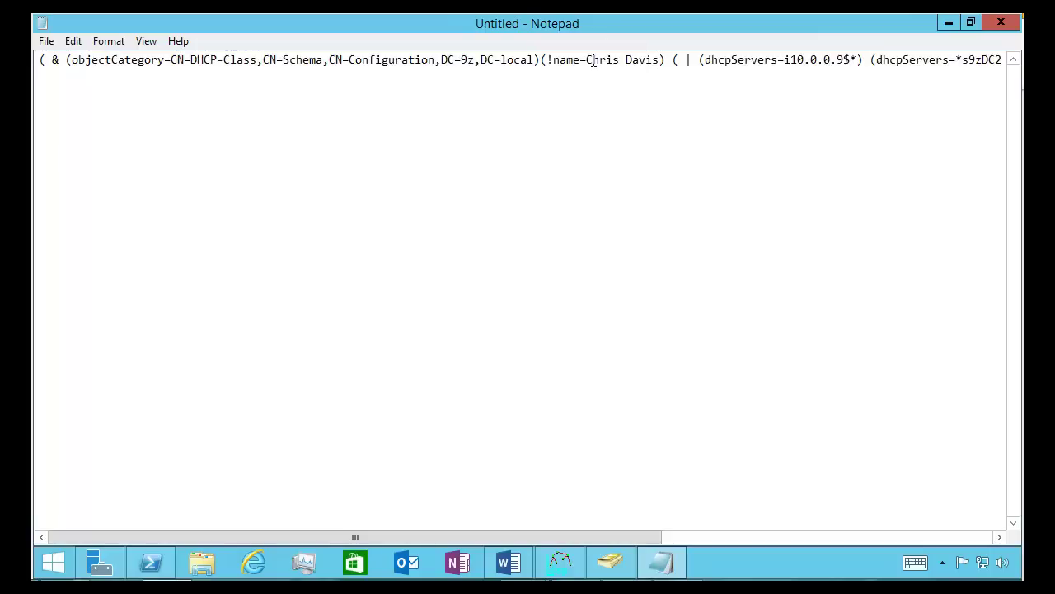
left_click_drag(620, 60, 663, 61)
type("*")
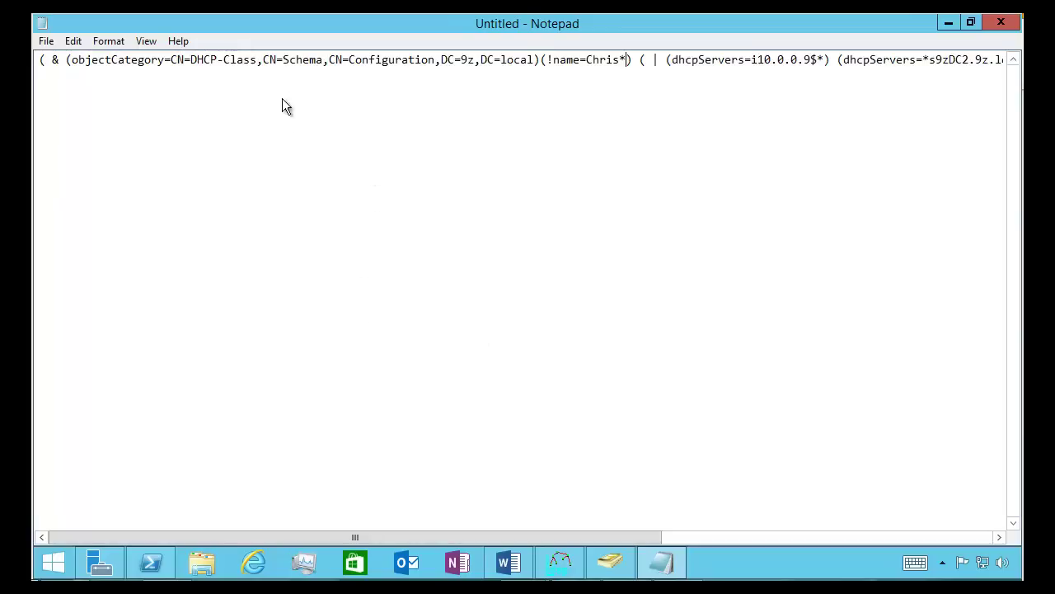
Delete the (!name=…) clause from the DHCP server filter and select the remaining filter text
double_click(547, 61)
left_click(641, 63)
left_click_drag(632, 63, 552, 76)
key("Delete")
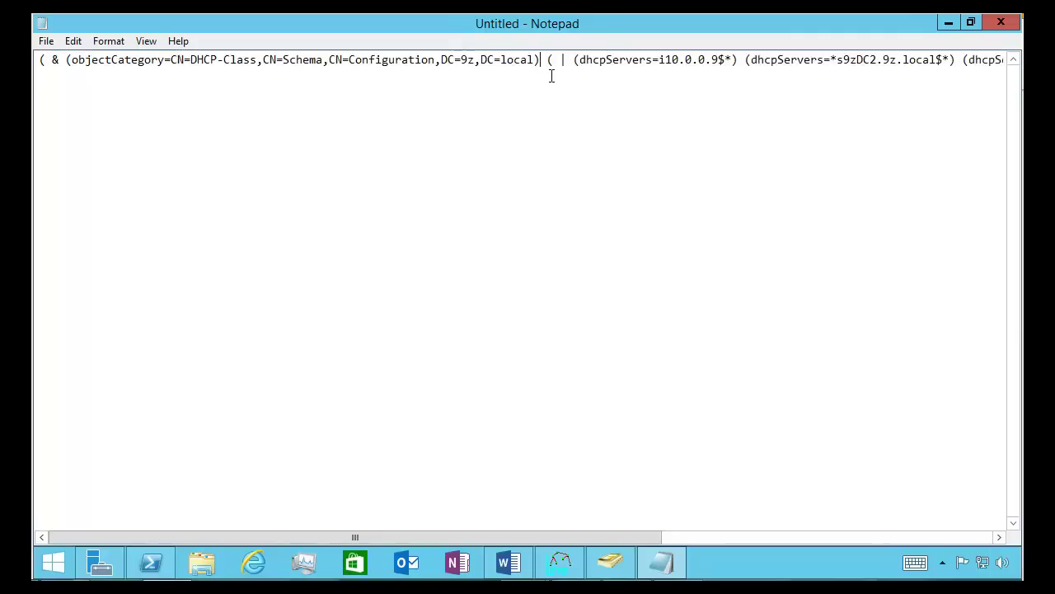
key("shift+End")
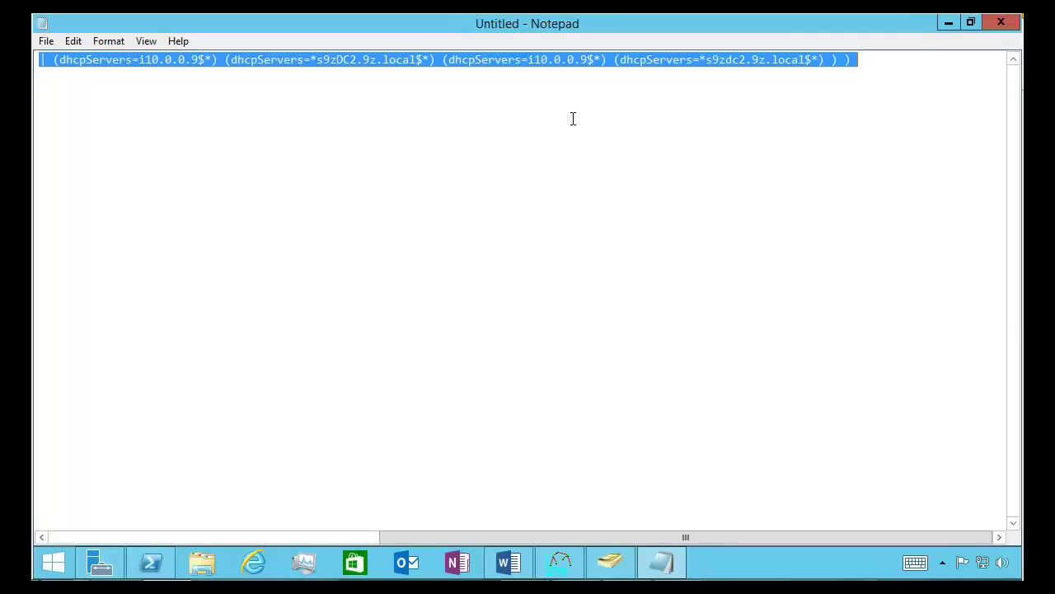
In PowerShell, run Get-ADObject -LDAPFilter with the pasted DHCP server filter
left_click(151, 563)
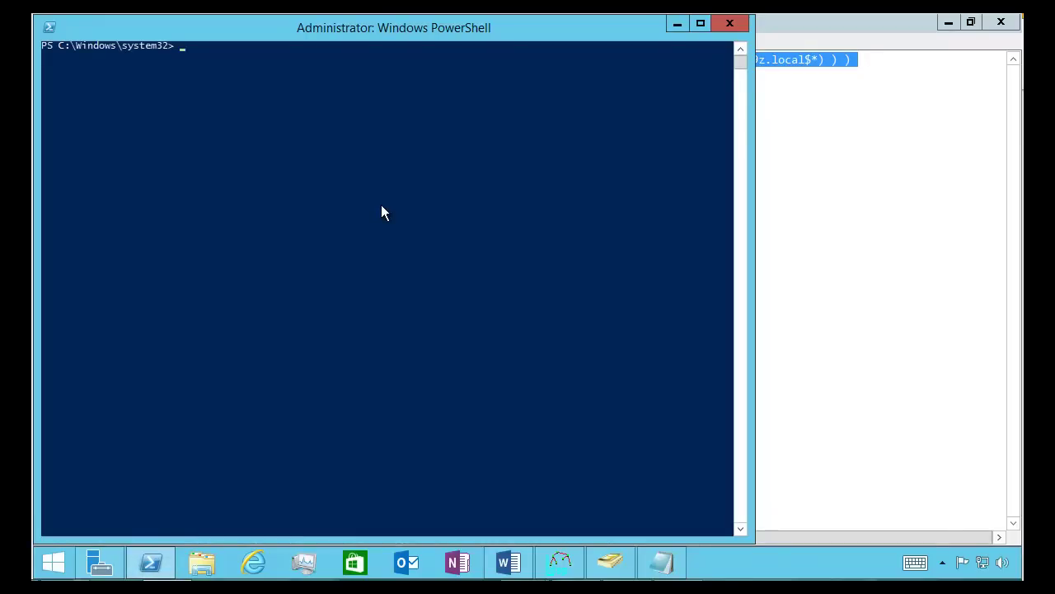
type("get-adob")
key("Tab")
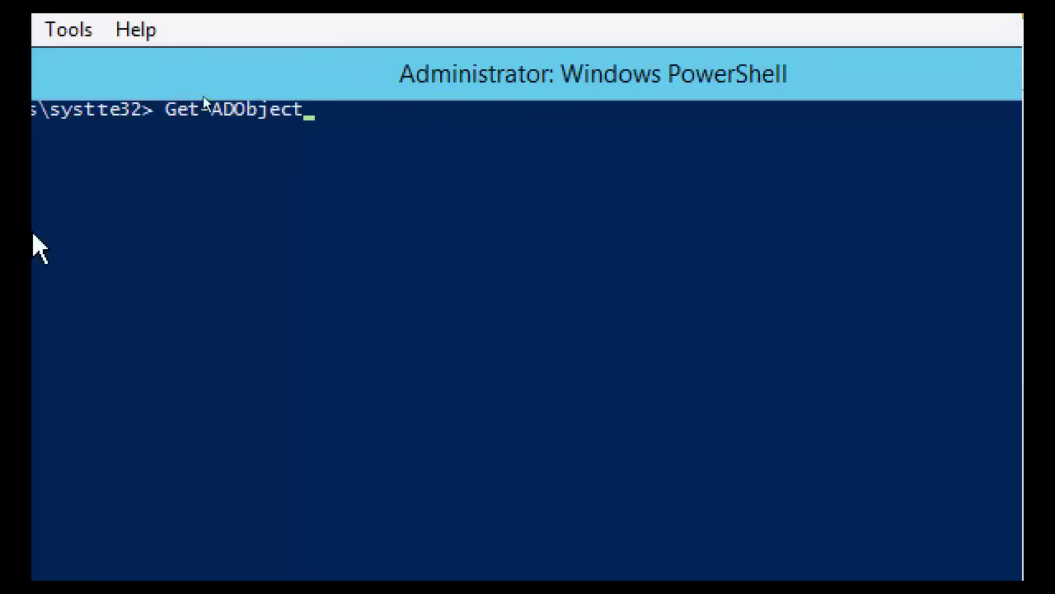
type("-")
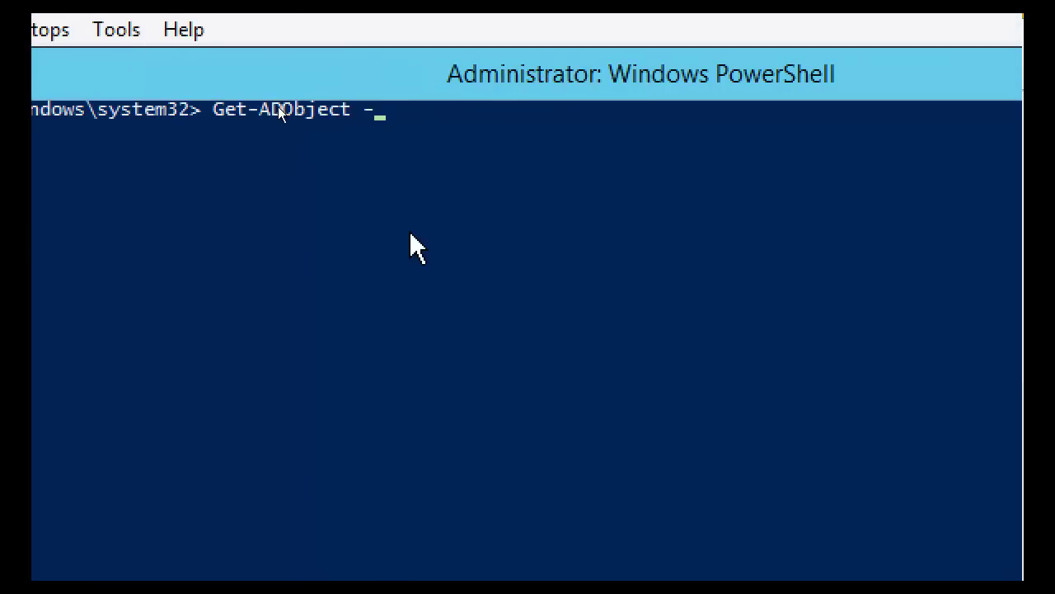
type("f")
key("BackSpace")
type("l")
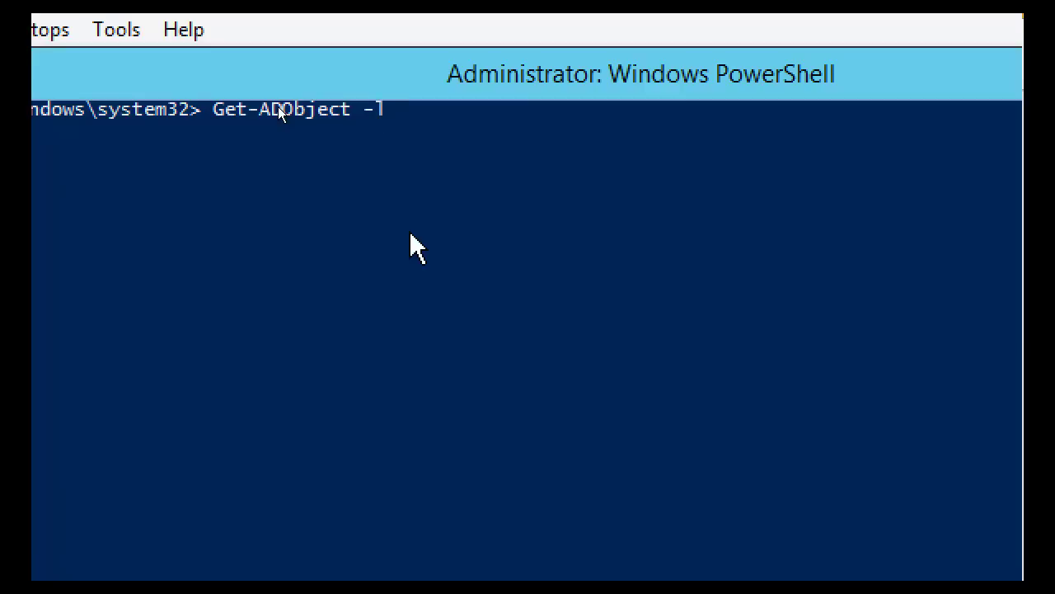
key("Tab")
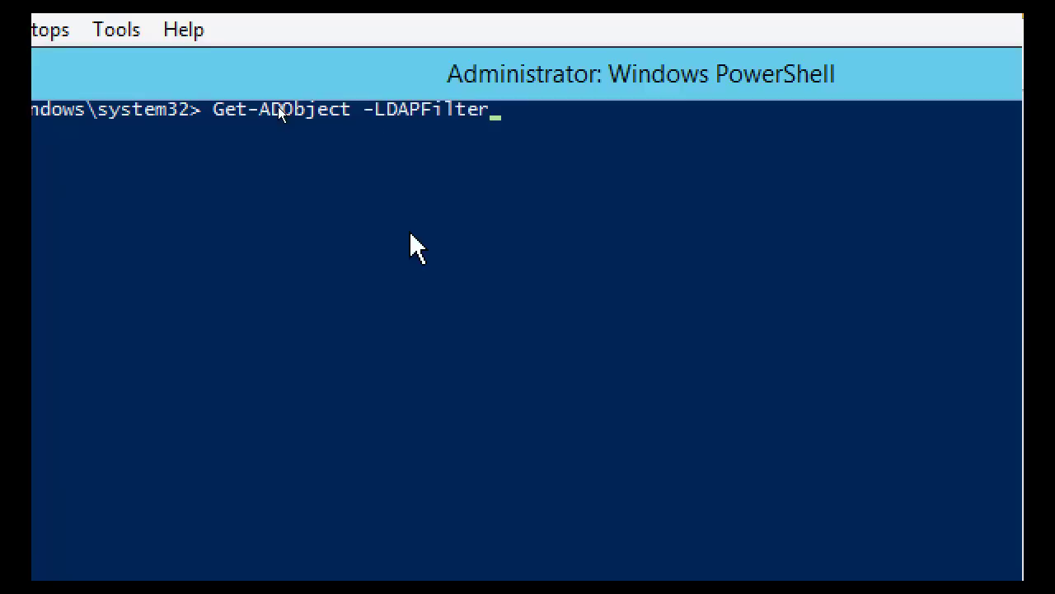
type("''")
key("Left")
right_click(417, 247)
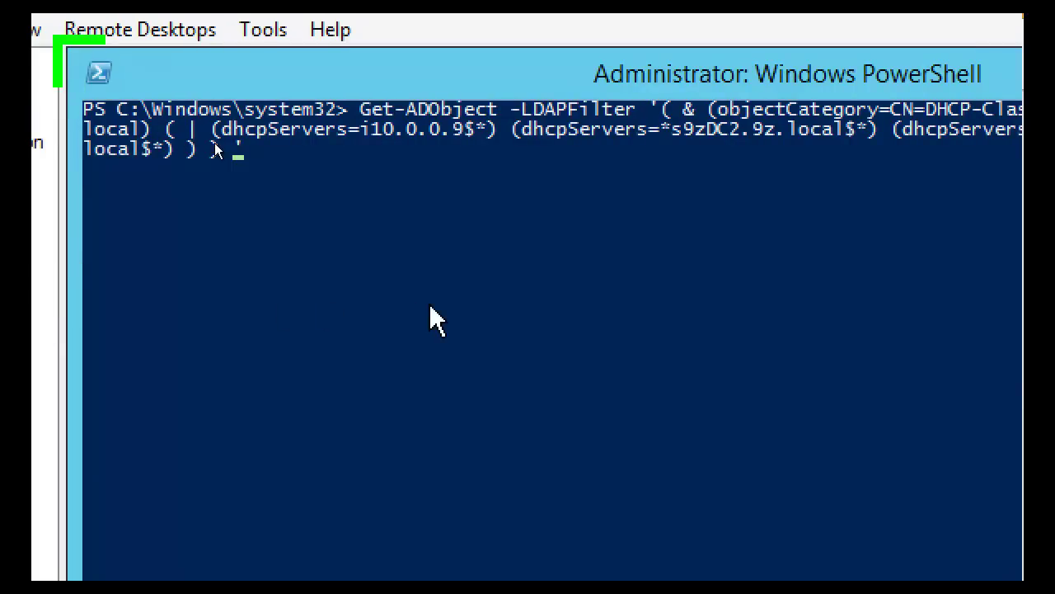
key("Return")
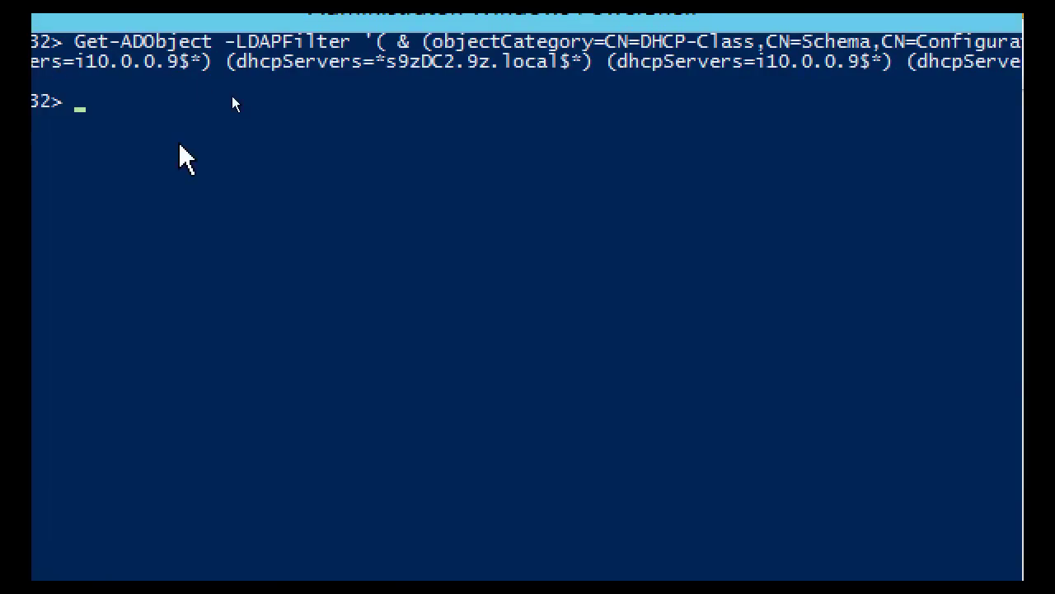
Type a Get-ADObject -LDAPFilter query matching one user's full name, e.g. '(name=<full name>)'
type("get-adob")
key("Tab")
type("-l")
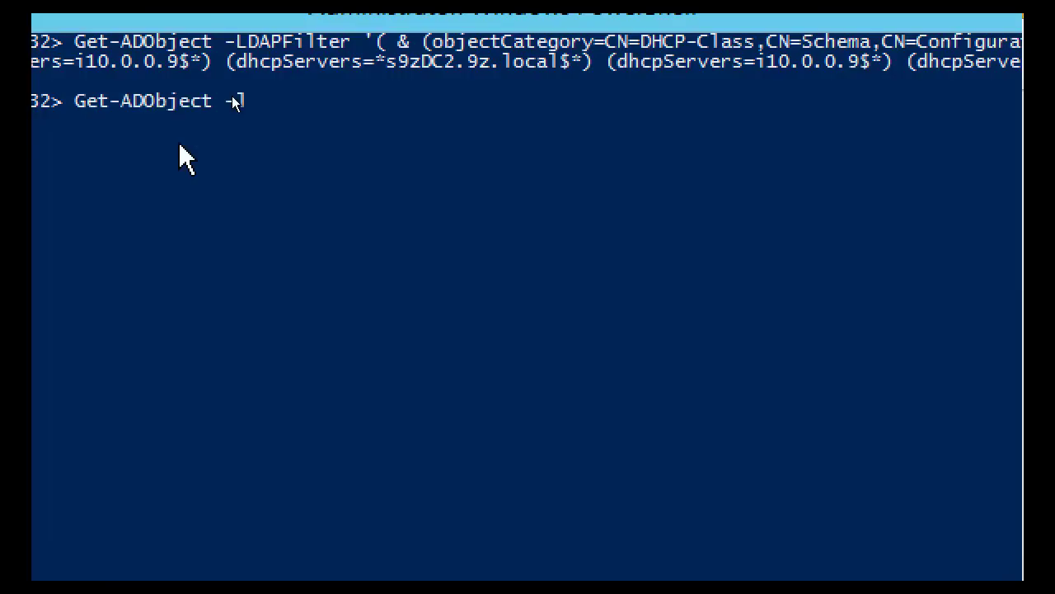
type("dap")
key("Tab")
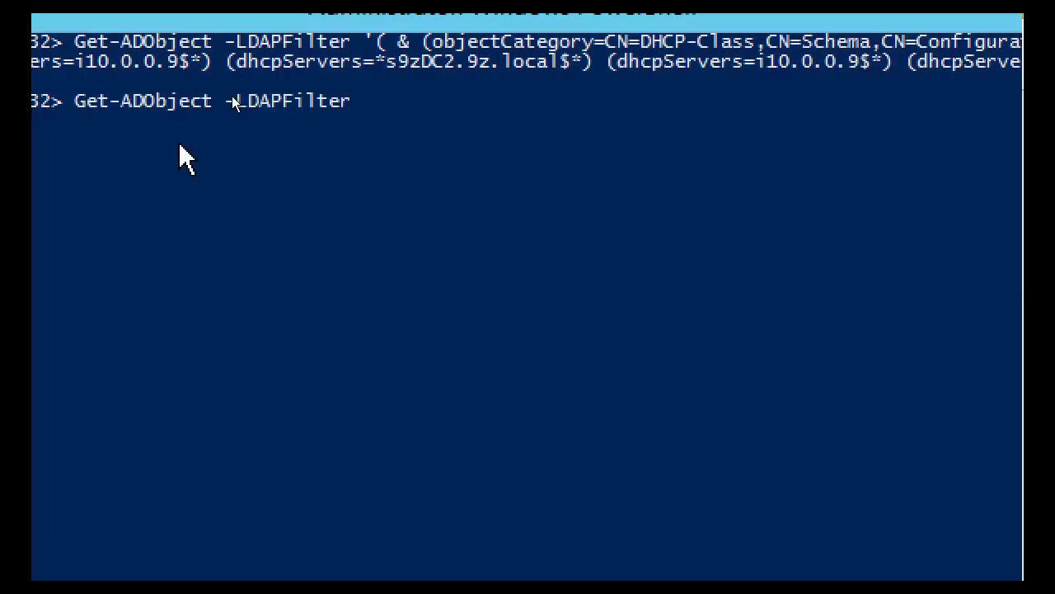
type("''")
key("Left")
type("(&")
key("BackSpace")
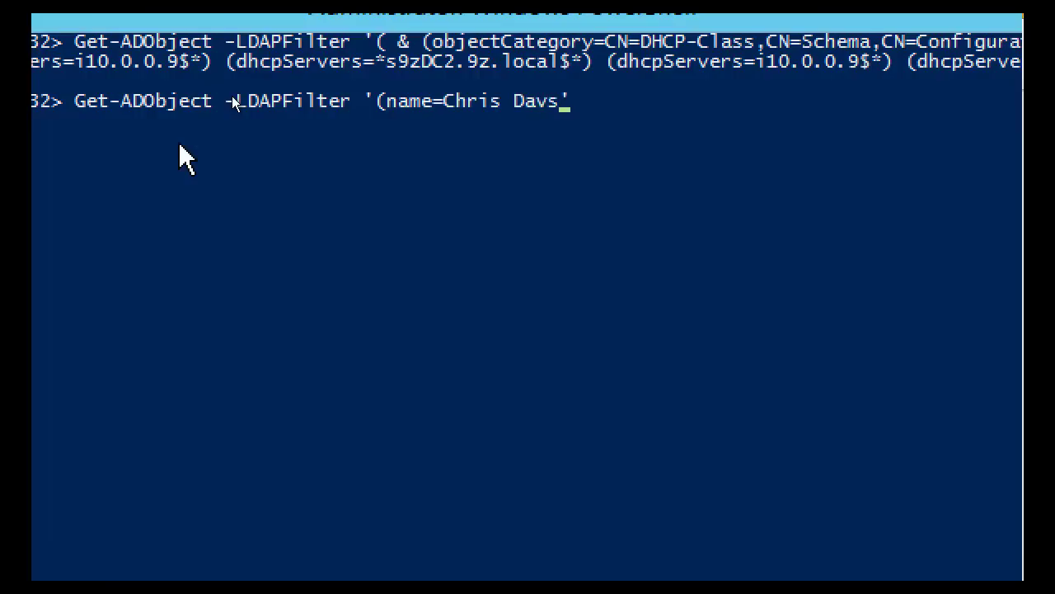
Run the full-name query, then recall it and add the -ResultPageSize parameter
key("Return")
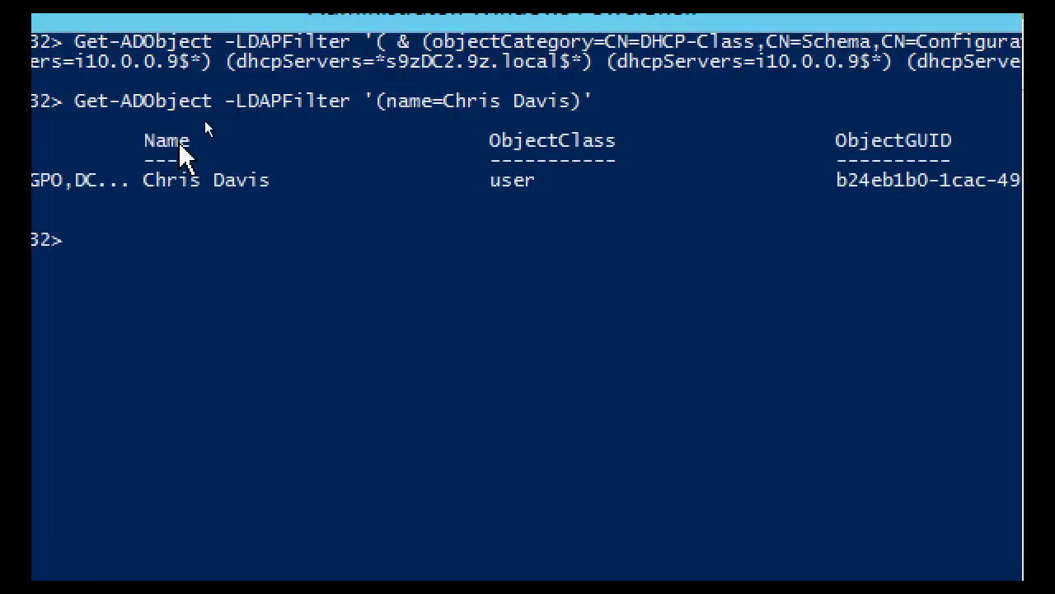
key("Up")
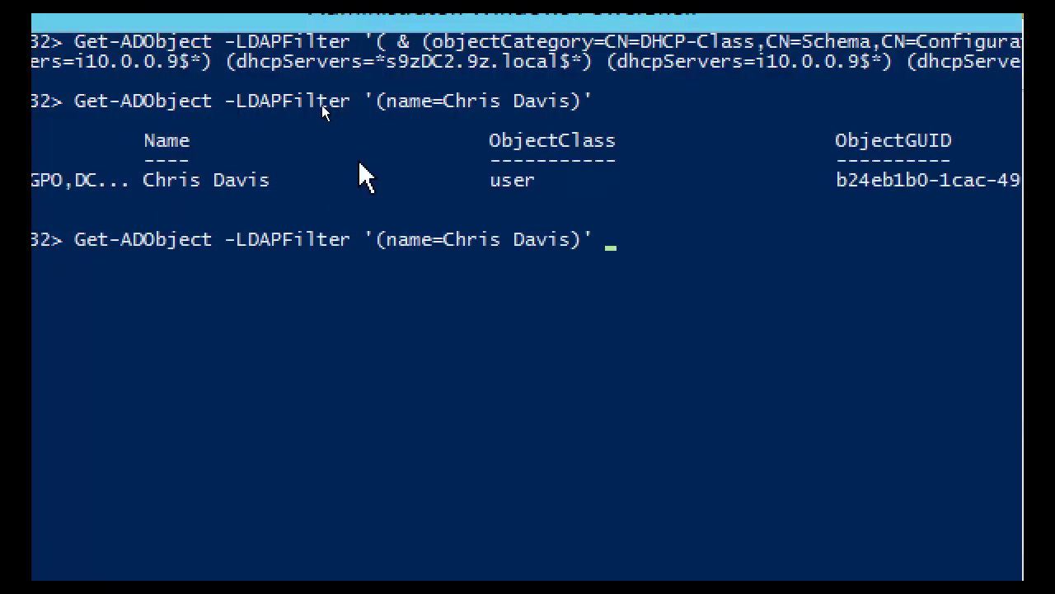
type("-")
key("Tab")
key("Tab")
key("Tab")
key("Tab")
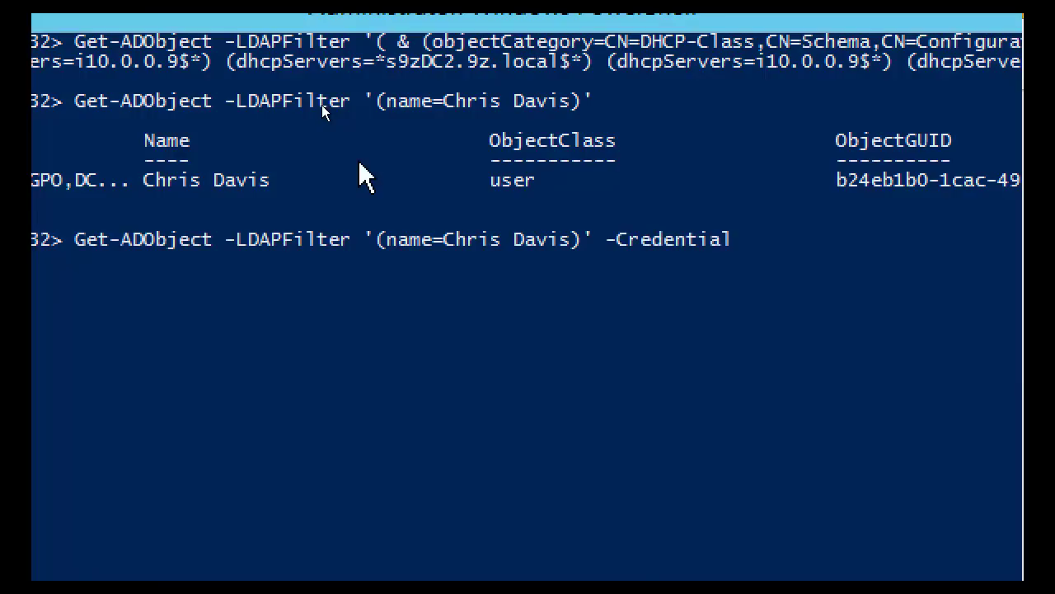
key("Tab")
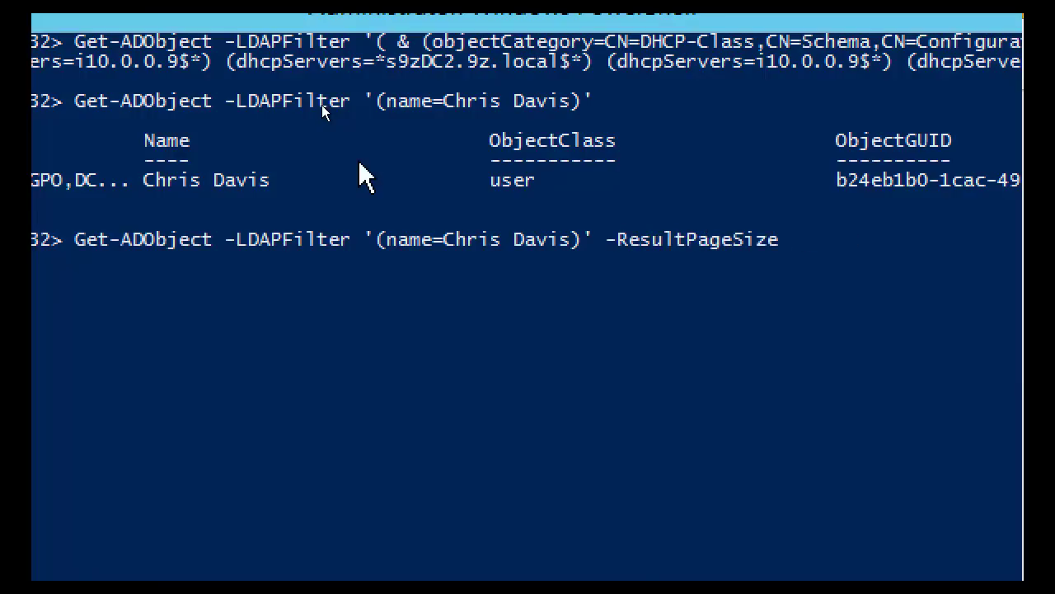
key("shift+Tab")
key("Tab")
key("shift+Tab")
key("shift+Tab")
key("Tab")
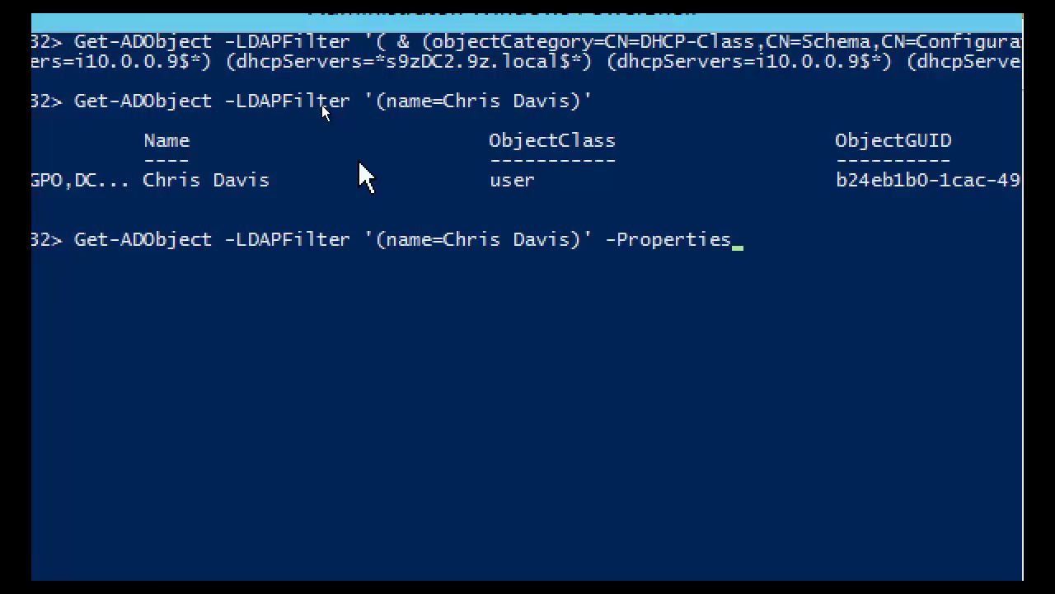
key("Tab")
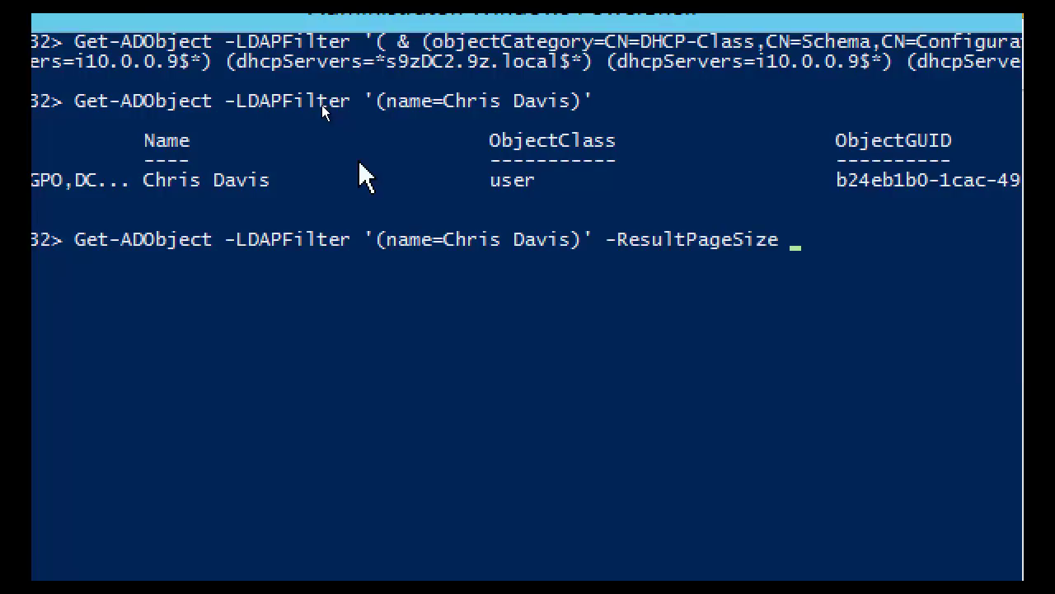
Change the filter to (name=C*) with page size 10 and run it
key("Left")
key("Left")
key("Left")
key("Left")
key("Left")
key("Left")
key("Left")
key("Left")
key("Left")
key("Left")
key("Left")
key("Left")
key("Left")
key("Left")
key("Left")
key("Left")
key("Left")
key("Left")
key("Left")
key("BackSpace")
key("BackSpace")
key("BackSpace")
key("BackSpace")
key("BackSpace")
key("BackSpace")
key("BackSpace")
key("BackSpace")
key("BackSpace")
key("BackSpace")
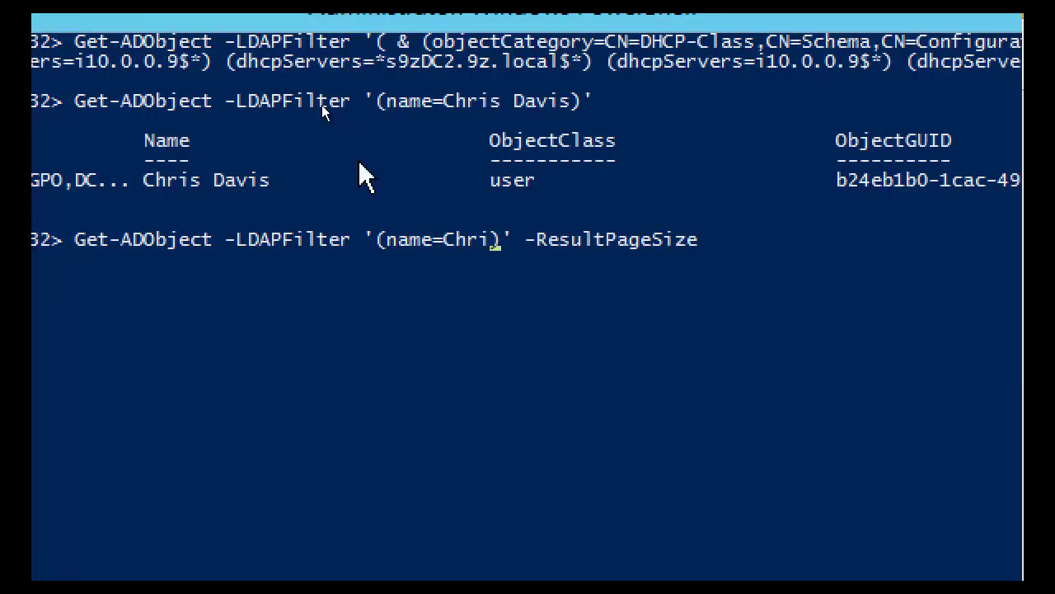
type("*")
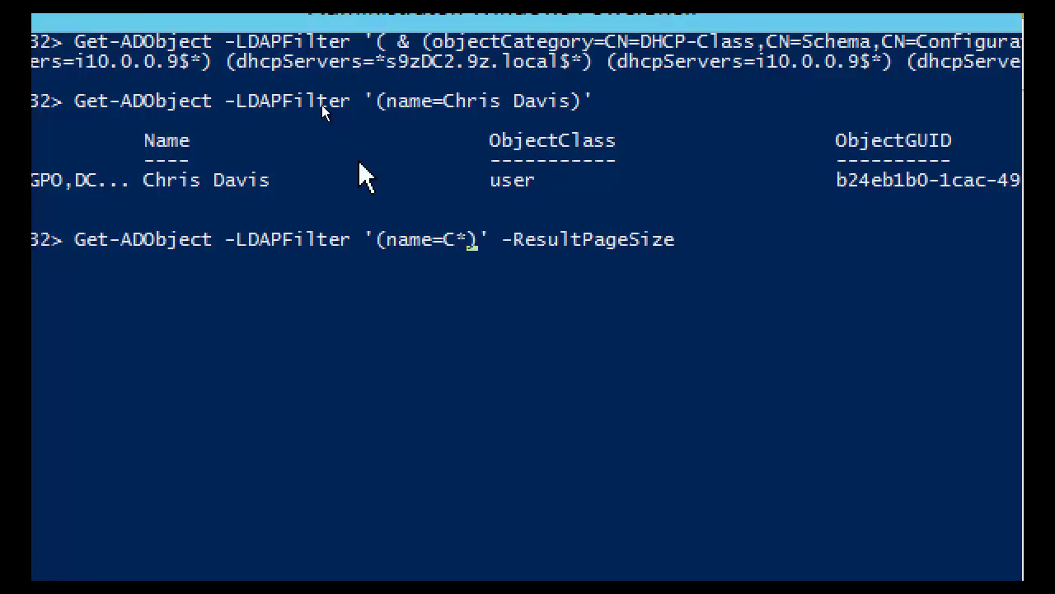
key("End")
type("10")
key("Return")
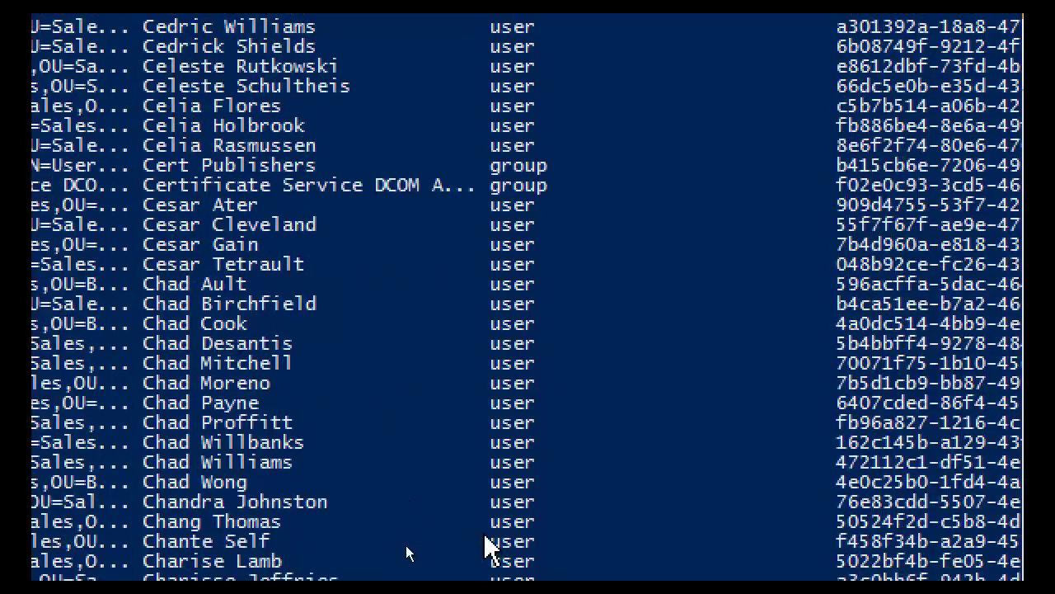
Rerun the C* query using -ResultSetSize 10 to cap output at ten objects
mouse_move(532, 554)
key("Up")
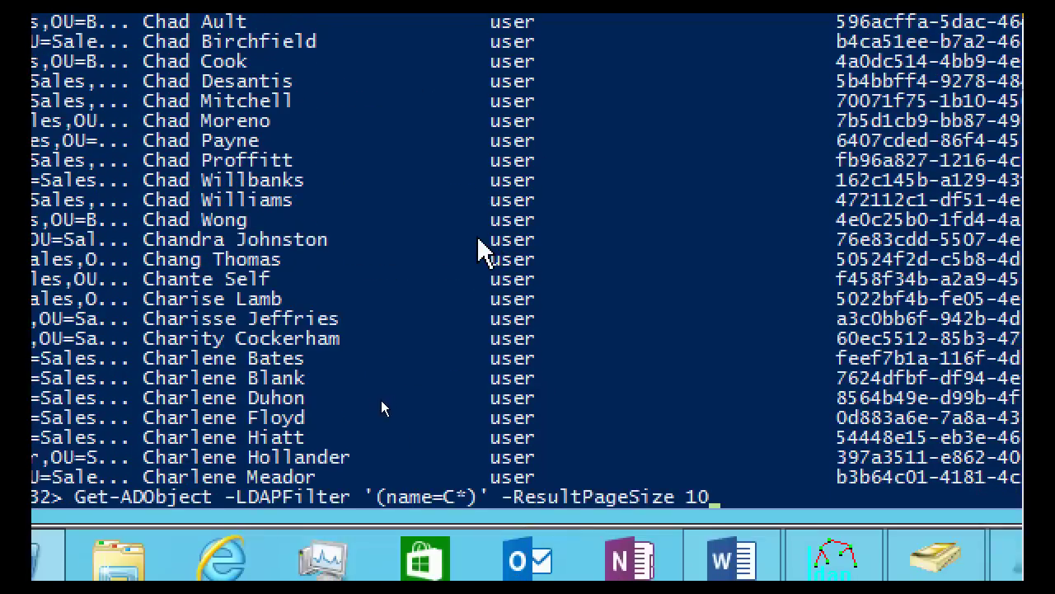
key("Left")
key("Left")
key("Left")
key("BackSpace")
key("BackSpace")
key("BackSpace")
key("BackSpace")
key("BackSpace")
key("BackSpace")
key("BackSpace")
key("BackSpace")
type("SetSize")
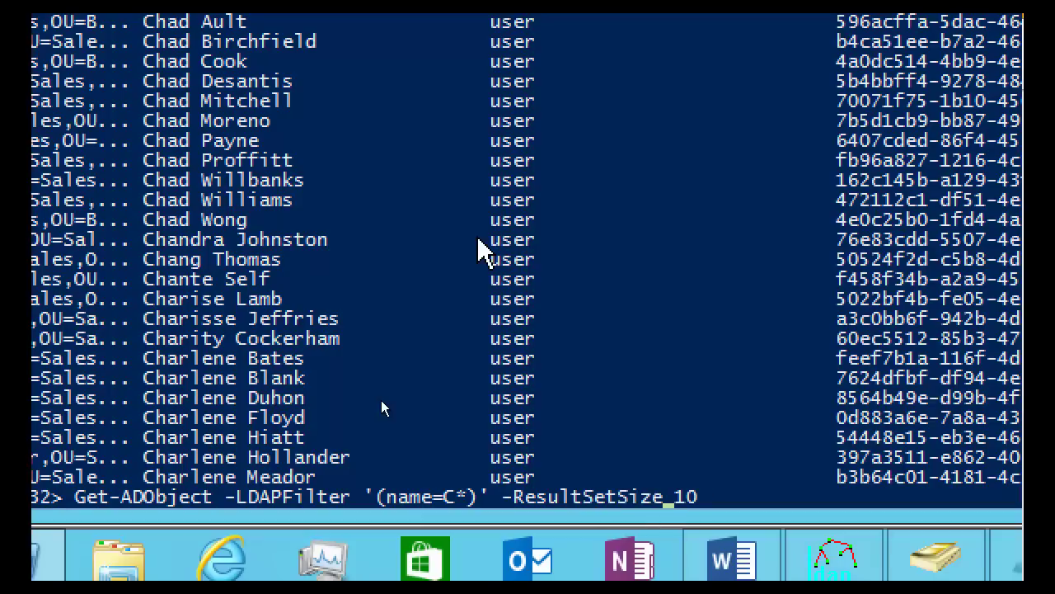
key("Return")
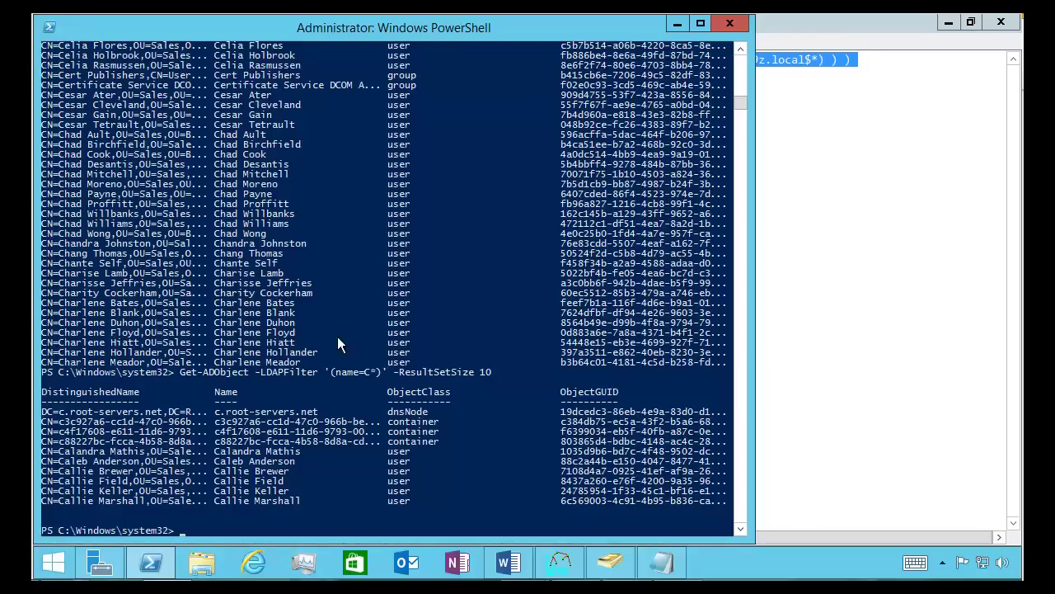
Bring Ldp to the front and close its Search dialog to see the DHCP server result
left_click(560, 563)
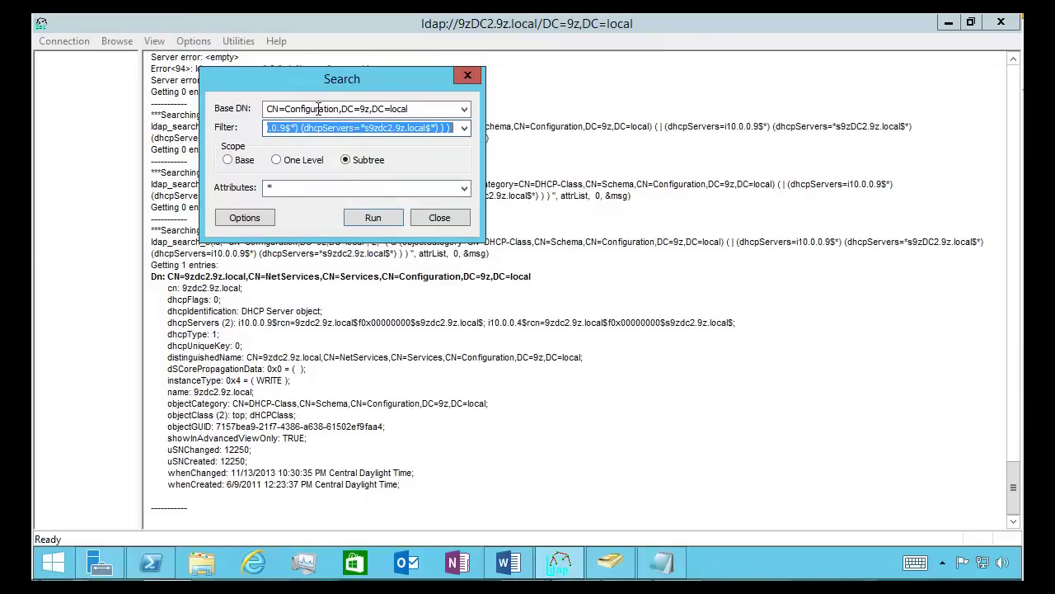
left_click_drag(310, 78, 532, 118)
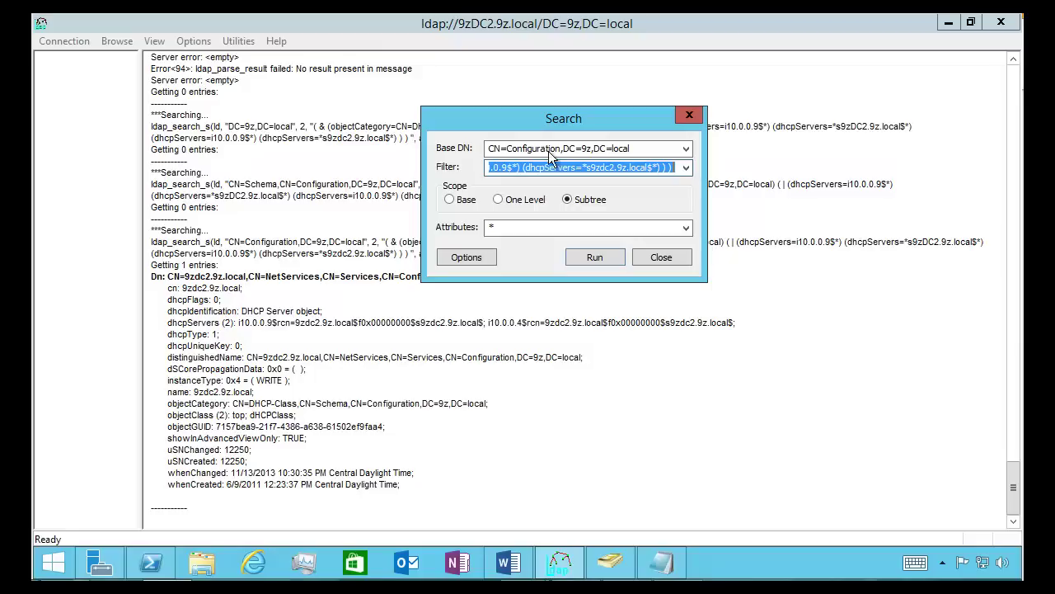
left_click(665, 258)
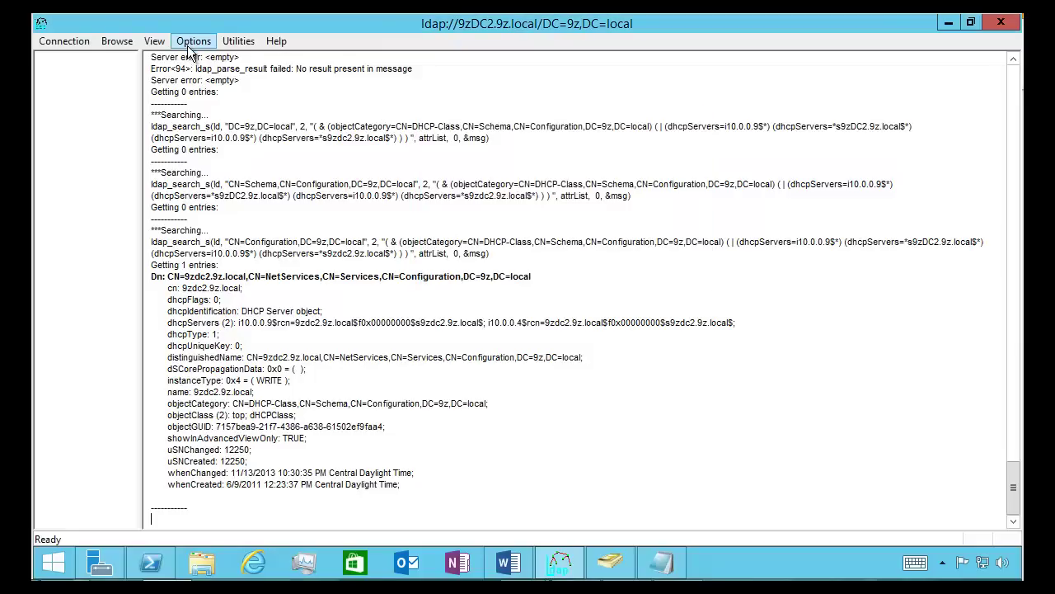
Set search options to Extended, attach the predefined Search Stats control, and turn off Display Results
left_click(187, 45)
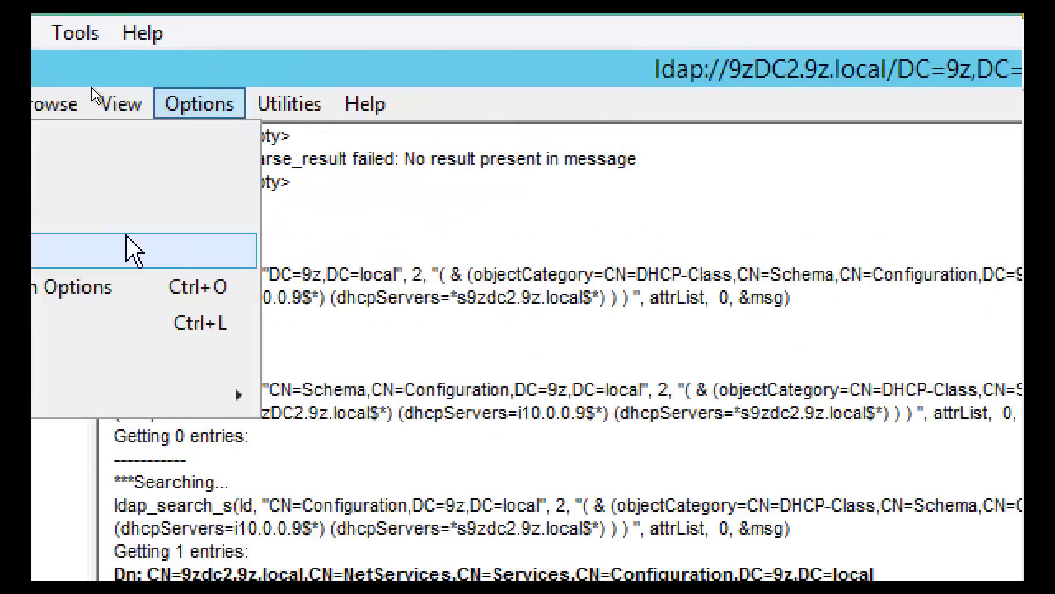
left_click(45, 186)
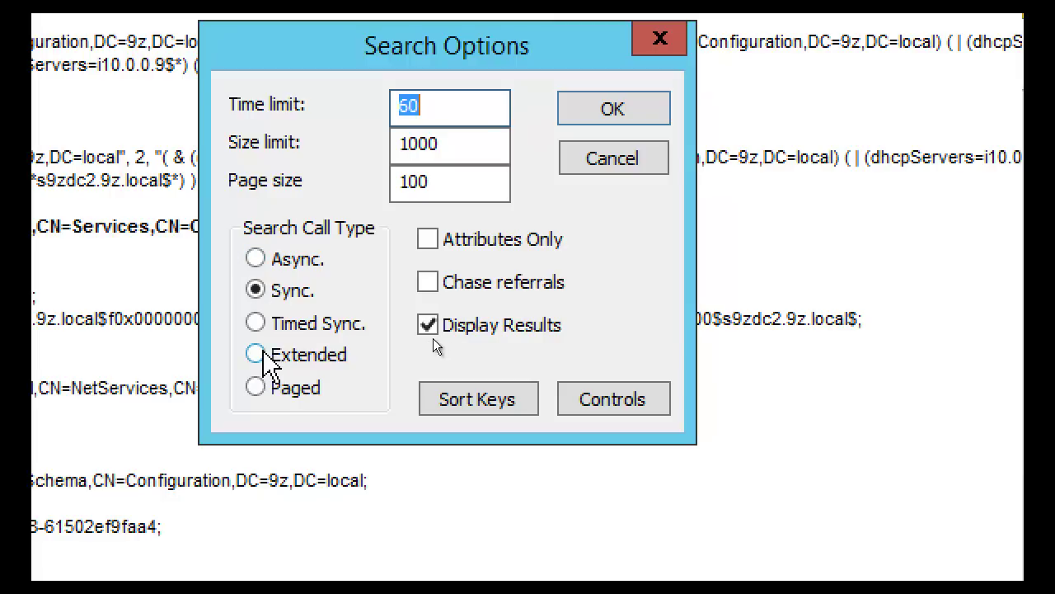
left_click(258, 353)
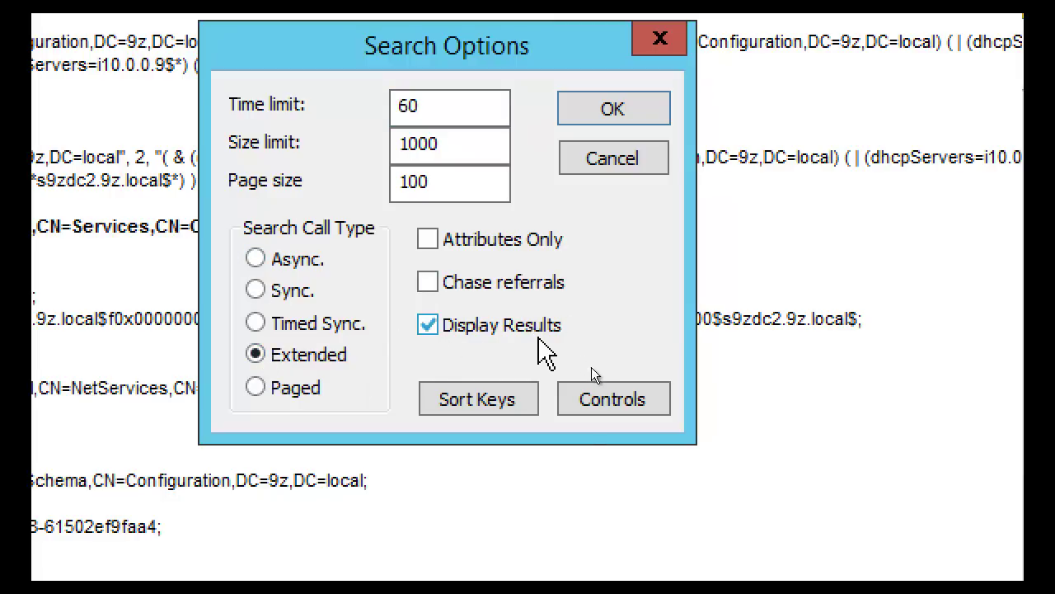
left_click(610, 400)
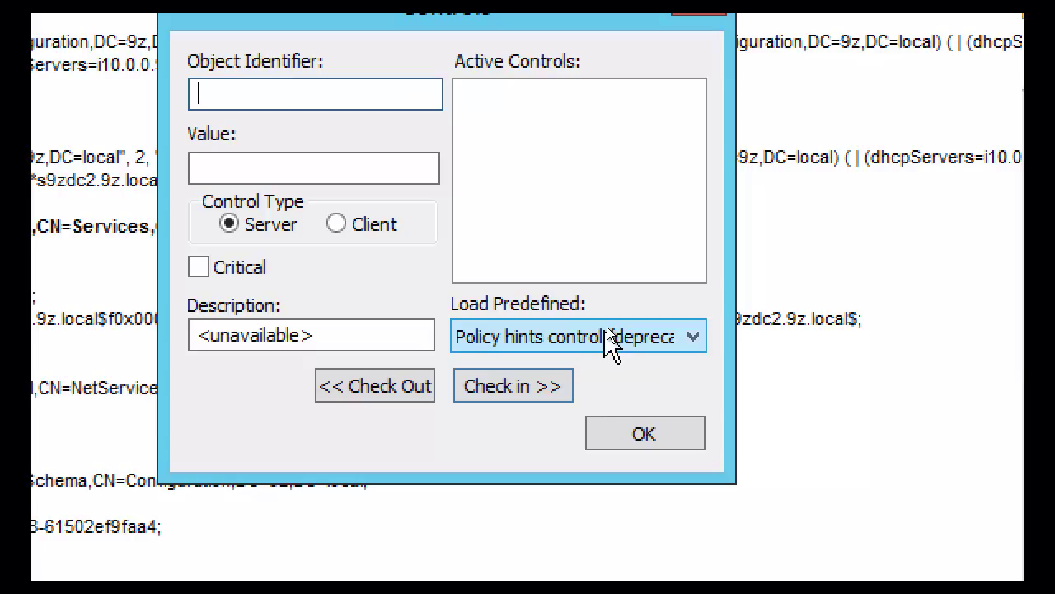
left_click(608, 338)
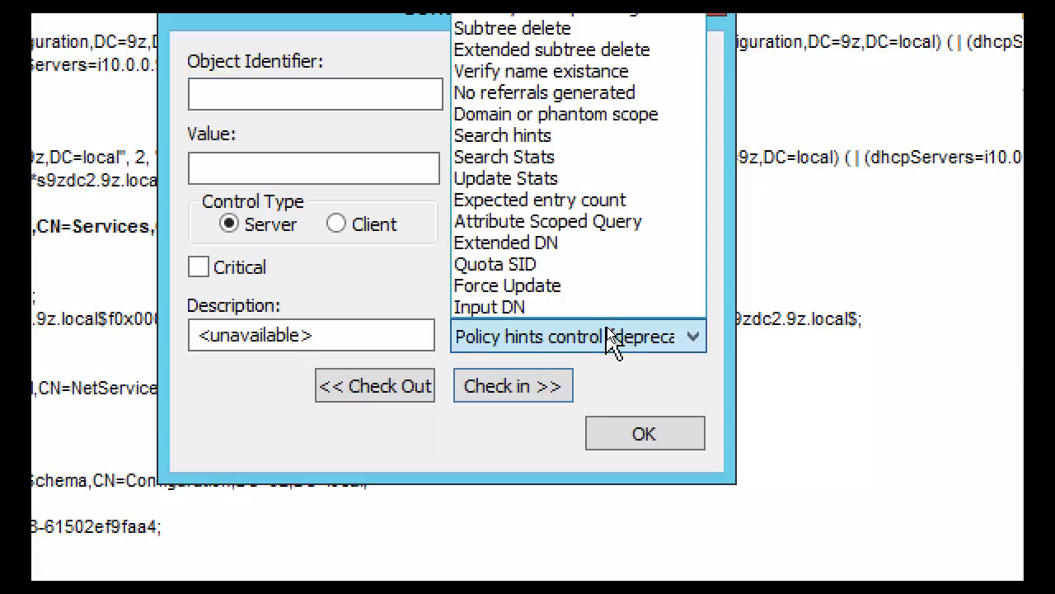
left_click(525, 156)
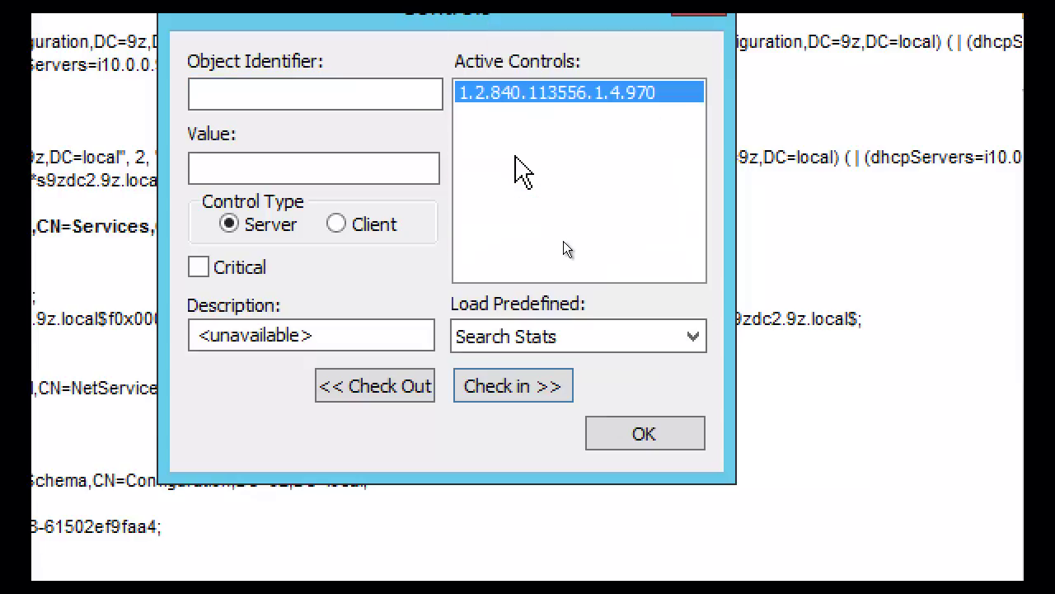
left_click(644, 433)
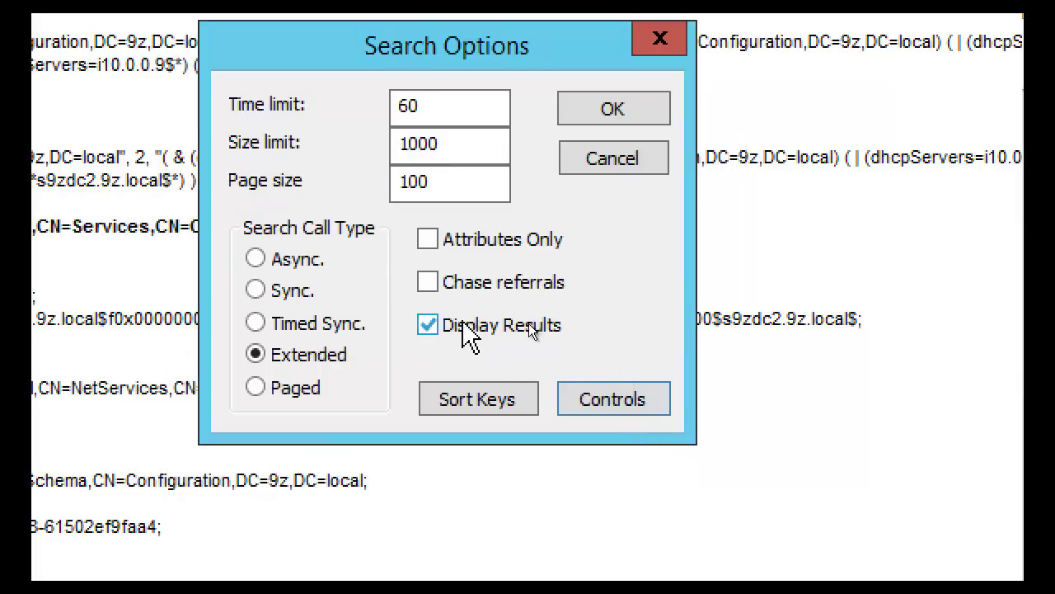
left_click(430, 326)
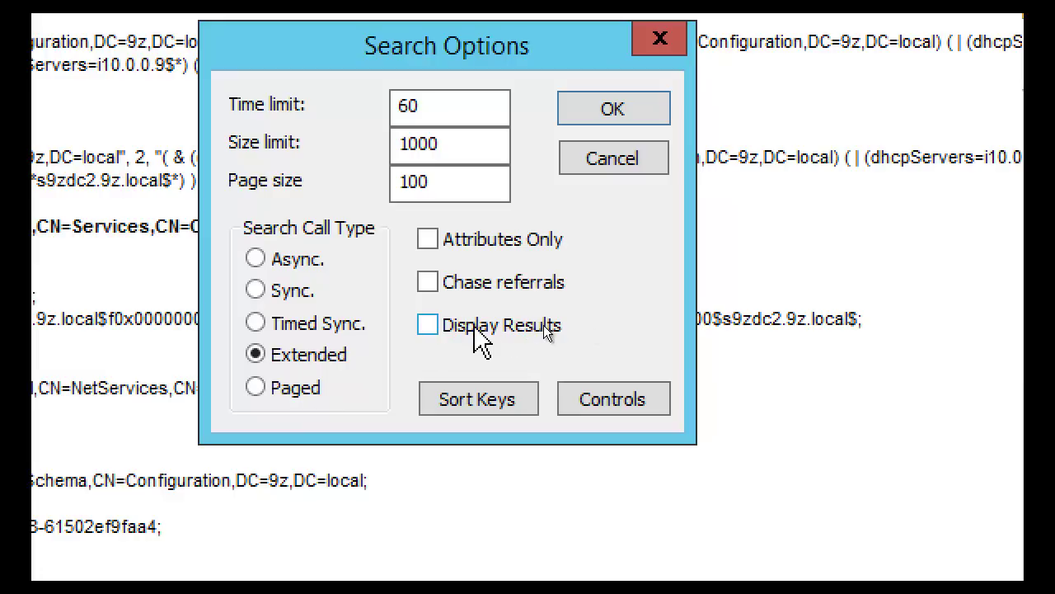
left_click(587, 110)
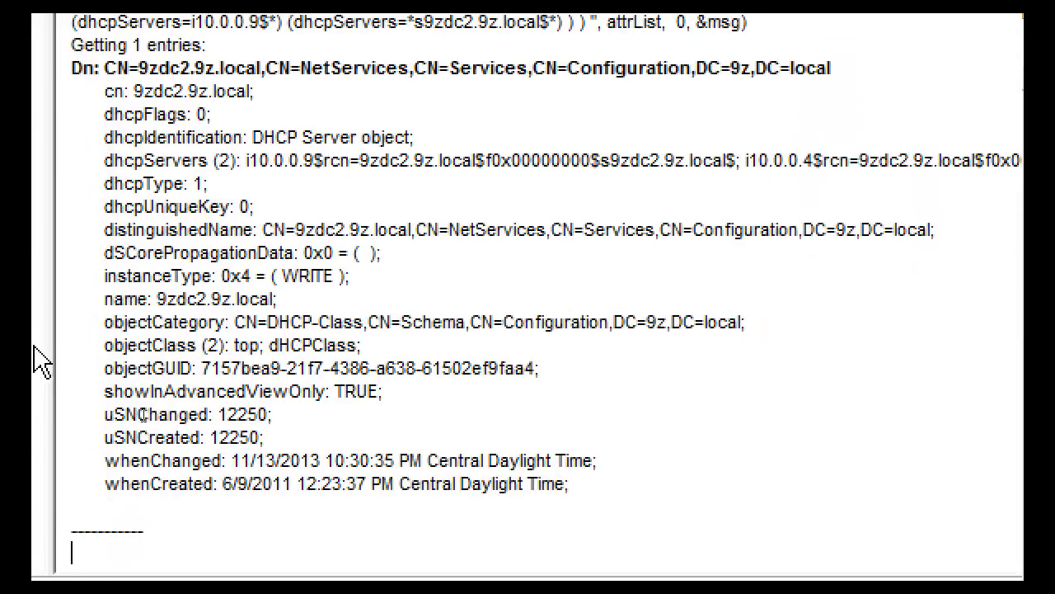
Set the search base DN to DC=9z,DC=local, Subtree scope, and filter (name=c*)
right_click(262, 262)
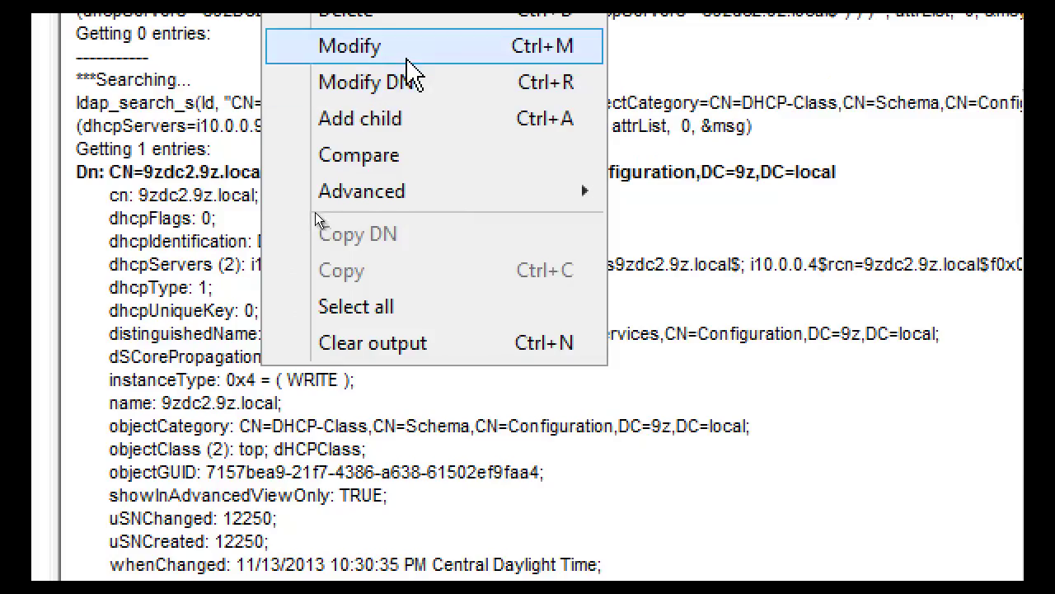
left_click(389, 45)
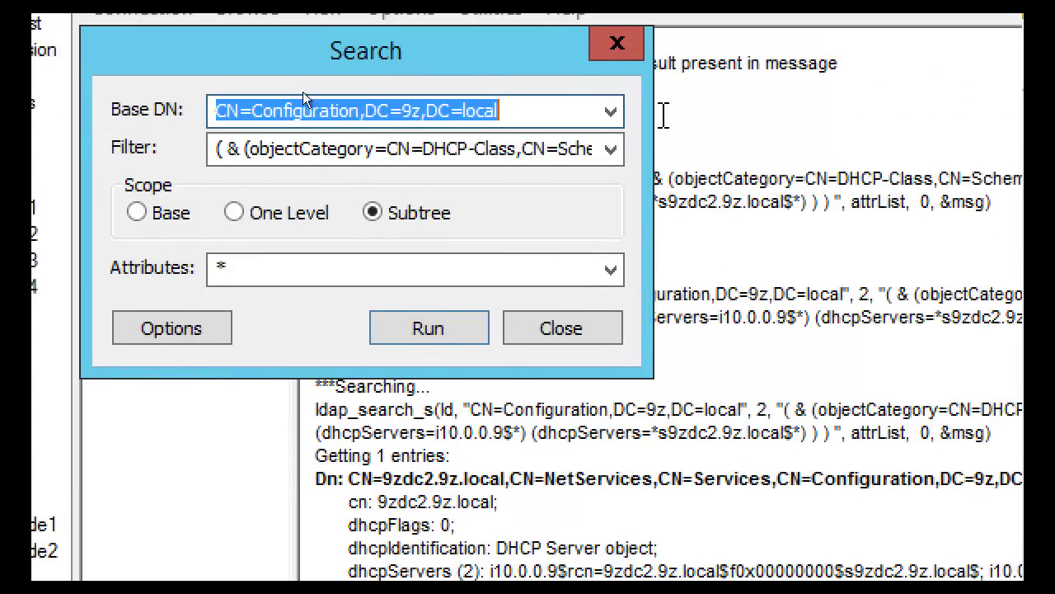
left_click(611, 111)
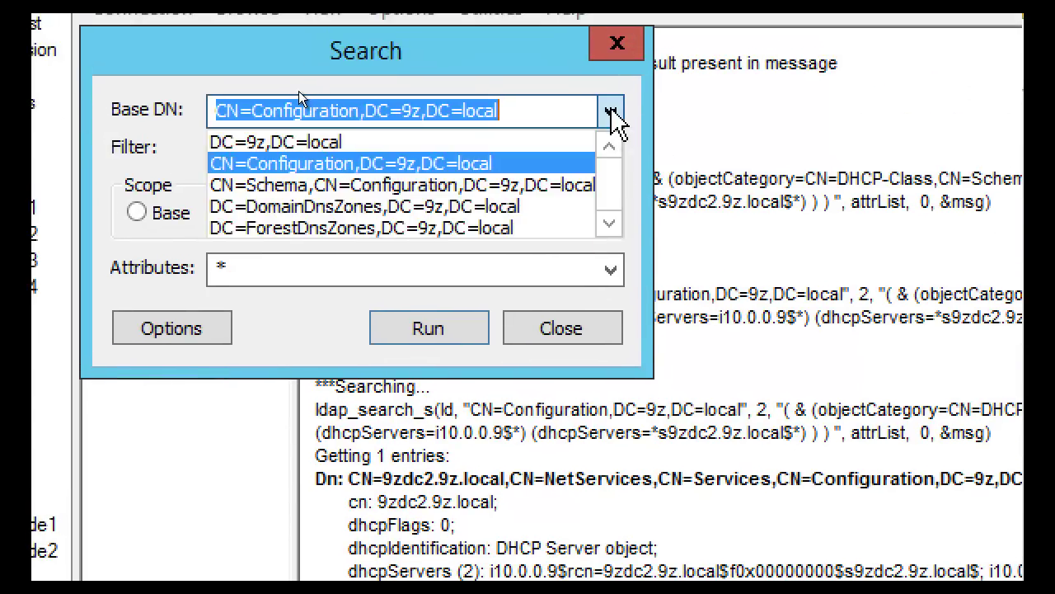
left_click(401, 144)
left_click(373, 213)
left_click(575, 147)
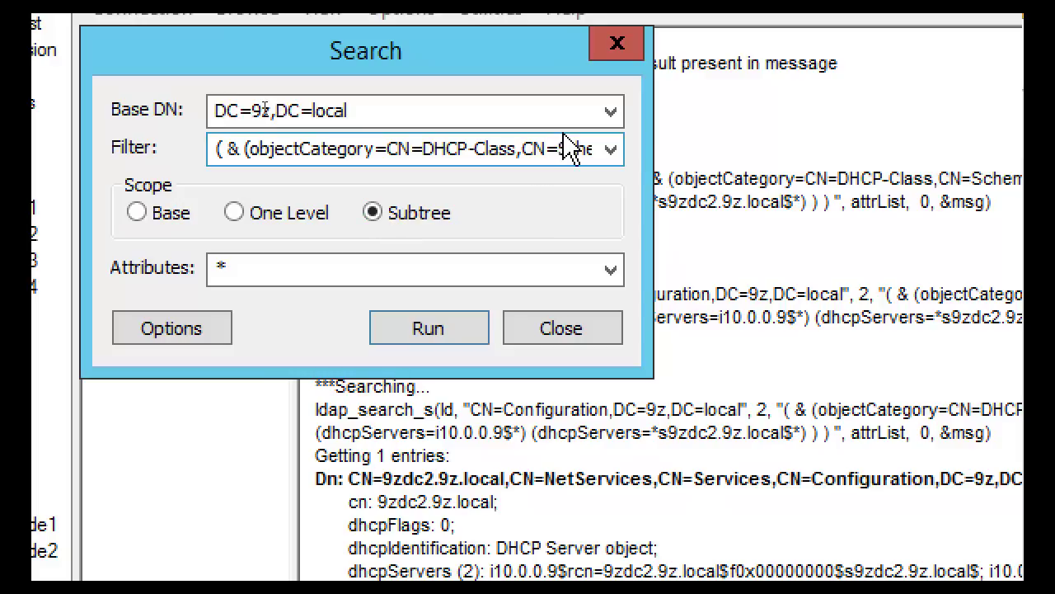
key("ctrl+a")
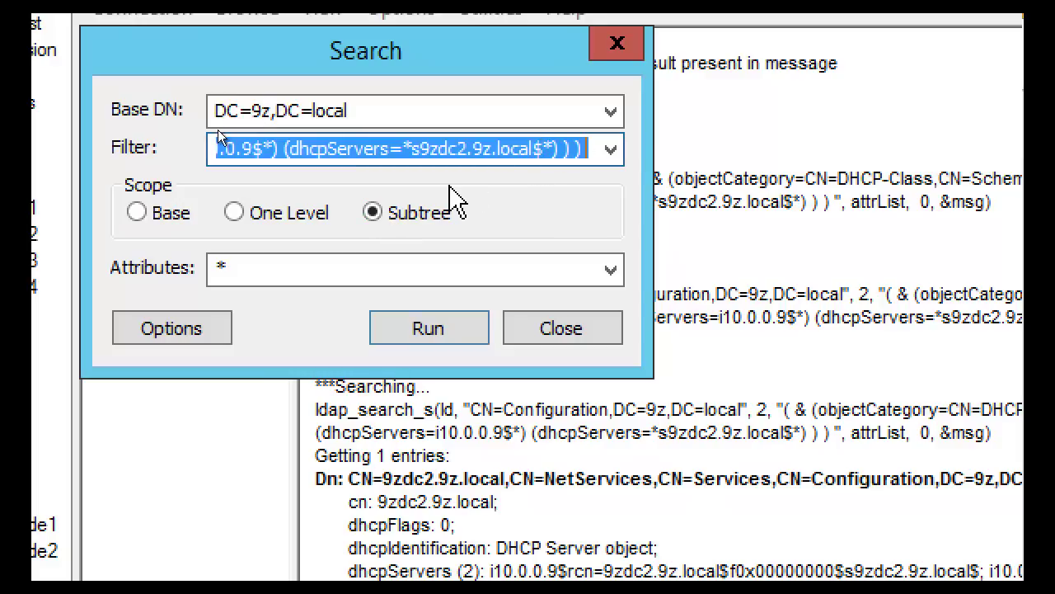
type("(")
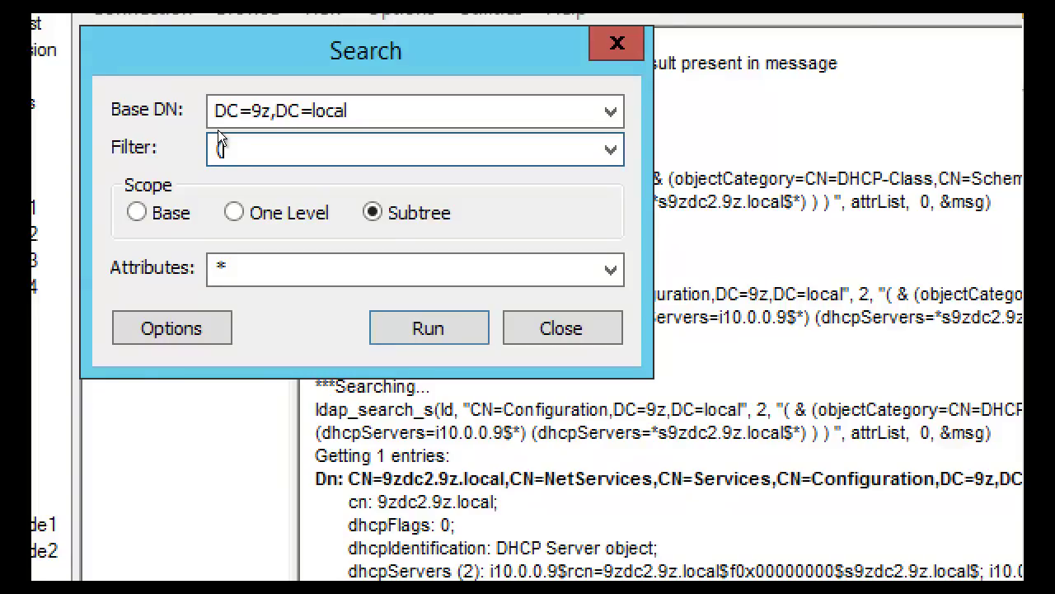
type("name=\"c*\"")
key("BackSpace")
key("BackSpace")
key("BackSpace")
key("BackSpace")
type("c*)")
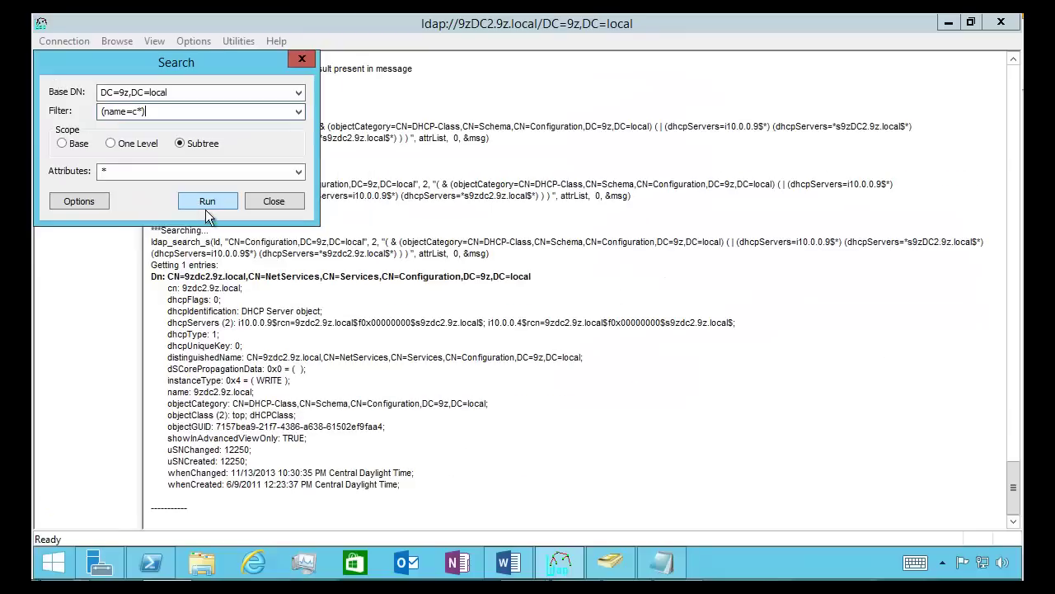
Run the search and highlight the 1859 ms call time, 759 entries returned and 1032 visited
left_click(427, 339)
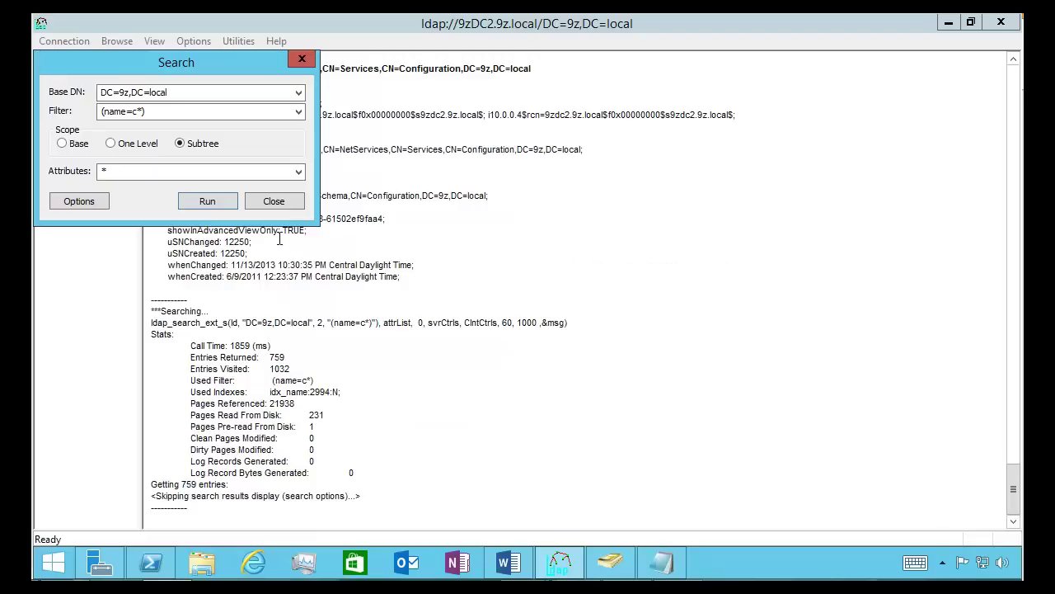
left_click_drag(183, 78, 634, 135)
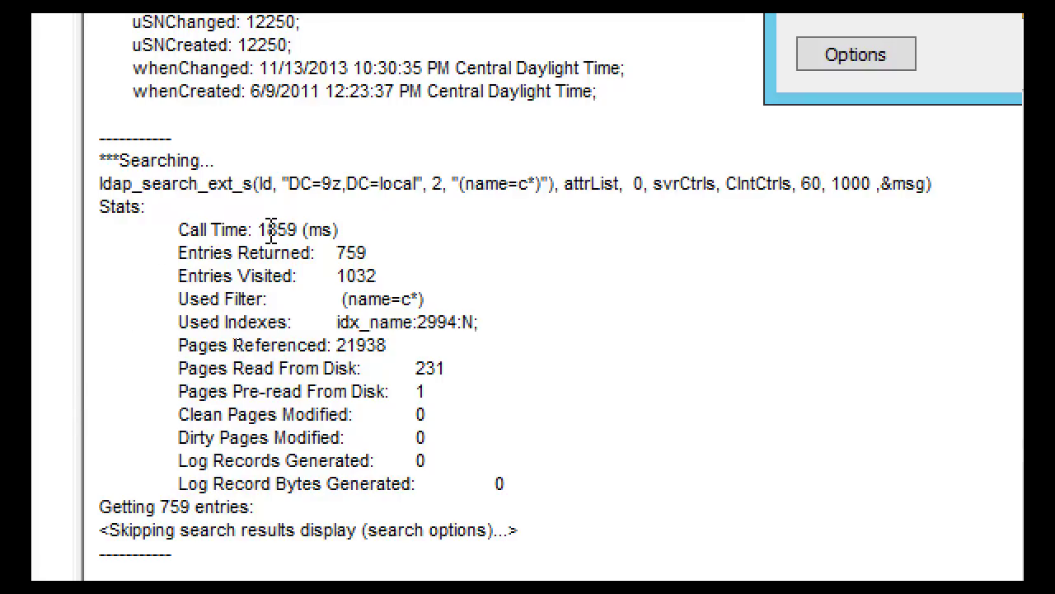
left_click_drag(259, 229, 353, 231)
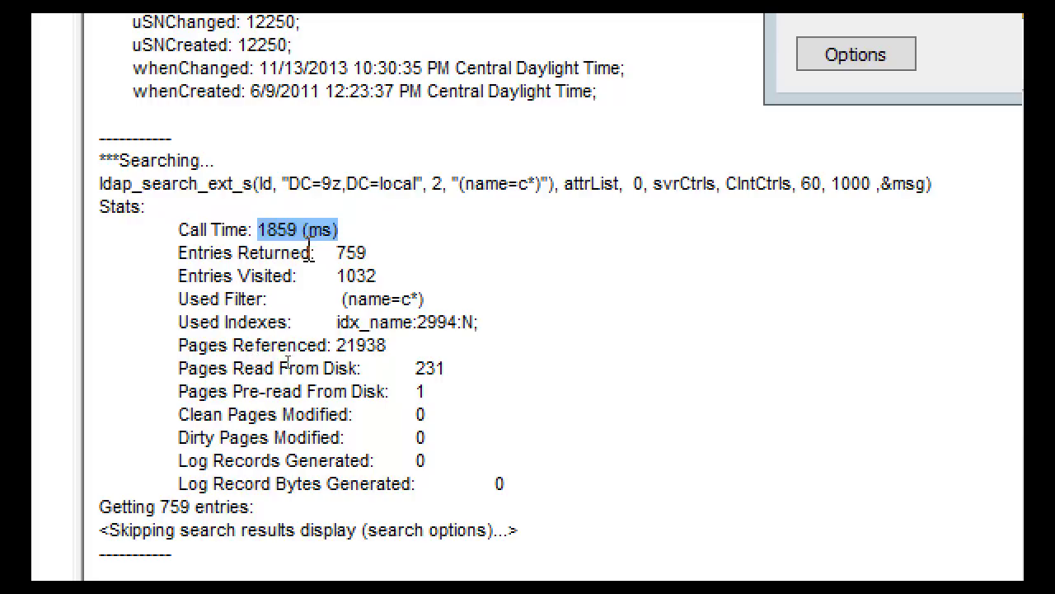
left_click_drag(379, 252, 316, 256)
left_click_drag(402, 283, 337, 277)
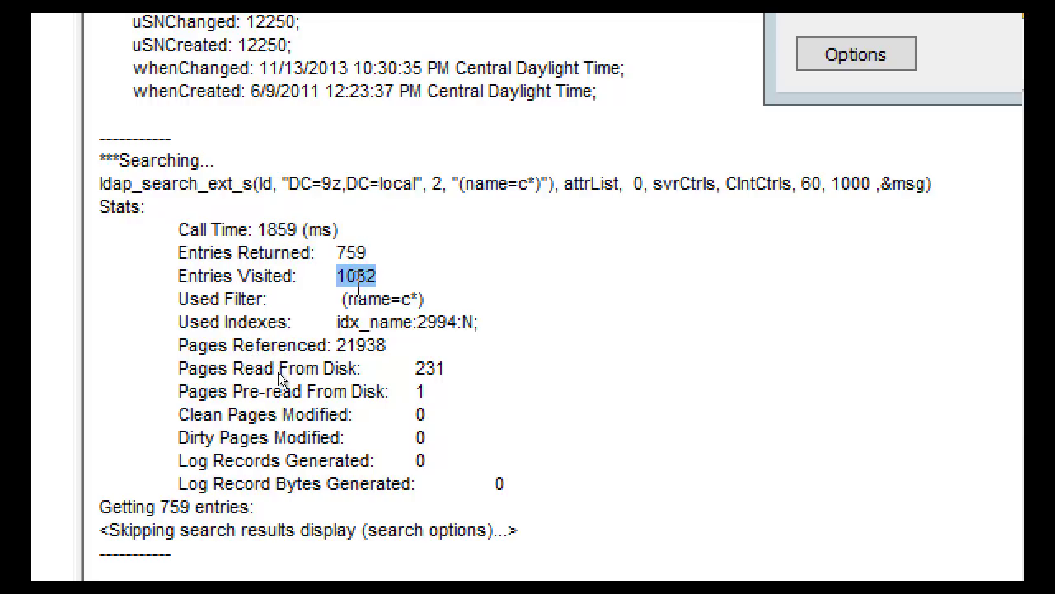
left_click_drag(389, 253, 360, 253)
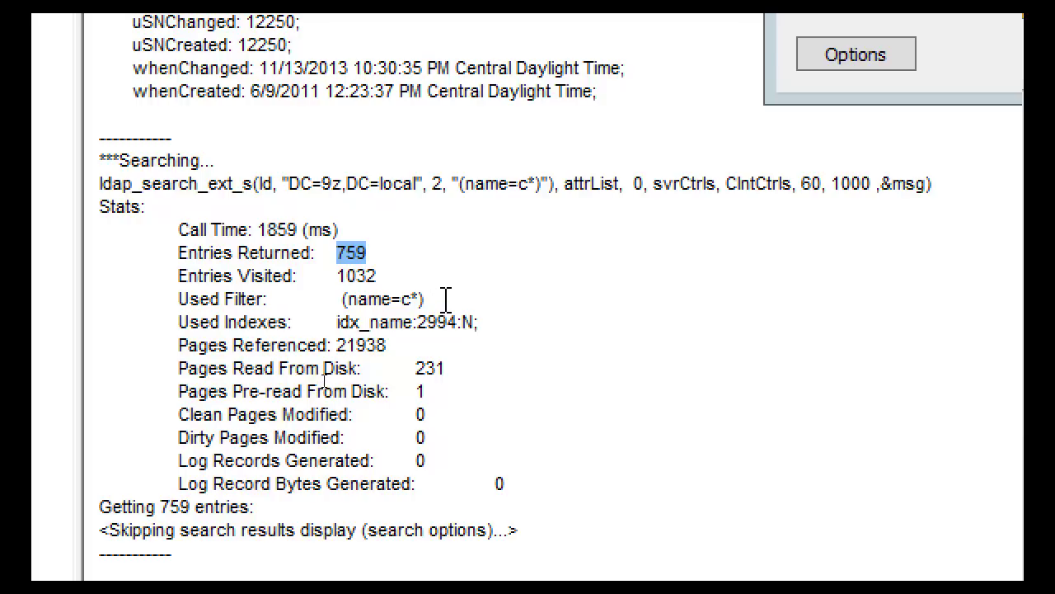
Highlight the used filter (name=c*) and the idx_name index in the stats
left_click_drag(427, 298, 476, 323)
left_click(343, 322)
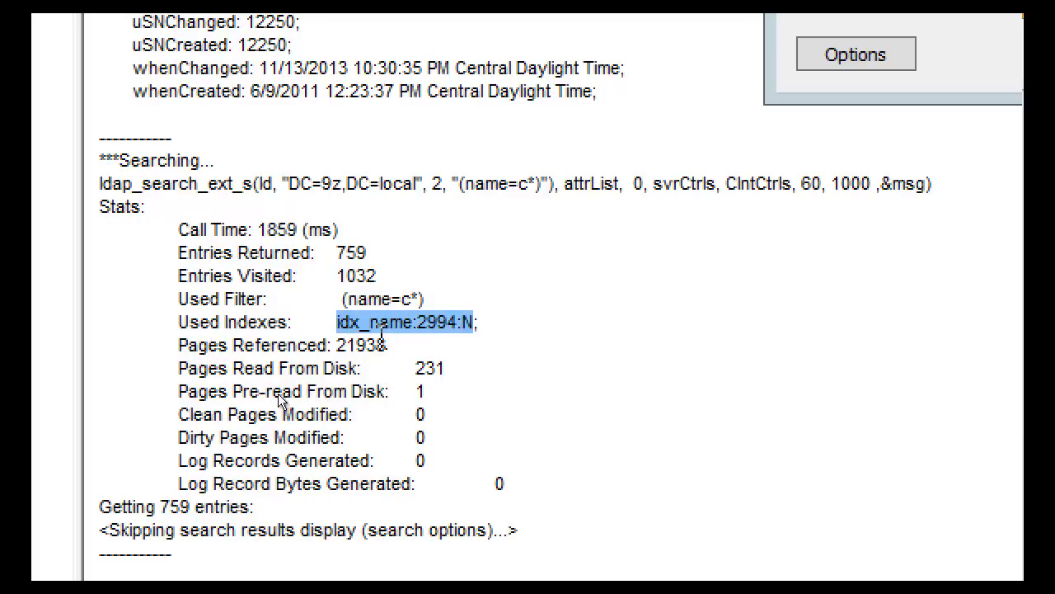
double_click(377, 322)
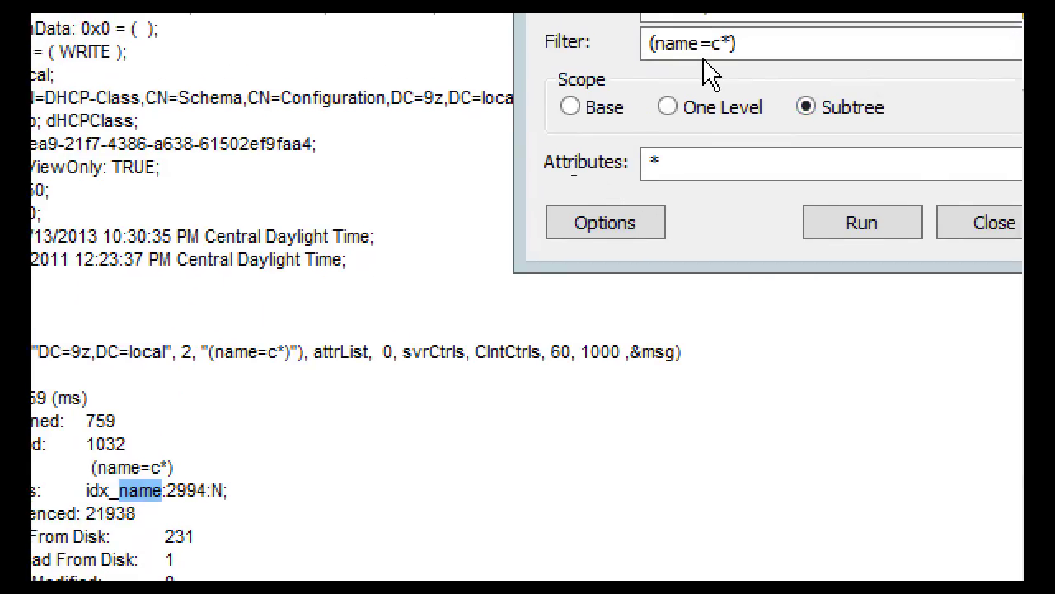
double_click(694, 59)
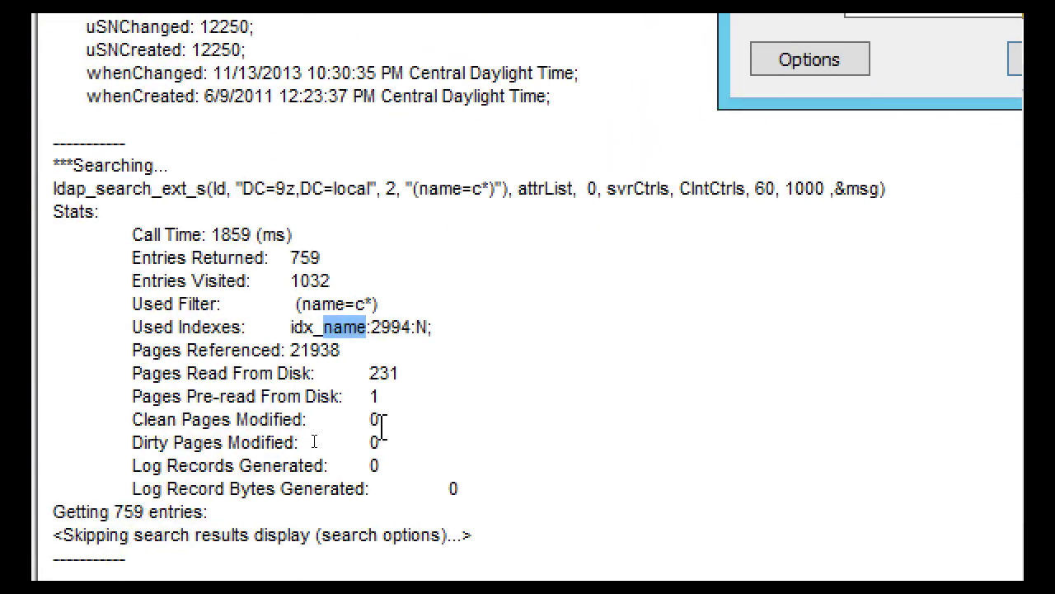
left_click(346, 330)
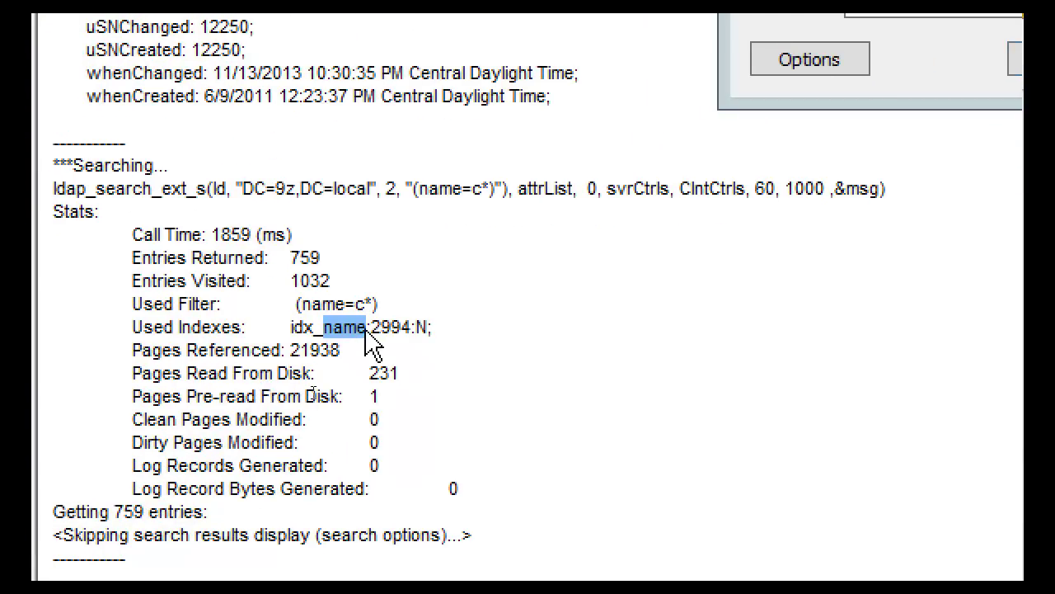
Highlight the used index idx_name:2994:N, 21938 pages referenced and 231 pages read from disk
left_click_drag(435, 327, 303, 327)
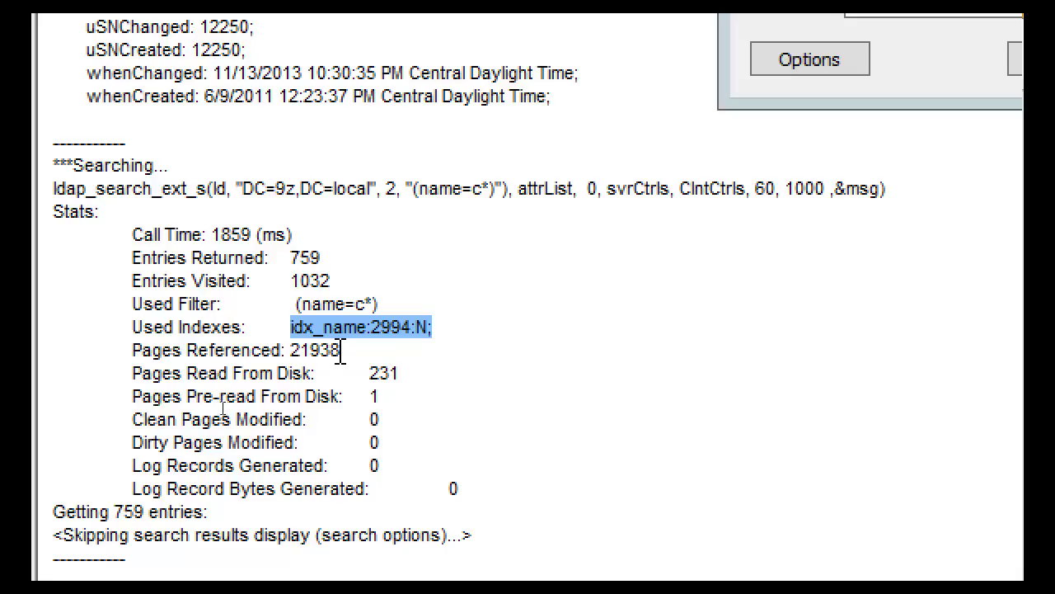
left_click_drag(133, 351, 355, 355)
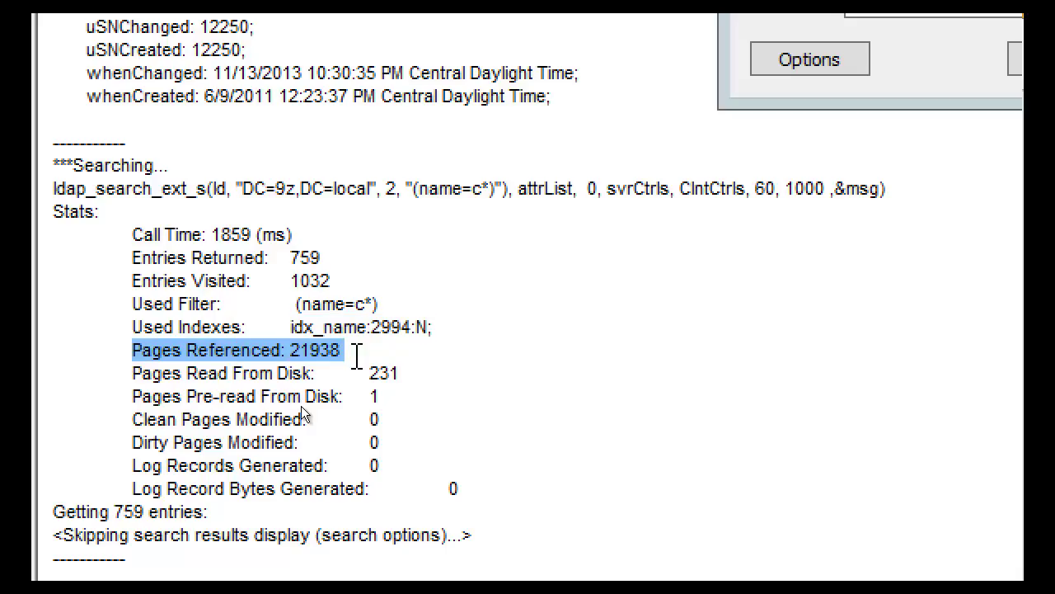
left_click(349, 354)
double_click(303, 353)
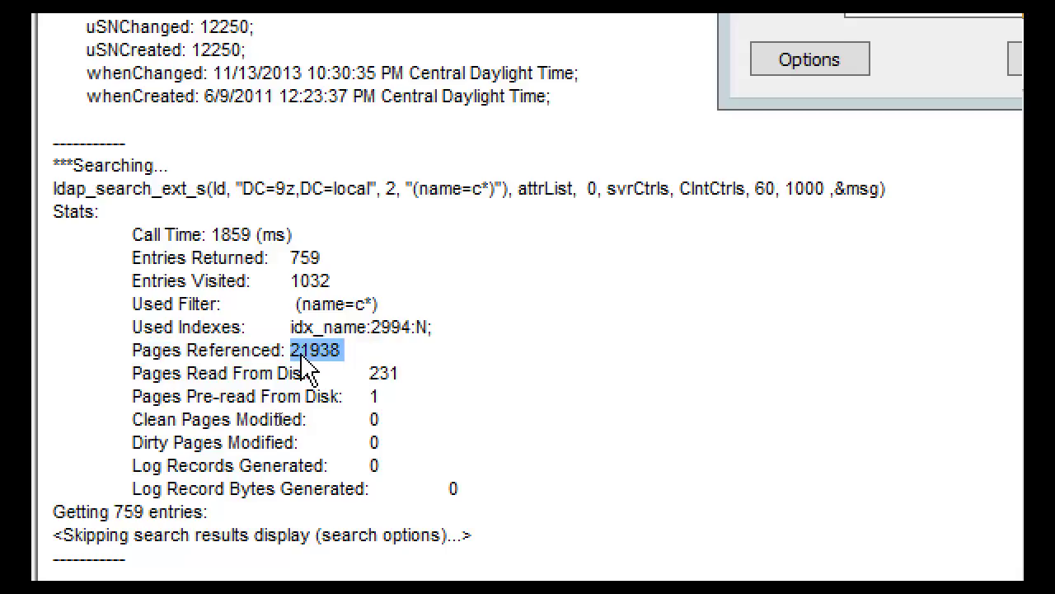
left_click(266, 381)
left_click_drag(422, 368, 379, 371)
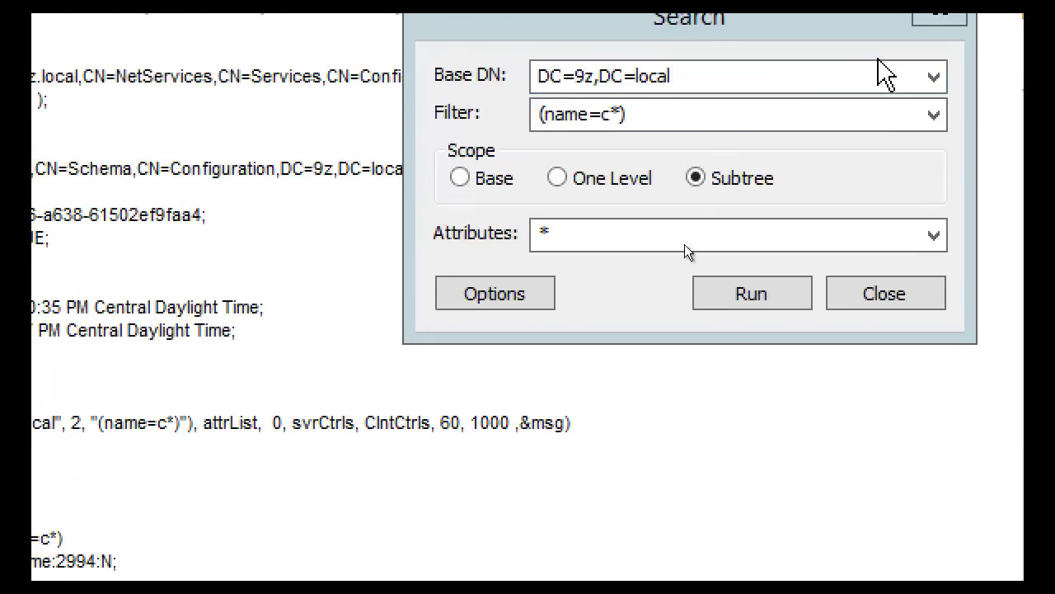
Rerun the (name=c*) search and mark the first run's 231 disk pages and call times 1859 vs 1328 ms
left_click(812, 249)
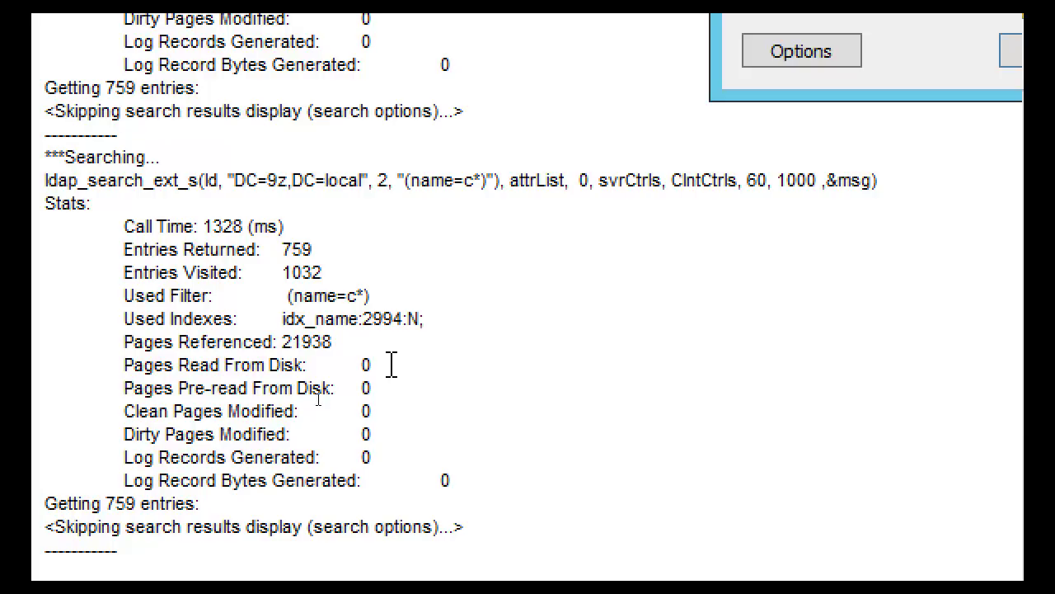
scroll(318, 62, "up", 1)
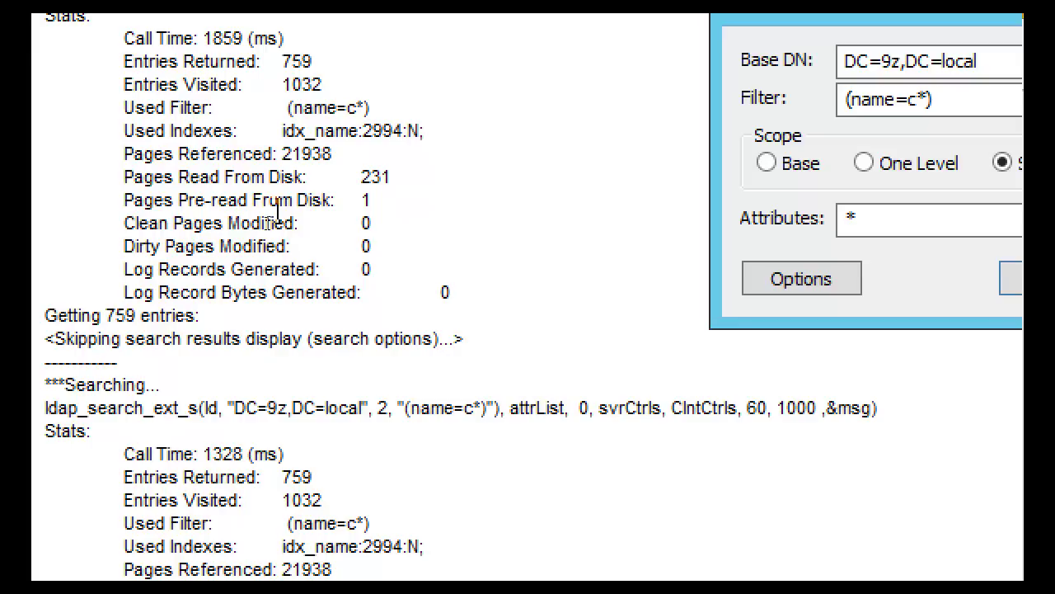
left_click(378, 177)
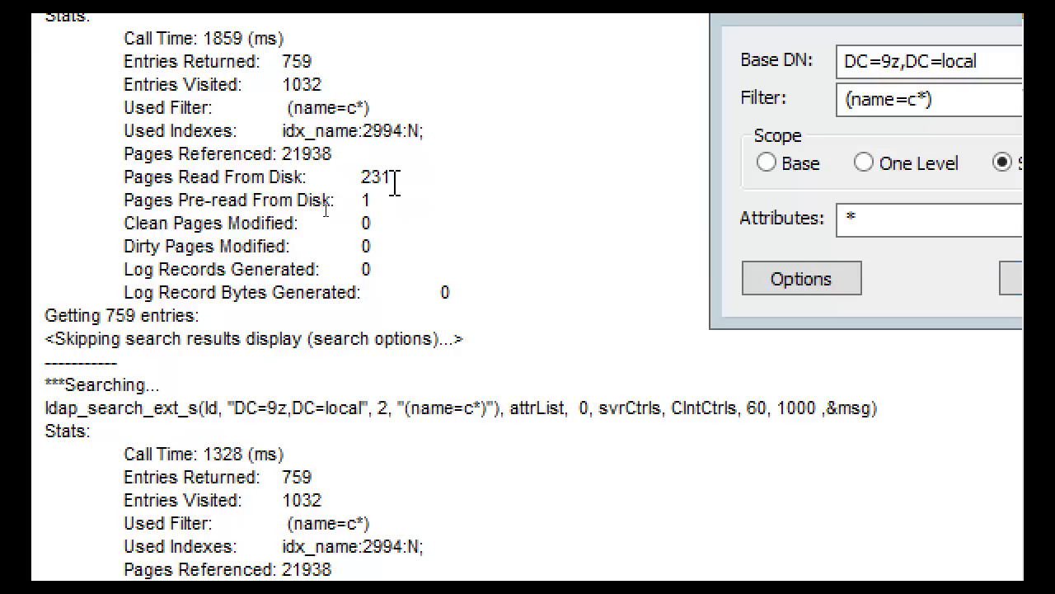
double_click(392, 176)
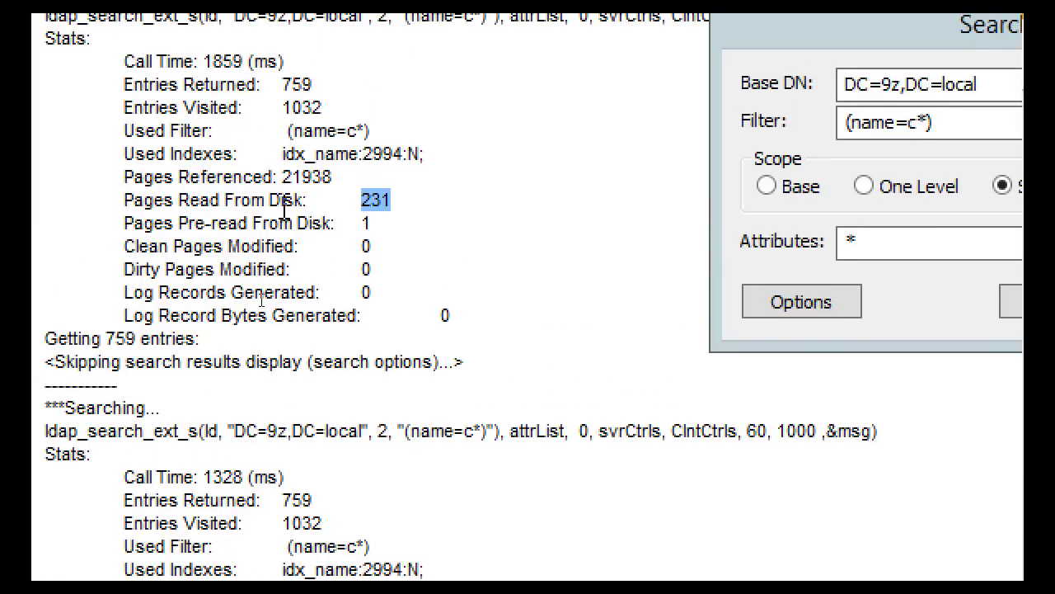
left_click_drag(204, 61, 278, 61)
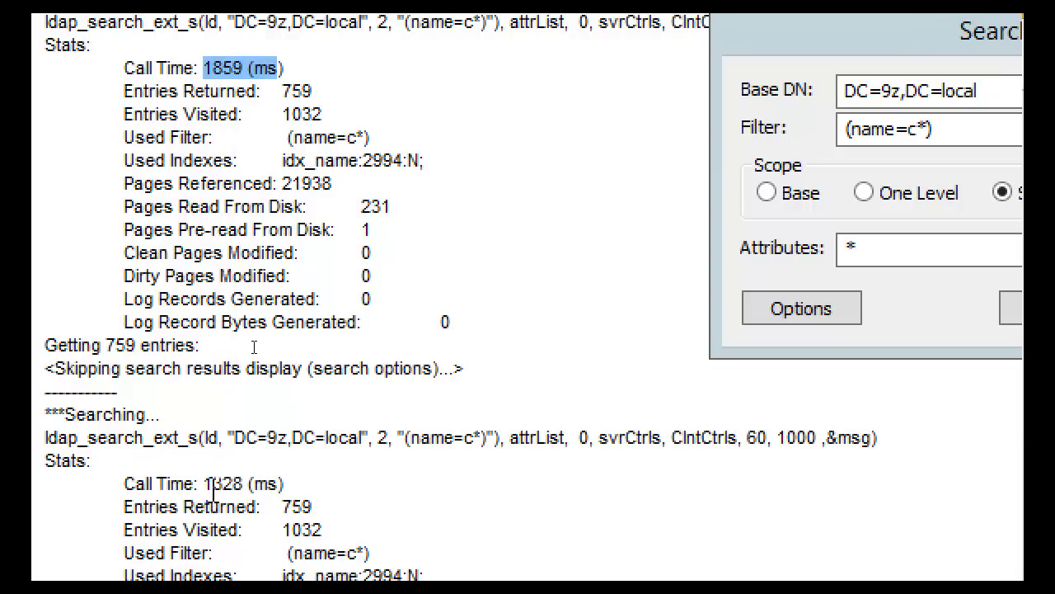
left_click_drag(204, 484, 245, 483)
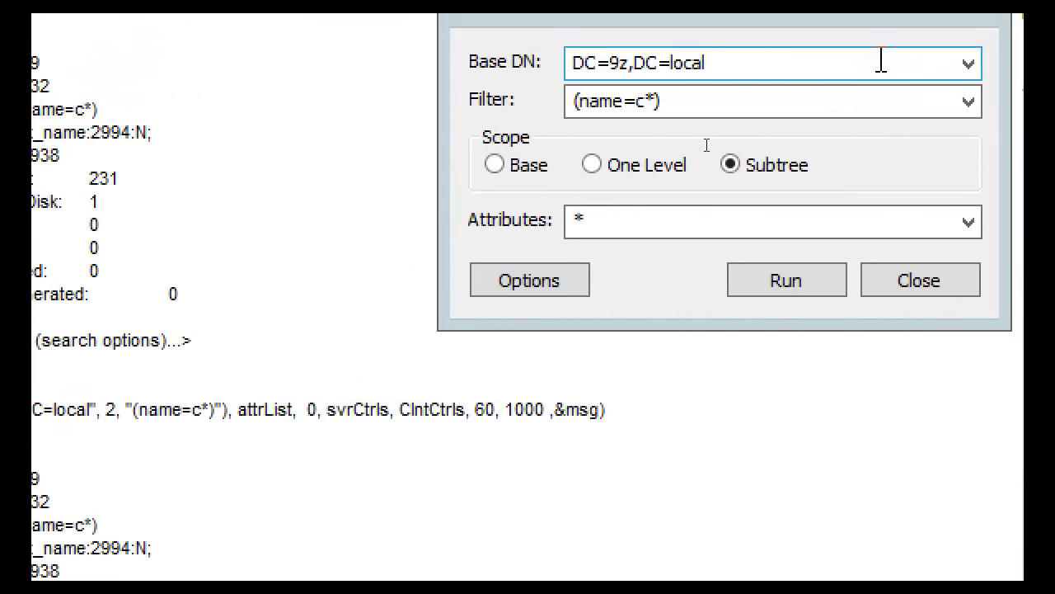
Replace the search filter with objectclass=* and run the search
left_click(671, 113)
left_click(648, 105)
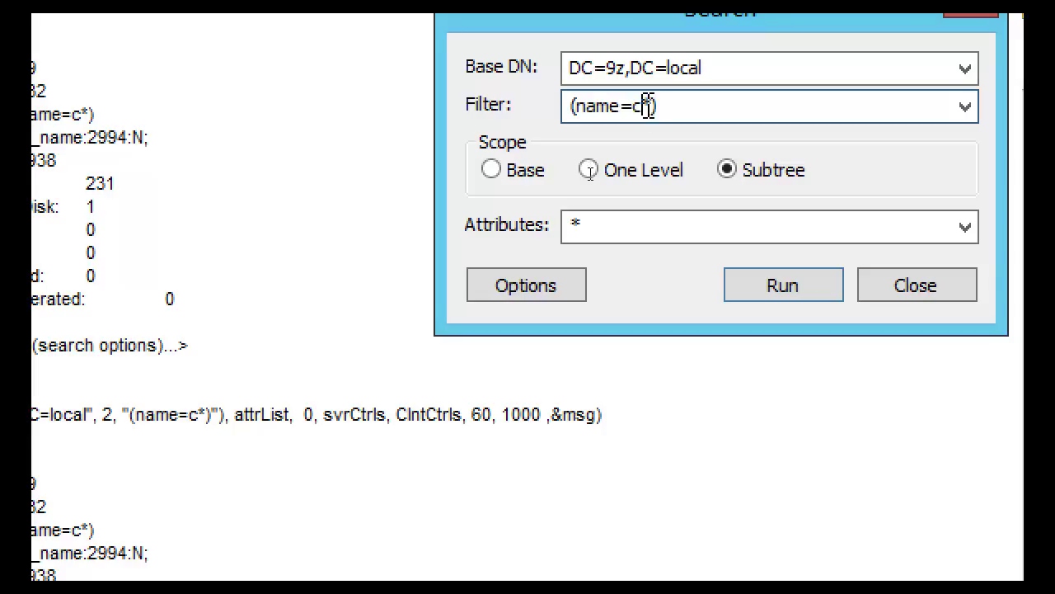
key("ctrl+a")
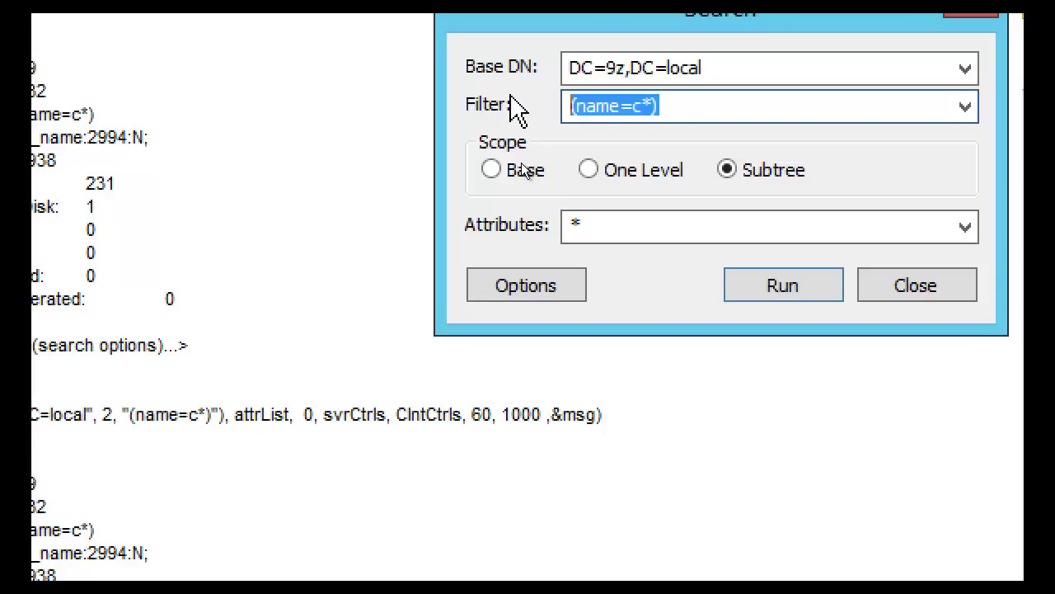
type("object")
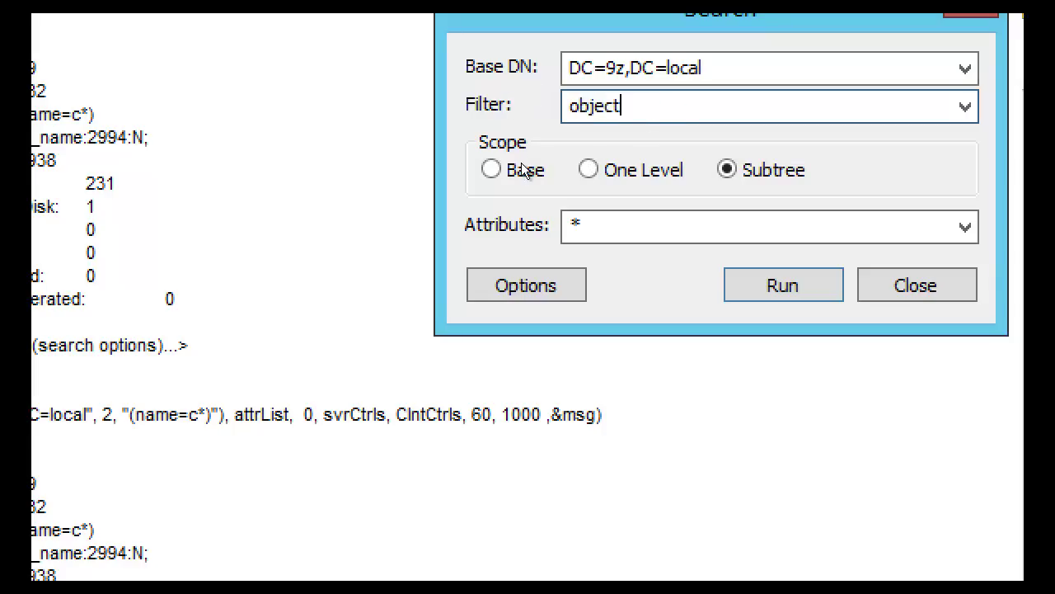
type("class=*")
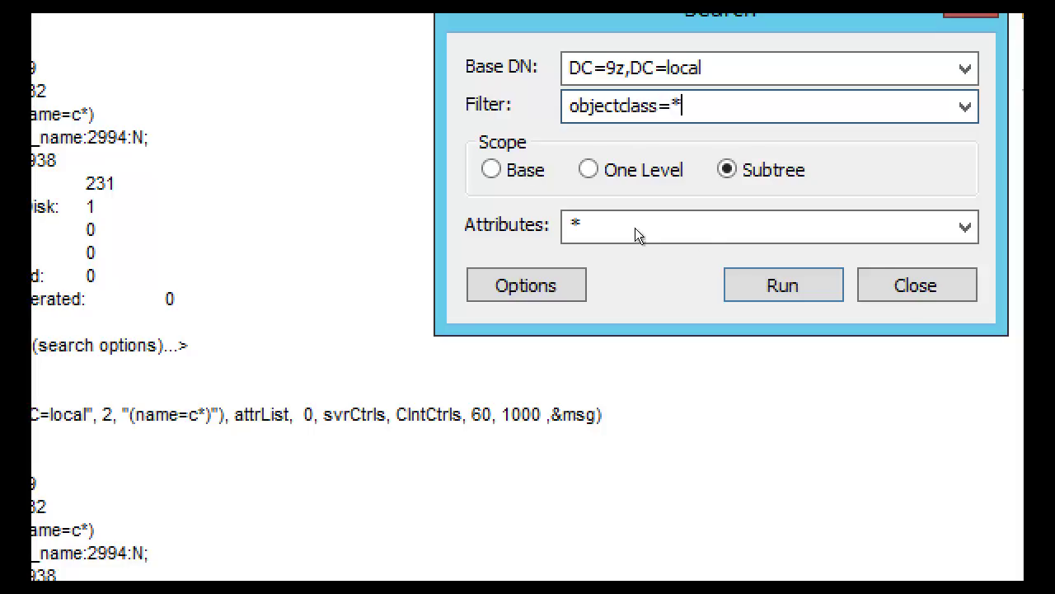
left_click(784, 309)
left_click(777, 290)
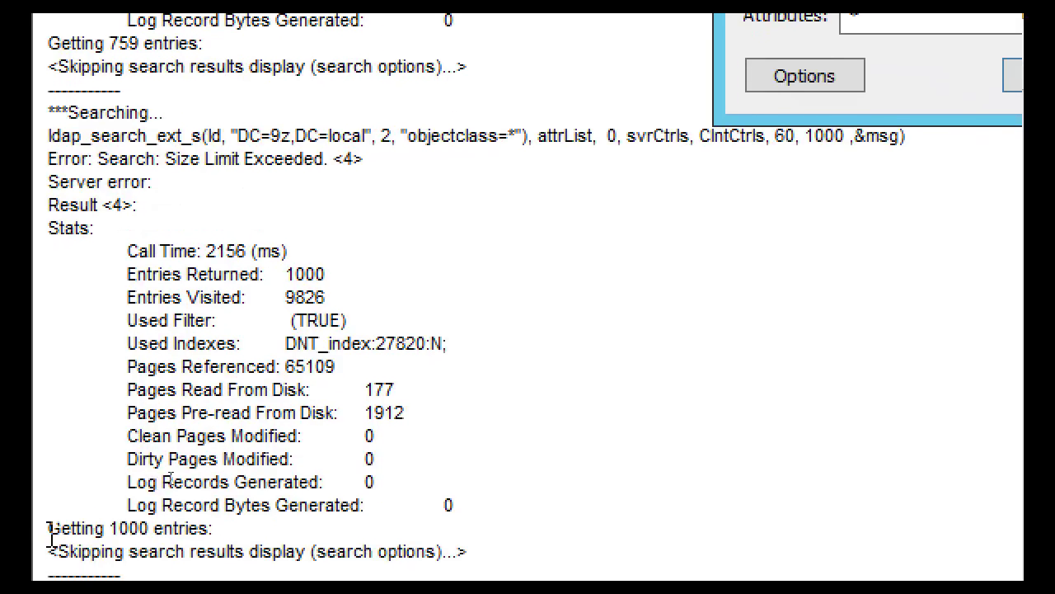
Highlight the 1000 entries returned, 9826 visited, (TRUE) used filter and DNT_index:27820:N index
left_click(326, 274)
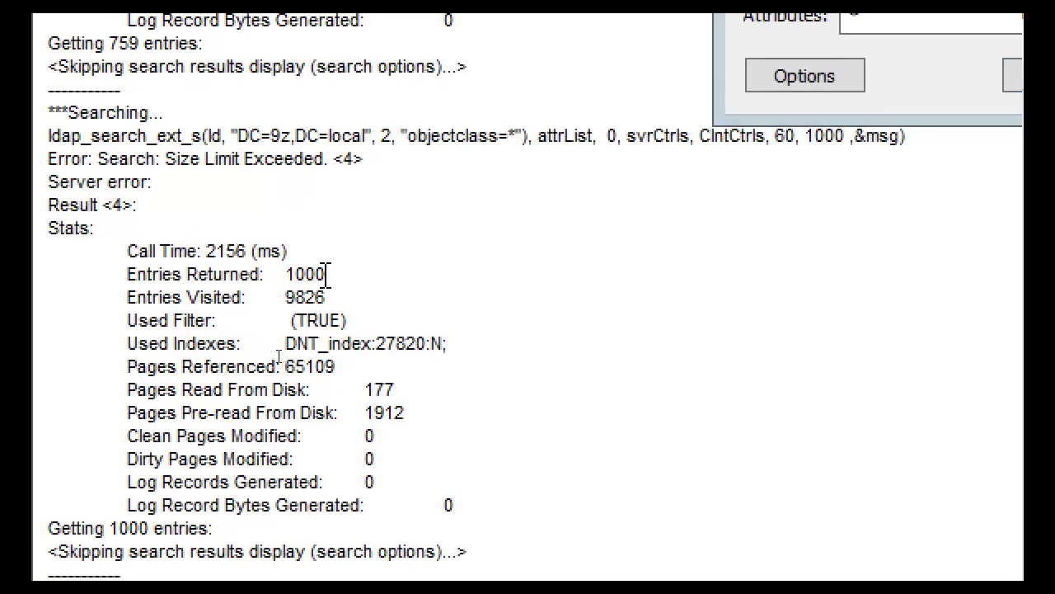
double_click(294, 274)
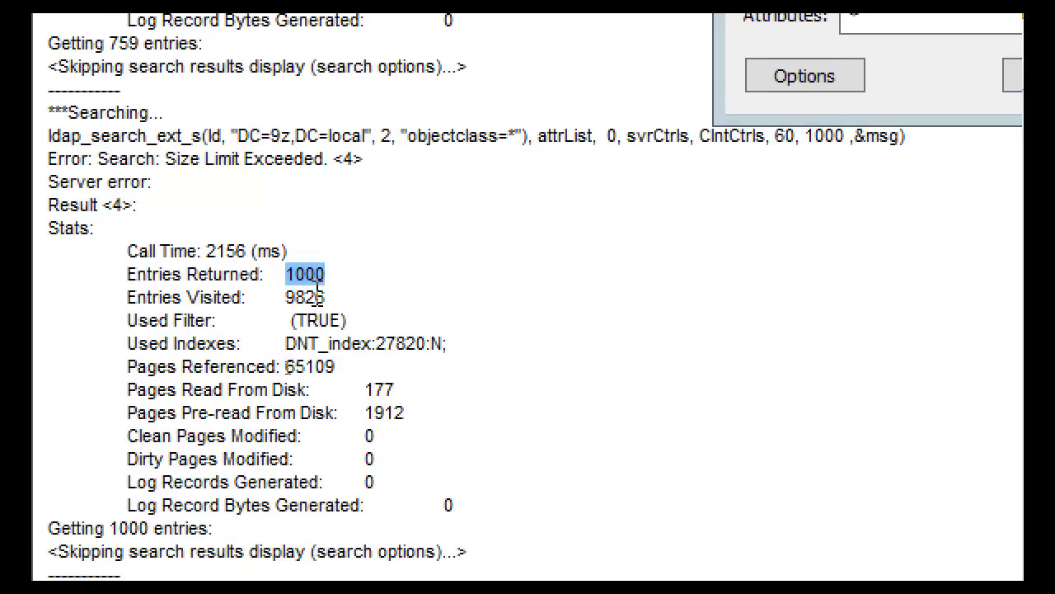
double_click(310, 298)
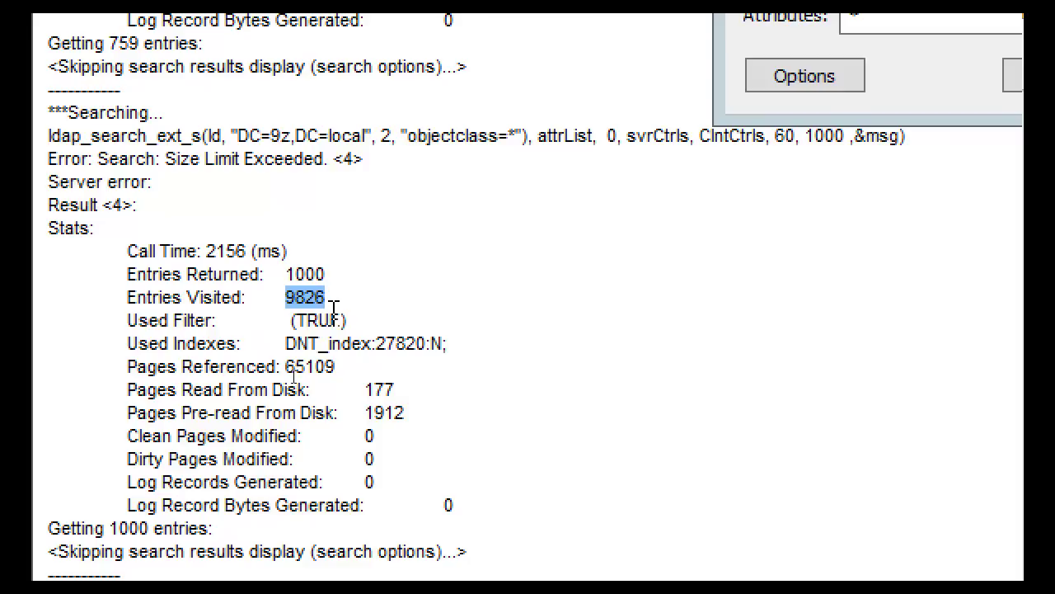
double_click(303, 274)
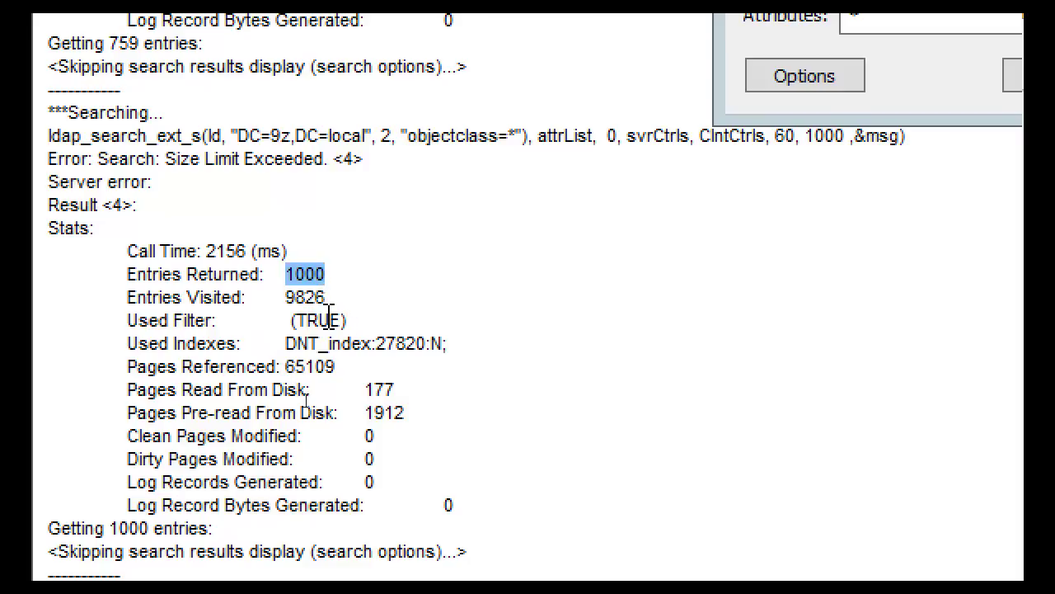
left_click(380, 309)
left_click_drag(360, 321, 282, 330)
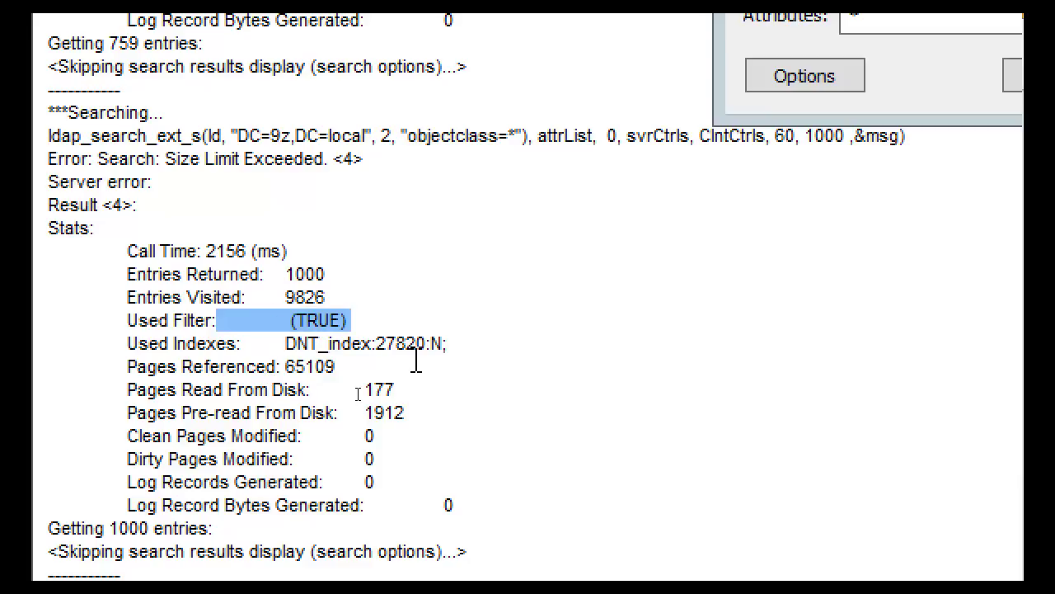
left_click_drag(458, 344, 297, 341)
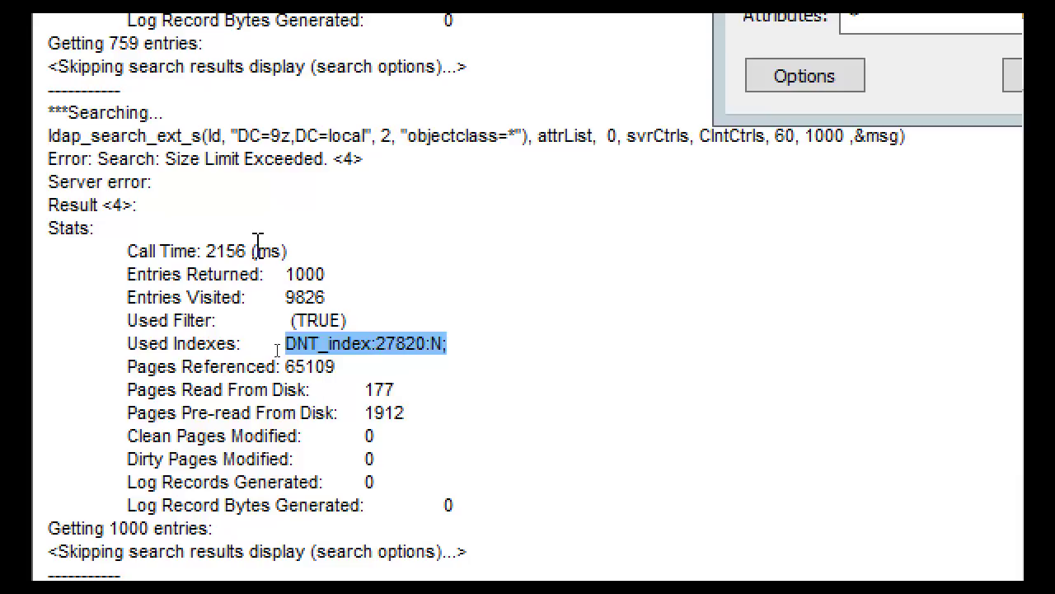
double_click(307, 274)
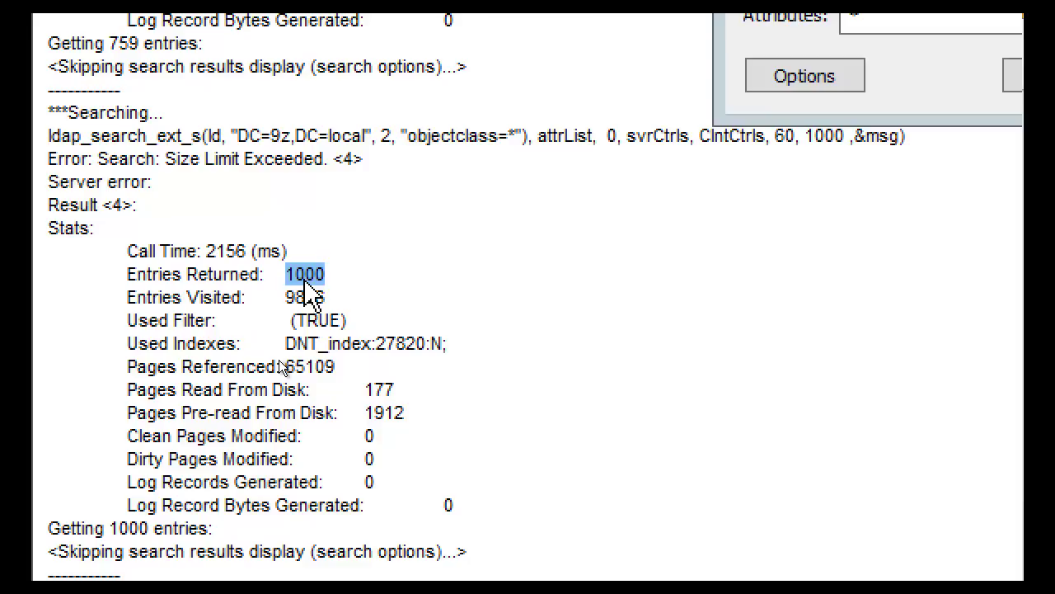
left_click(305, 273)
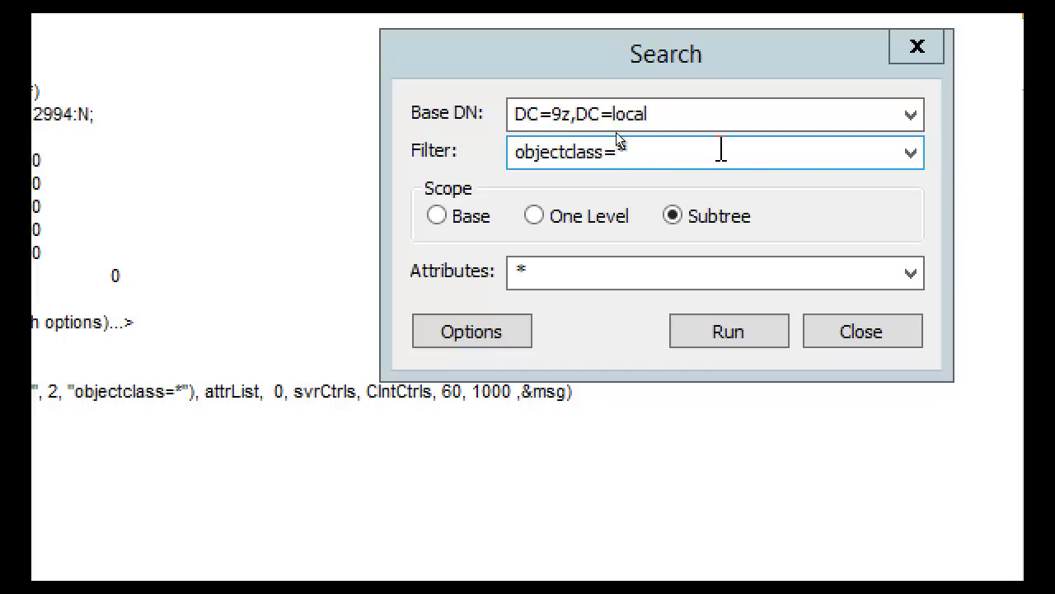
Run a subtree search with filter name=a* (698 of 870 entries) and mark the idx_name index used
left_click(665, 113)
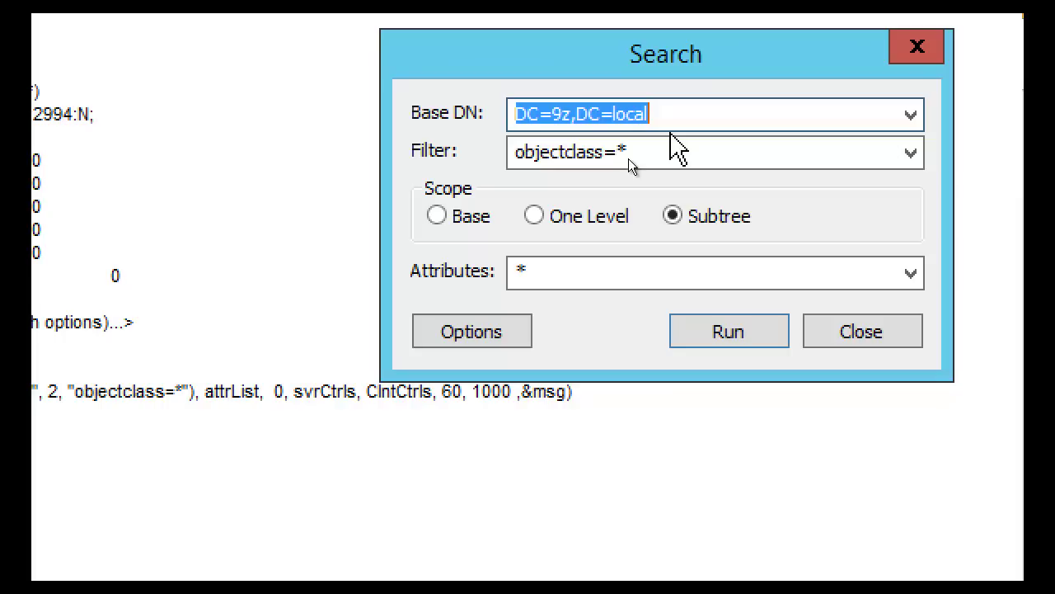
left_click(653, 153)
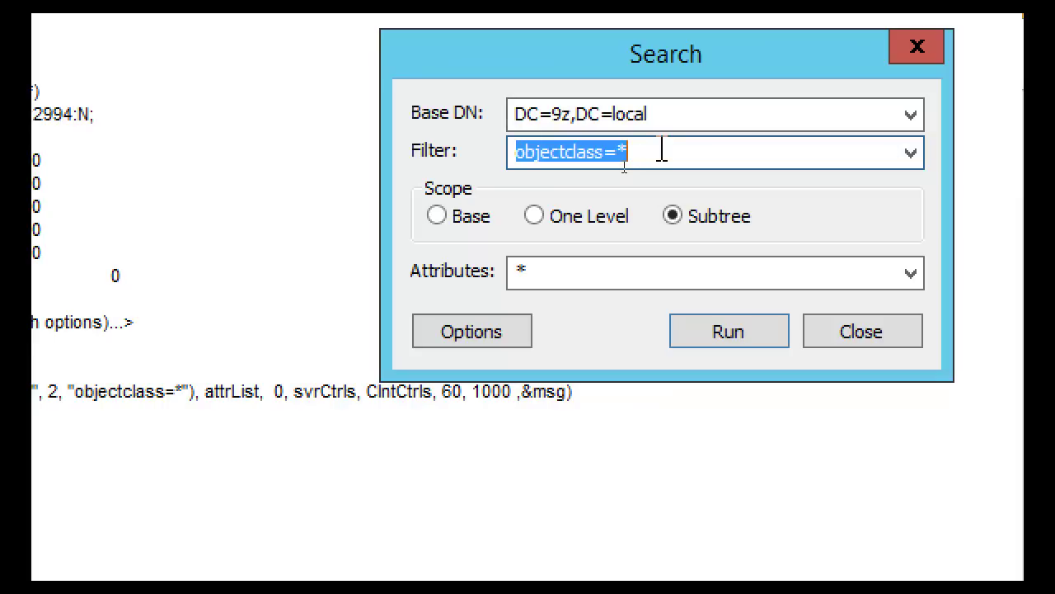
type("name")
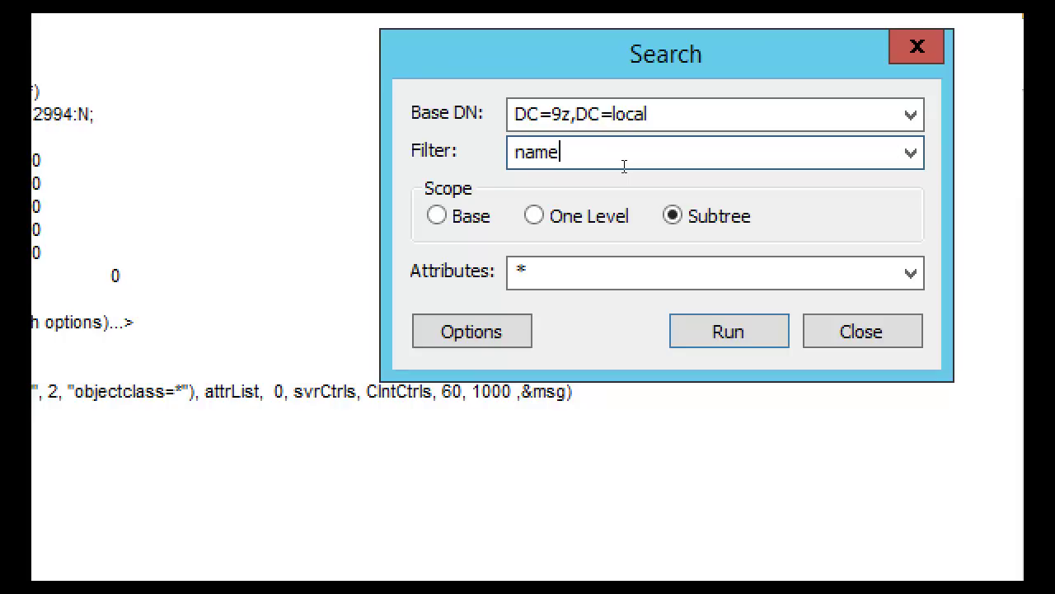
type("=a*")
left_click(733, 335)
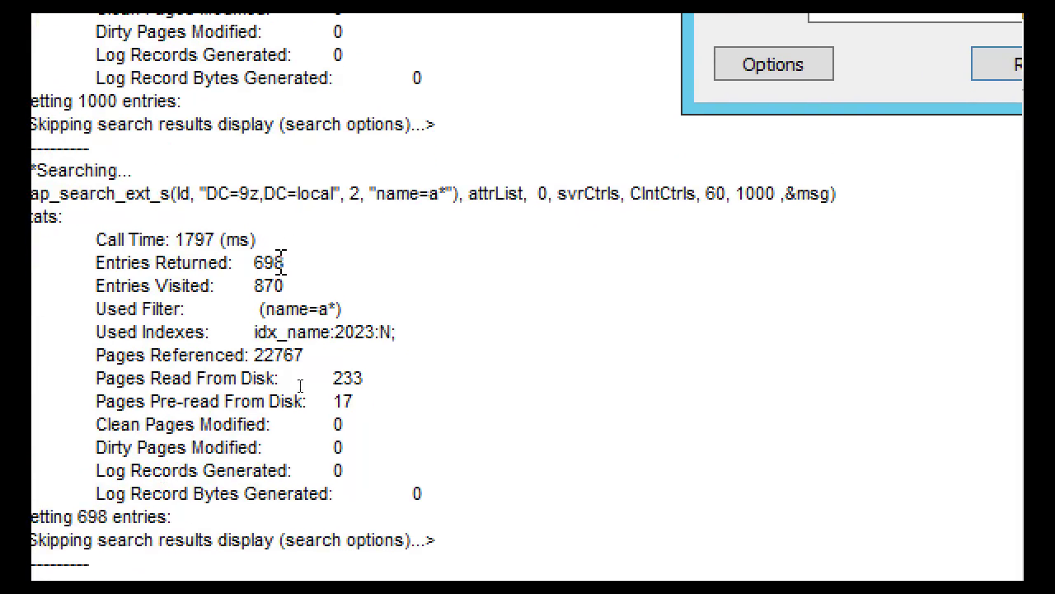
left_click(285, 342)
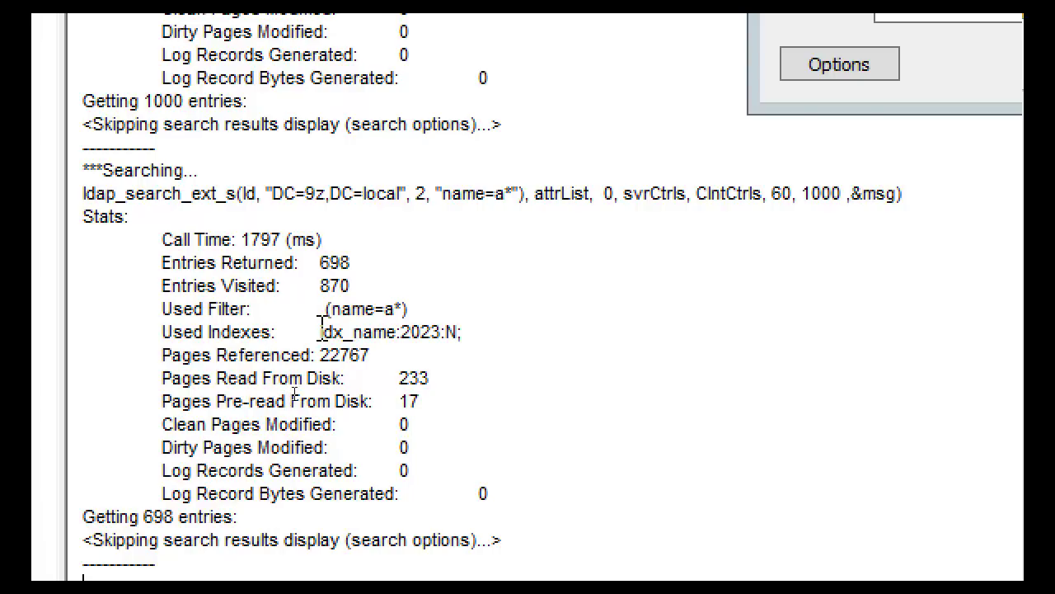
double_click(321, 332)
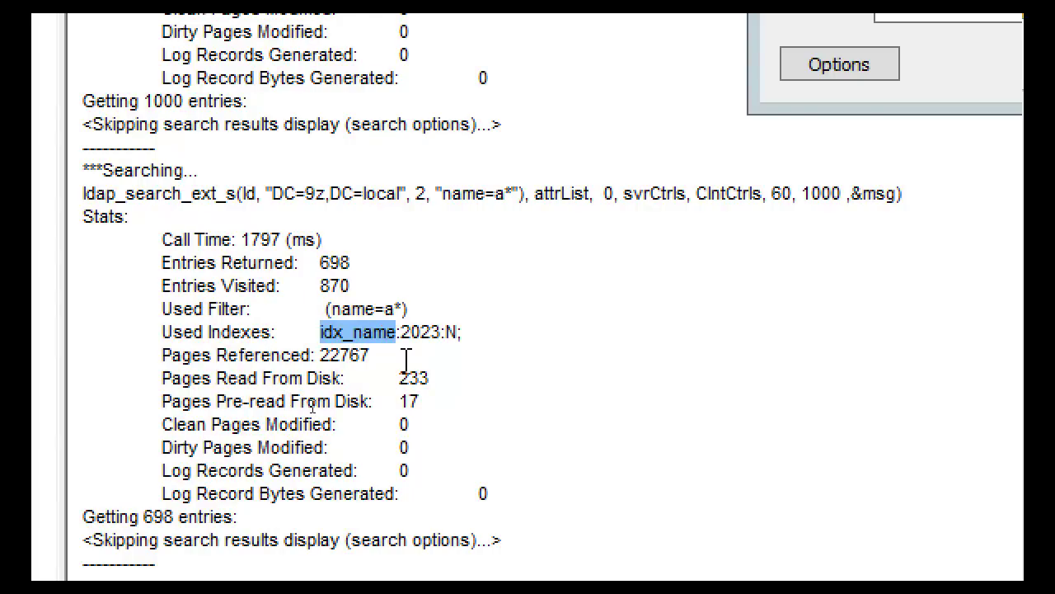